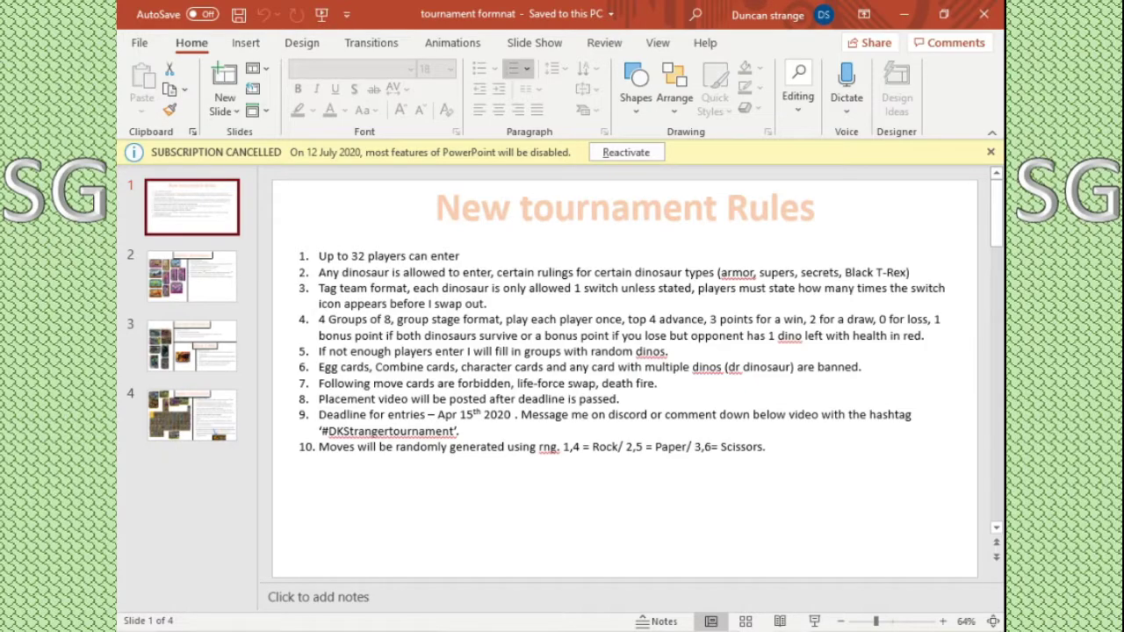
{"action": "left_click", "coordinate": [793, 631]}
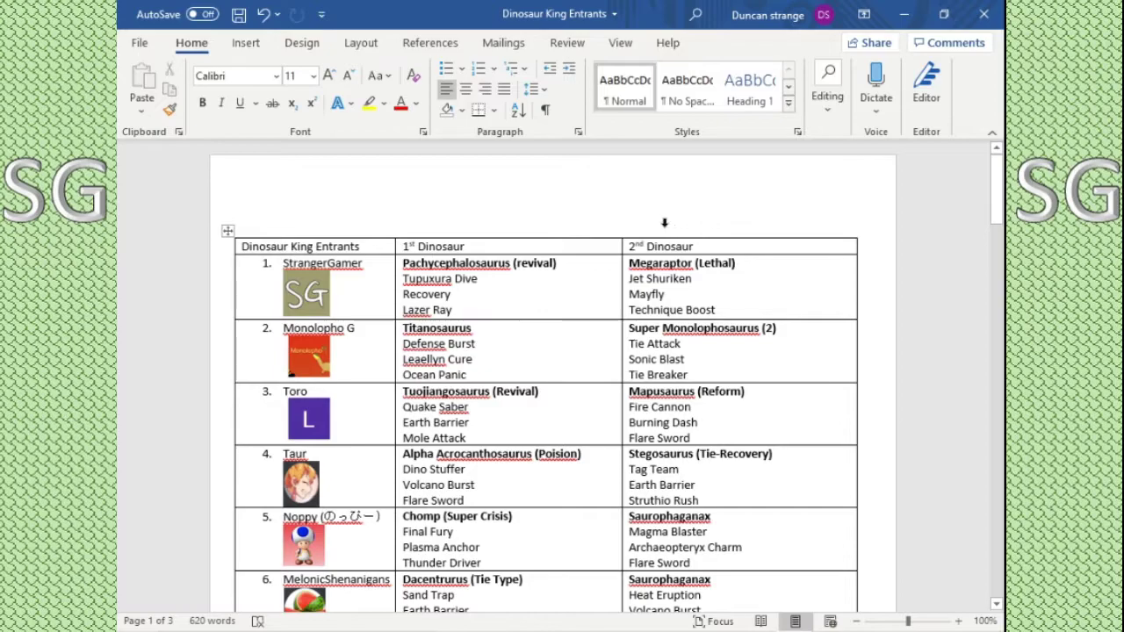
{"action": "scroll", "coordinate": [380, 273], "scroll_direction": "down", "scroll_amount": 2}
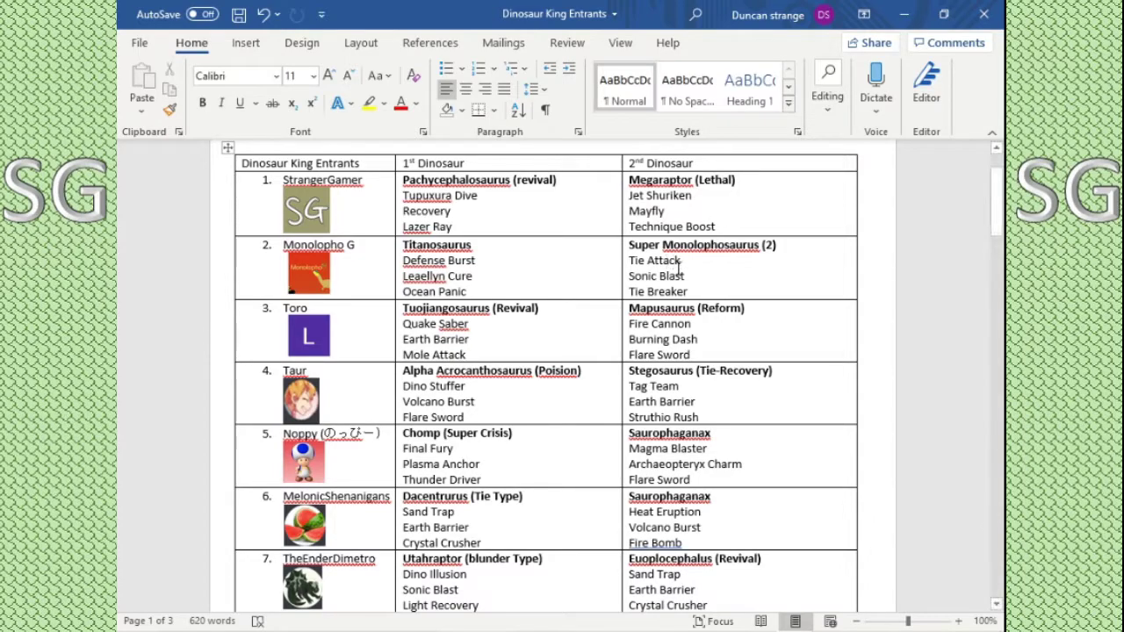
{"action": "scroll", "coordinate": [678, 268], "scroll_direction": "down", "scroll_amount": 3}
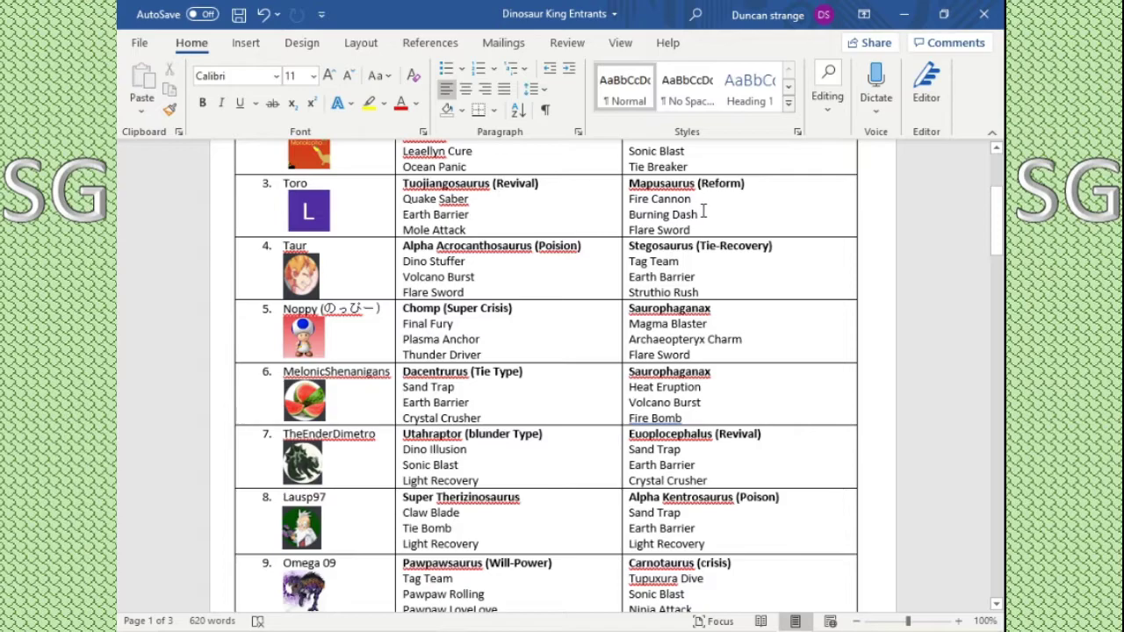
{"action": "scroll", "coordinate": [619, 198], "scroll_direction": "down", "scroll_amount": 1}
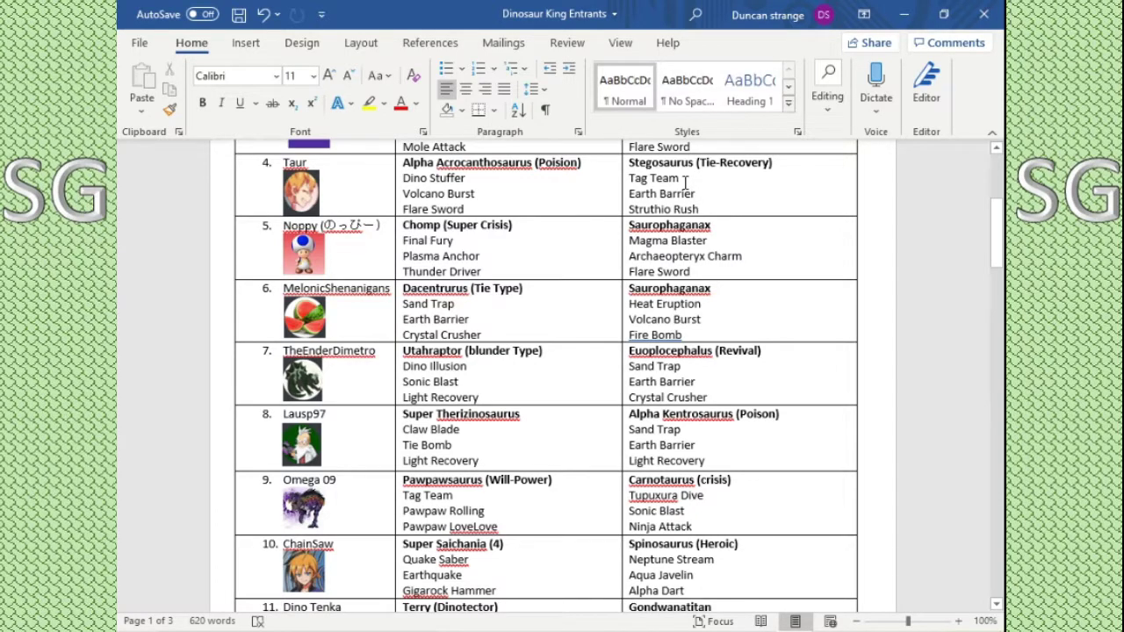
{"action": "scroll", "coordinate": [574, 238], "scroll_direction": "down", "scroll_amount": 2}
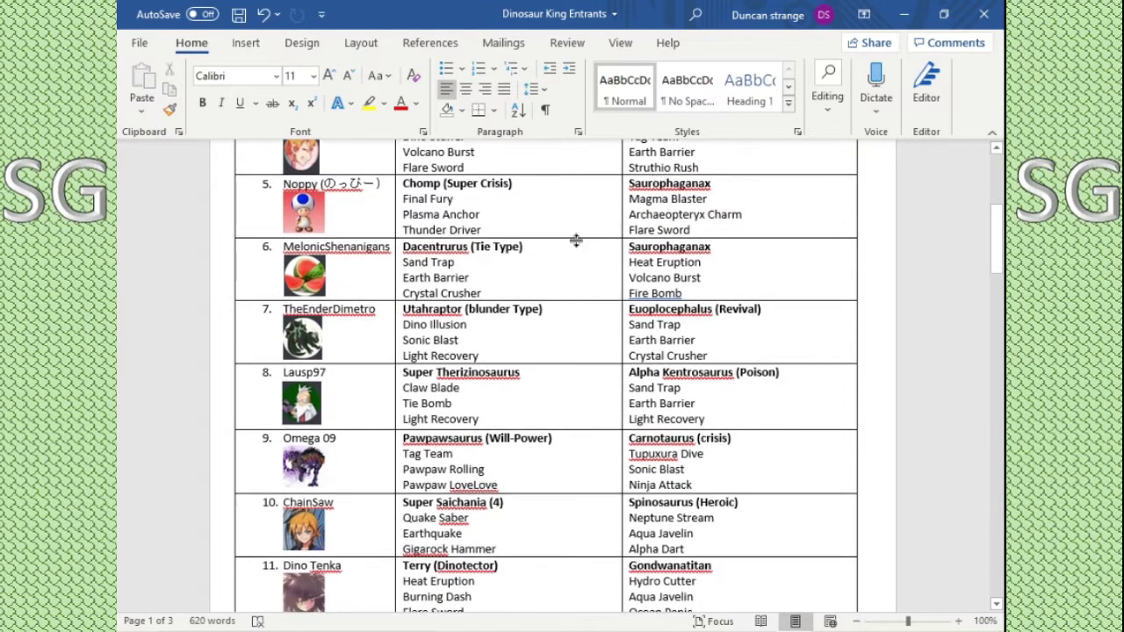
{"action": "scroll", "coordinate": [581, 224], "scroll_direction": "up", "scroll_amount": 1}
{"action": "scroll", "coordinate": [670, 225], "scroll_direction": "down", "scroll_amount": 2}
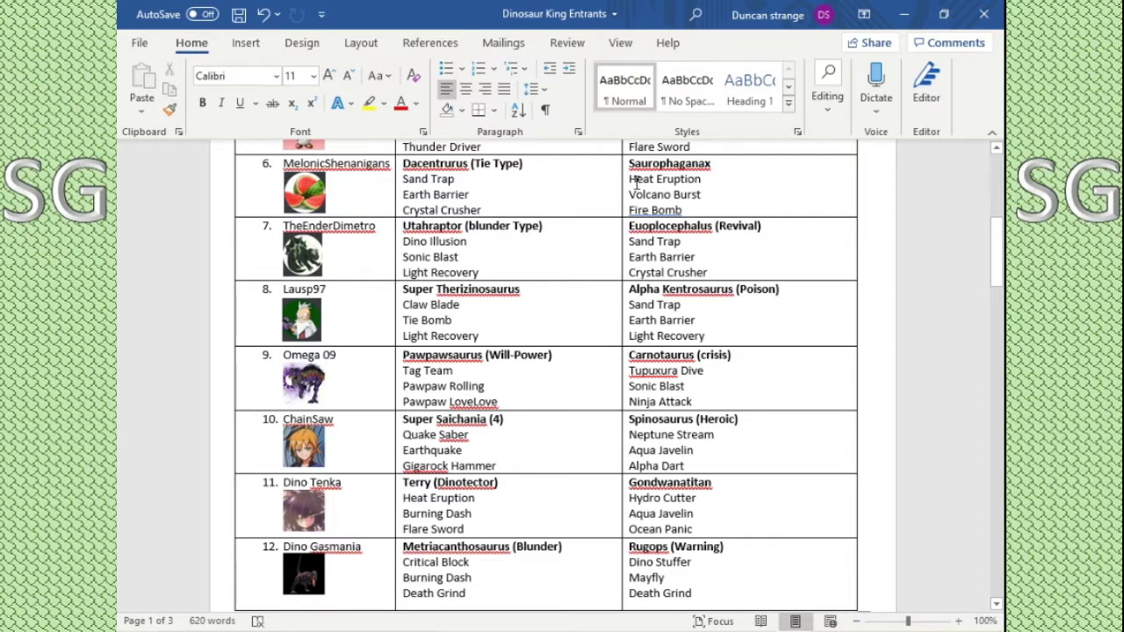
{"action": "scroll", "coordinate": [641, 224], "scroll_direction": "up", "scroll_amount": 1}
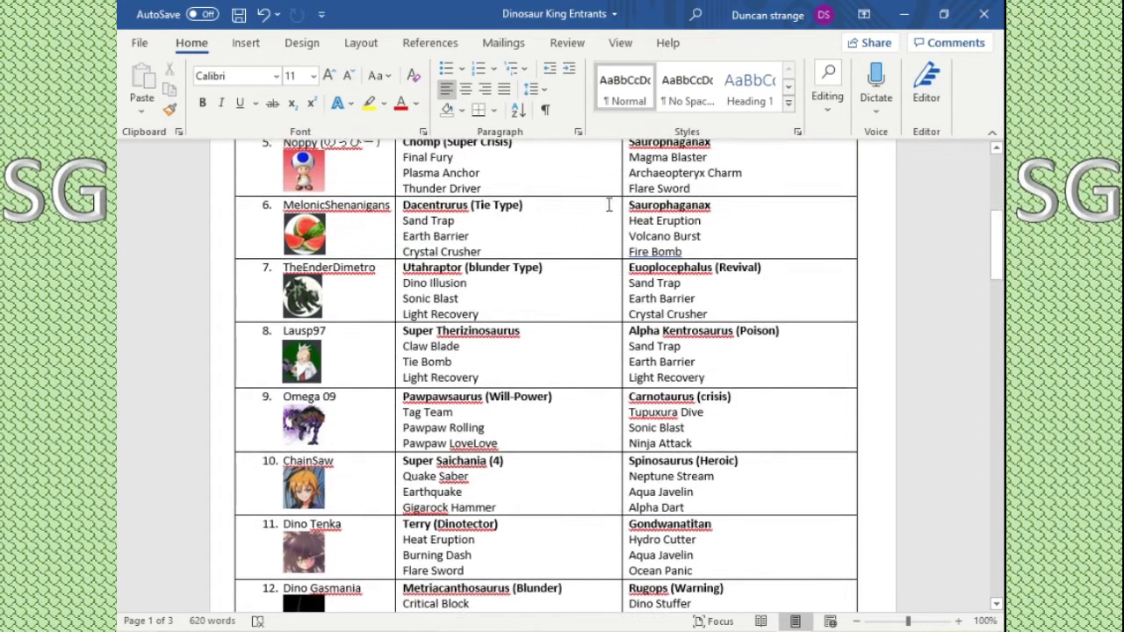
{"action": "scroll", "coordinate": [571, 235], "scroll_direction": "down", "scroll_amount": 1}
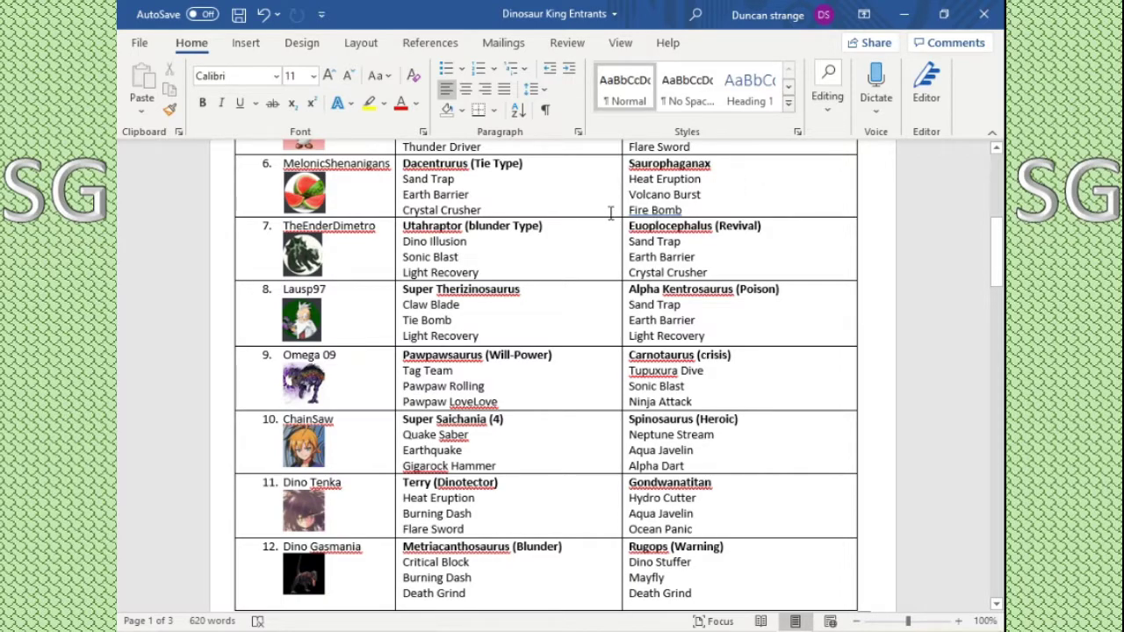
{"action": "scroll", "coordinate": [682, 199], "scroll_direction": "down", "scroll_amount": 1}
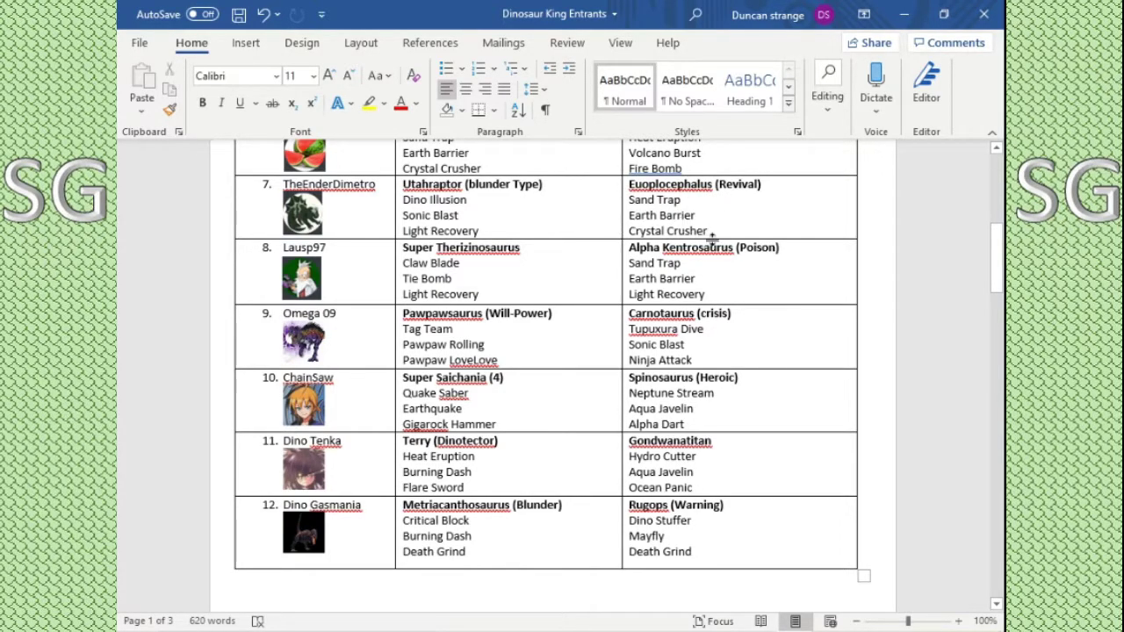
{"action": "scroll", "coordinate": [568, 231], "scroll_direction": "up", "scroll_amount": 1}
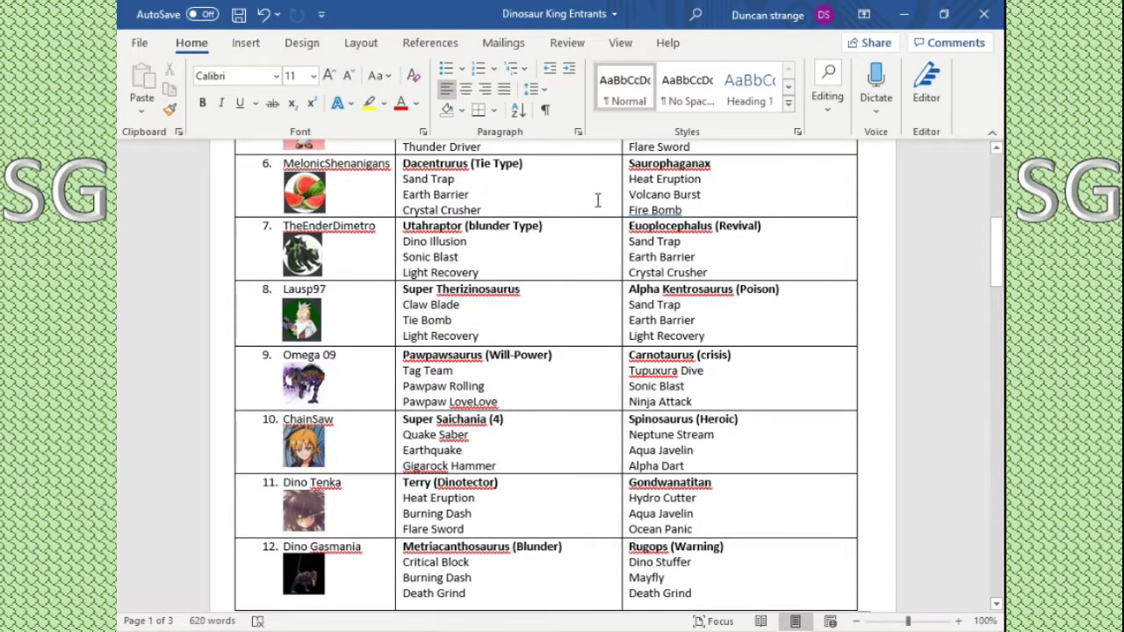
{"action": "scroll", "coordinate": [578, 200], "scroll_direction": "down", "scroll_amount": 3}
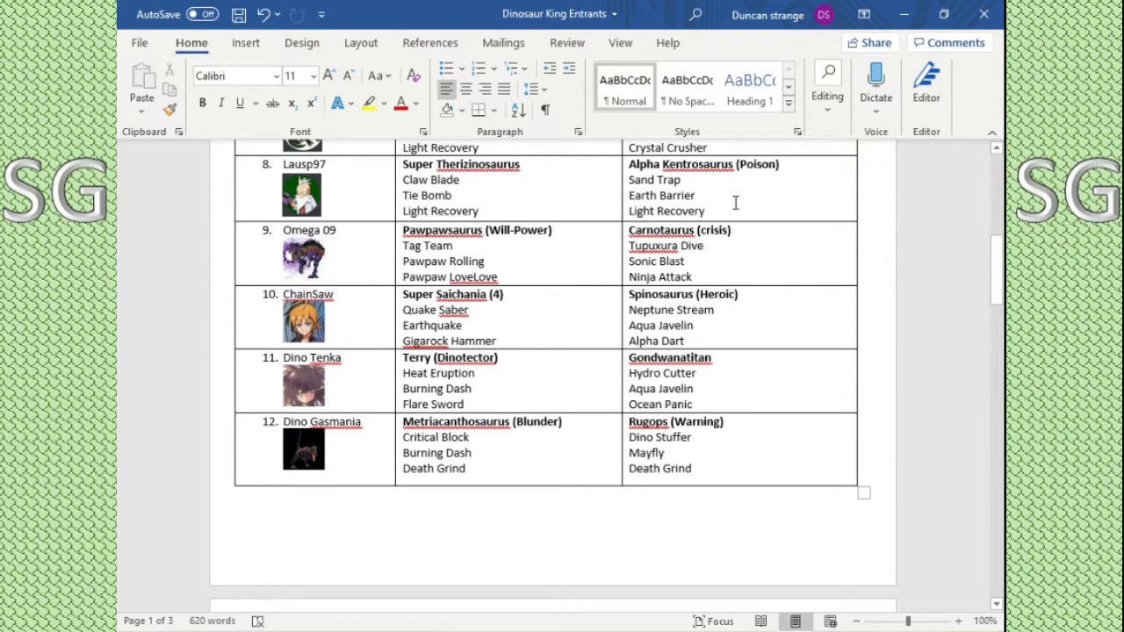
{"action": "scroll", "coordinate": [550, 206], "scroll_direction": "down", "scroll_amount": 1}
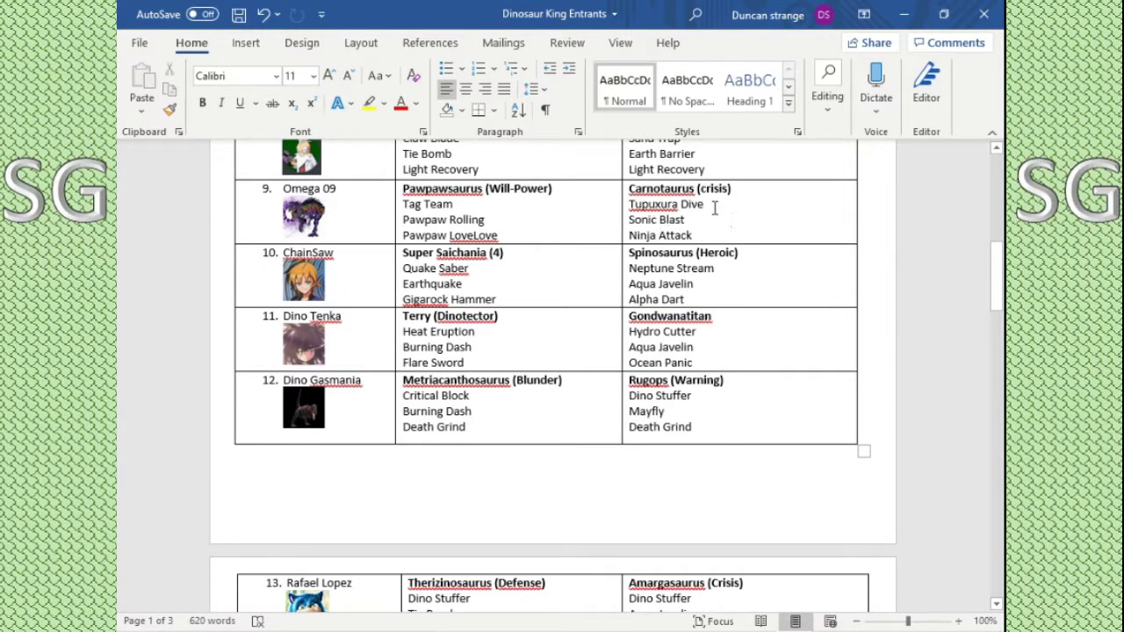
{"action": "scroll", "coordinate": [705, 204], "scroll_direction": "down", "scroll_amount": 2}
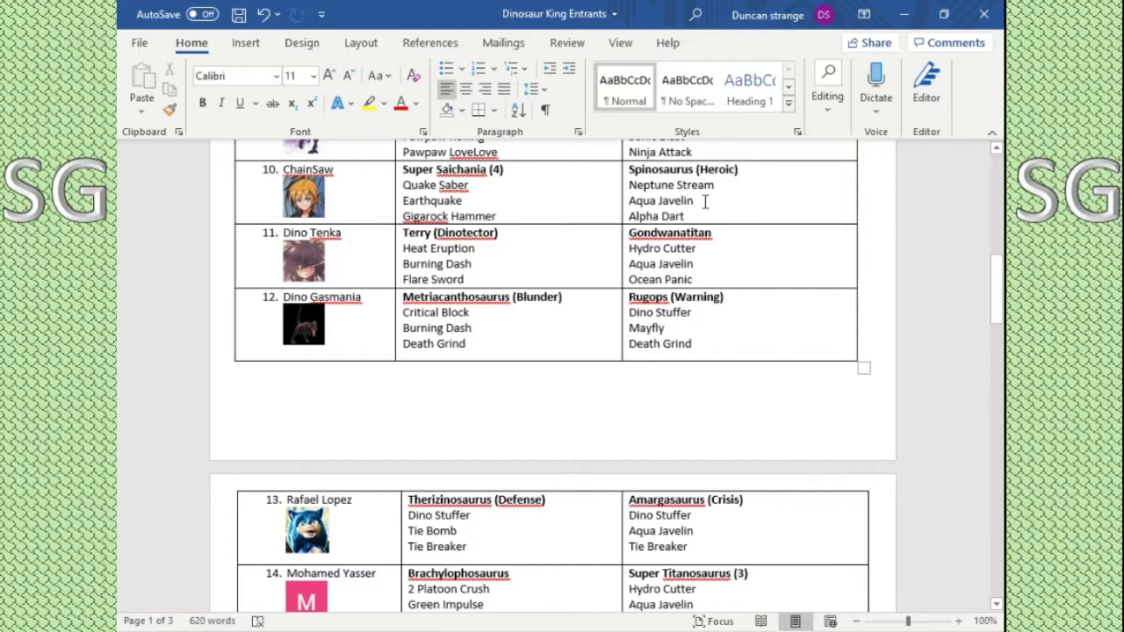
{"action": "scroll", "coordinate": [706, 201], "scroll_direction": "down", "scroll_amount": 1}
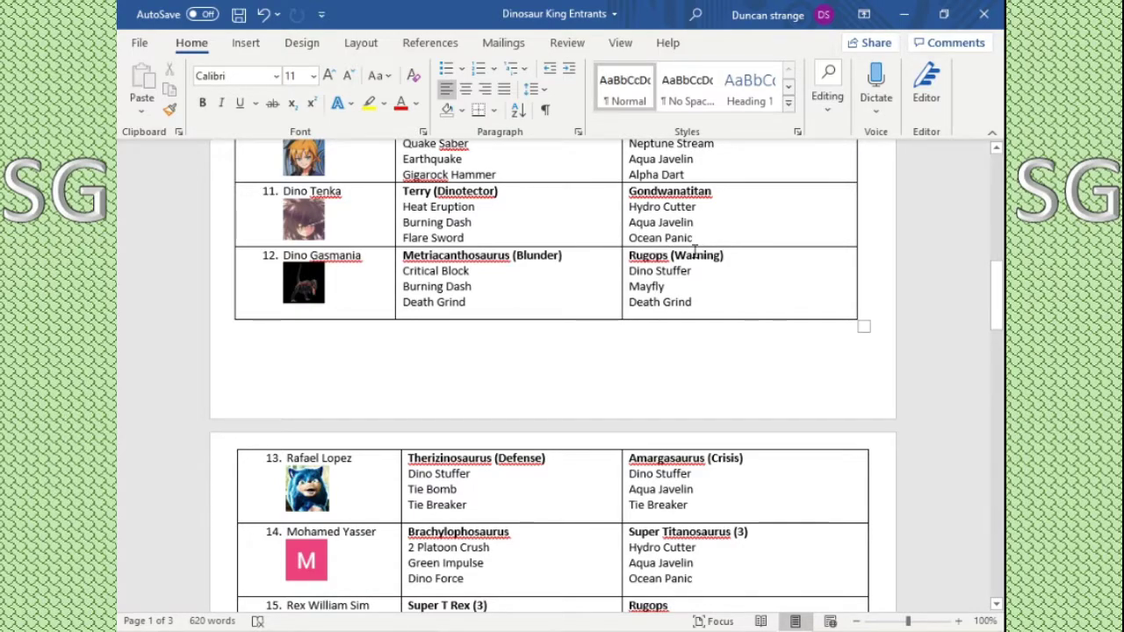
{"action": "scroll", "coordinate": [331, 299], "scroll_direction": "down", "scroll_amount": 1}
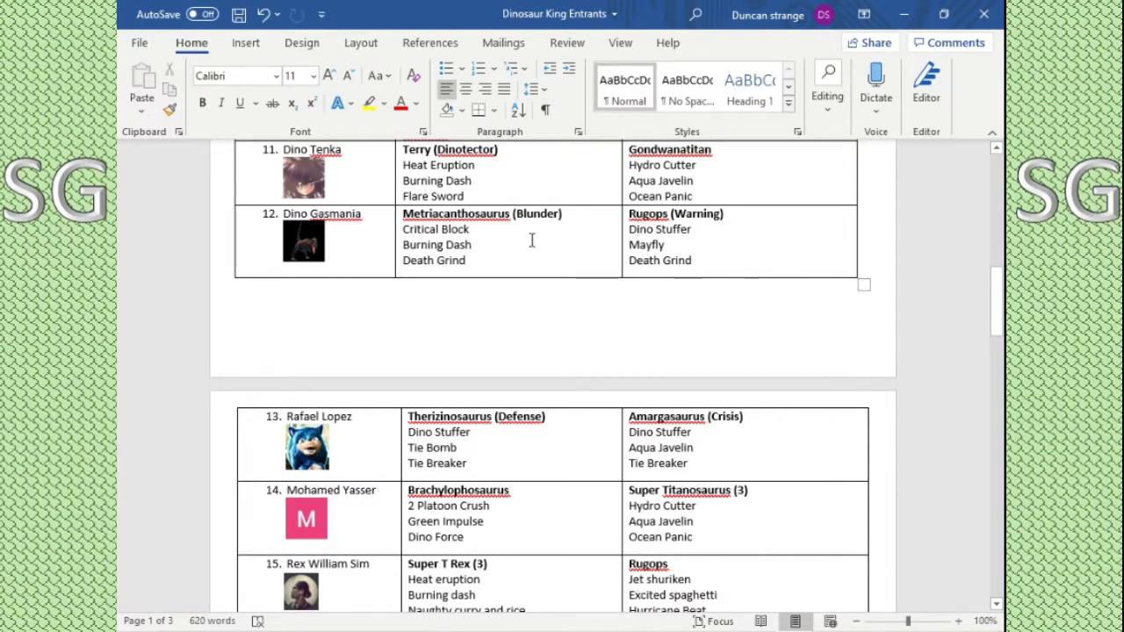
{"action": "scroll", "coordinate": [697, 243], "scroll_direction": "down", "scroll_amount": 1}
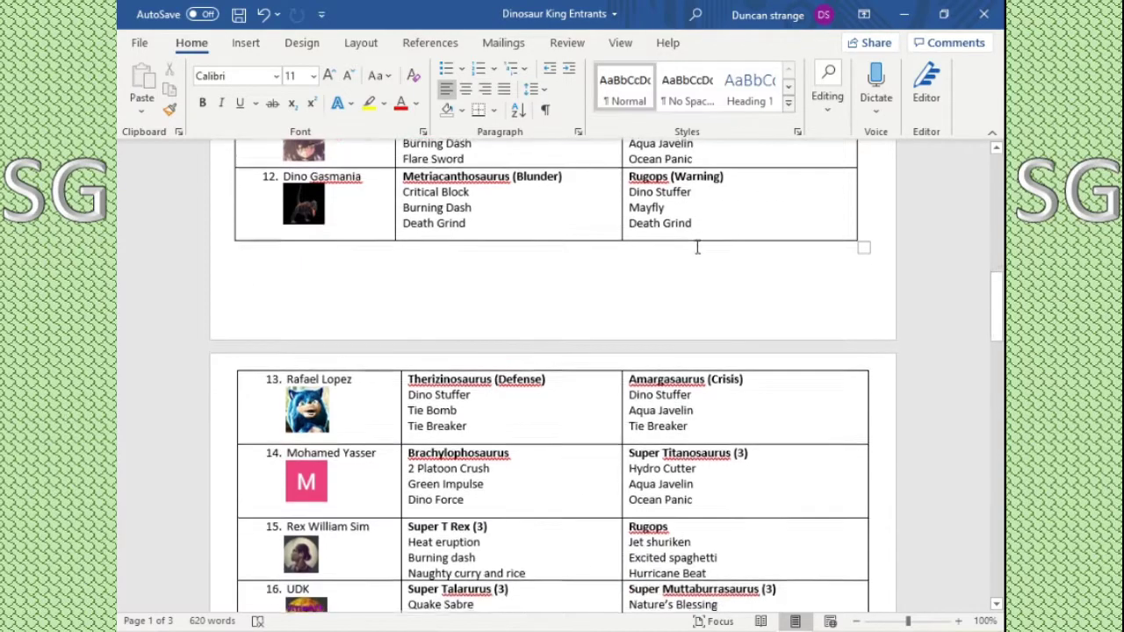
{"action": "scroll", "coordinate": [628, 214], "scroll_direction": "down", "scroll_amount": 2}
{"action": "scroll", "coordinate": [628, 215], "scroll_direction": "down", "scroll_amount": 3}
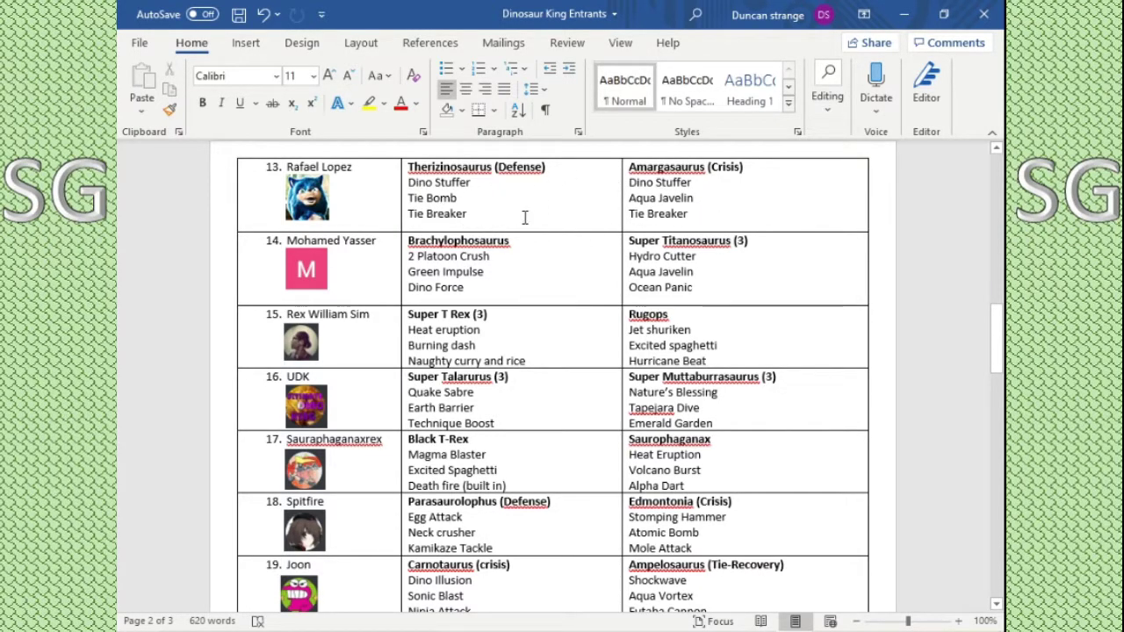
{"action": "scroll", "coordinate": [577, 198], "scroll_direction": "down", "scroll_amount": 2}
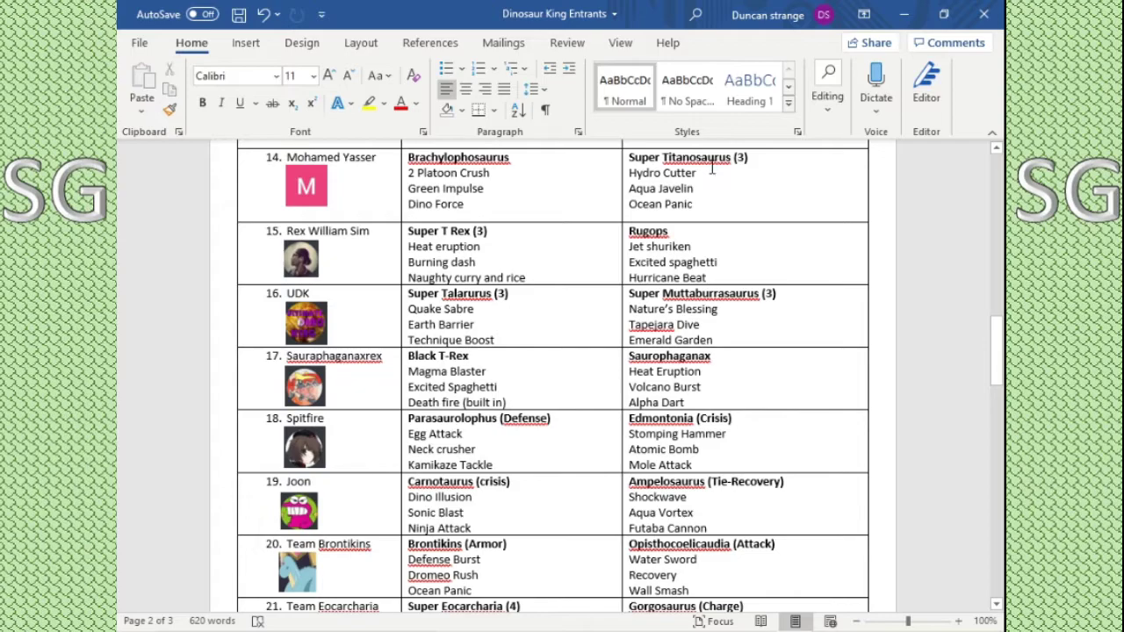
{"action": "scroll", "coordinate": [712, 172], "scroll_direction": "down", "scroll_amount": 2}
{"action": "scroll", "coordinate": [710, 170], "scroll_direction": "up", "scroll_amount": 1}
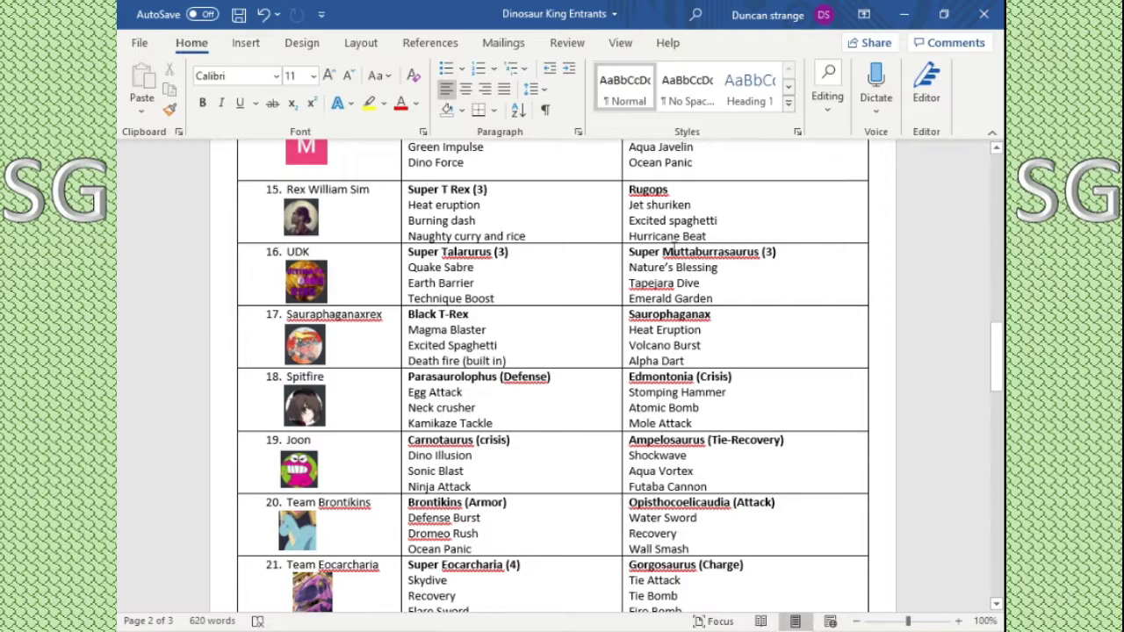
{"action": "scroll", "coordinate": [503, 216], "scroll_direction": "down", "scroll_amount": 1}
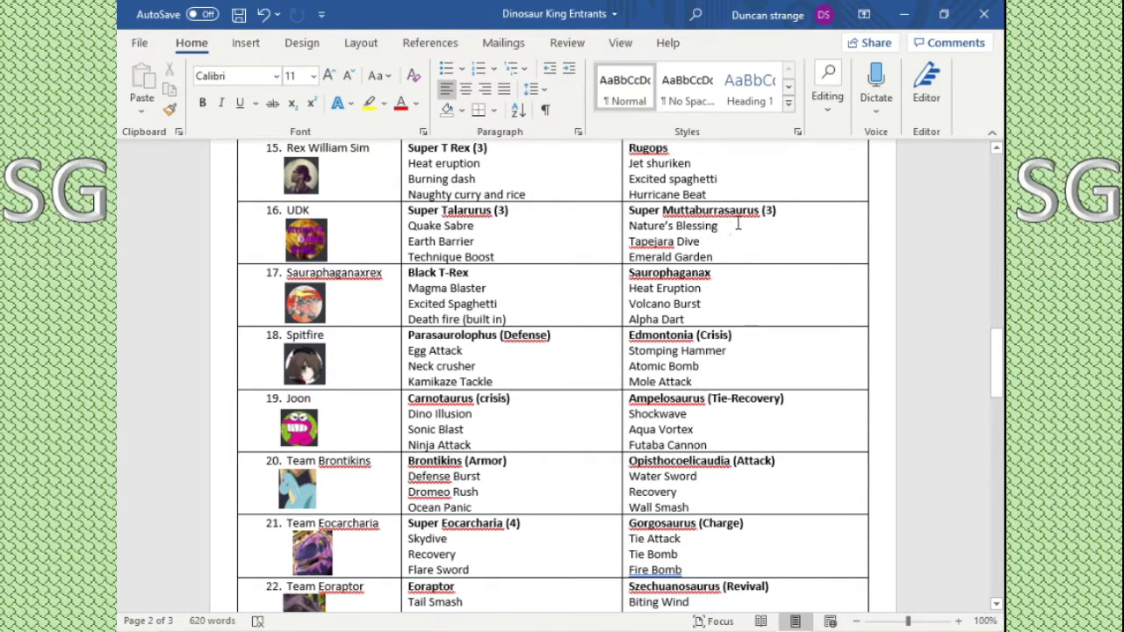
{"action": "scroll", "coordinate": [741, 224], "scroll_direction": "down", "scroll_amount": 2}
{"action": "scroll", "coordinate": [615, 219], "scroll_direction": "up", "scroll_amount": 1}
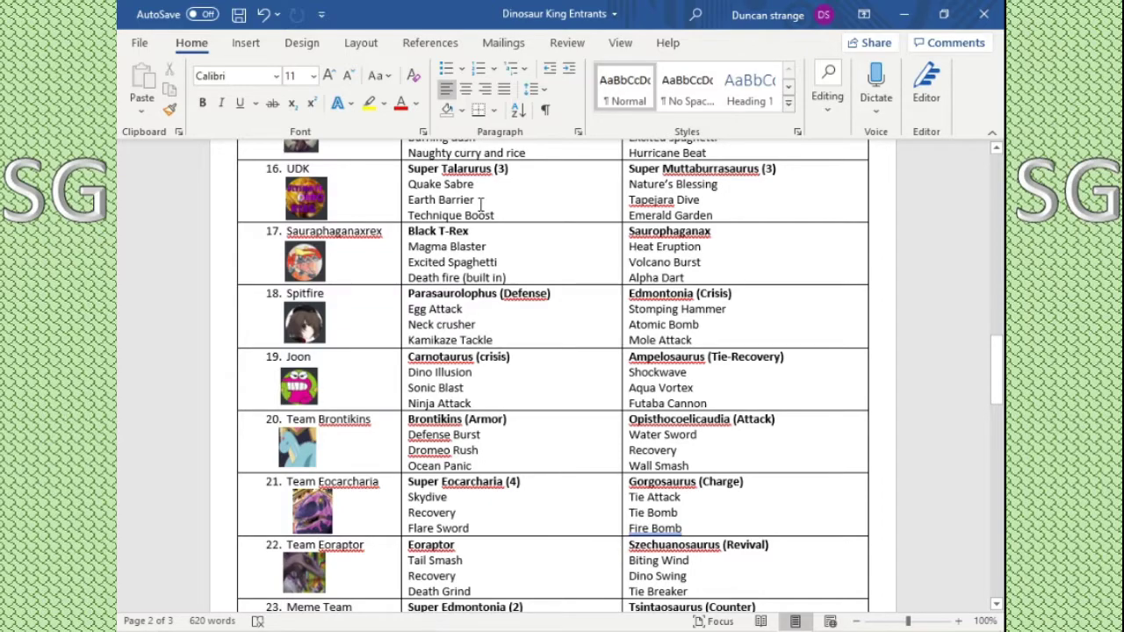
{"action": "scroll", "coordinate": [481, 201], "scroll_direction": "down", "scroll_amount": 1}
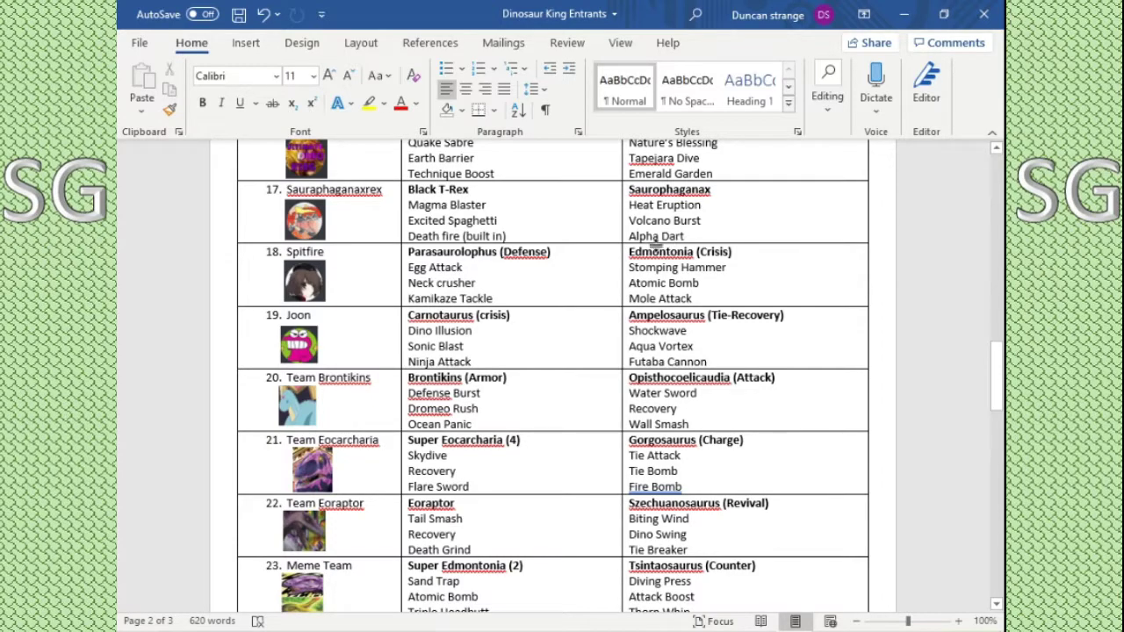
{"action": "scroll", "coordinate": [718, 195], "scroll_direction": "down", "scroll_amount": 2}
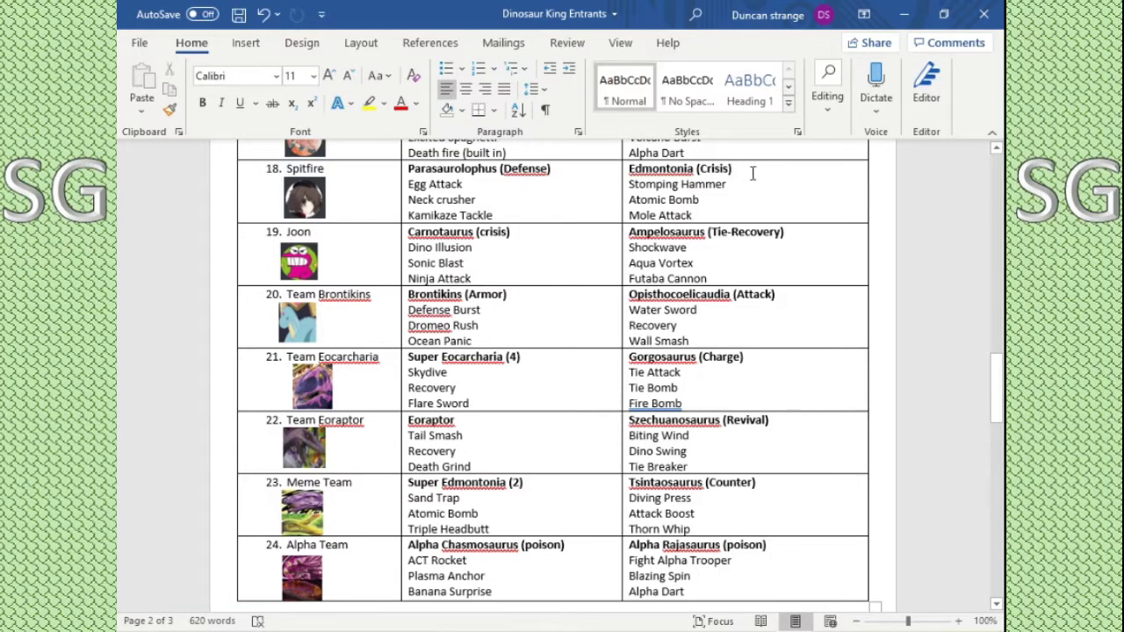
{"action": "scroll", "coordinate": [662, 202], "scroll_direction": "up", "scroll_amount": 1}
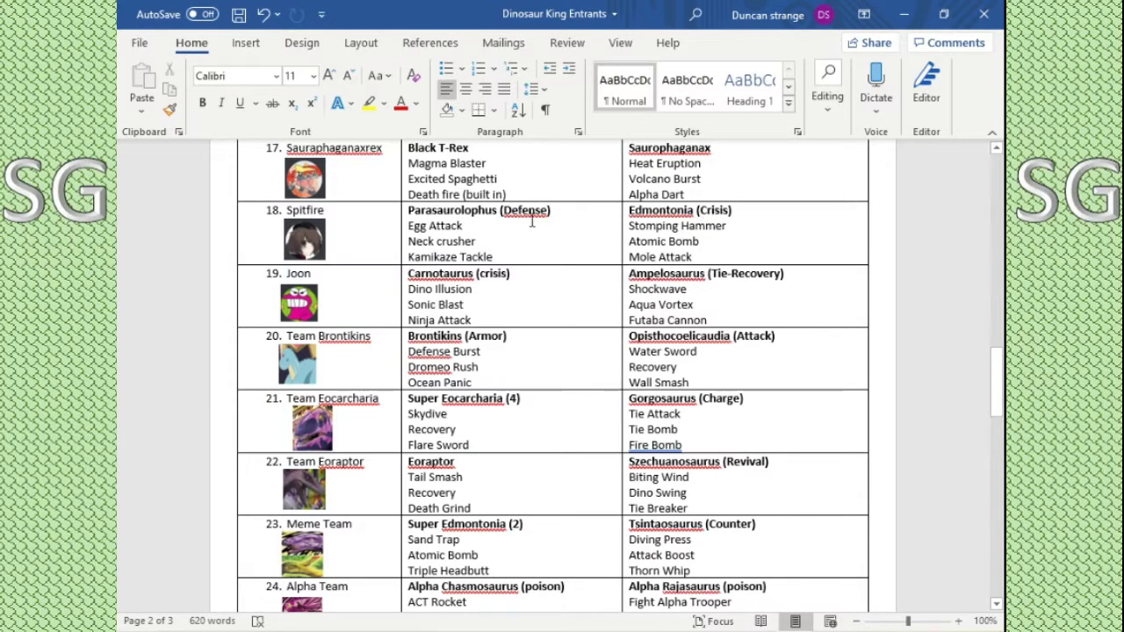
{"action": "scroll", "coordinate": [532, 220], "scroll_direction": "down", "scroll_amount": 2}
{"action": "scroll", "coordinate": [567, 254], "scroll_direction": "up", "scroll_amount": 1}
{"action": "scroll", "coordinate": [670, 247], "scroll_direction": "down", "scroll_amount": 2}
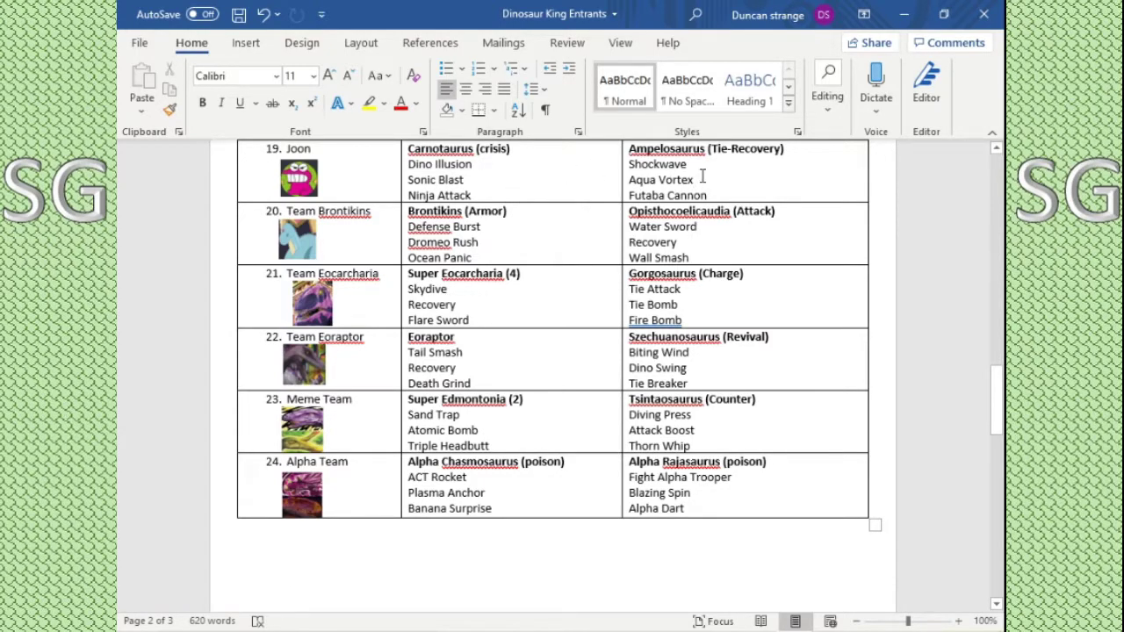
Step: Show Word's Insert options and scroll the entrants document down to entrants 25 and 26
{"action": "scroll", "coordinate": [615, 177], "scroll_direction": "down", "scroll_amount": 1}
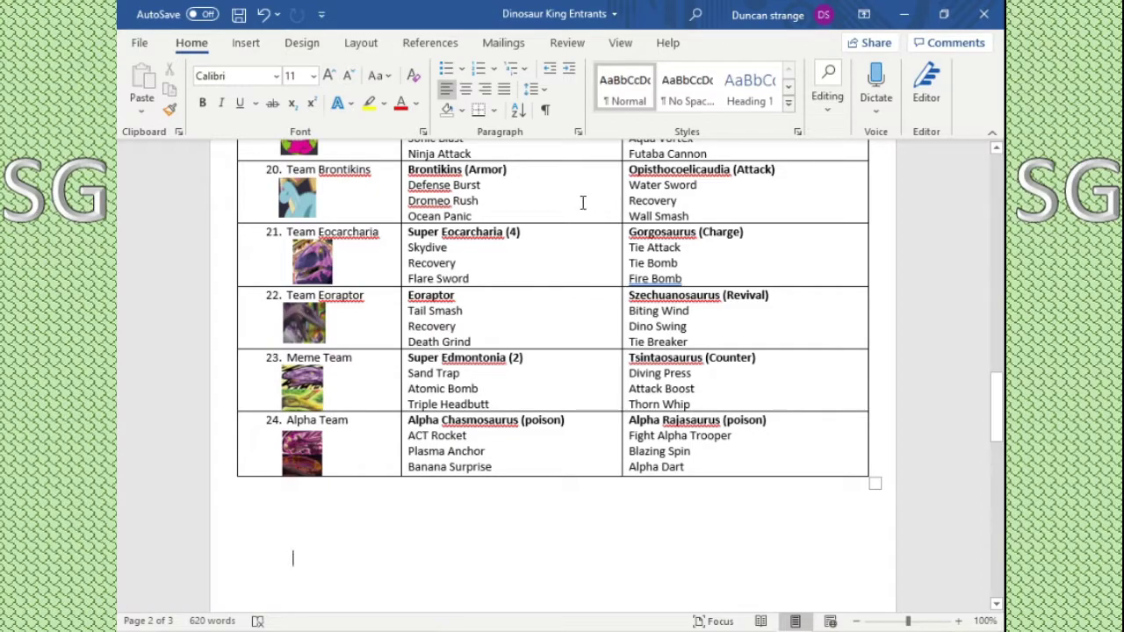
{"action": "scroll", "coordinate": [582, 203], "scroll_direction": "down", "scroll_amount": 1}
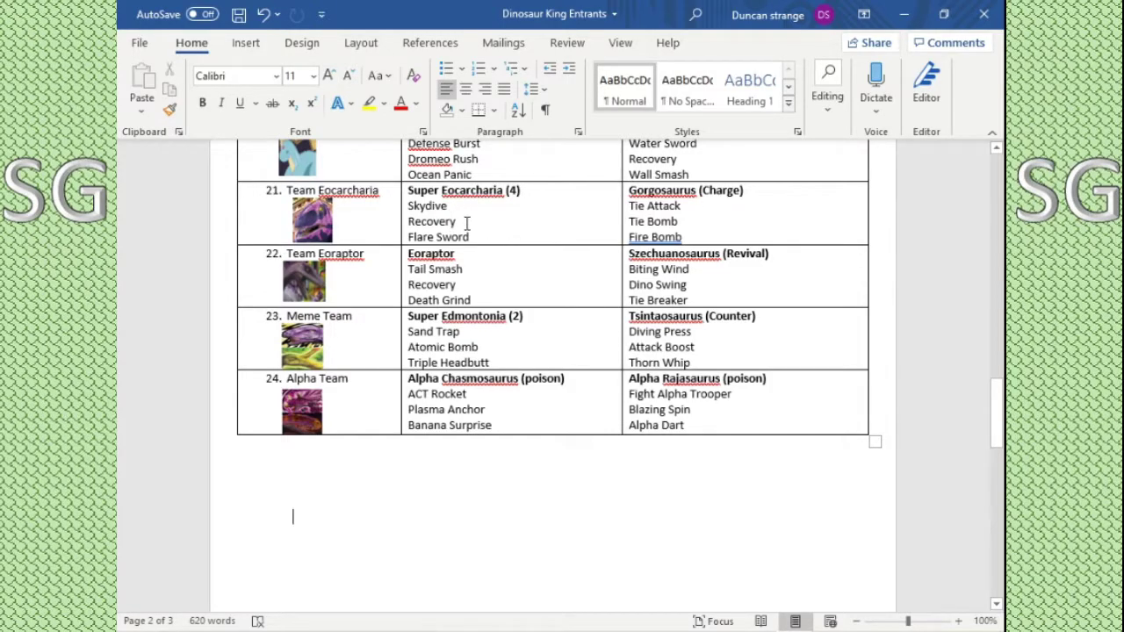
{"action": "scroll", "coordinate": [466, 226], "scroll_direction": "down", "scroll_amount": 1}
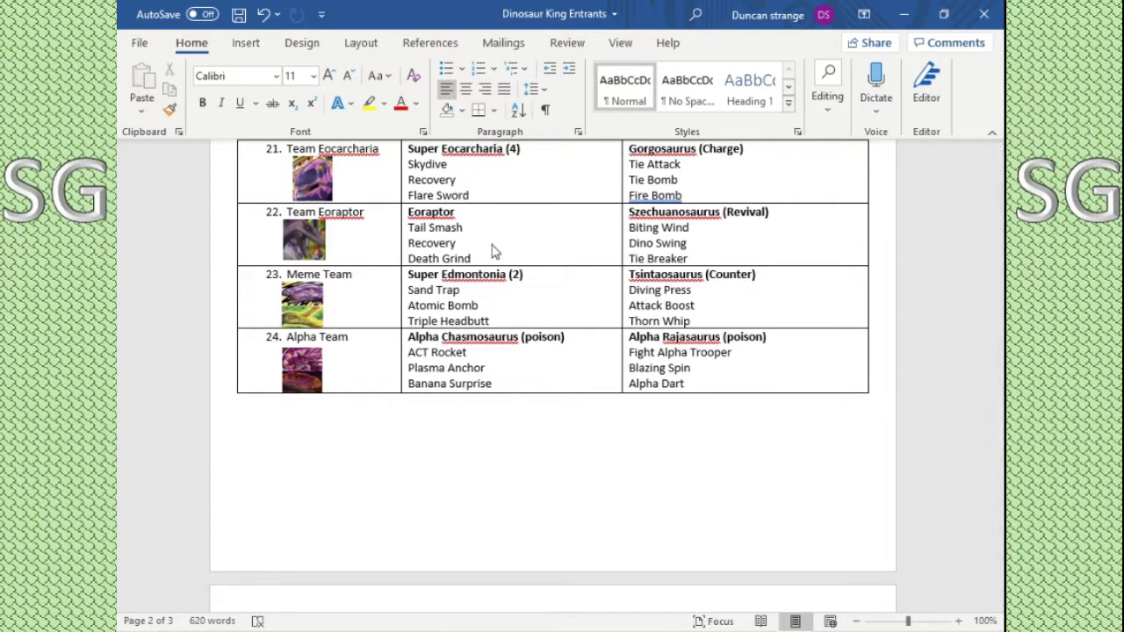
{"action": "key", "text": "alt+n"}
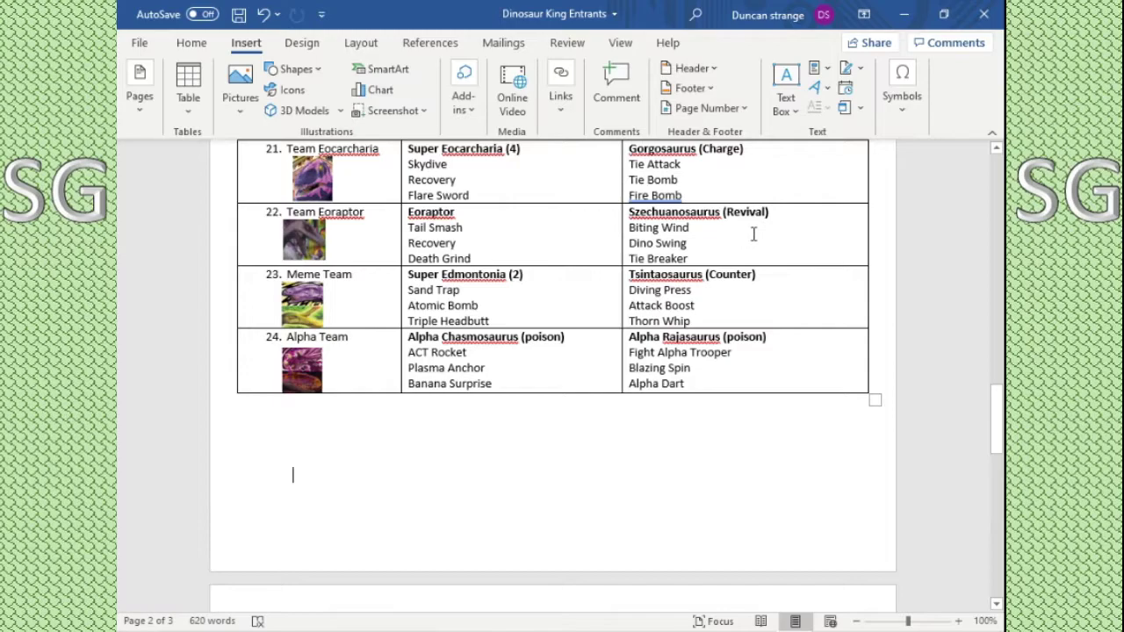
{"action": "scroll", "coordinate": [753, 234], "scroll_direction": "down", "scroll_amount": 2}
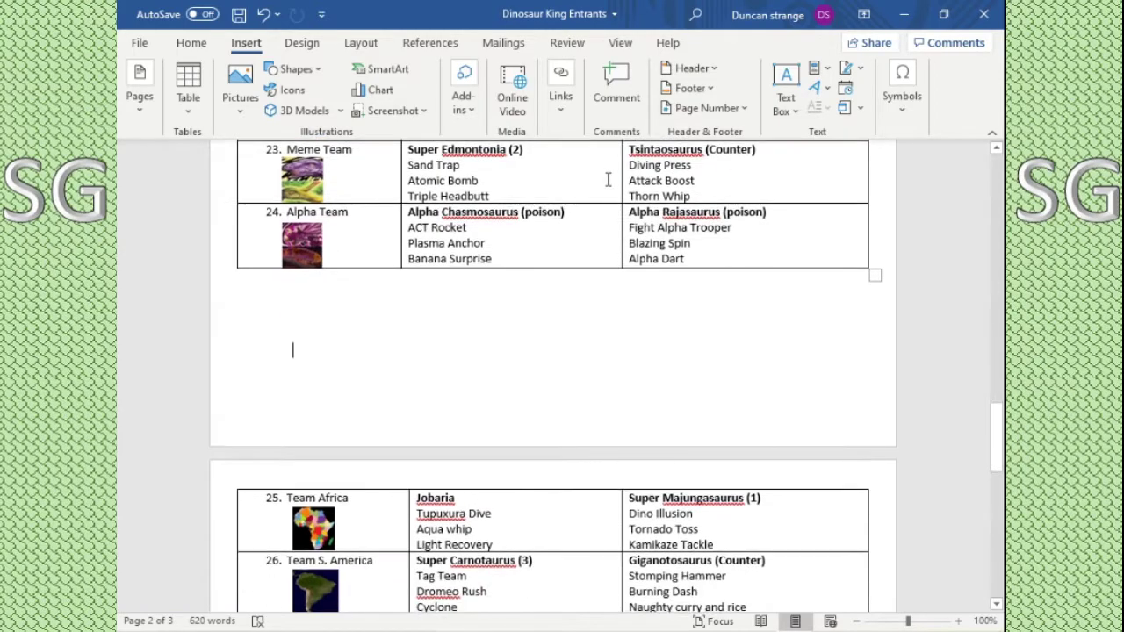
{"action": "scroll", "coordinate": [608, 179], "scroll_direction": "down", "scroll_amount": 1}
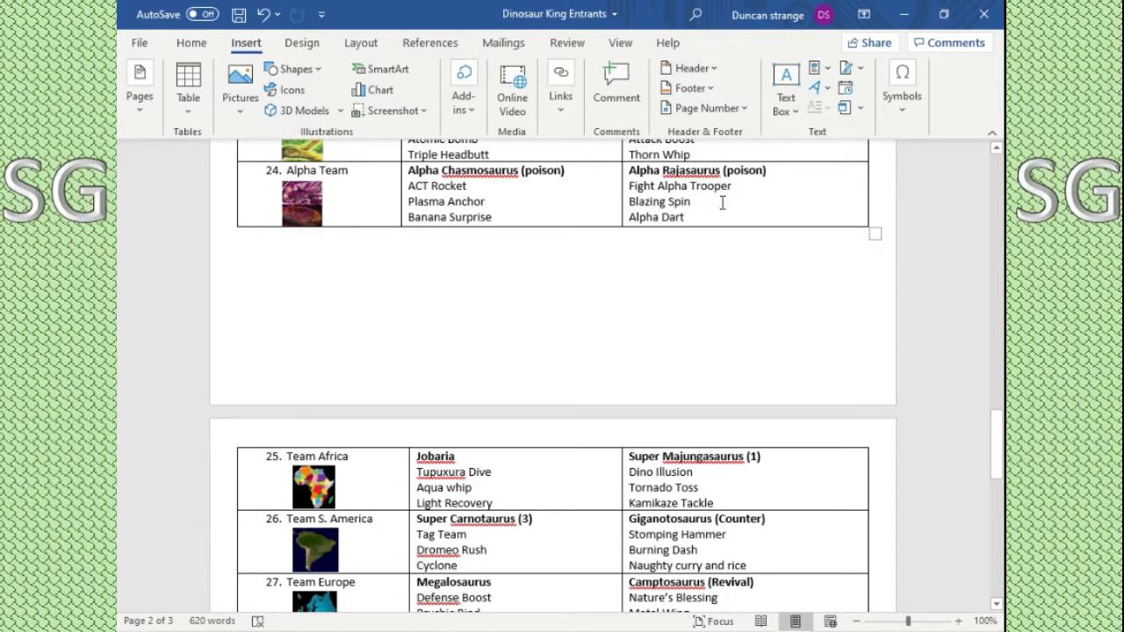
{"action": "scroll", "coordinate": [598, 216], "scroll_direction": "down", "scroll_amount": 5}
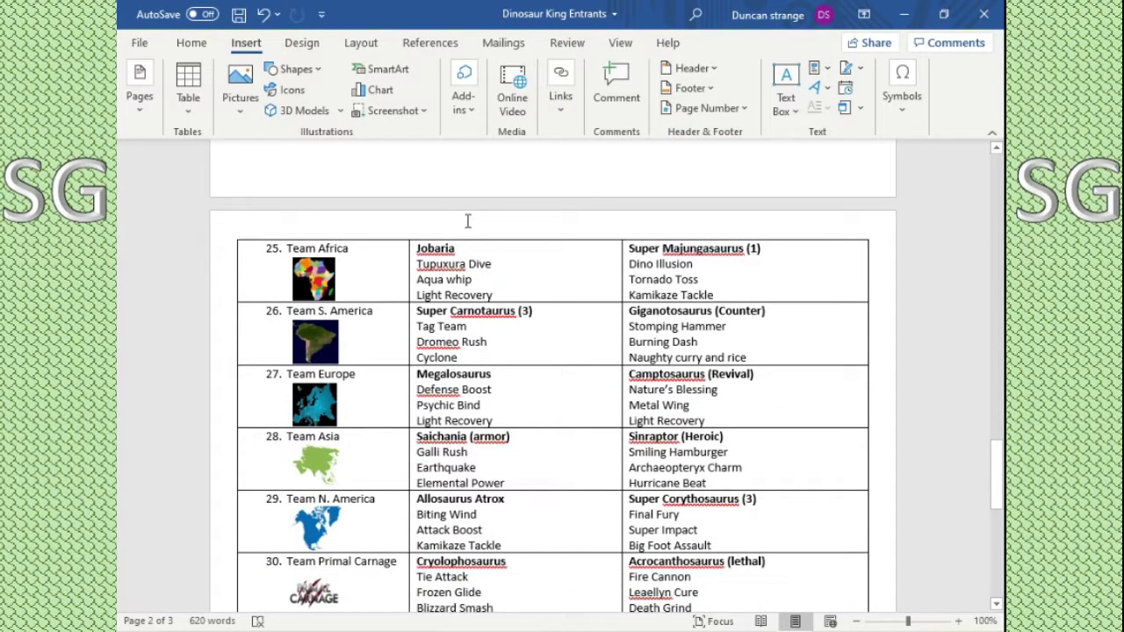
{"action": "scroll", "coordinate": [468, 221], "scroll_direction": "down", "scroll_amount": 1}
{"action": "scroll", "coordinate": [482, 211], "scroll_direction": "down", "scroll_amount": 1}
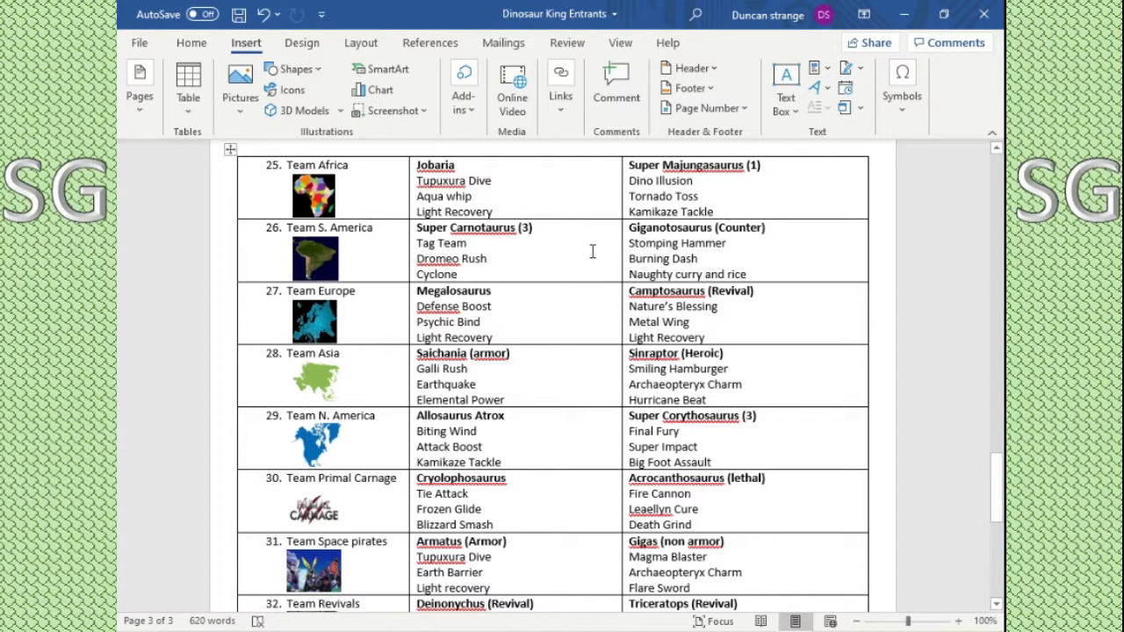
{"action": "scroll", "coordinate": [772, 258], "scroll_direction": "down", "scroll_amount": 2}
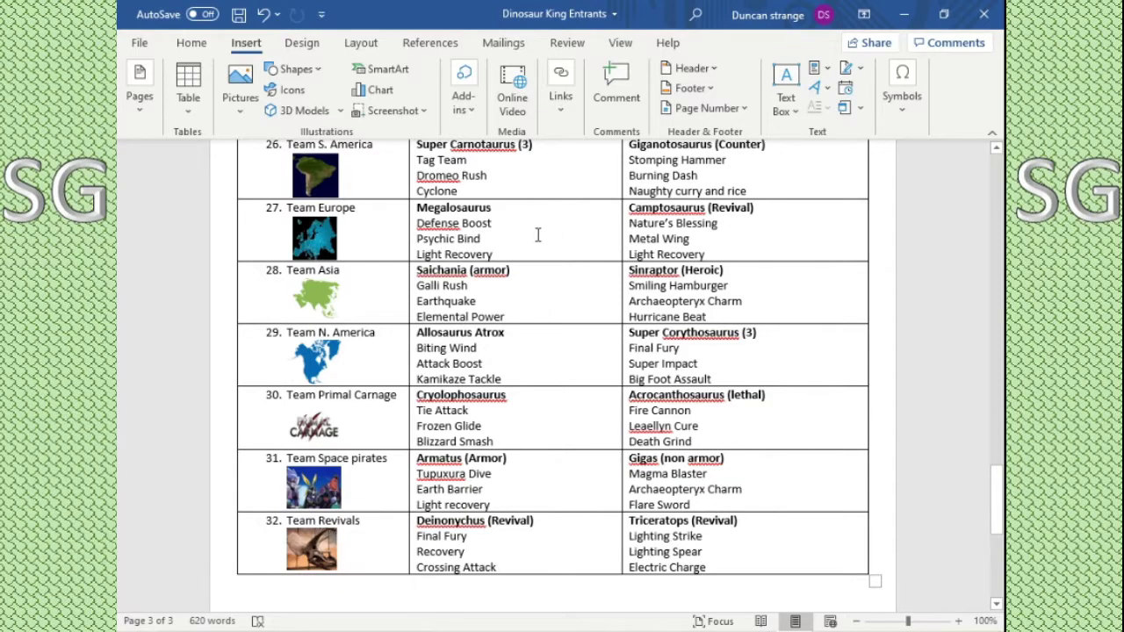
{"action": "scroll", "coordinate": [475, 235], "scroll_direction": "down", "scroll_amount": 1}
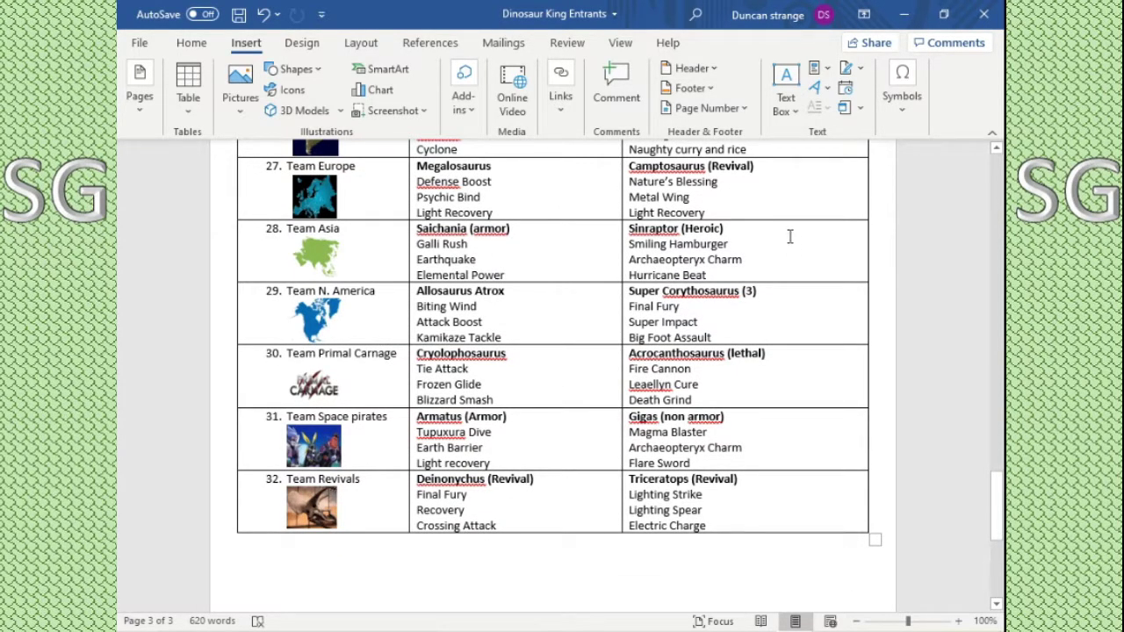
{"action": "scroll", "coordinate": [515, 204], "scroll_direction": "down", "scroll_amount": 2}
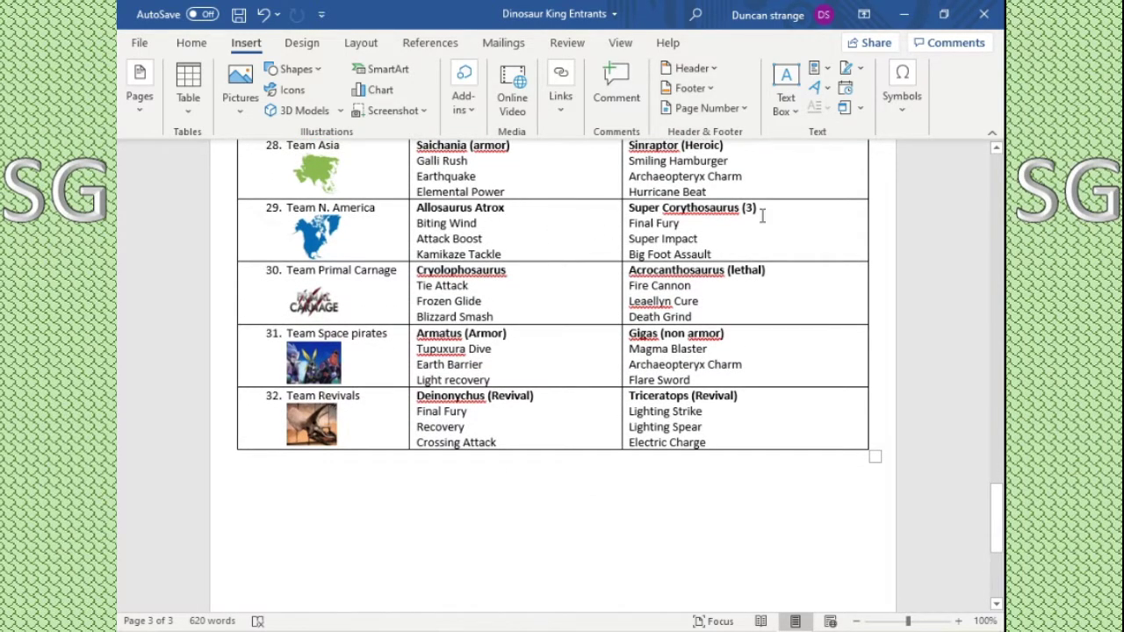
{"action": "scroll", "coordinate": [660, 261], "scroll_direction": "down", "scroll_amount": 1}
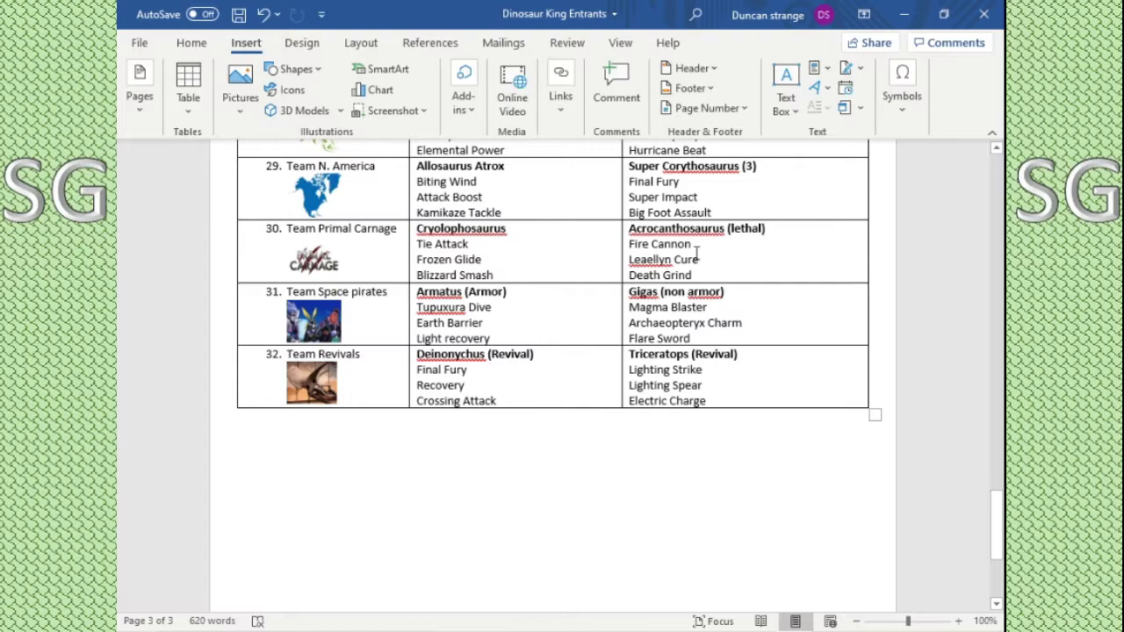
{"action": "scroll", "coordinate": [578, 253], "scroll_direction": "down", "scroll_amount": 2}
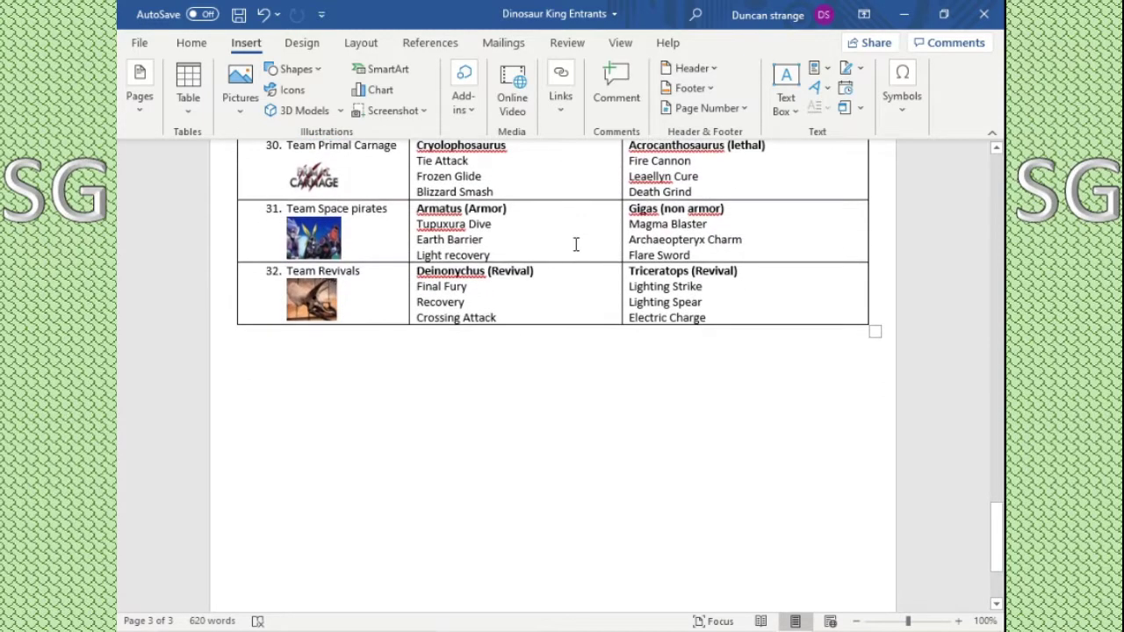
{"action": "scroll", "coordinate": [574, 243], "scroll_direction": "up", "scroll_amount": 1}
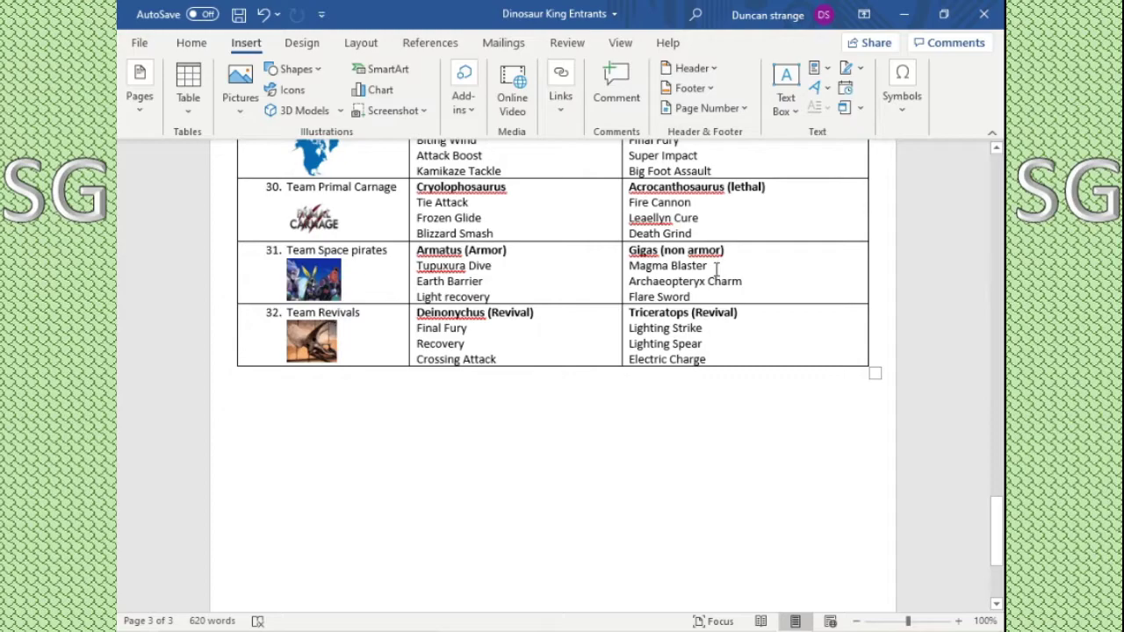
{"action": "scroll", "coordinate": [716, 268], "scroll_direction": "down", "scroll_amount": 1}
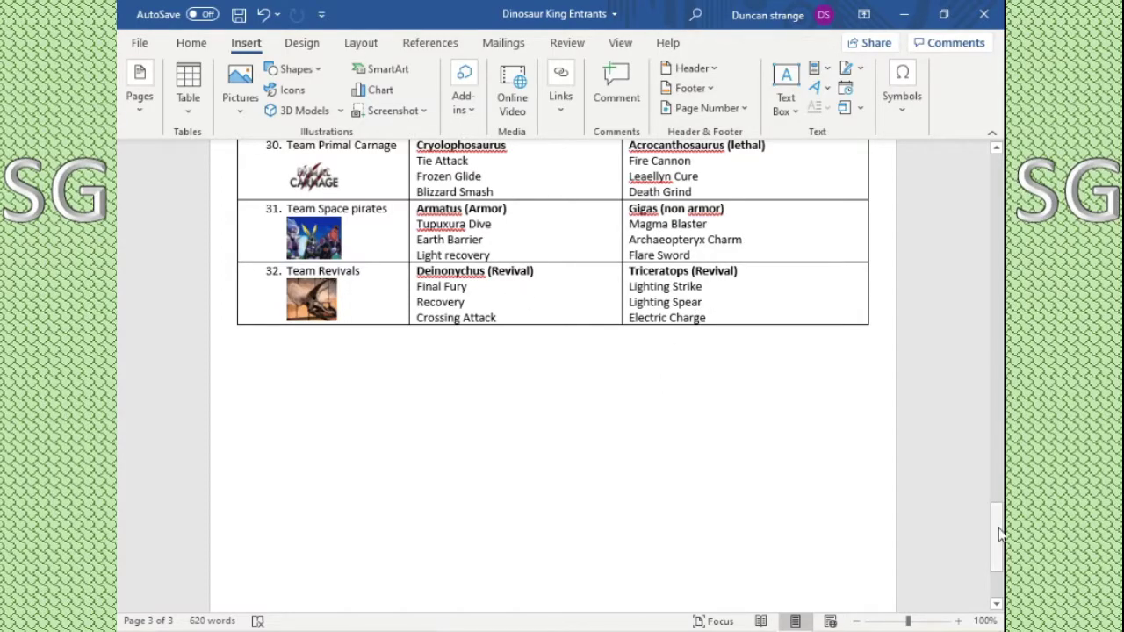
Step: Scroll the Word document back to the top and bring up the dk tournet test table workbook in Excel
{"action": "left_click_drag", "start_coordinate": [995, 540], "coordinate": [981, 158]}
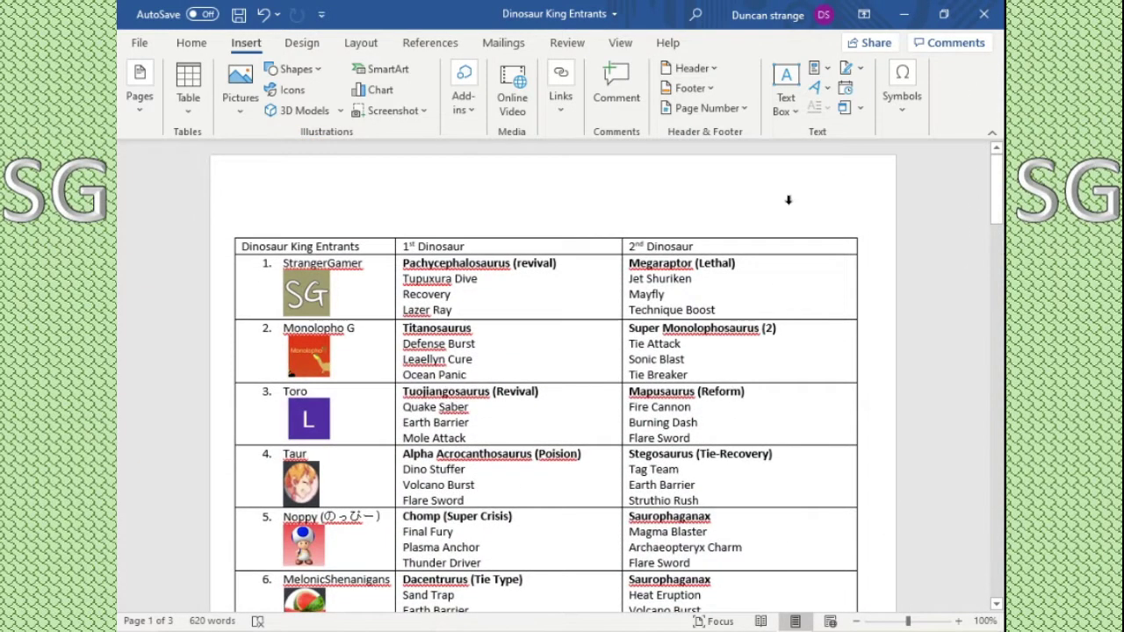
{"action": "left_click", "coordinate": [755, 630]}
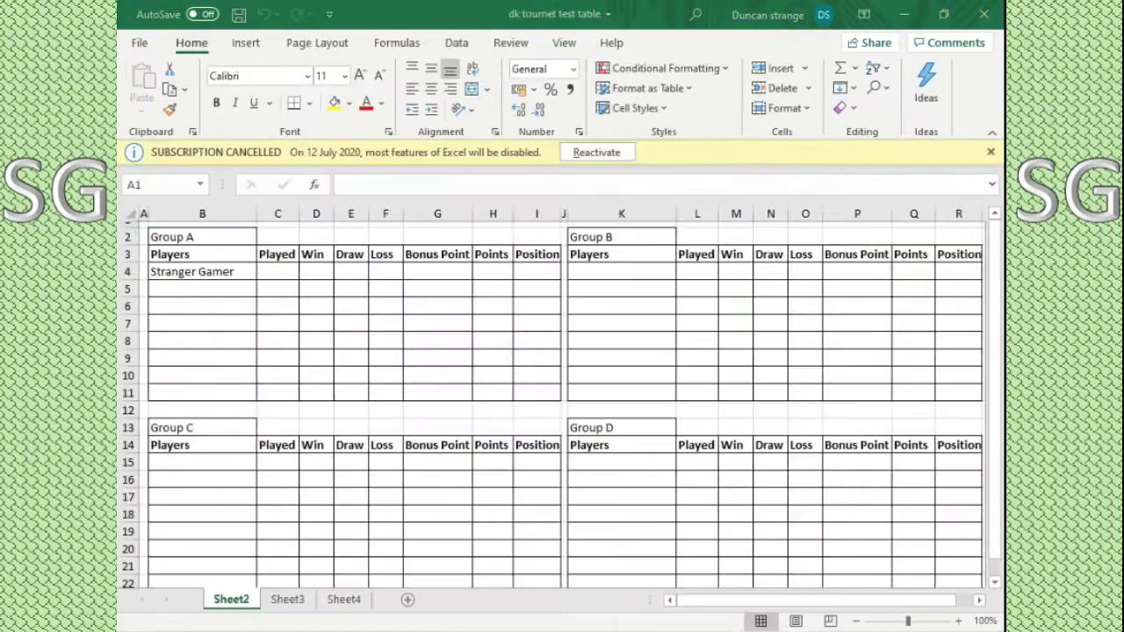
{"action": "left_click", "coordinate": [755, 630]}
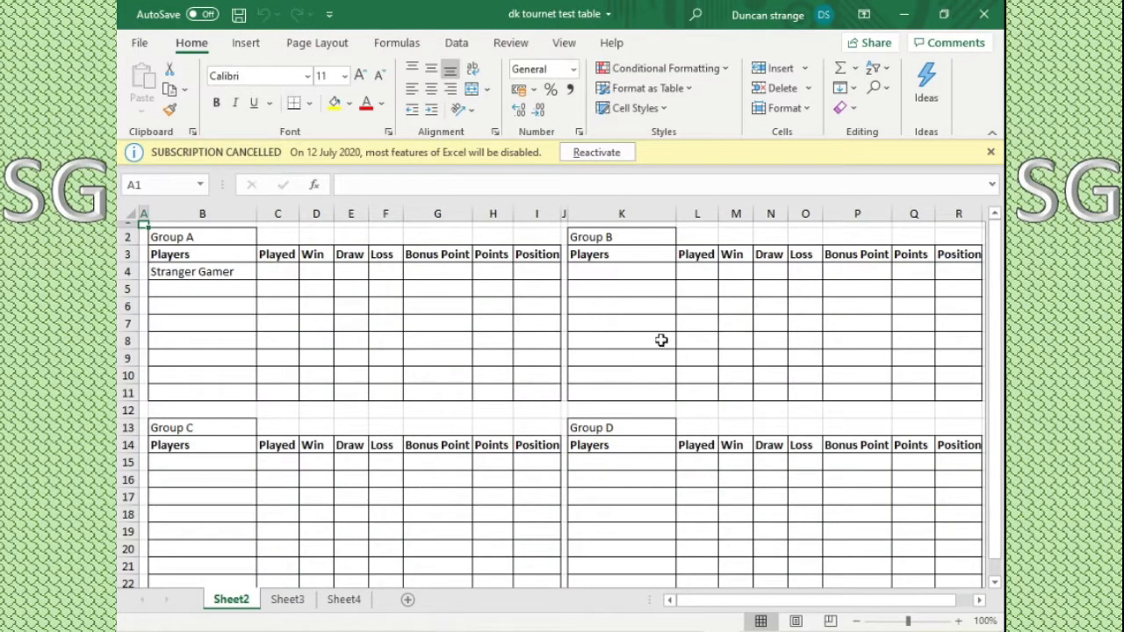
{"action": "scroll", "coordinate": [626, 373], "scroll_direction": "down", "scroll_amount": 1}
{"action": "left_click_drag", "start_coordinate": [1004, 343], "coordinate": [998, 324]}
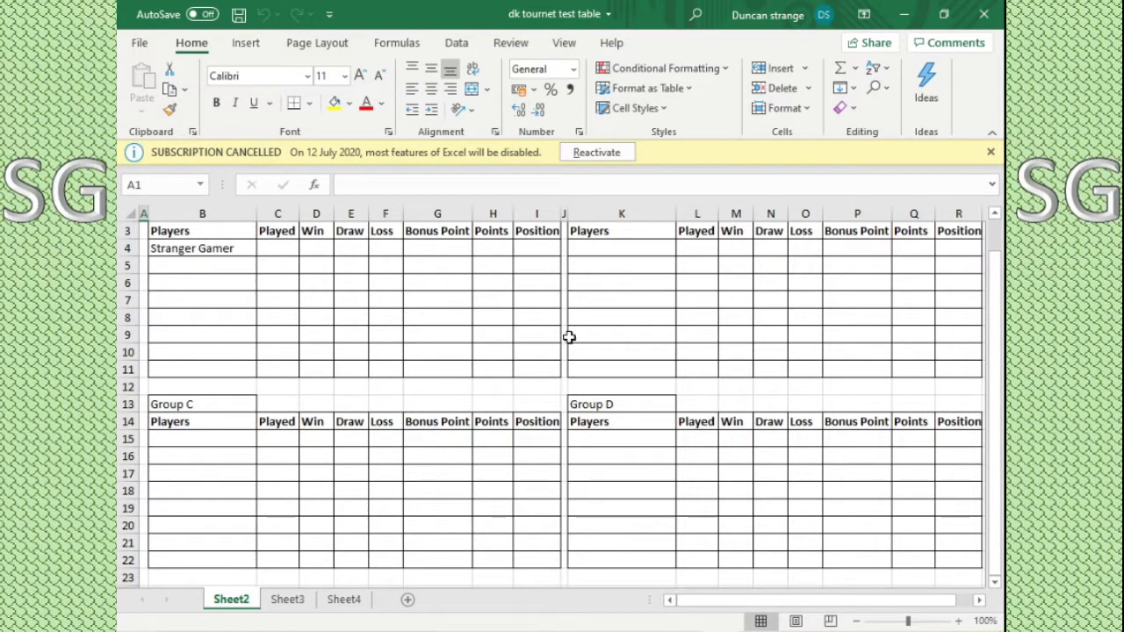
{"action": "left_click", "coordinate": [582, 250]}
{"action": "left_click", "coordinate": [586, 275]}
{"action": "left_click", "coordinate": [589, 284]}
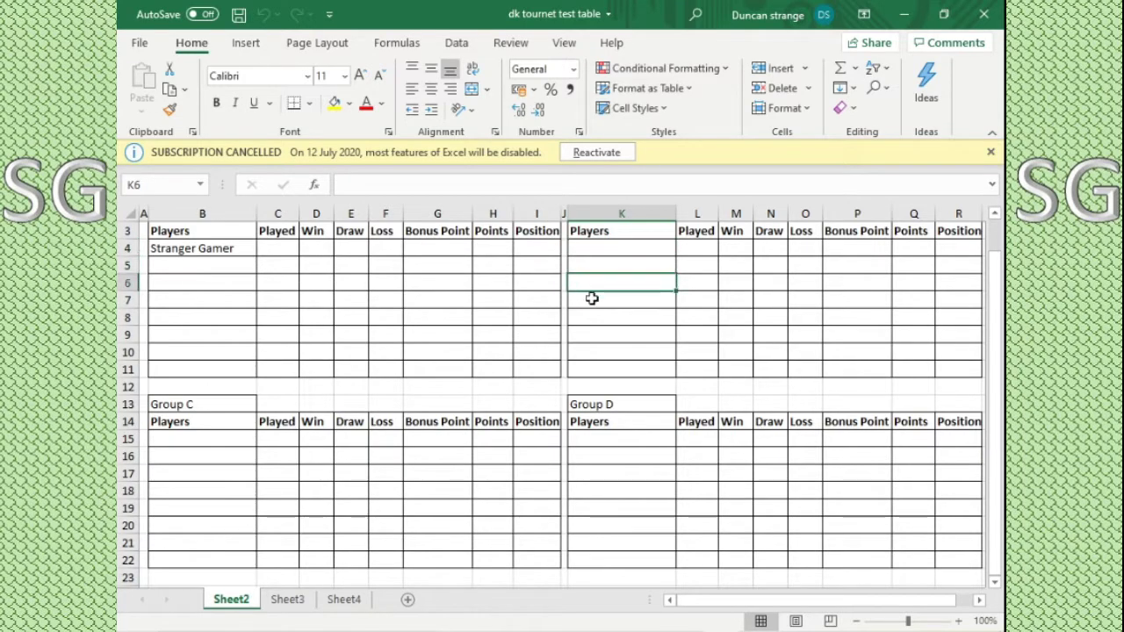
{"action": "left_click", "coordinate": [595, 299]}
{"action": "left_click", "coordinate": [598, 313]}
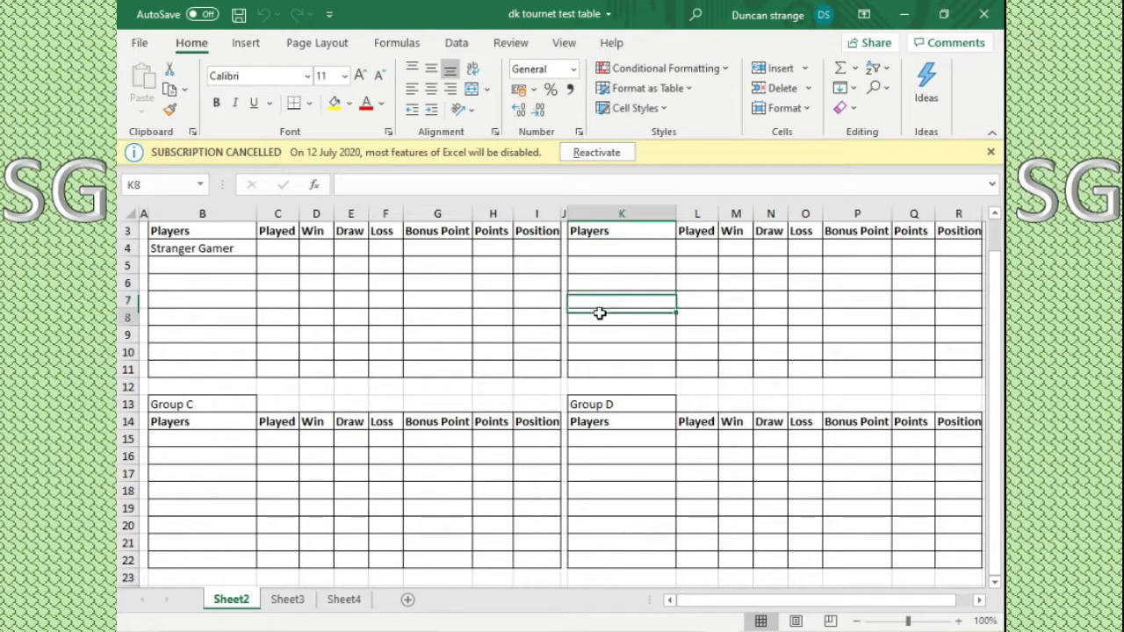
{"action": "left_click", "coordinate": [594, 334]}
{"action": "left_click", "coordinate": [593, 352]}
{"action": "left_click", "coordinate": [592, 372]}
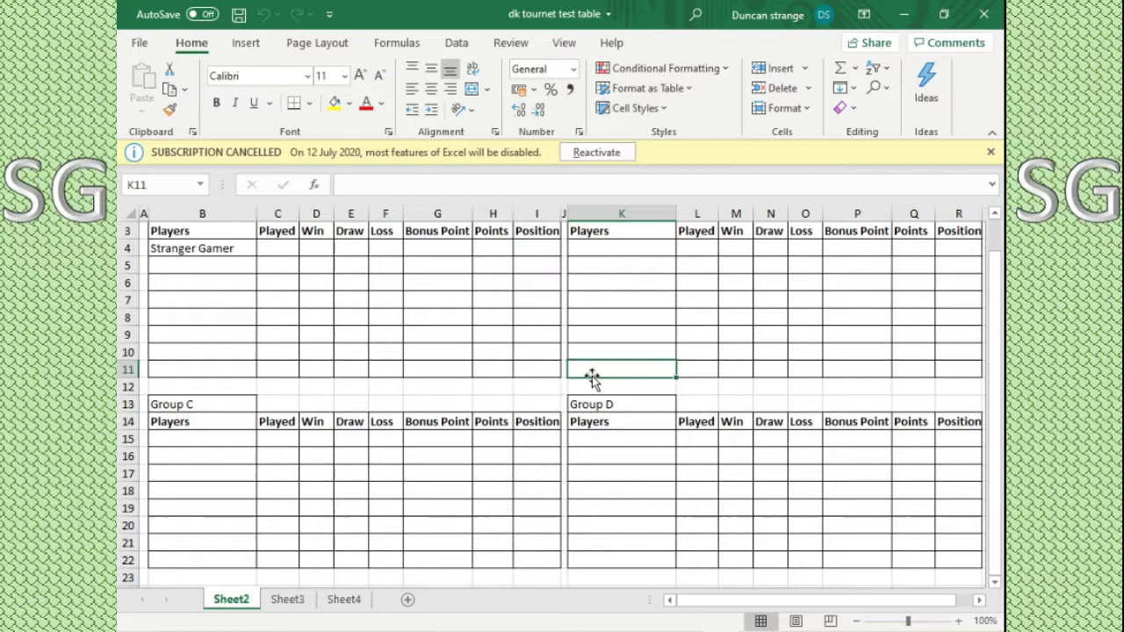
{"action": "scroll", "coordinate": [469, 324], "scroll_direction": "up", "scroll_amount": 1}
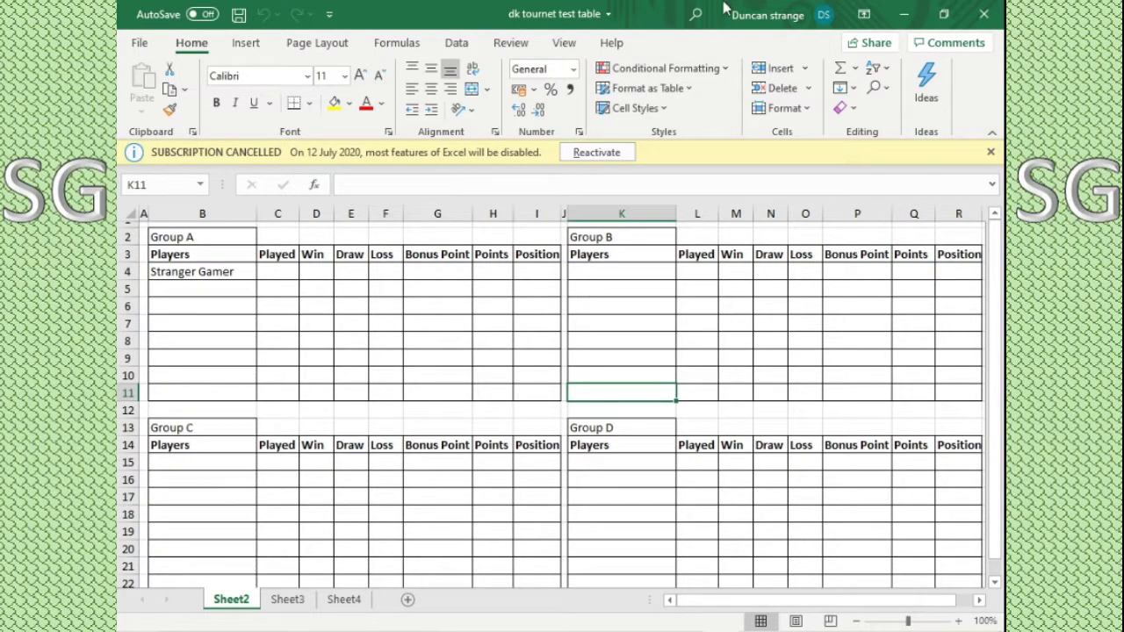
{"action": "left_click", "coordinate": [697, 239]}
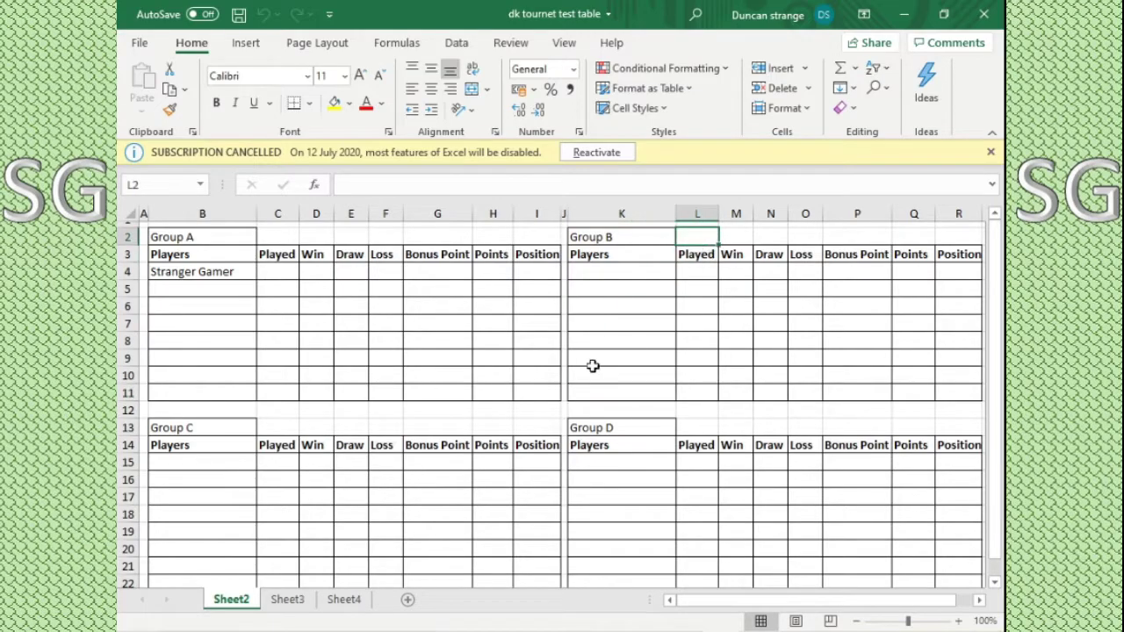
{"action": "left_click", "coordinate": [544, 239]}
{"action": "scroll", "coordinate": [562, 272], "scroll_direction": "down", "scroll_amount": 2}
{"action": "scroll", "coordinate": [564, 274], "scroll_direction": "up", "scroll_amount": 2}
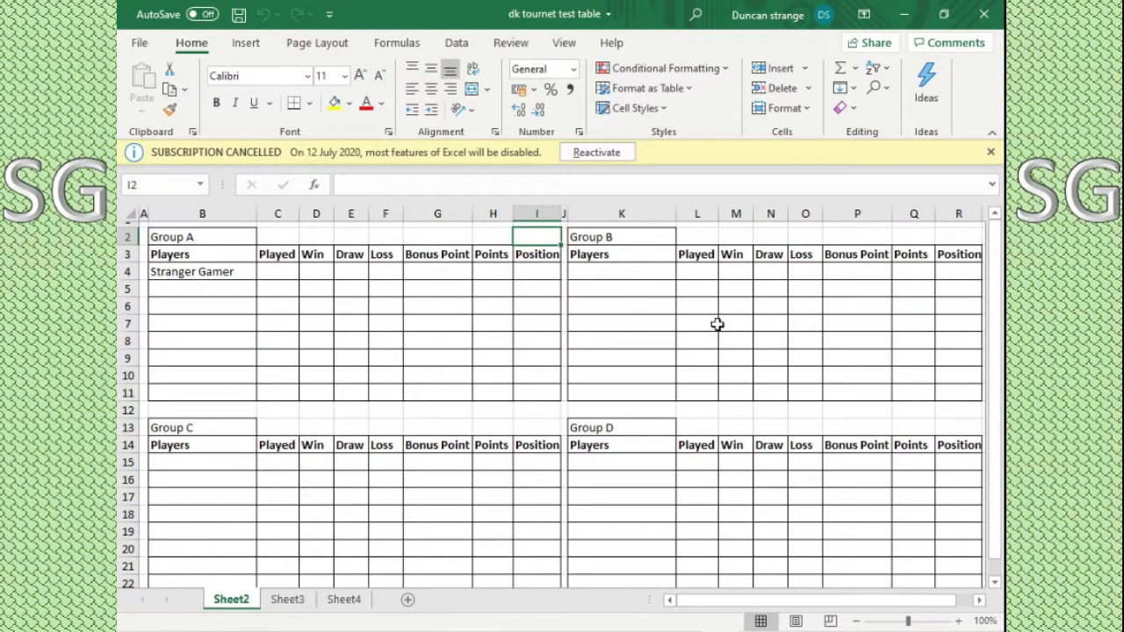
{"action": "key", "text": "alt+Tab"}
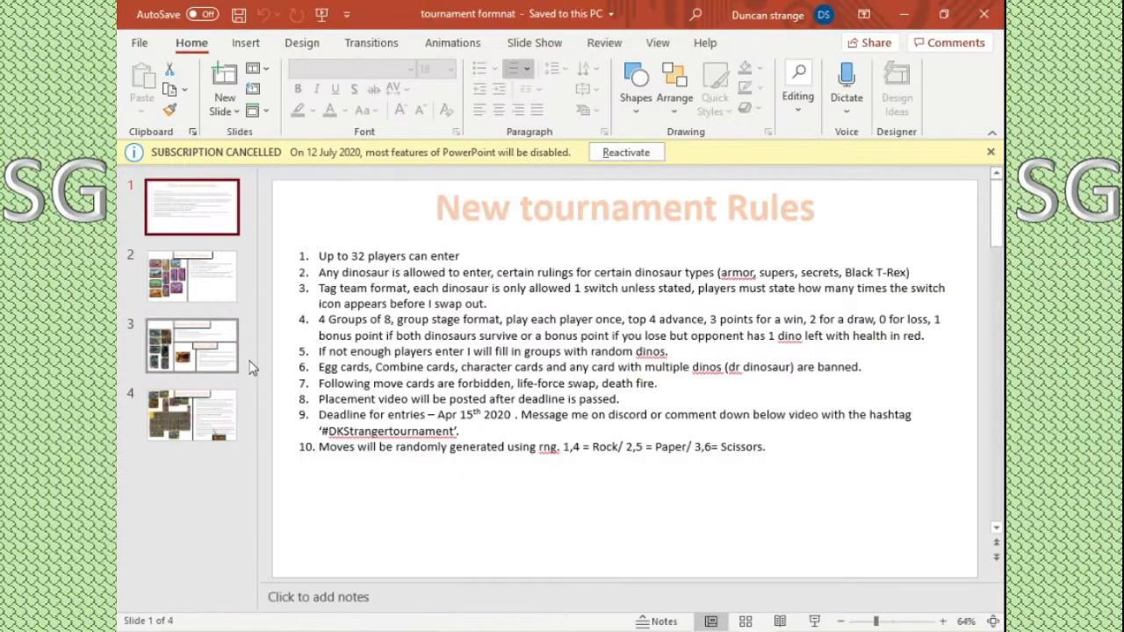
{"action": "key", "text": "alt+Tab"}
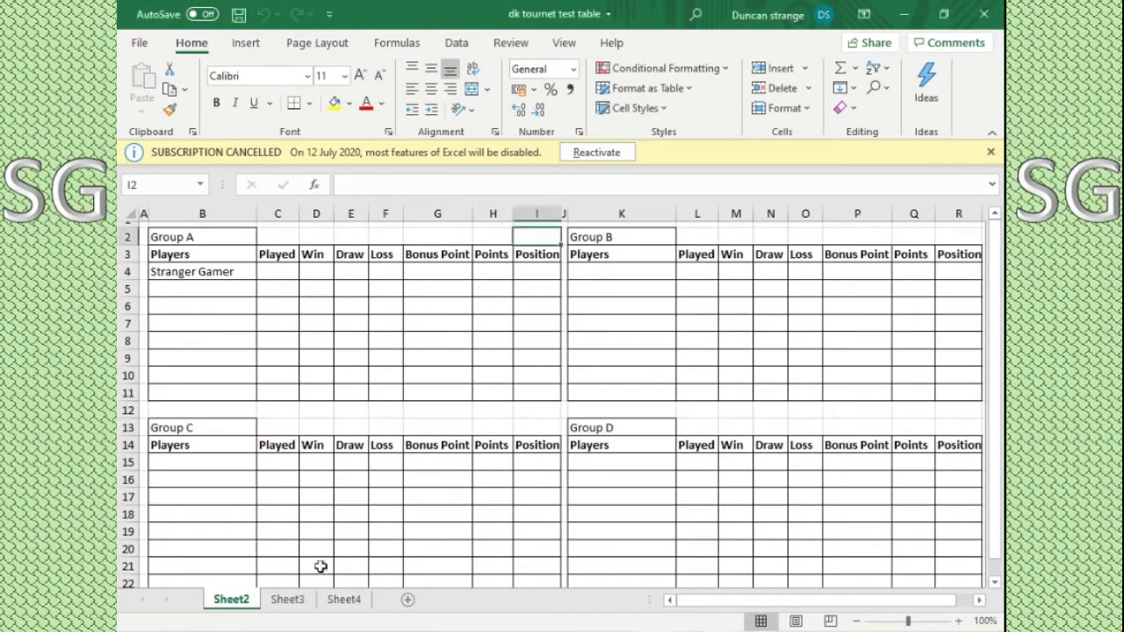
Step: Open Sheet4 and scroll through the Round 1–7 fixture lists for Groups A–D
{"action": "left_click", "coordinate": [288, 599]}
{"action": "left_click", "coordinate": [343, 600]}
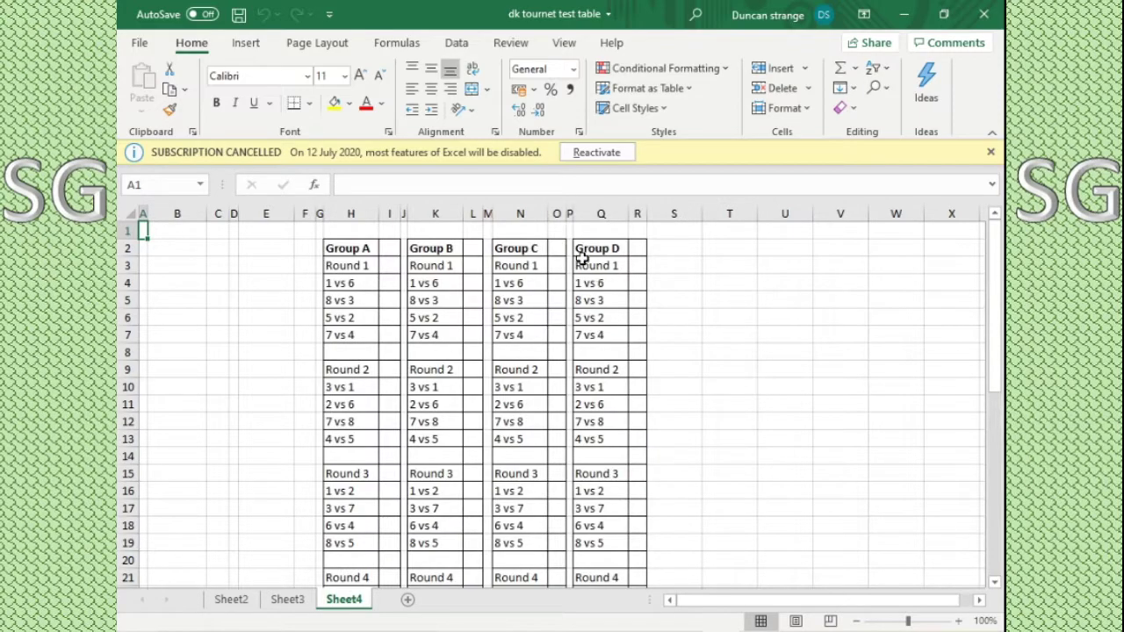
{"action": "scroll", "coordinate": [394, 331], "scroll_direction": "down", "scroll_amount": 6}
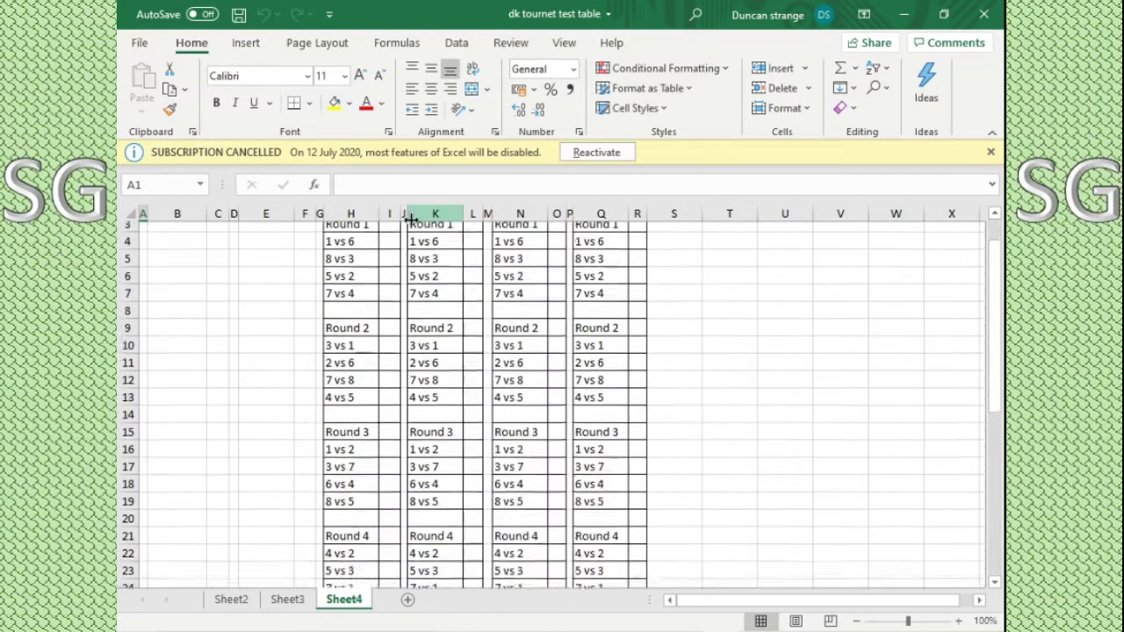
{"action": "scroll", "coordinate": [394, 331], "scroll_direction": "up", "scroll_amount": 6}
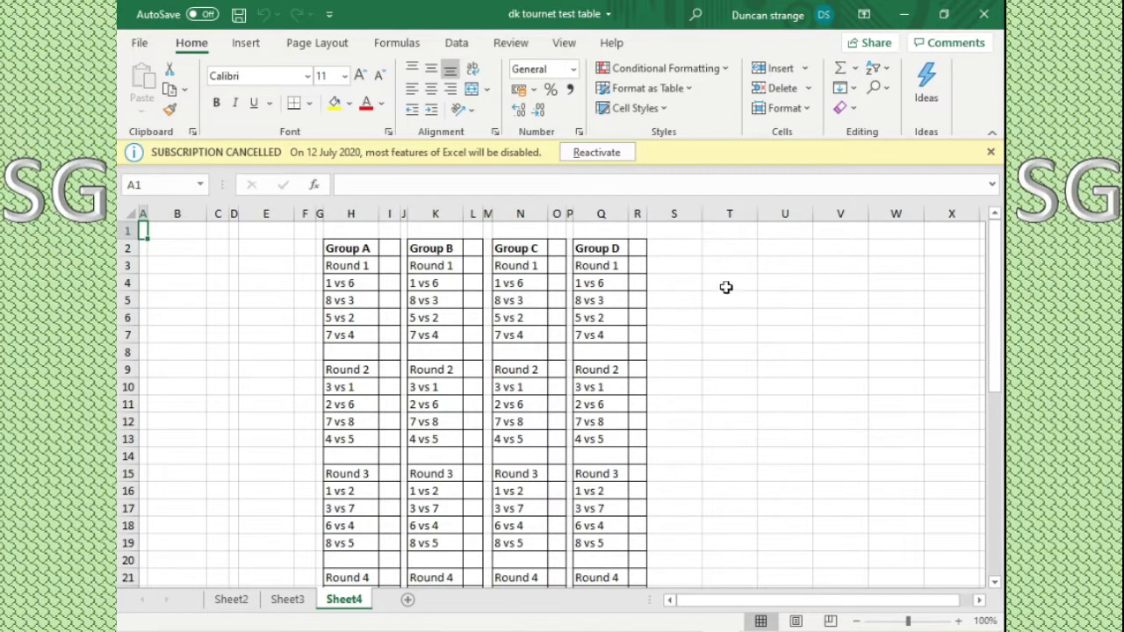
{"action": "scroll", "coordinate": [638, 309], "scroll_direction": "down", "scroll_amount": 10}
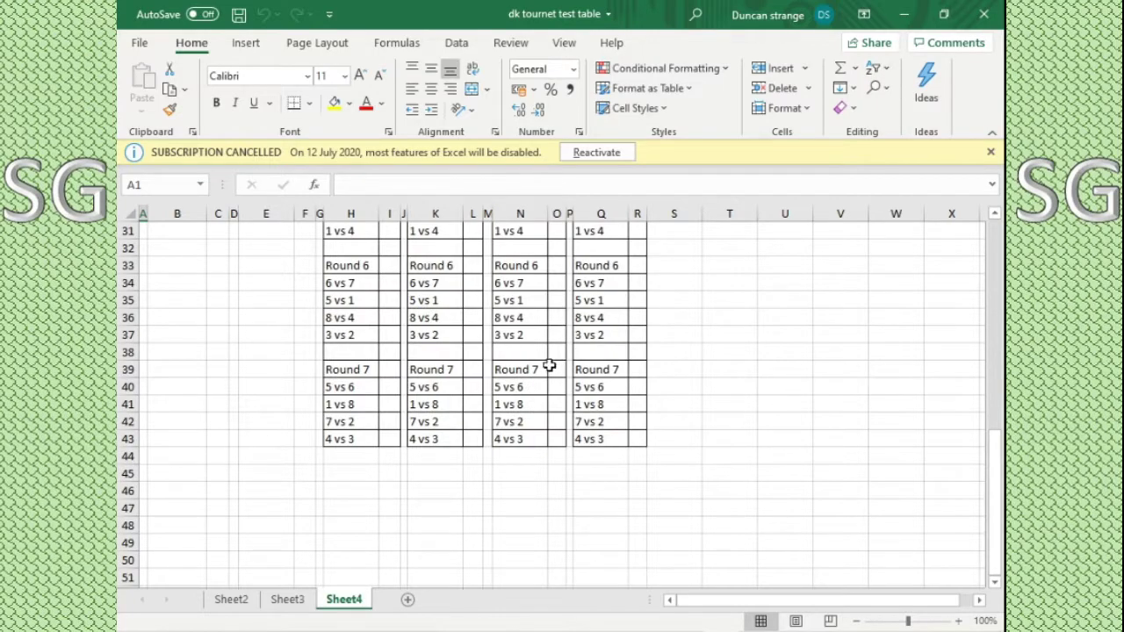
{"action": "left_click_drag", "start_coordinate": [995, 483], "coordinate": [958, 254]}
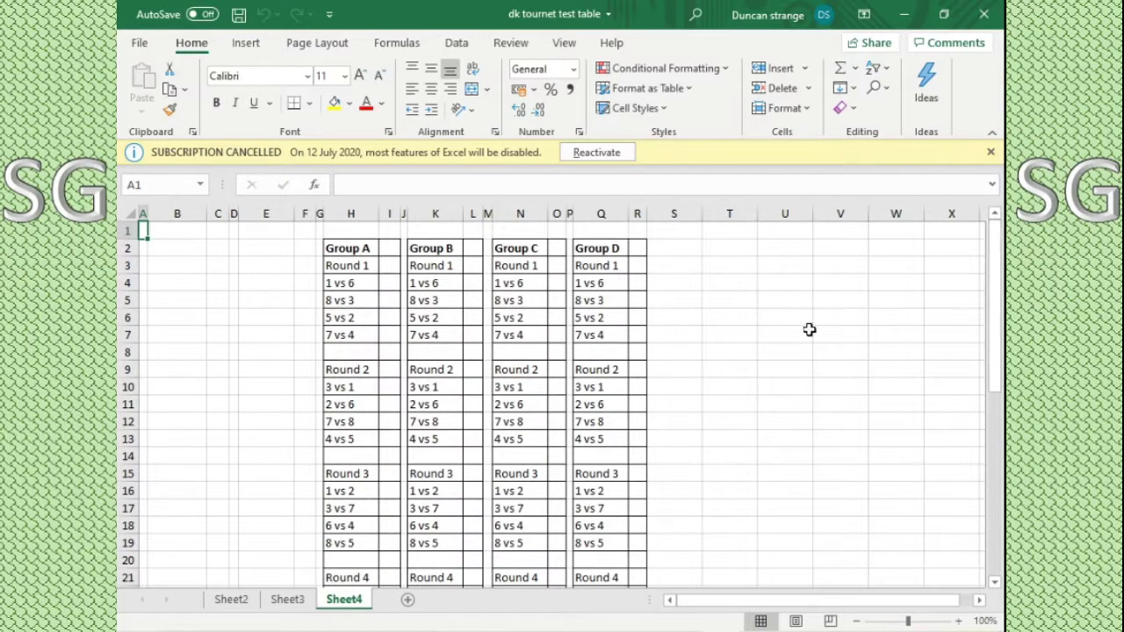
Step: View the Human and Bot entries on Sheet3, then switch to the RANDOM.ORG browser window
{"action": "left_click", "coordinate": [290, 600]}
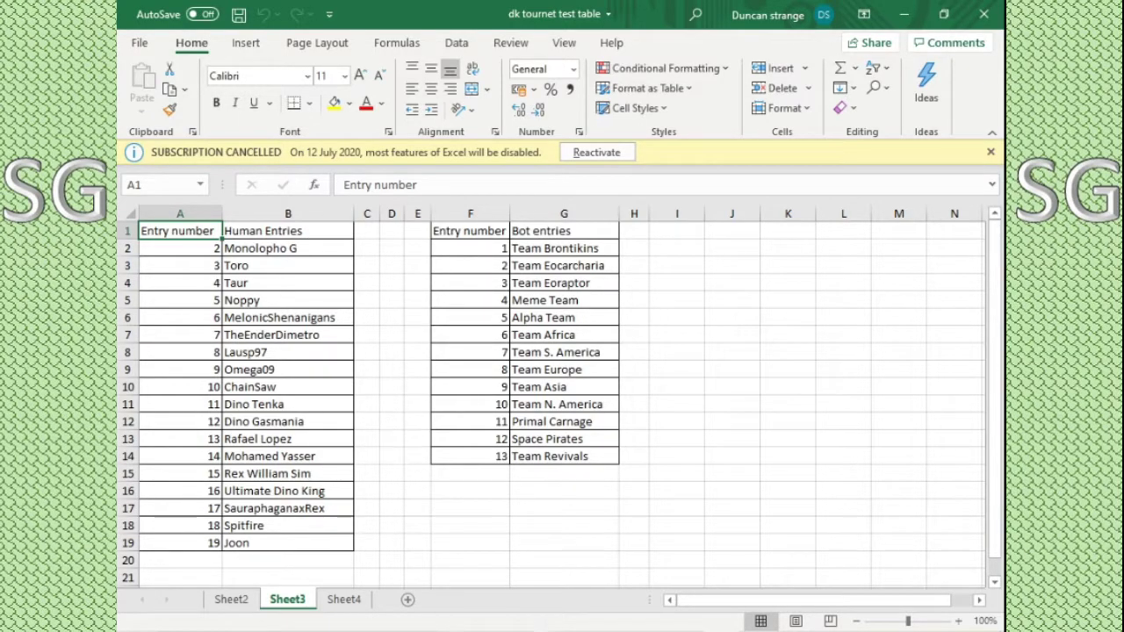
{"action": "key", "text": "alt+Tab"}
Step: Maximise the browser and set the two RANDOM.ORG generators' Max values to 19 and 13
{"action": "left_click", "coordinate": [948, 13]}
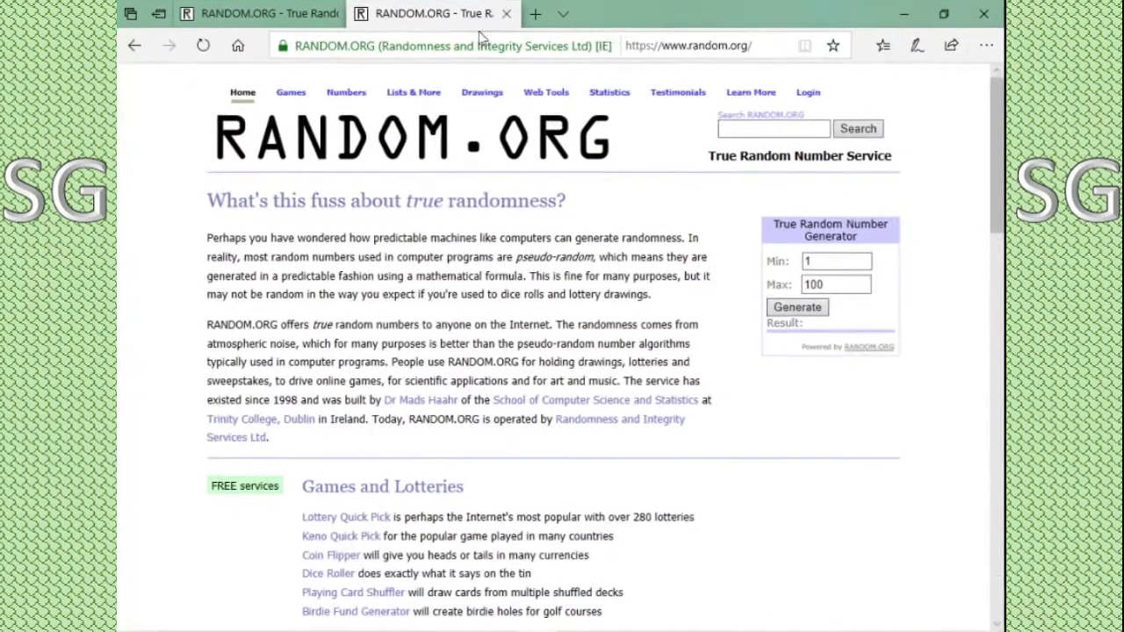
{"action": "left_click", "coordinate": [263, 13]}
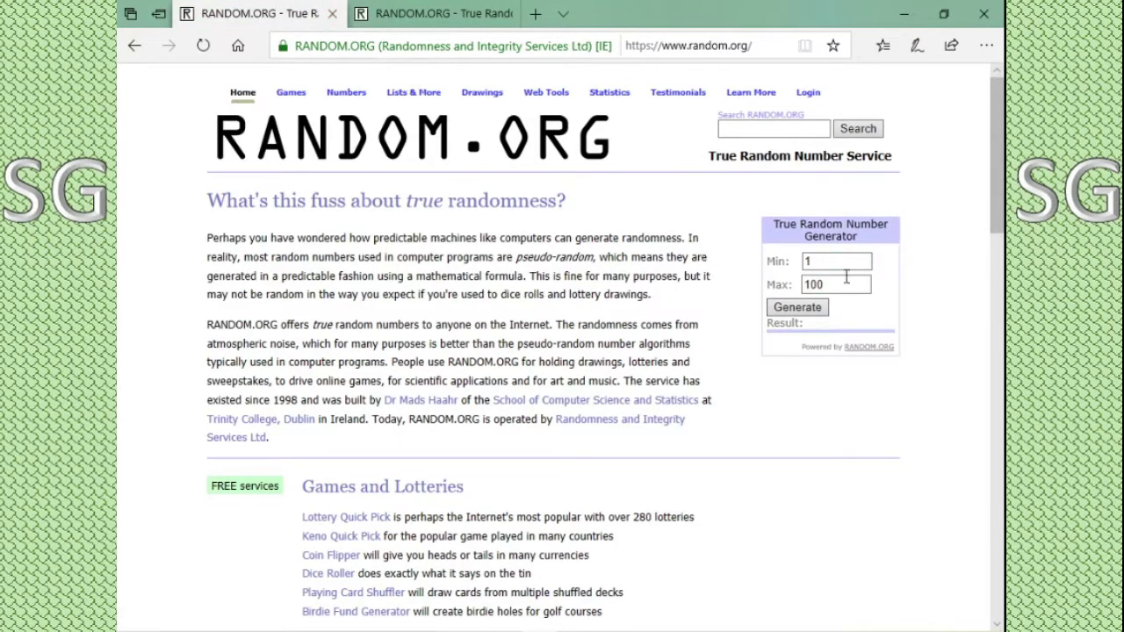
{"action": "double_click", "coordinate": [843, 283]}
{"action": "type", "text": "19"}
{"action": "left_click", "coordinate": [475, 14]}
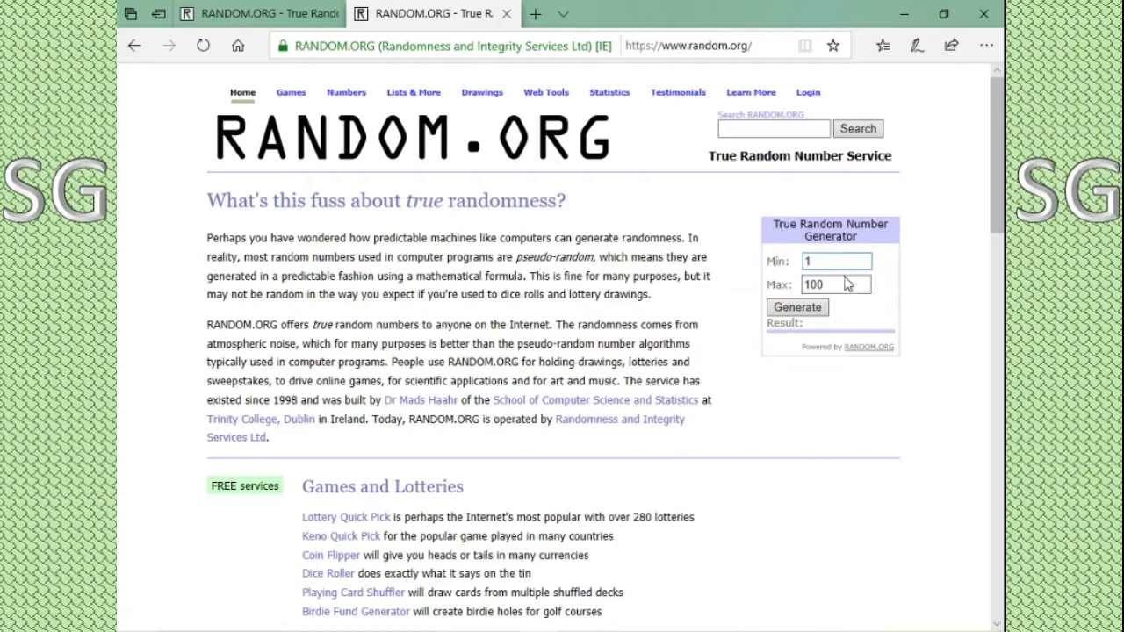
{"action": "double_click", "coordinate": [846, 283]}
{"action": "type", "text": "13"}
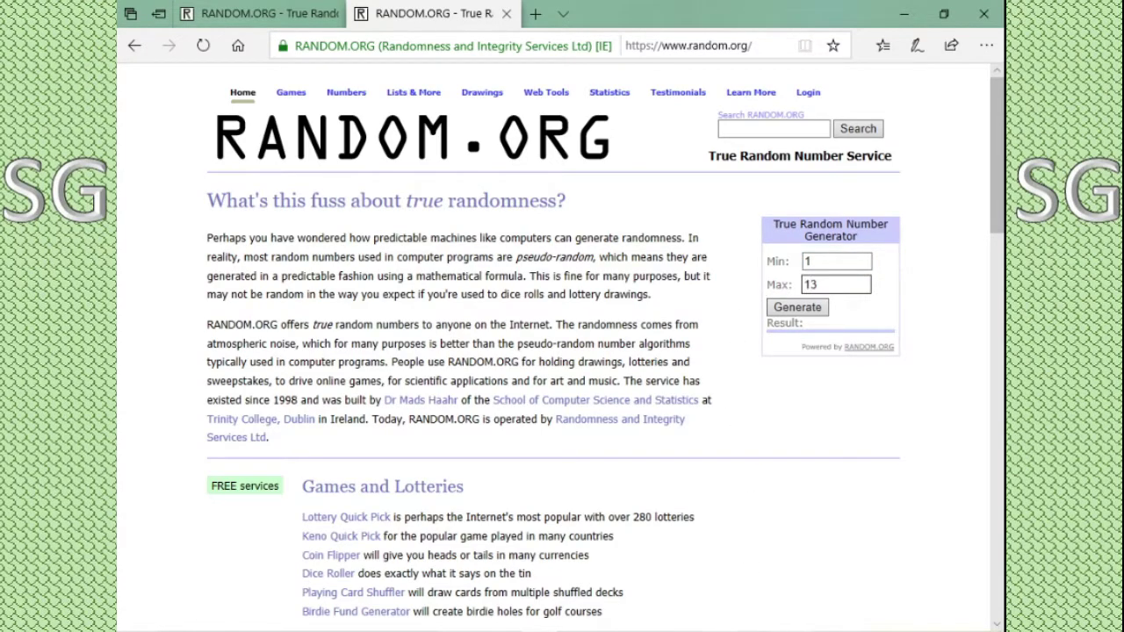
Step: After checking entry counts in Excel, change the 19-max generator's Min to 2
{"action": "key", "text": "alt+Tab"}
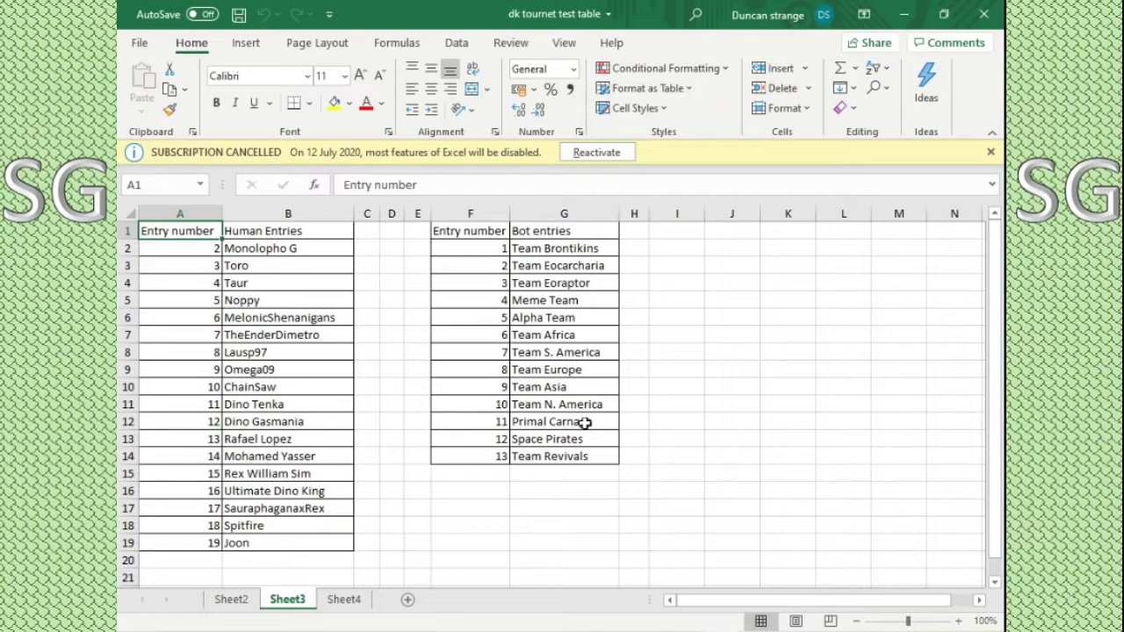
{"action": "left_click", "coordinate": [597, 631]}
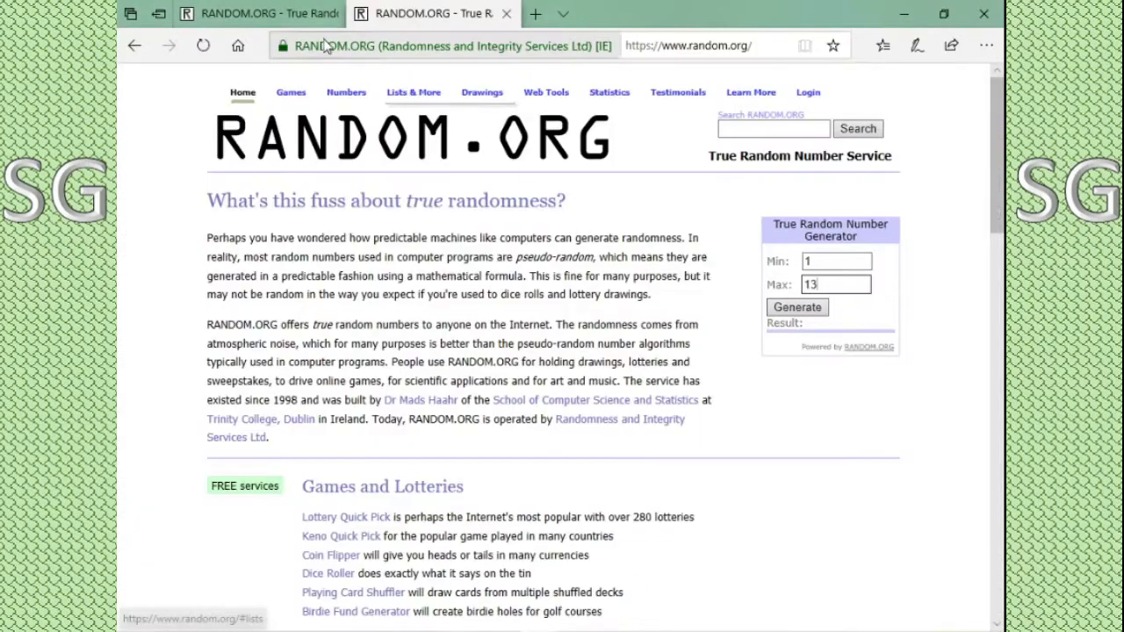
{"action": "left_click_drag", "start_coordinate": [795, 262], "coordinate": [761, 273]}
{"action": "double_click", "coordinate": [808, 261]}
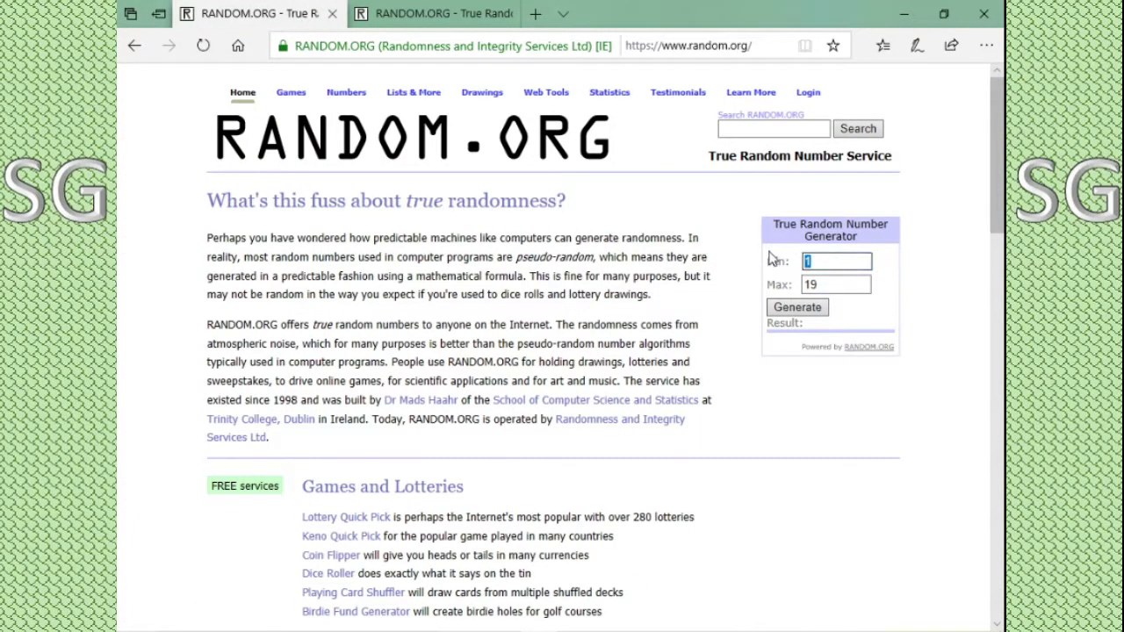
{"action": "type", "text": "2"}
{"action": "key", "text": "alt+Tab"}
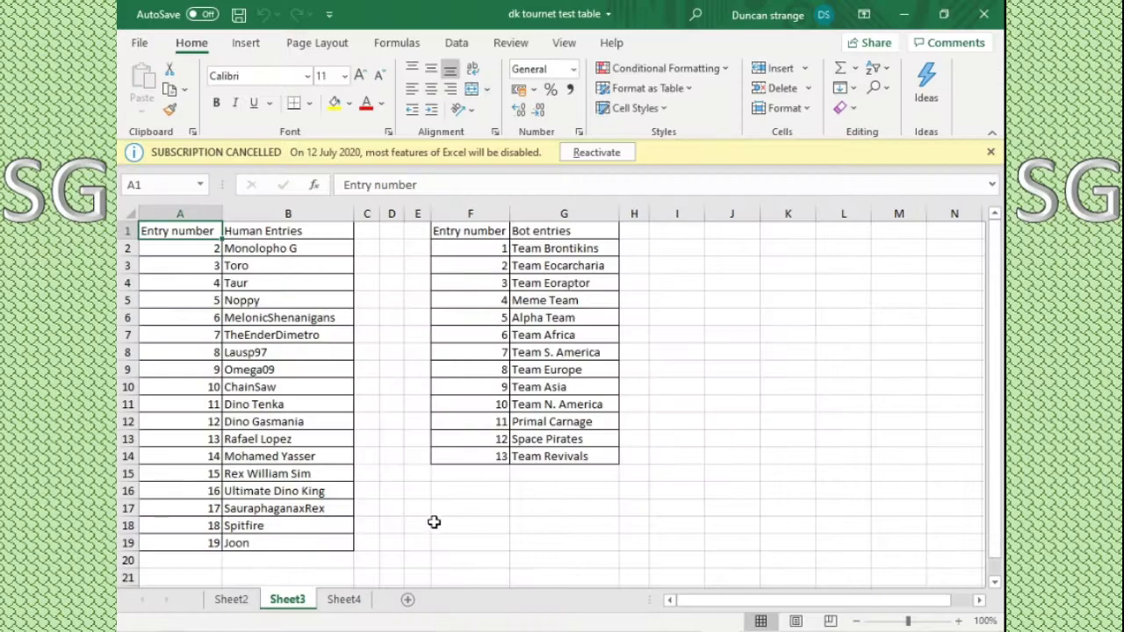
{"action": "left_click", "coordinate": [225, 602]}
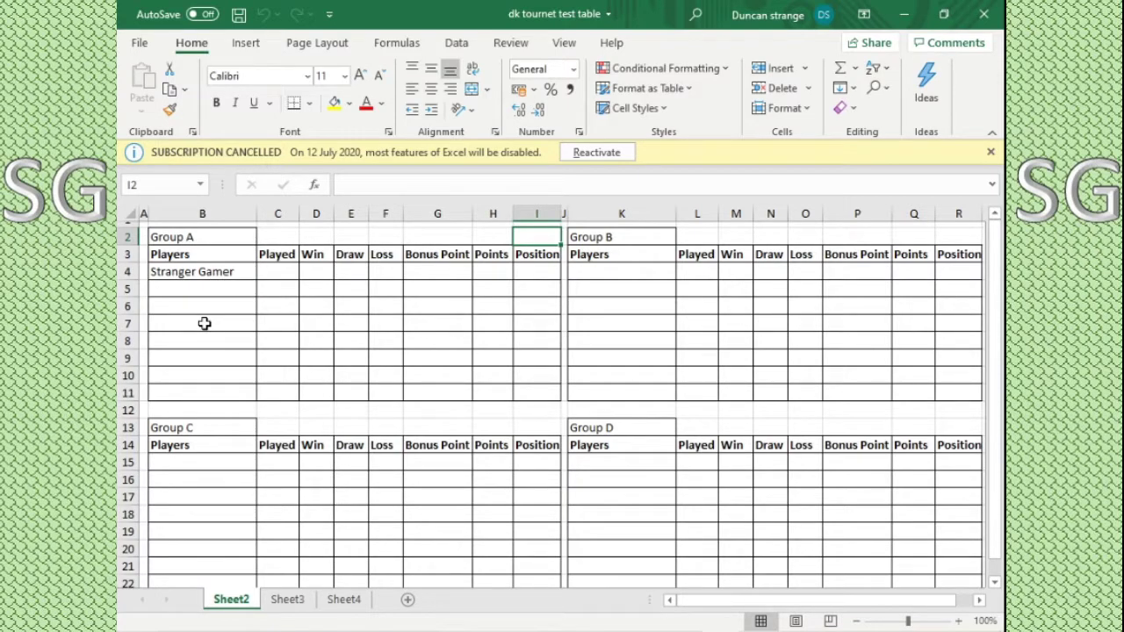
{"action": "left_click", "coordinate": [252, 271]}
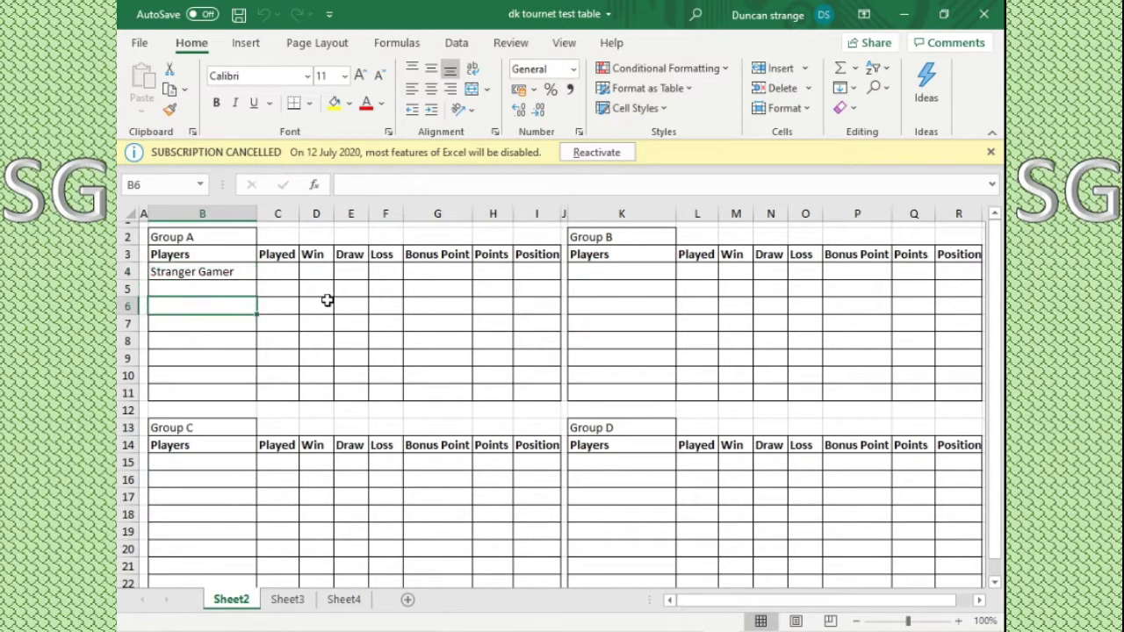
{"action": "left_click", "coordinate": [294, 271]}
{"action": "left_click", "coordinate": [611, 279]}
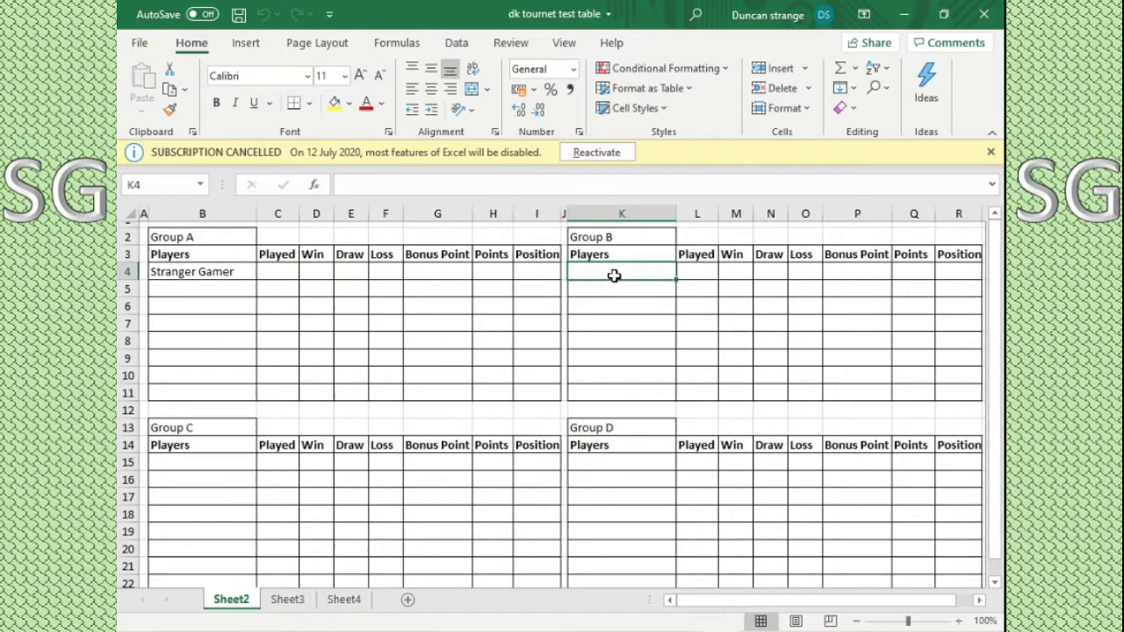
{"action": "left_click", "coordinate": [224, 463]}
{"action": "left_click", "coordinate": [592, 461]}
{"action": "left_click", "coordinate": [233, 304]}
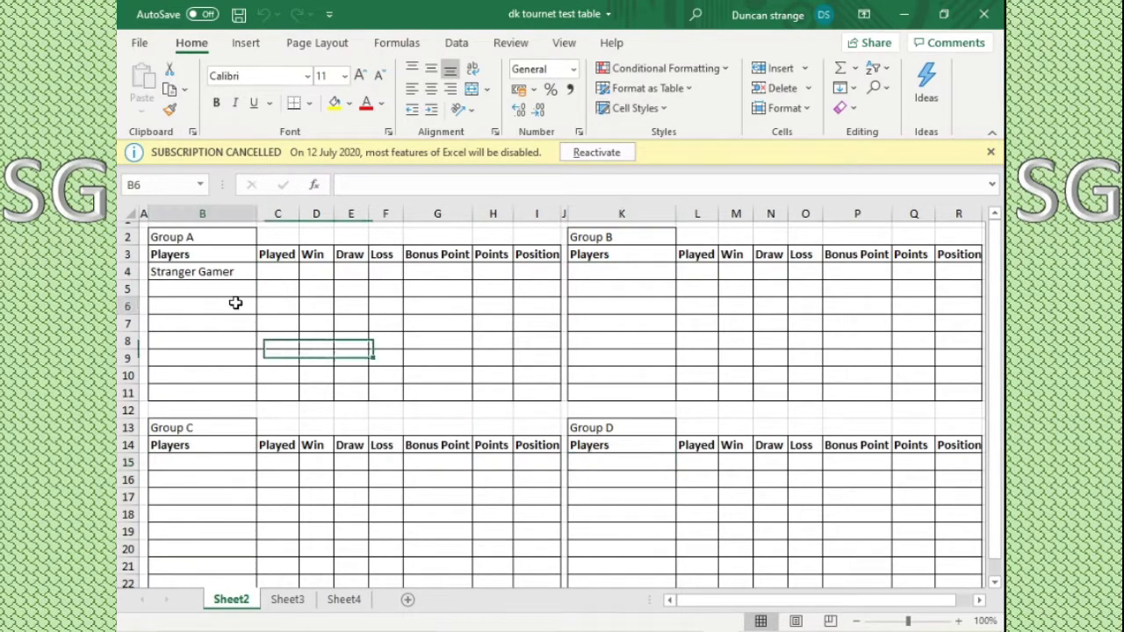
{"action": "left_click", "coordinate": [660, 307]}
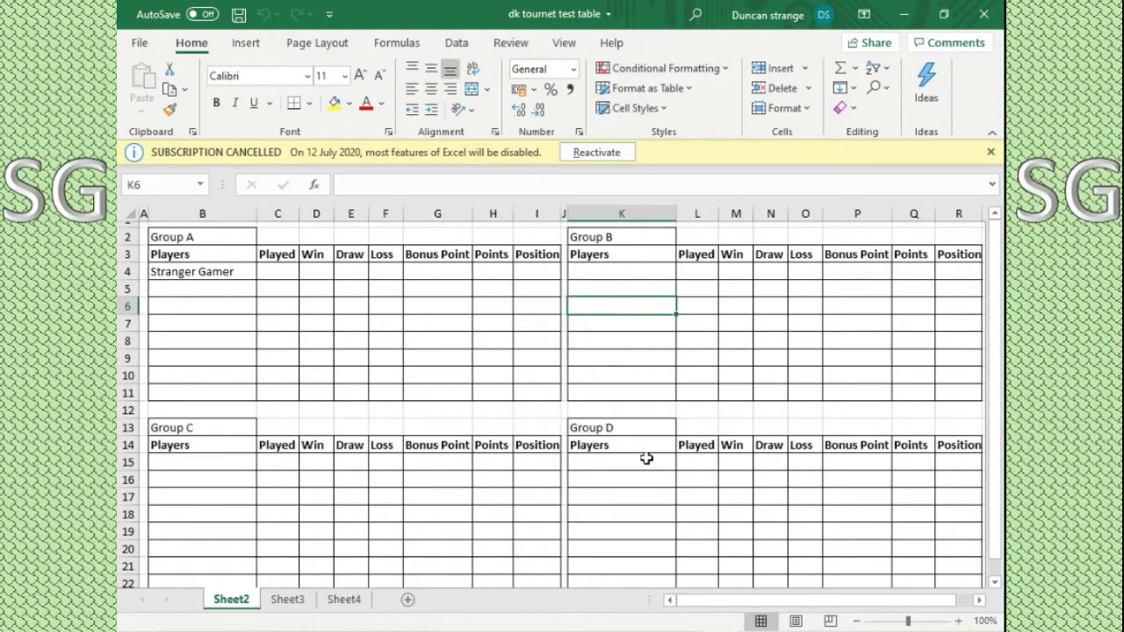
{"action": "left_click", "coordinate": [287, 599]}
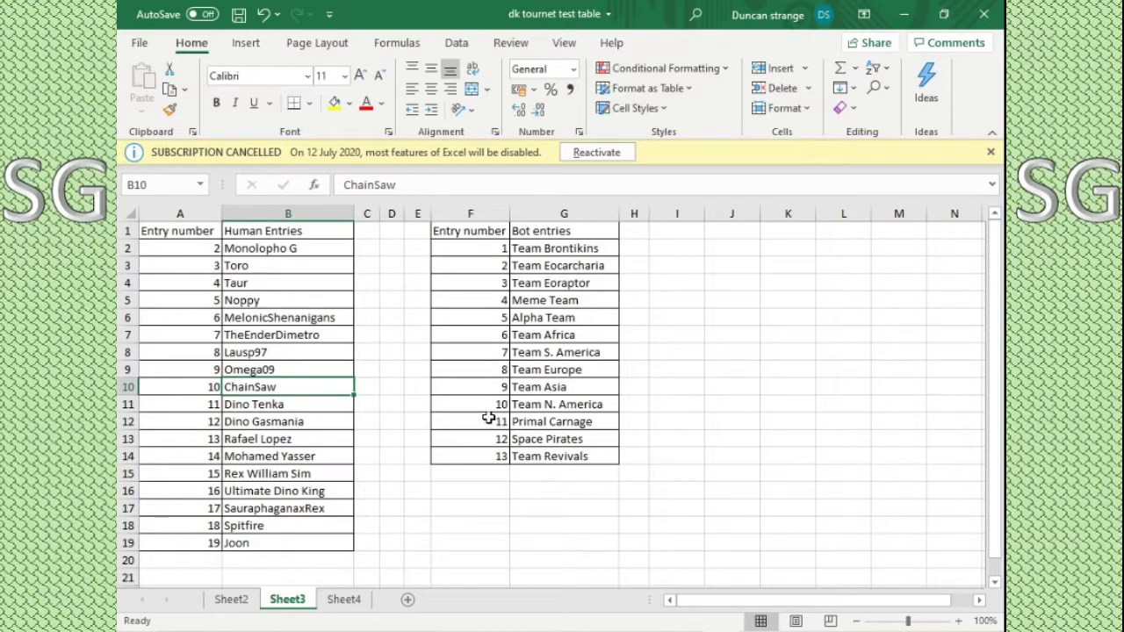
{"action": "left_click", "coordinate": [346, 334]}
{"action": "left_click", "coordinate": [369, 283]}
{"action": "left_click", "coordinate": [375, 251]}
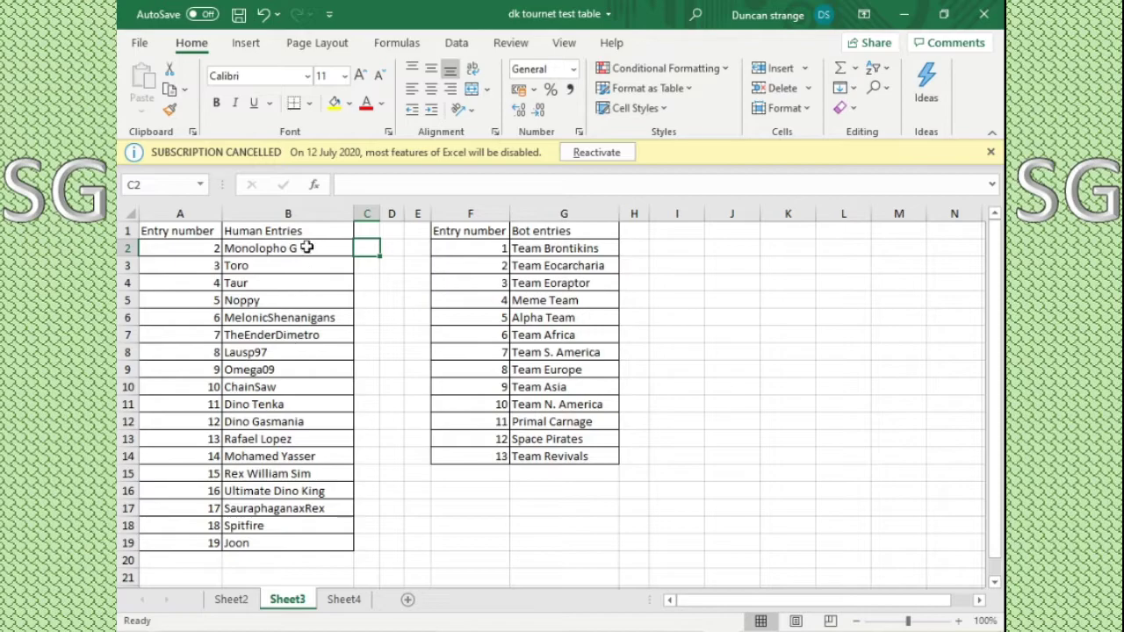
{"action": "left_click", "coordinate": [230, 601]}
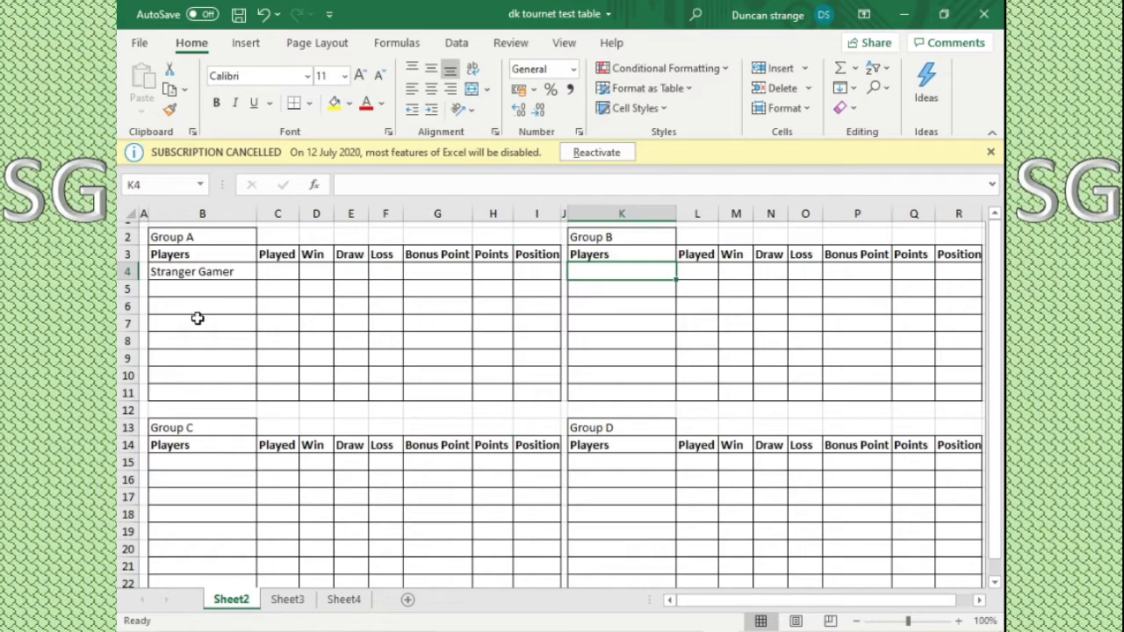
{"action": "left_click", "coordinate": [288, 601]}
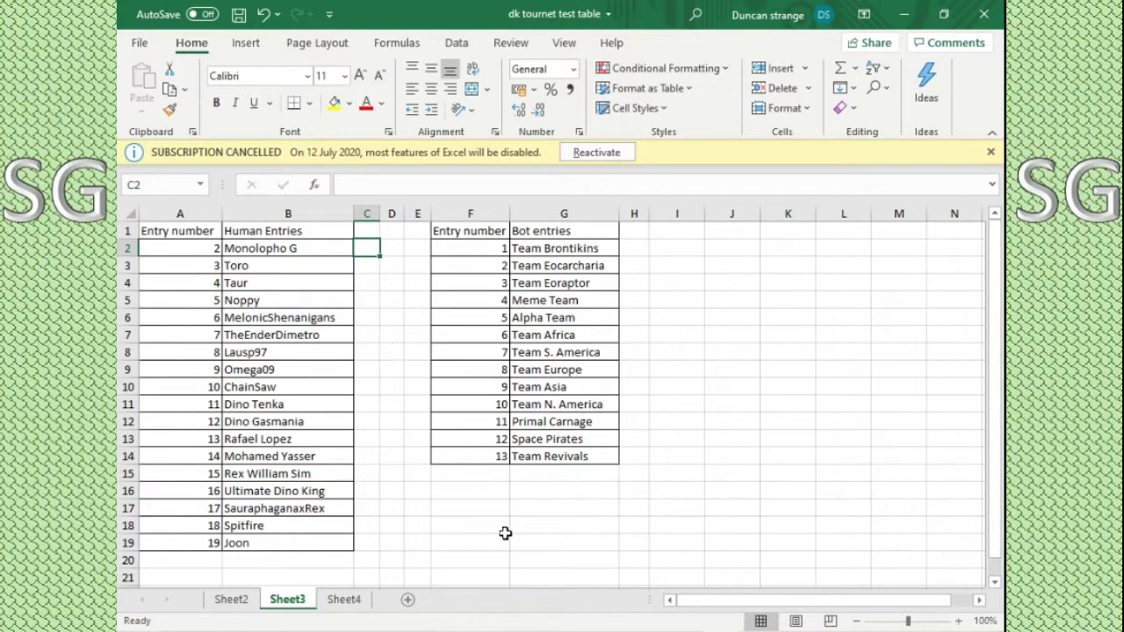
{"action": "mouse_move", "coordinate": [536, 631]}
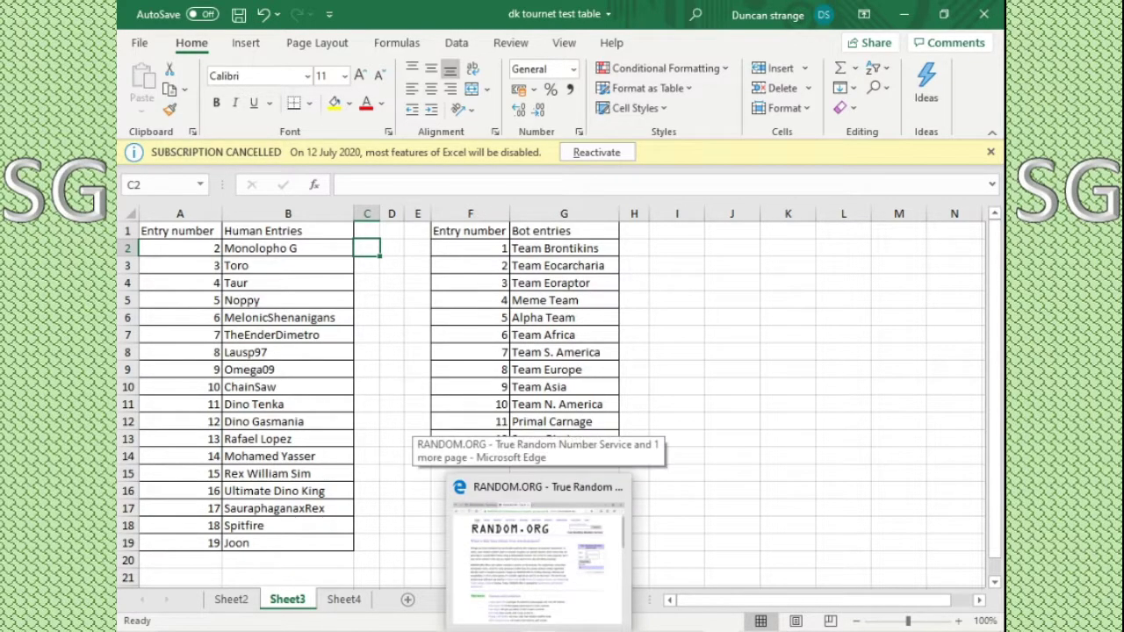
Step: Draw a number from 2 to 19 on RANDOM.ORG, getting 19, and return to Excel
{"action": "left_click", "coordinate": [535, 628]}
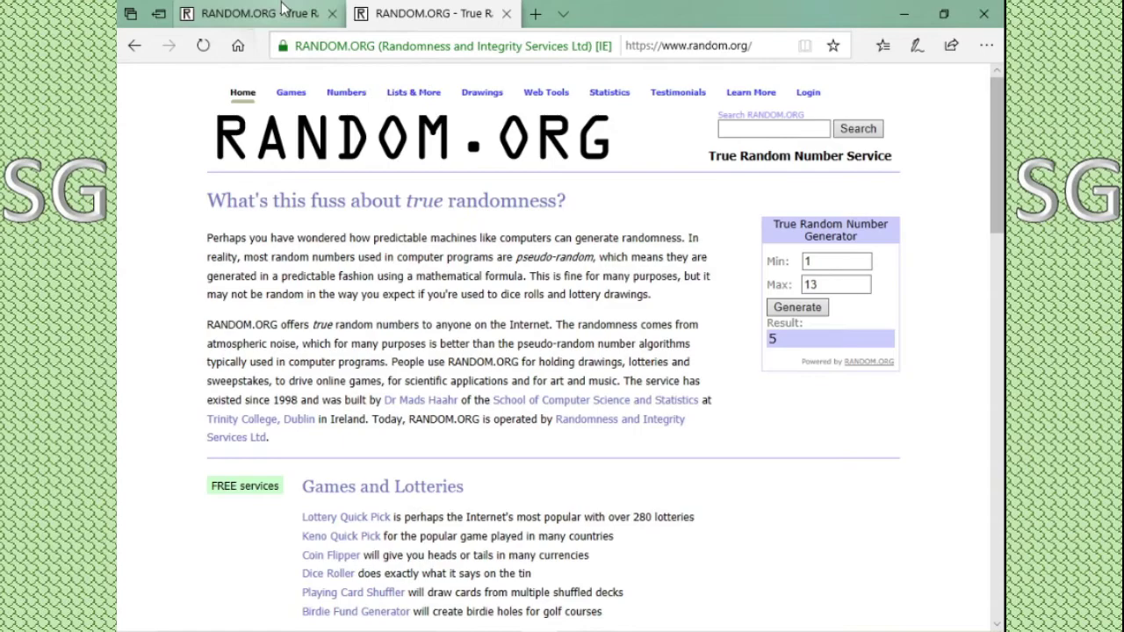
{"action": "left_click", "coordinate": [812, 309]}
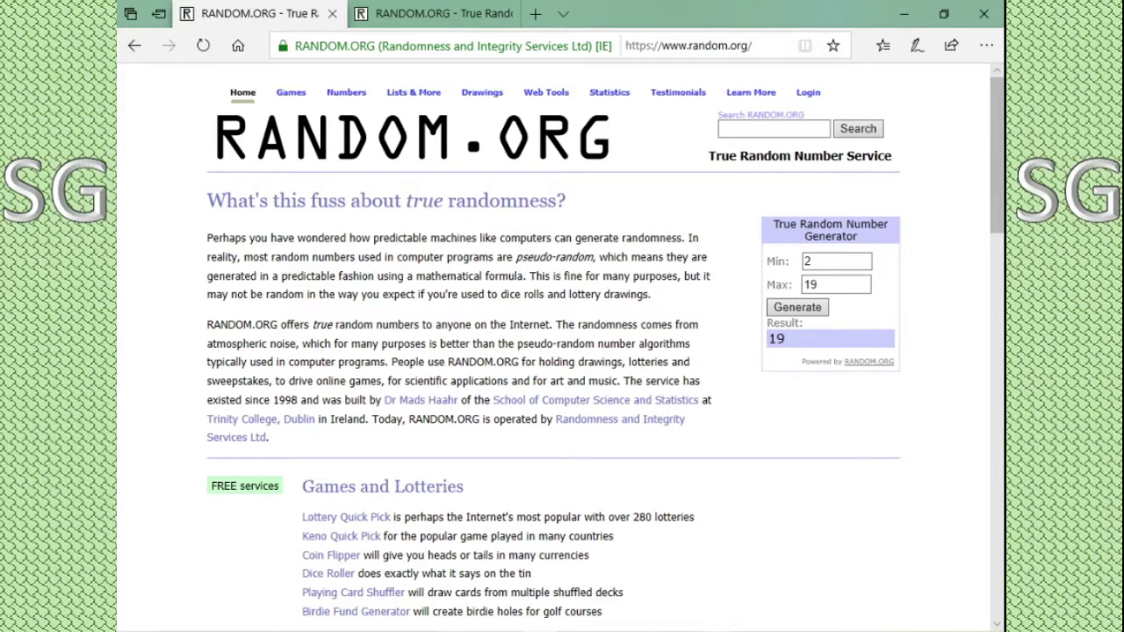
{"action": "key", "text": "alt+Tab"}
Step: Copy human entrant 19 from Sheet3 into Group B's first slot (K4) on Sheet2
{"action": "left_click", "coordinate": [257, 546]}
{"action": "right_click", "coordinate": [258, 547]}
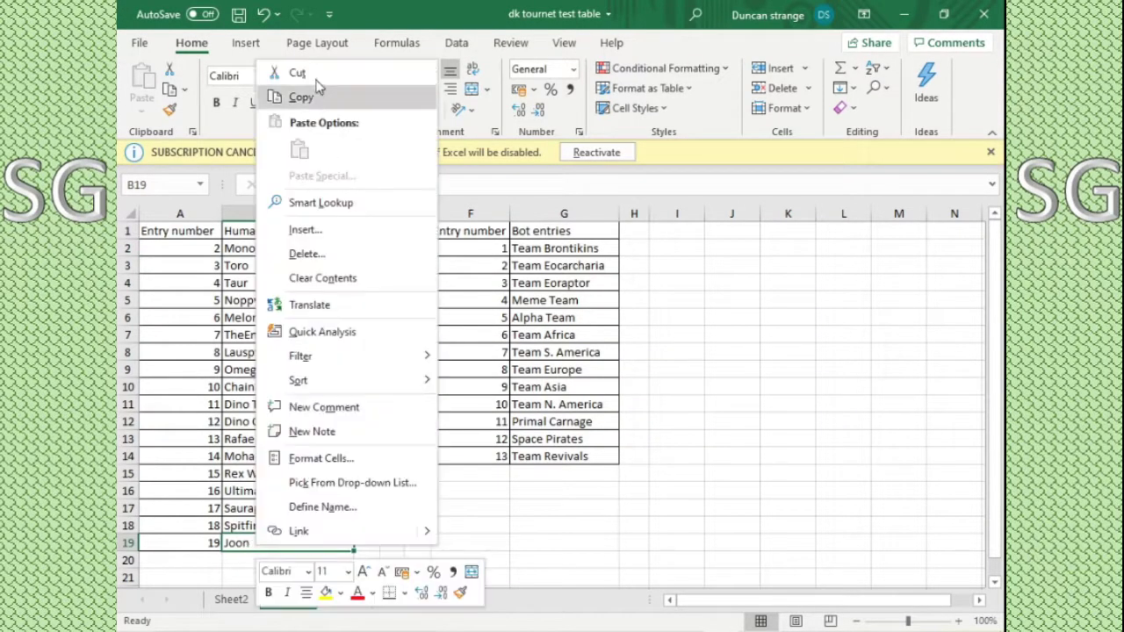
{"action": "left_click", "coordinate": [266, 96]}
{"action": "left_click", "coordinate": [231, 599]}
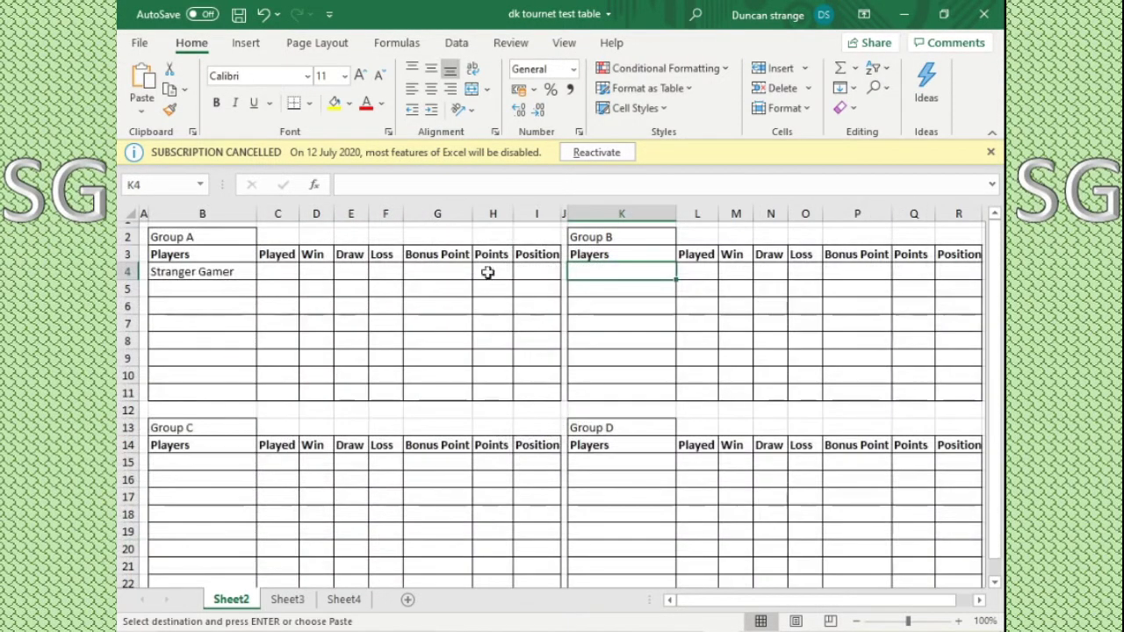
{"action": "right_click", "coordinate": [605, 275]}
{"action": "left_click", "coordinate": [677, 260]}
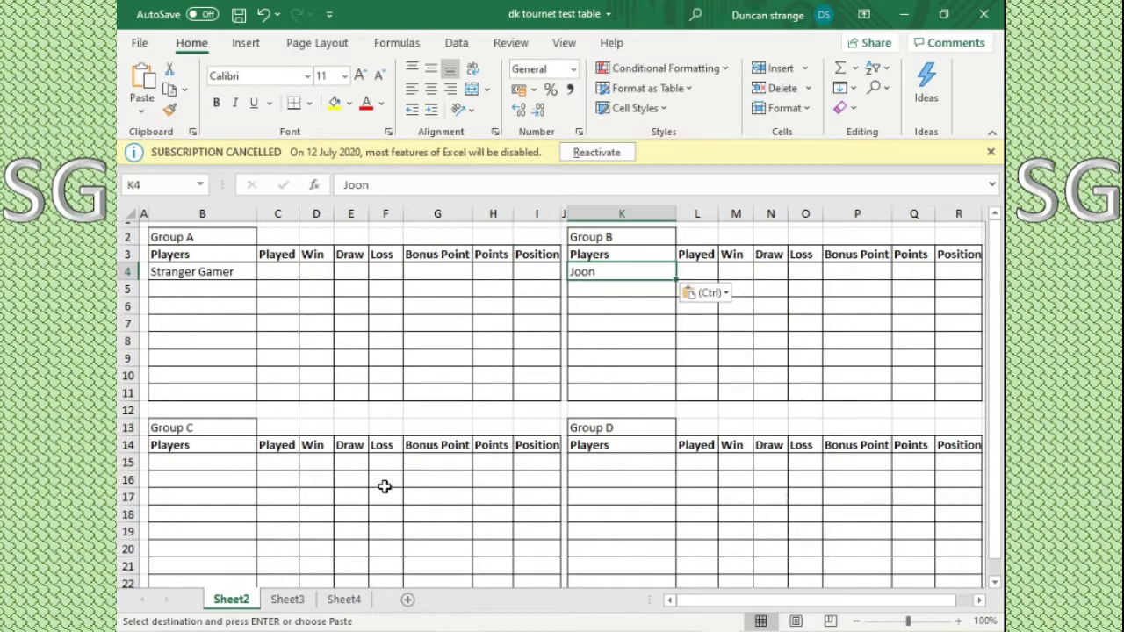
Step: Draw bot 12 from 1–13 and paste Space Pirates into Group B's second slot (K5)
{"action": "left_click", "coordinate": [288, 599]}
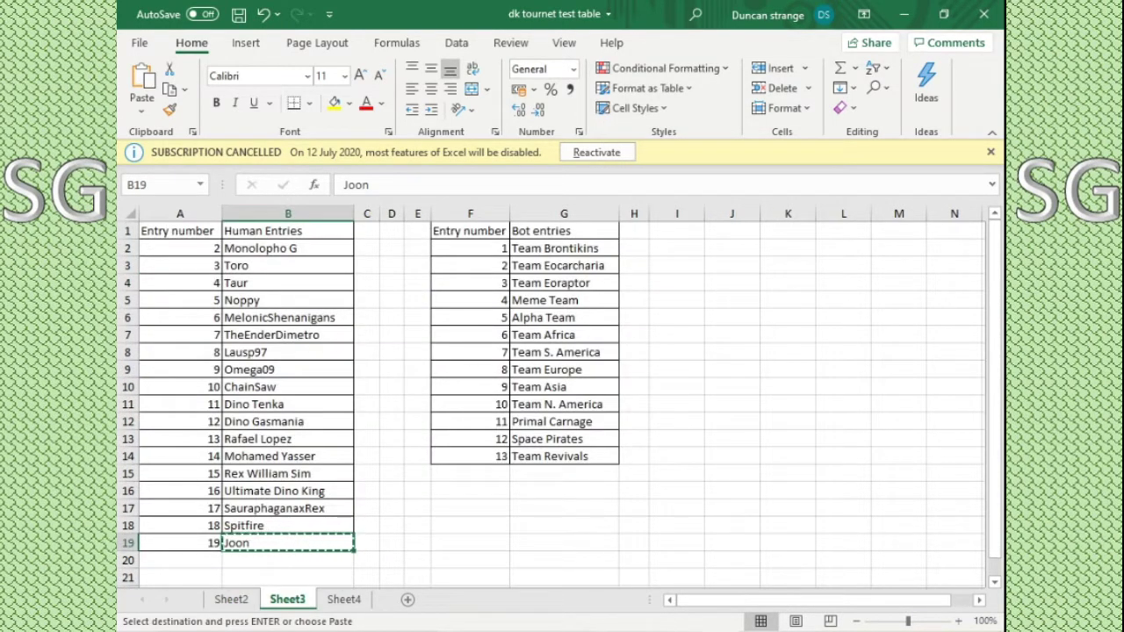
{"action": "left_click", "coordinate": [712, 625]}
{"action": "left_click", "coordinate": [382, 9]}
{"action": "left_click", "coordinate": [822, 309]}
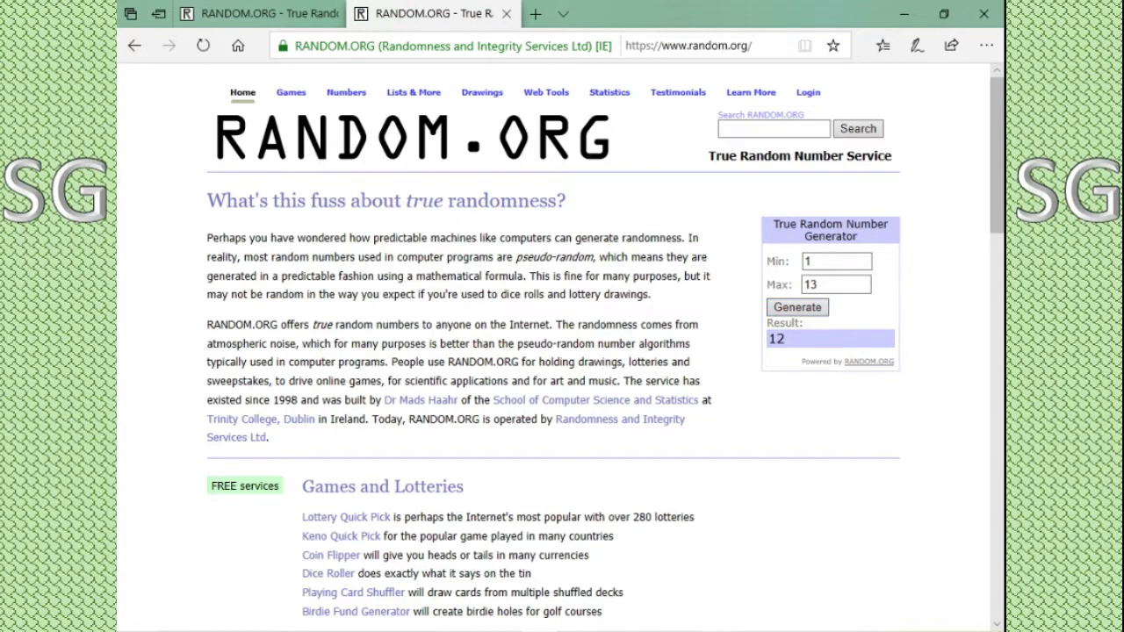
{"action": "key", "text": "alt+Tab"}
{"action": "right_click", "coordinate": [533, 441]}
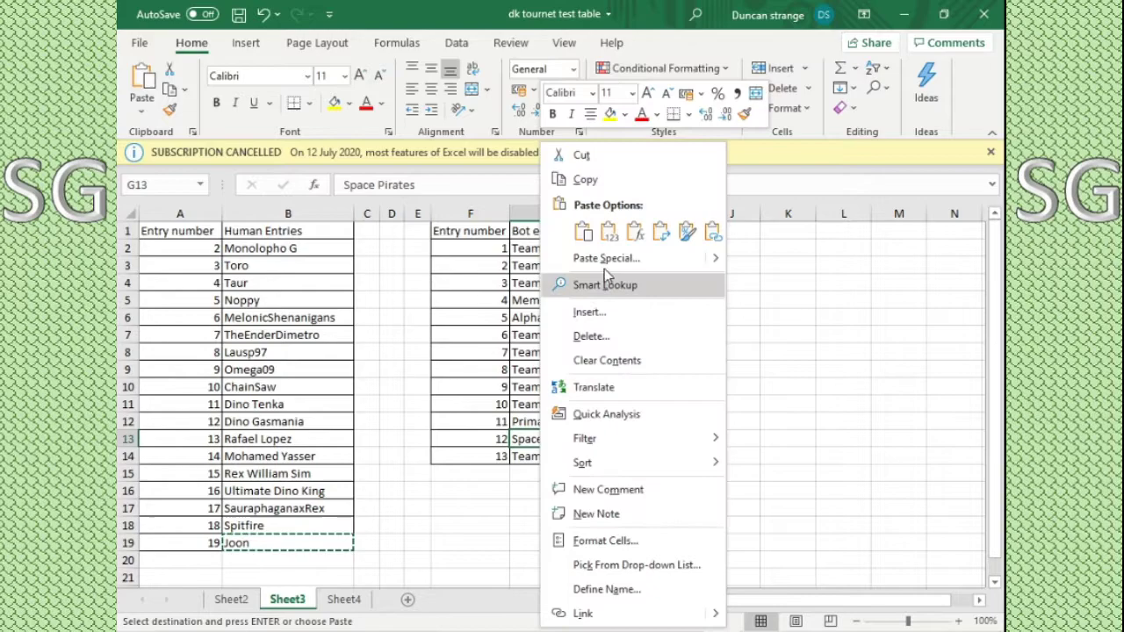
{"action": "left_click", "coordinate": [585, 179]}
{"action": "left_click", "coordinate": [231, 599]}
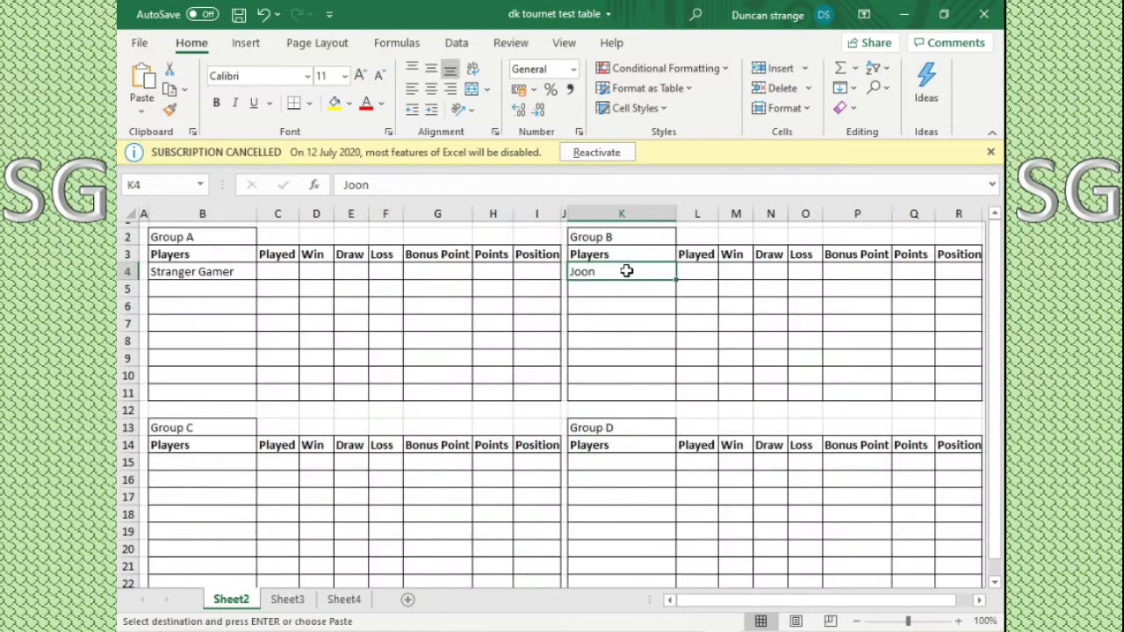
{"action": "right_click", "coordinate": [582, 290]}
{"action": "left_click", "coordinate": [661, 257]}
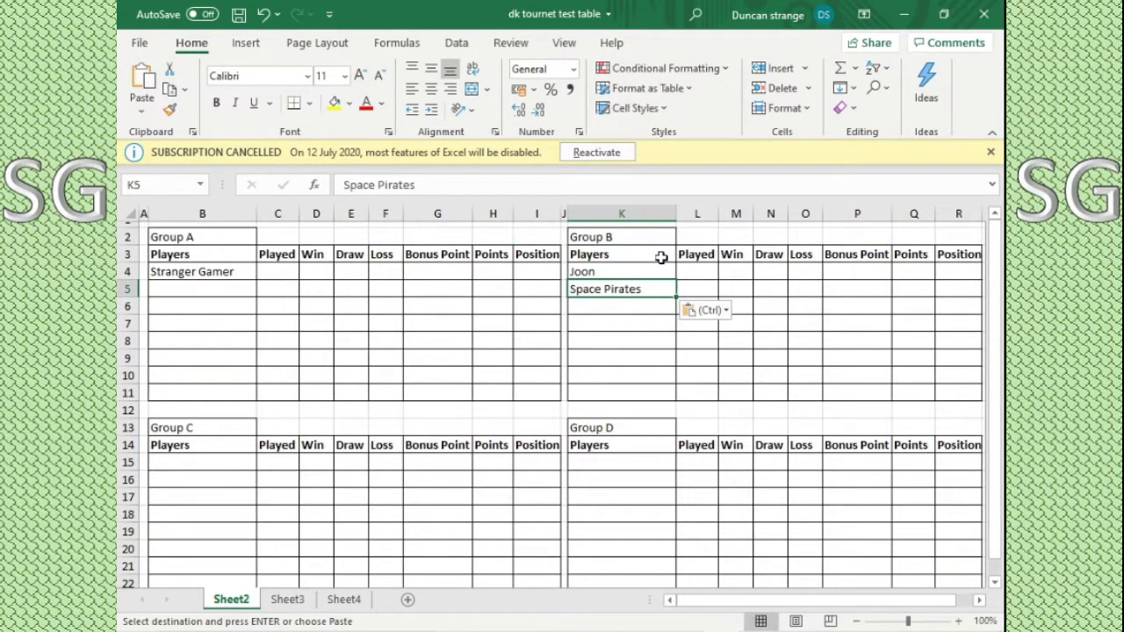
{"action": "left_click", "coordinate": [234, 465]}
{"action": "left_click", "coordinate": [298, 600]}
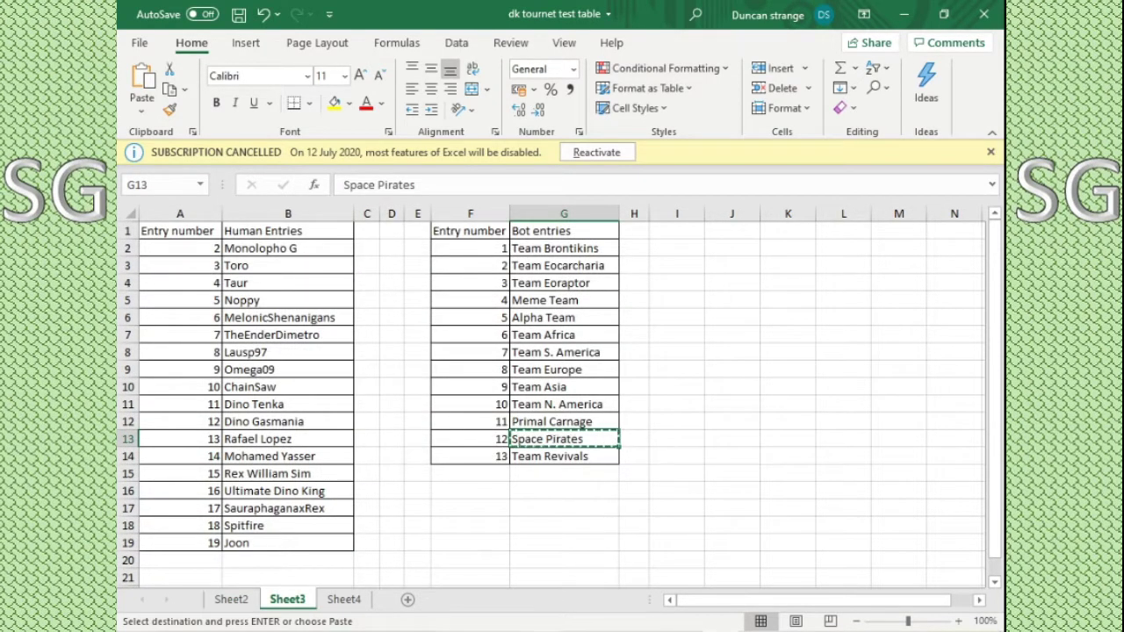
Step: Draw human entrant 6, paste them into Group C's first slot, and widen column B
{"action": "key", "text": "alt+Tab"}
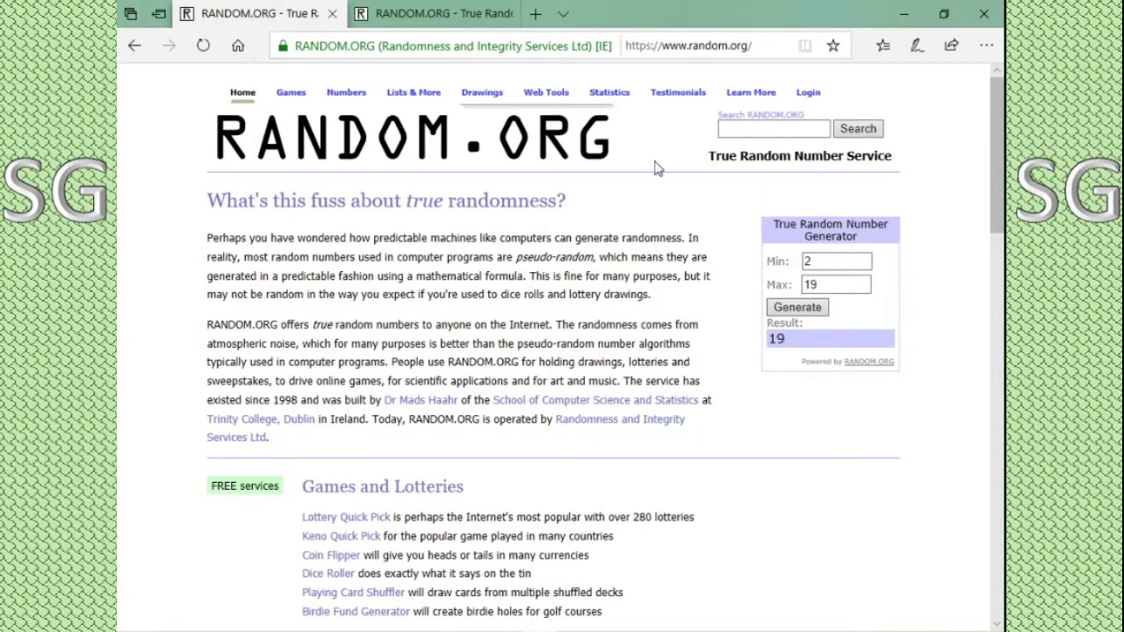
{"action": "left_click", "coordinate": [797, 307]}
{"action": "key", "text": "alt+Tab"}
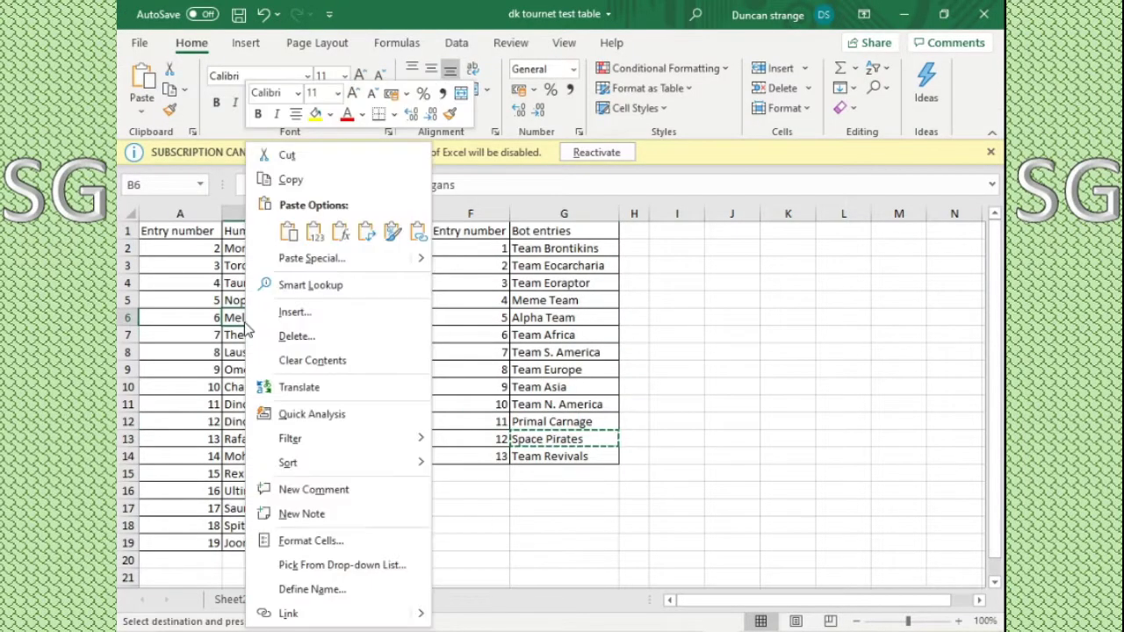
{"action": "right_click", "coordinate": [247, 320]}
{"action": "key", "text": "Escape"}
{"action": "left_click", "coordinate": [233, 599]}
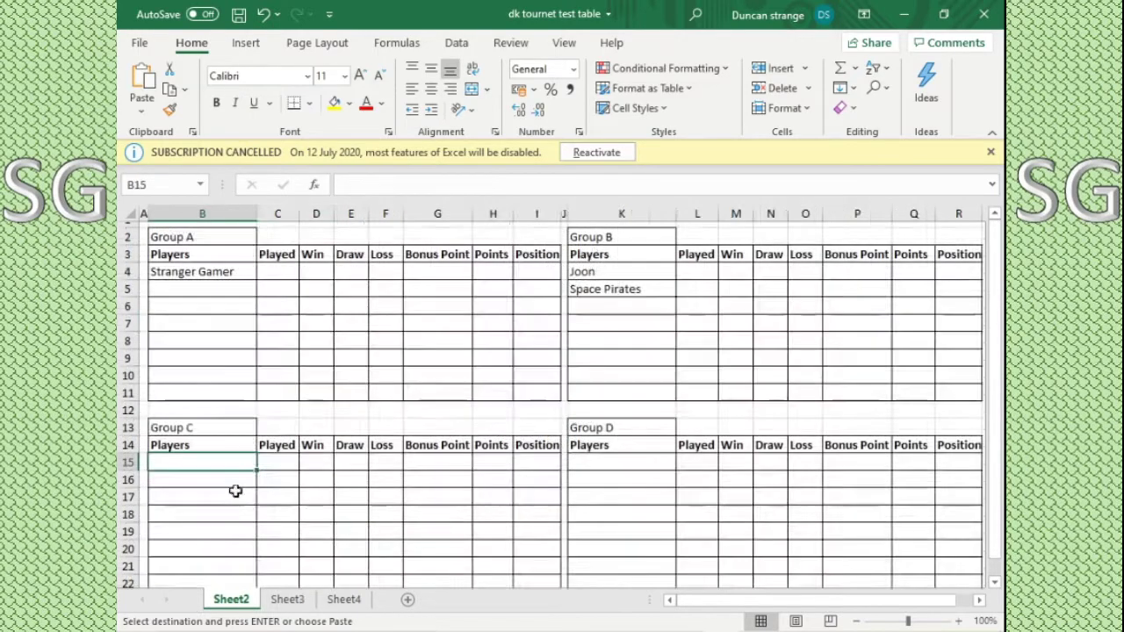
{"action": "right_click", "coordinate": [225, 463]}
{"action": "left_click", "coordinate": [297, 93]}
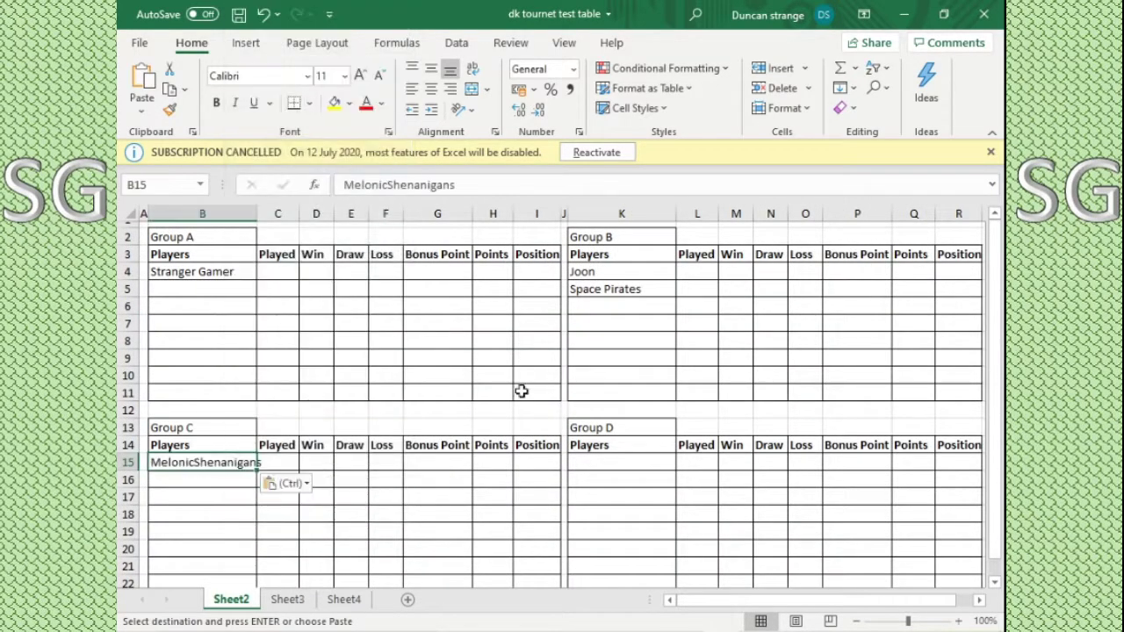
{"action": "left_click", "coordinate": [241, 497]}
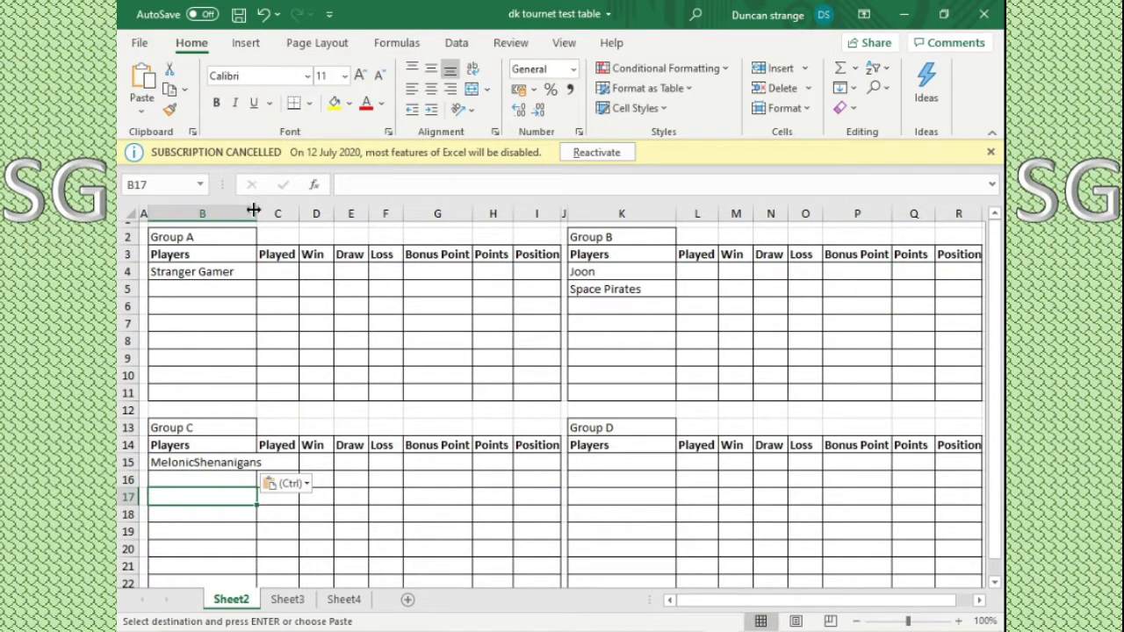
{"action": "left_click_drag", "start_coordinate": [253, 210], "coordinate": [263, 211]}
{"action": "left_click", "coordinate": [251, 476]}
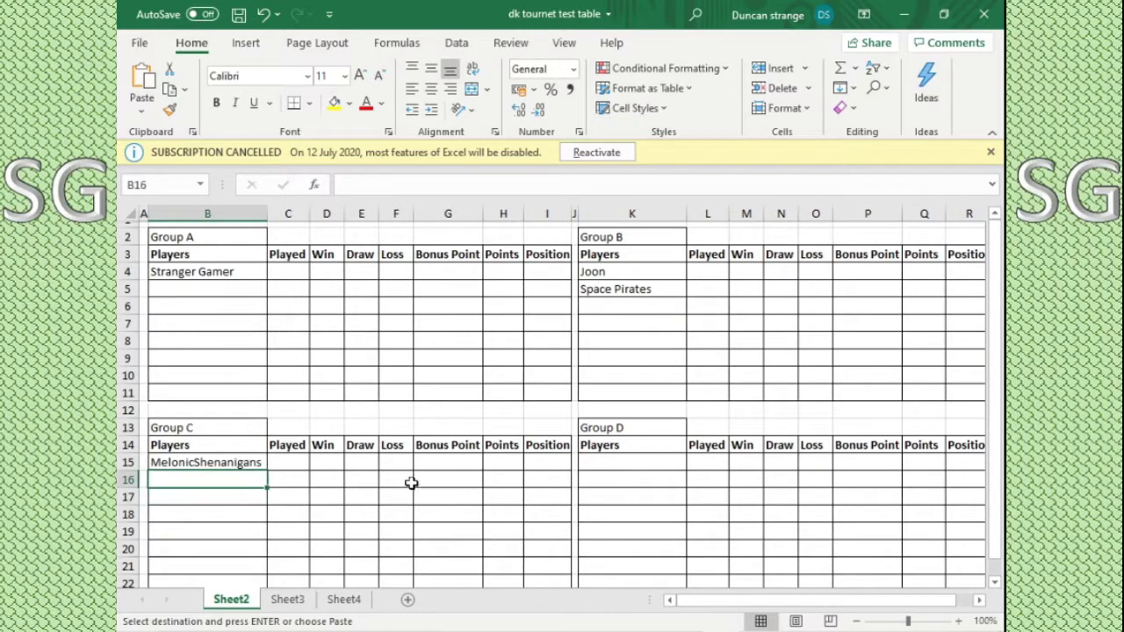
{"action": "left_click", "coordinate": [287, 600]}
Step: Draw bot 9 and copy Team Asia from Sheet3 G10 into Sheet2 B16 under Group C
{"action": "key", "text": "alt+Tab"}
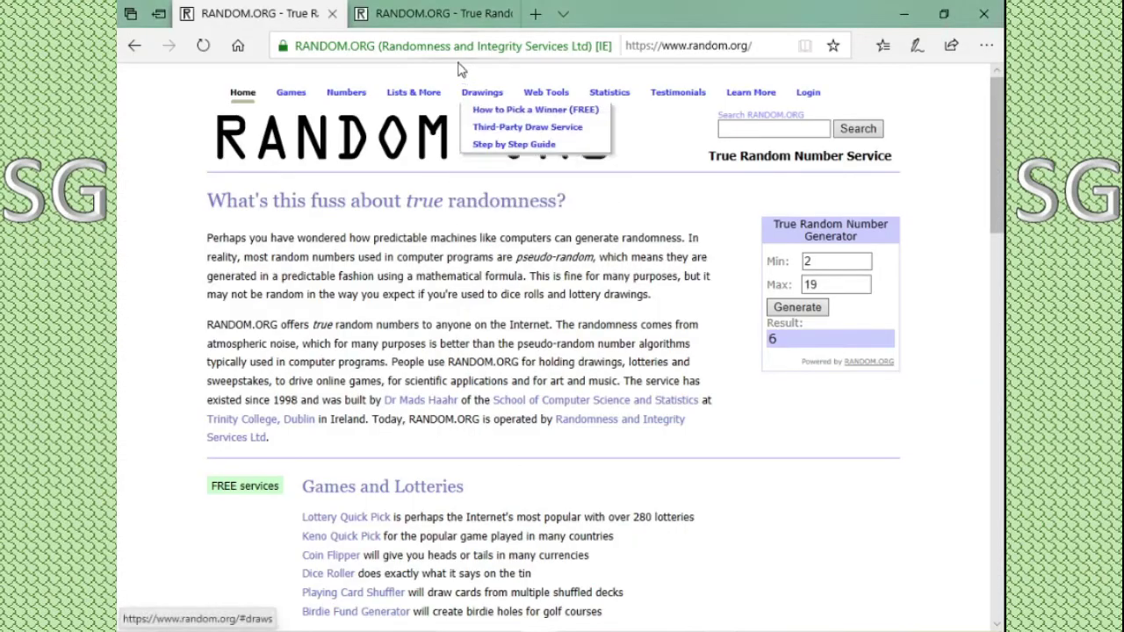
{"action": "left_click", "coordinate": [430, 13]}
{"action": "left_click", "coordinate": [797, 308]}
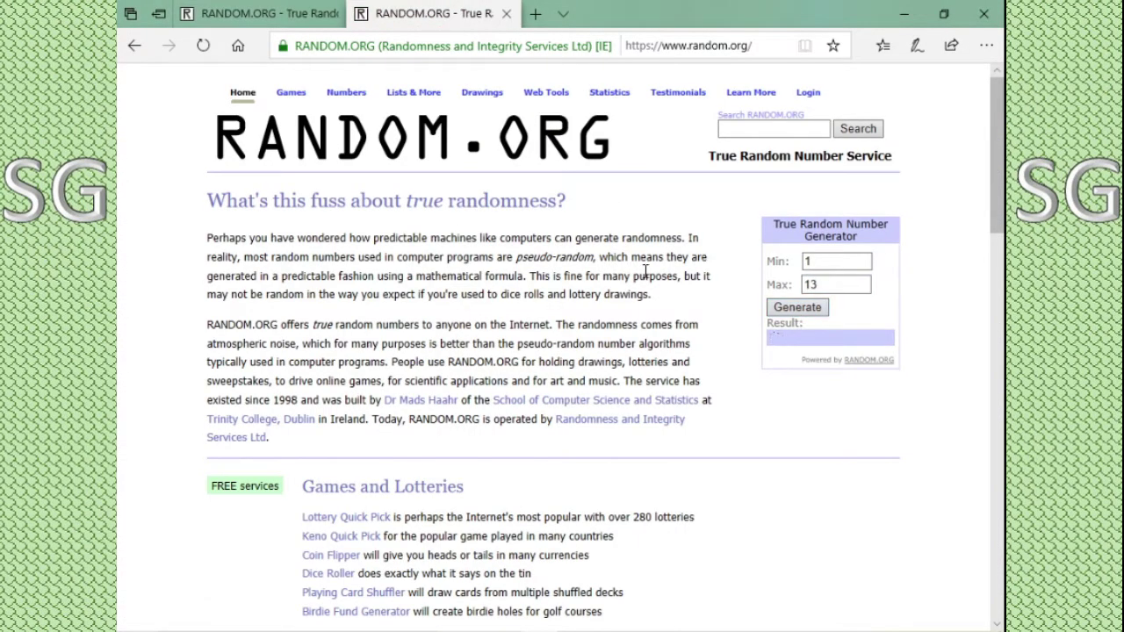
{"action": "key", "text": "alt+Tab"}
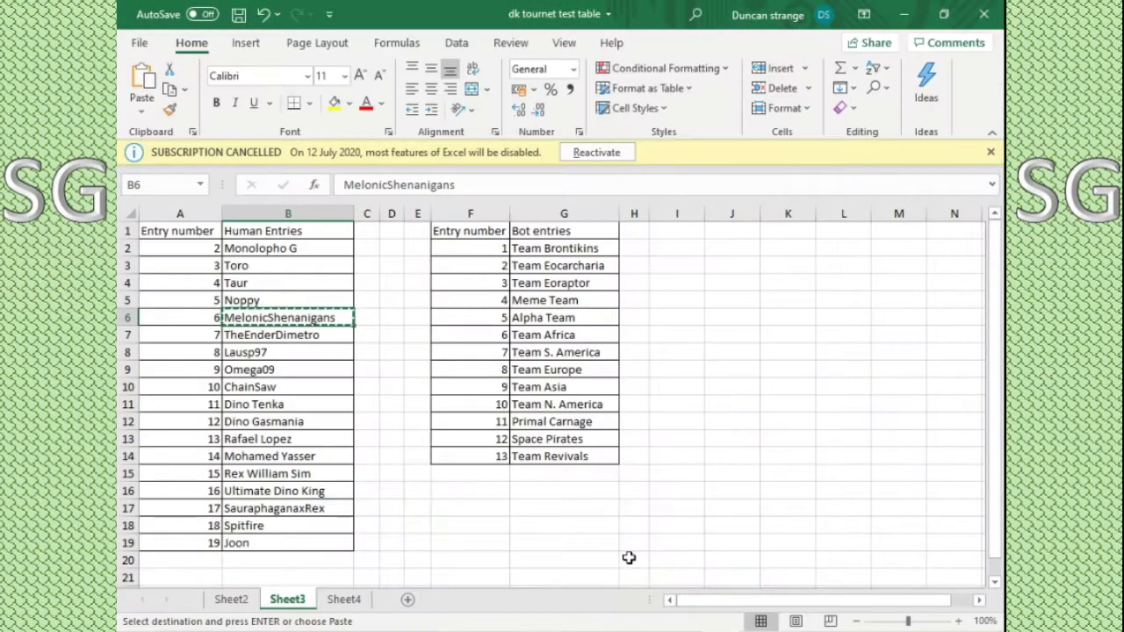
{"action": "left_click", "coordinate": [544, 374]}
{"action": "left_click", "coordinate": [543, 393]}
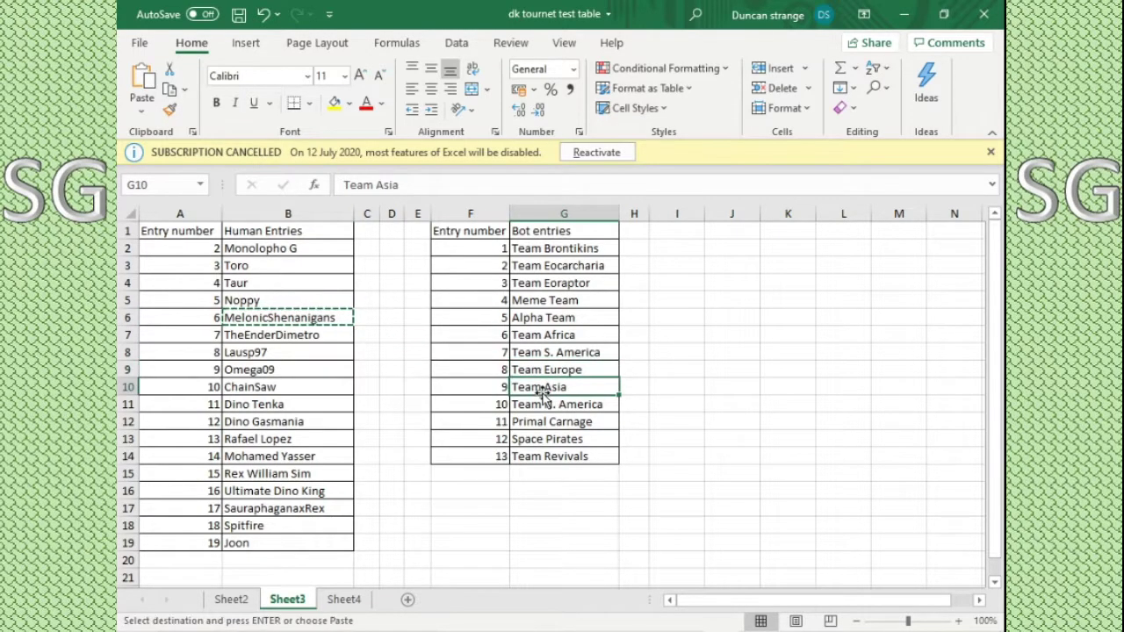
{"action": "right_click", "coordinate": [543, 393]}
{"action": "left_click", "coordinate": [582, 181]}
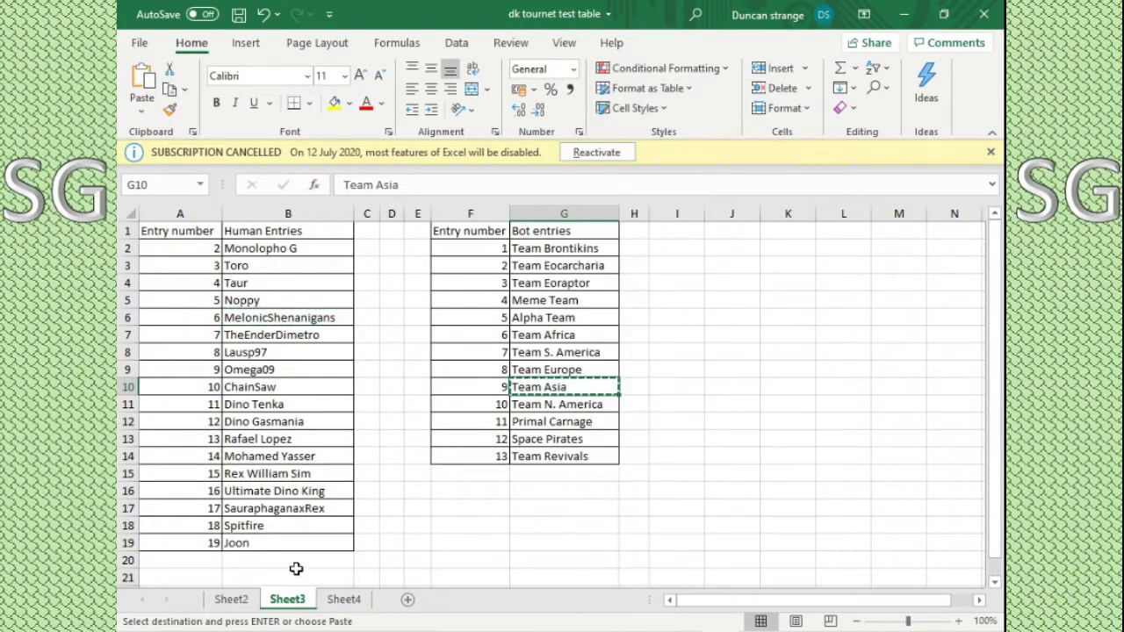
{"action": "left_click", "coordinate": [231, 599]}
{"action": "right_click", "coordinate": [233, 481]}
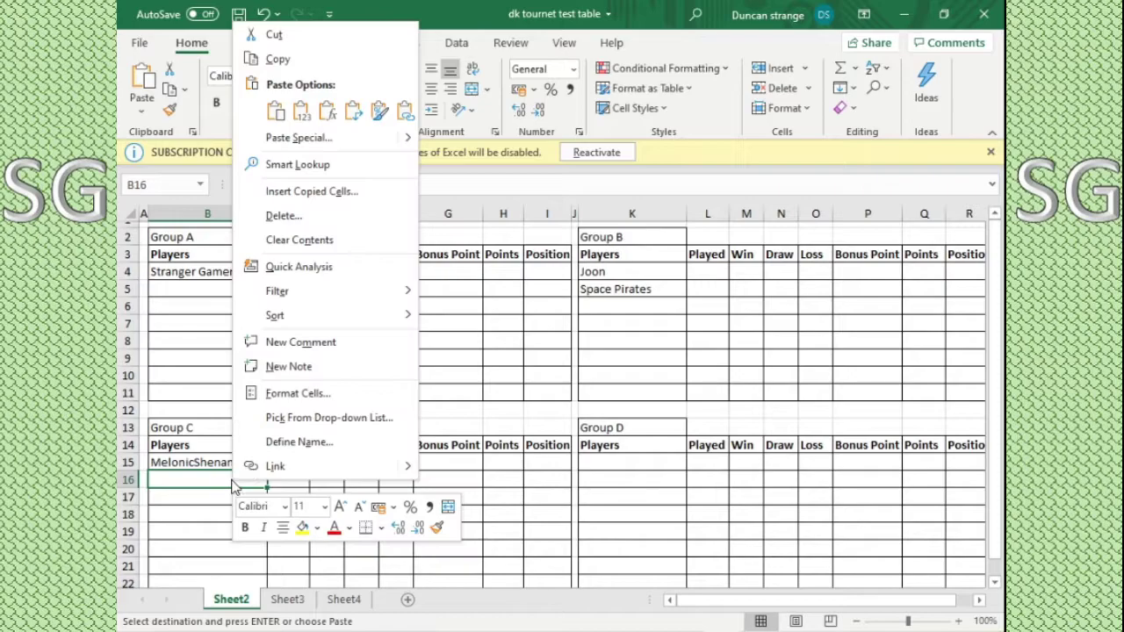
{"action": "left_click", "coordinate": [301, 111]}
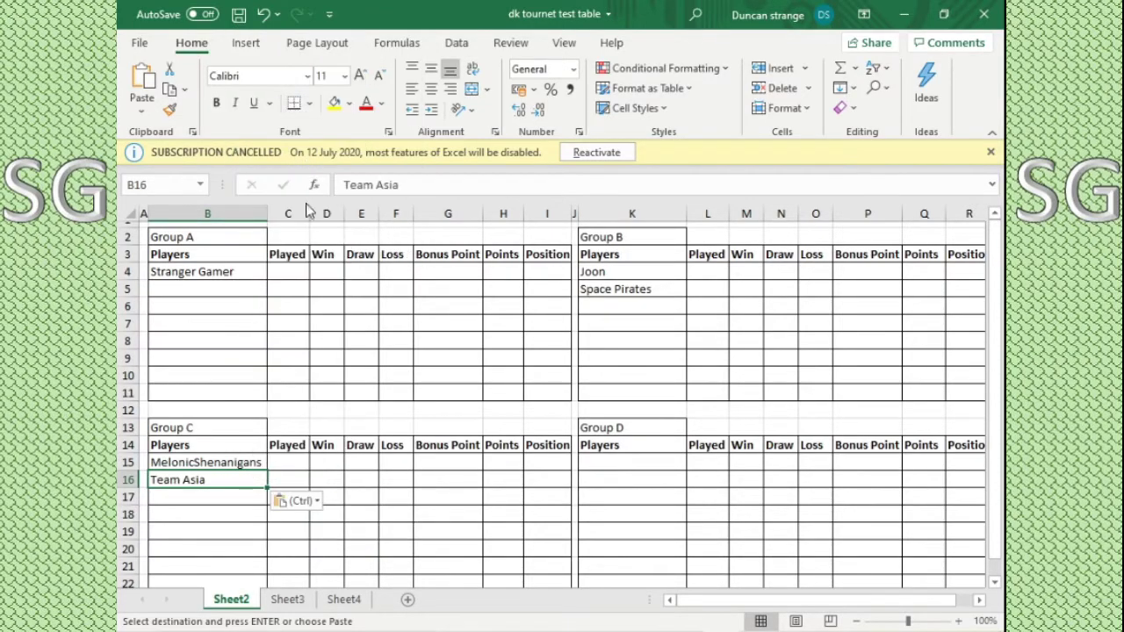
{"action": "left_click", "coordinate": [288, 599]}
{"action": "left_click", "coordinate": [636, 389]}
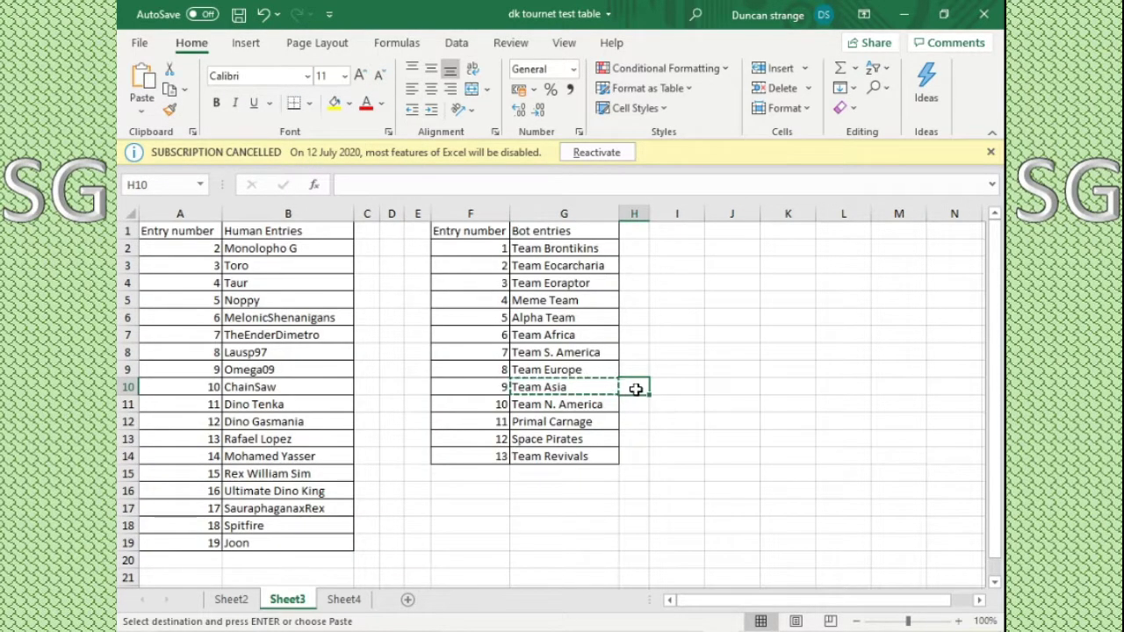
Step: Mark Team Asia and Team Africa as drawn with a slash on Sheet3
{"action": "left_click", "coordinate": [652, 400]}
{"action": "double_click", "coordinate": [641, 389]}
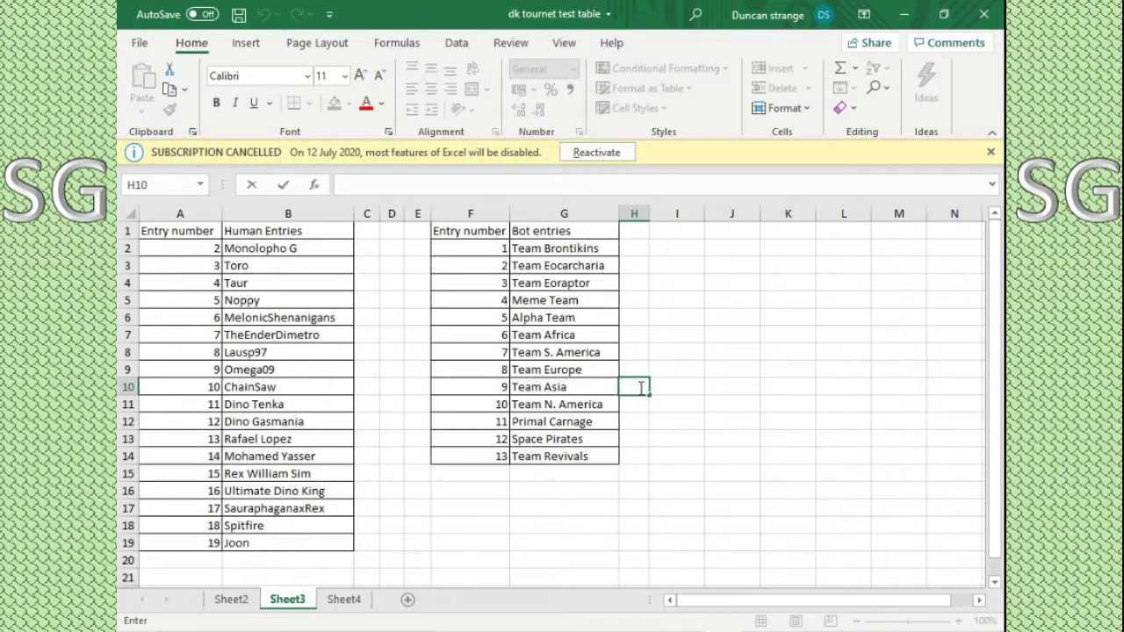
{"action": "type", "text": "/"}
{"action": "left_click", "coordinate": [629, 338]}
{"action": "key", "text": "/"}
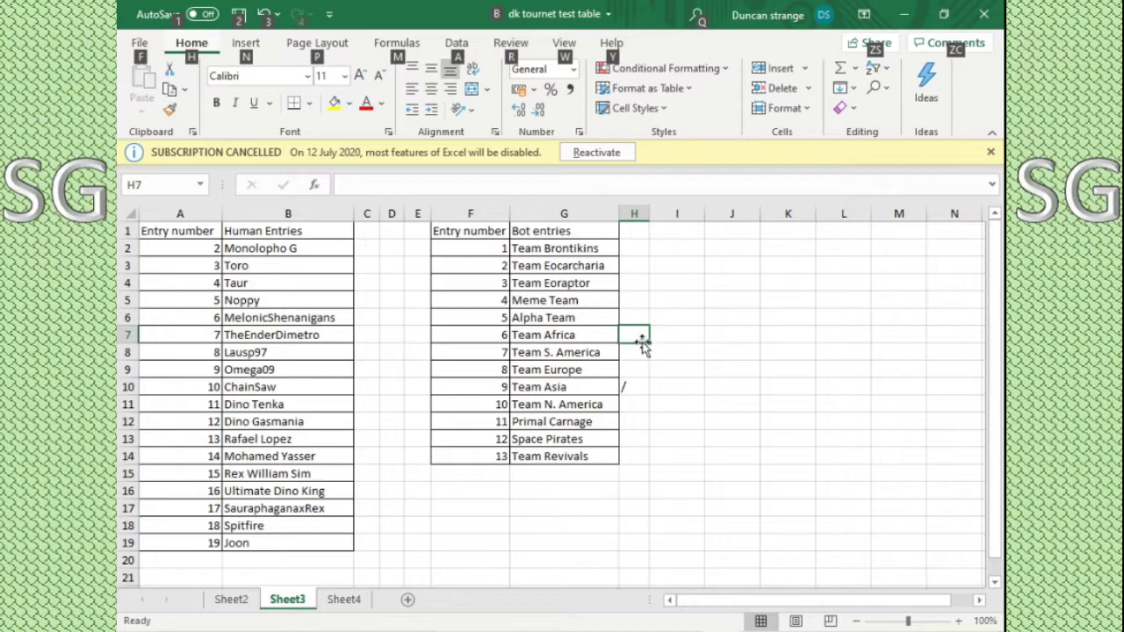
{"action": "double_click", "coordinate": [642, 343]}
{"action": "type", "text": "/"}
Step: Mark human entrants 6 and 19 as drawn with a slash on Sheet3
{"action": "left_click", "coordinate": [369, 316]}
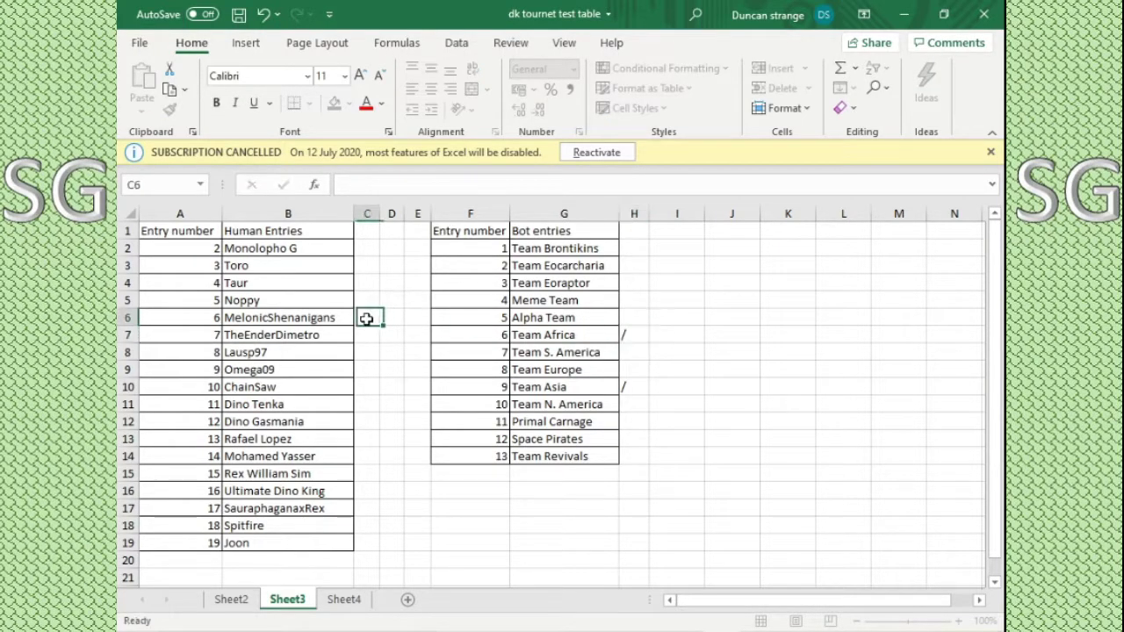
{"action": "double_click", "coordinate": [369, 316]}
{"action": "type", "text": "/"}
{"action": "left_click", "coordinate": [363, 544]}
{"action": "type", "text": "/"}
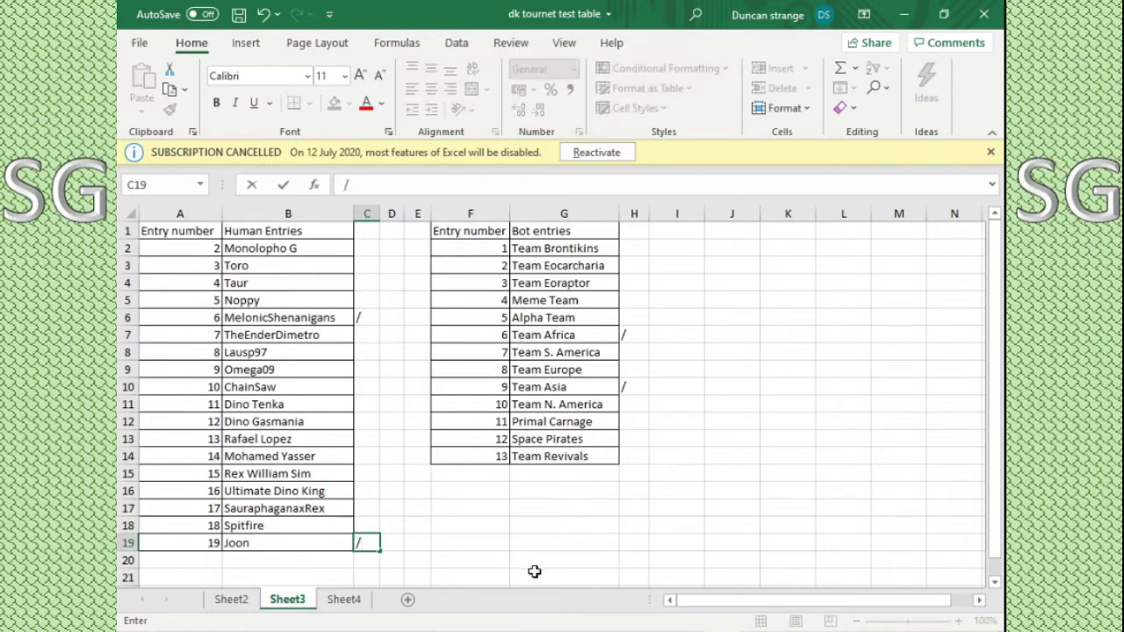
{"action": "key", "text": "alt+Tab"}
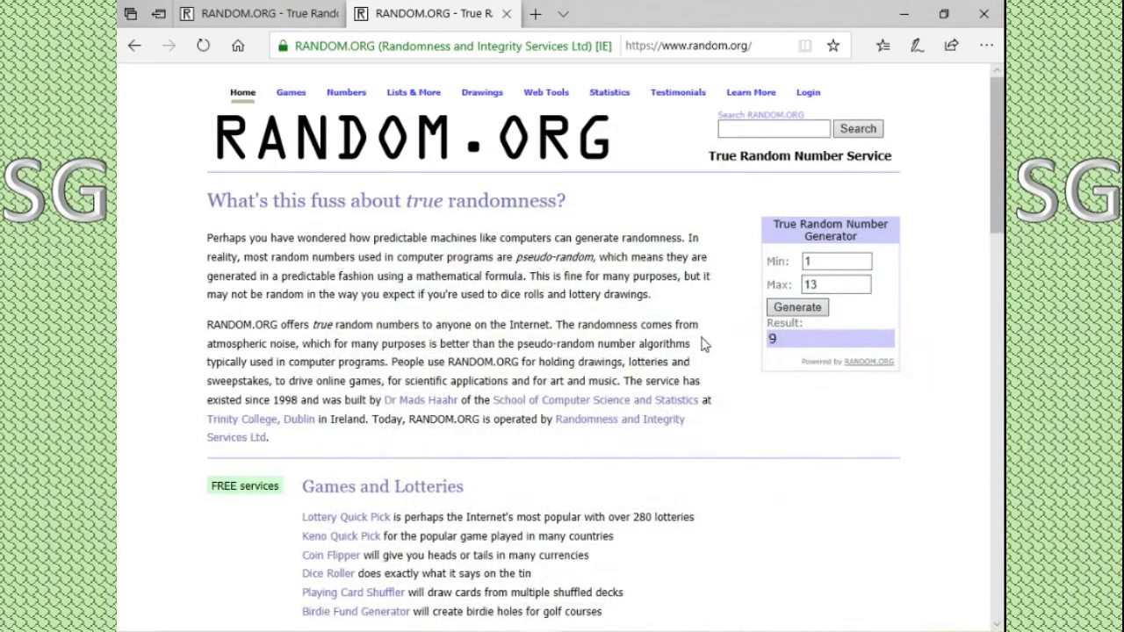
Step: Draw a human entry number from 2–19 and copy the drawn entrant's name on Sheet3
{"action": "left_click", "coordinate": [273, 16]}
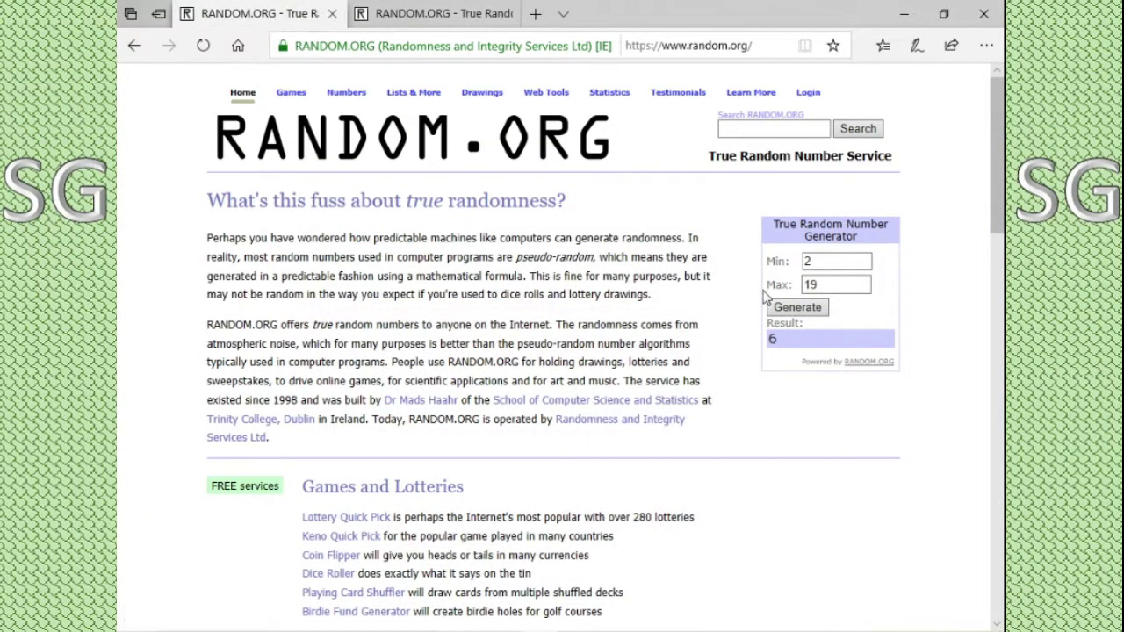
{"action": "left_click", "coordinate": [789, 309]}
{"action": "key", "text": "alt+Tab"}
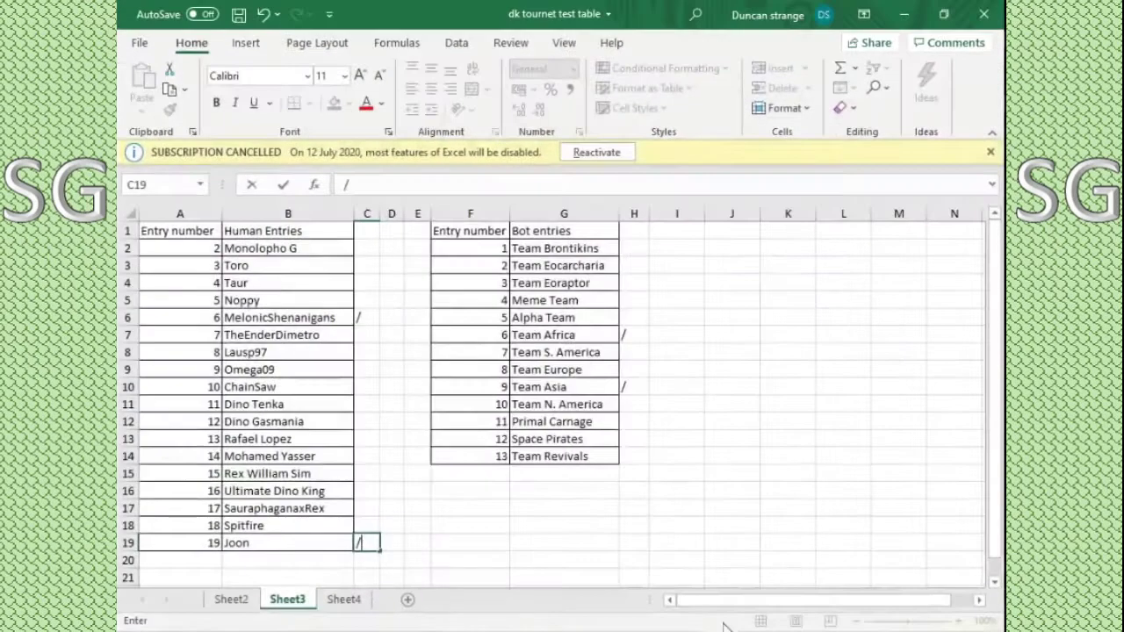
{"action": "left_click", "coordinate": [279, 473]}
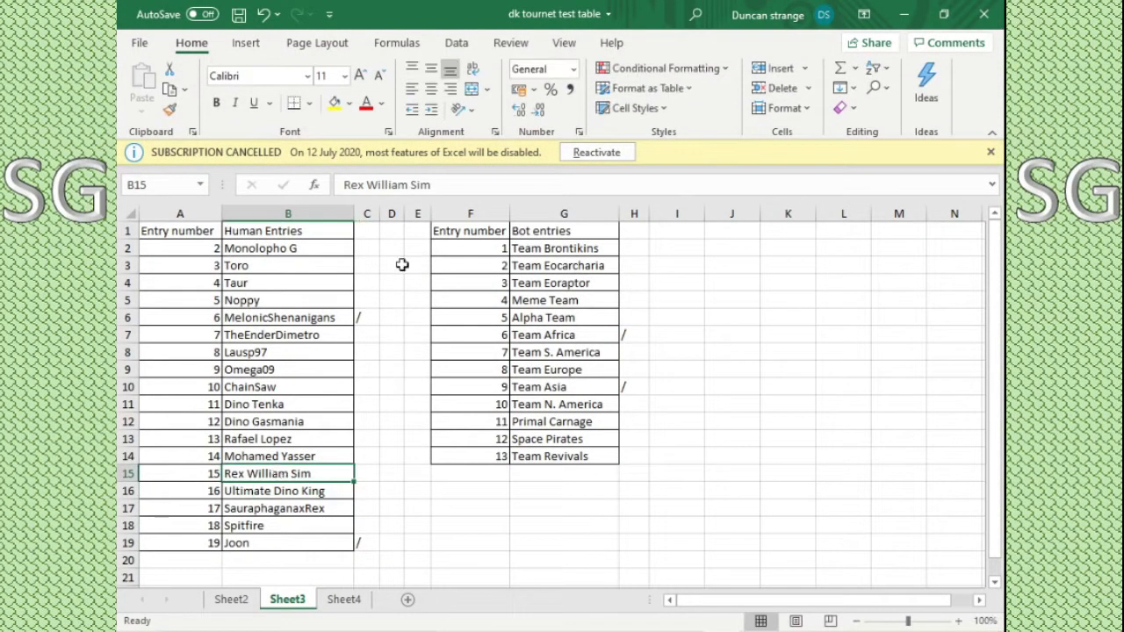
{"action": "right_click", "coordinate": [296, 470]}
{"action": "left_click", "coordinate": [335, 179]}
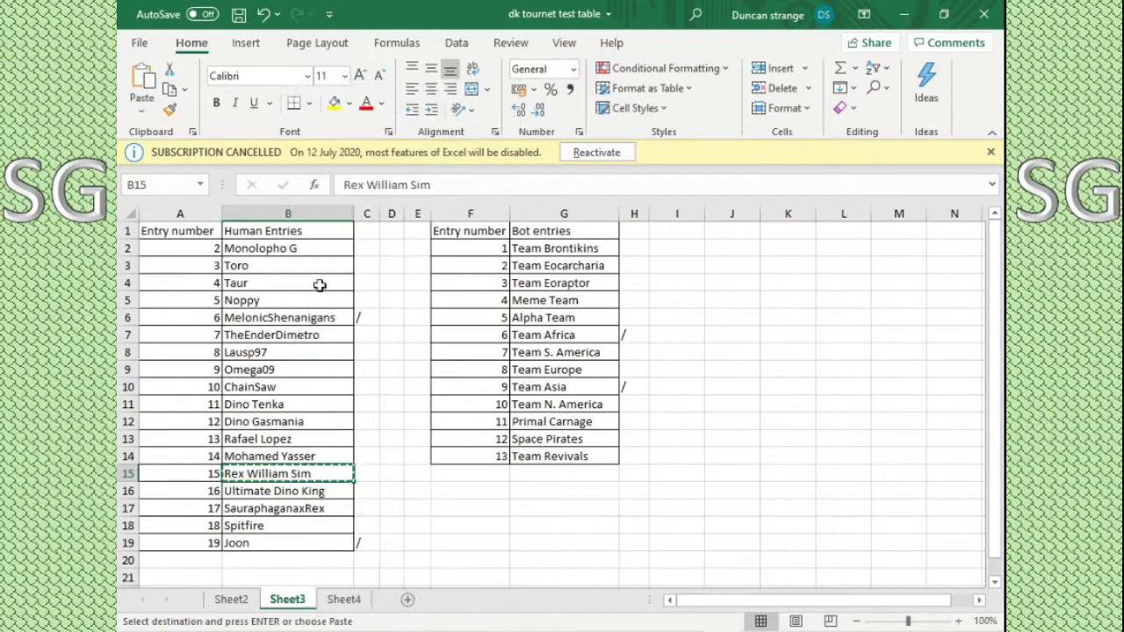
Step: Paste the drawn human entrant into Group D's first slot (K15) and slash-mark them on Sheet3
{"action": "left_click", "coordinate": [231, 599]}
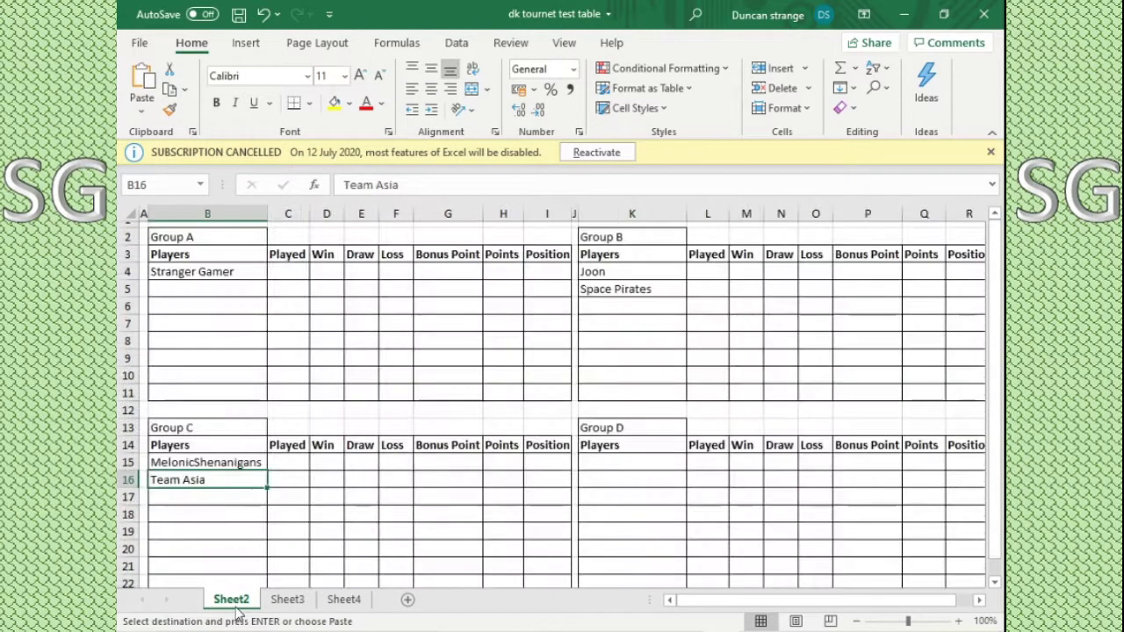
{"action": "left_click", "coordinate": [610, 464]}
{"action": "right_click", "coordinate": [609, 465]}
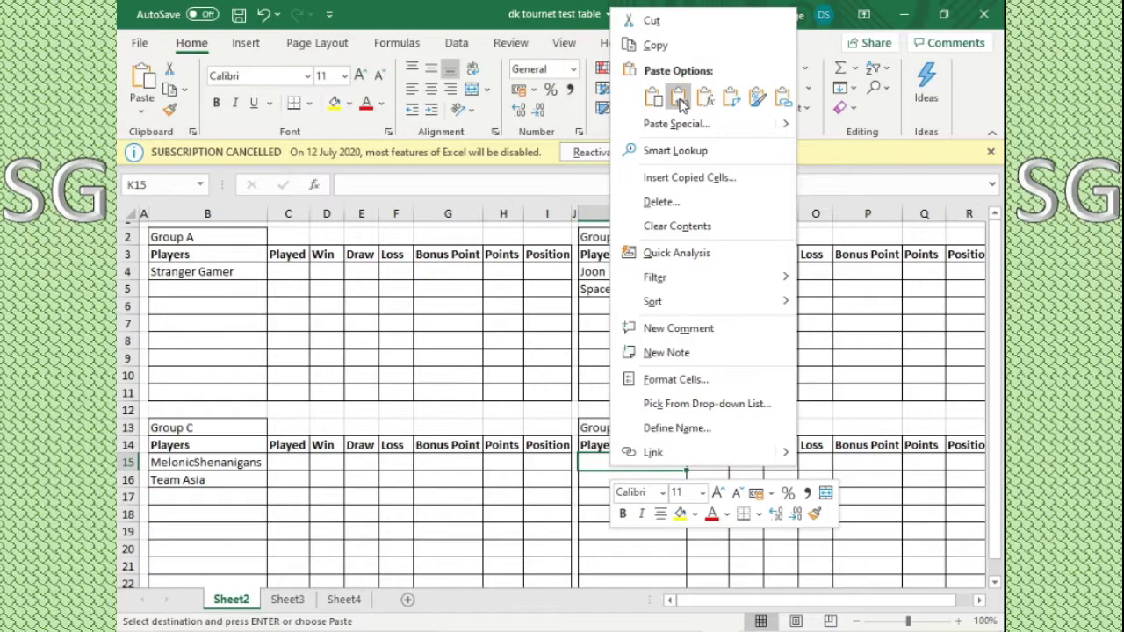
{"action": "left_click", "coordinate": [647, 93]}
{"action": "left_click", "coordinate": [624, 490]}
{"action": "left_click", "coordinate": [615, 480]}
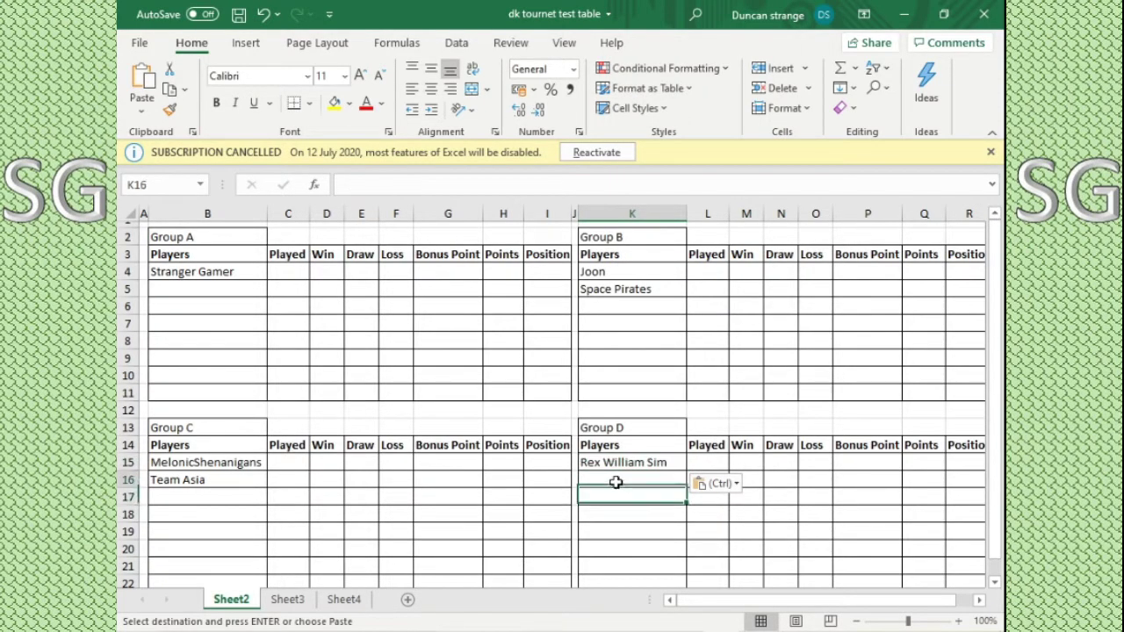
{"action": "left_click", "coordinate": [287, 599]}
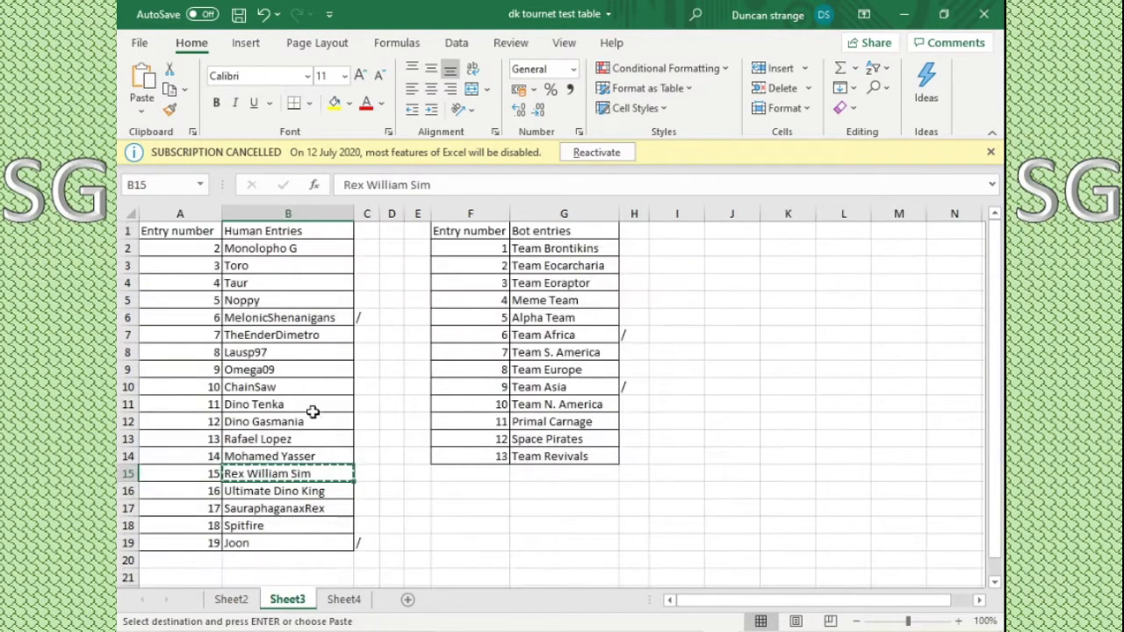
{"action": "left_click", "coordinate": [369, 473]}
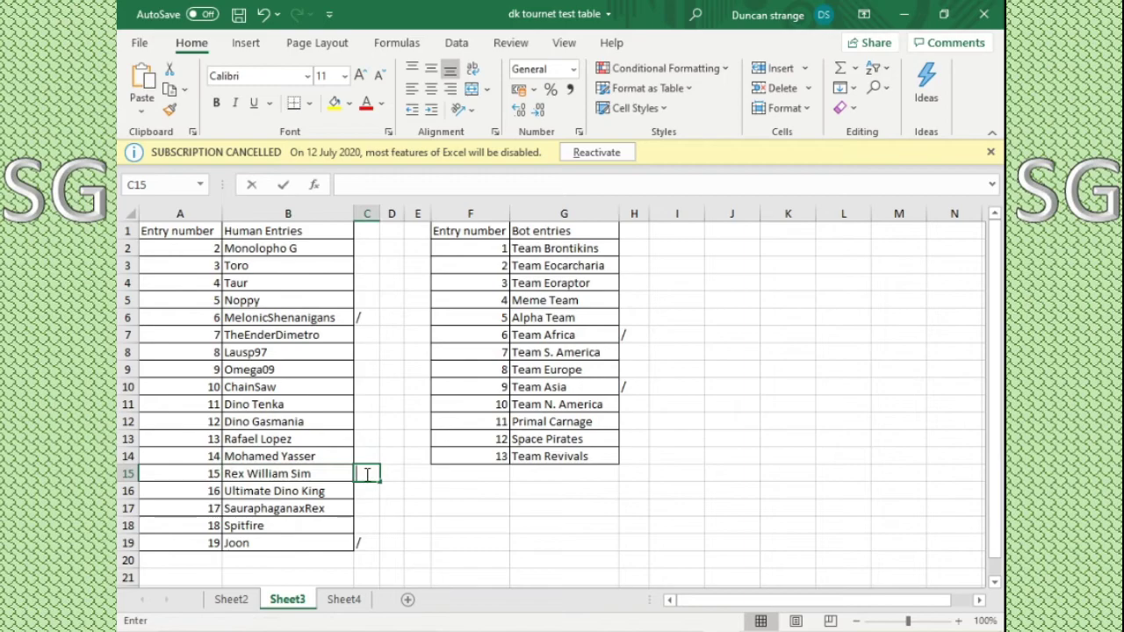
{"action": "left_click", "coordinate": [417, 525]}
Step: Draw a bot number and slash-mark Meme Team on Sheet3
{"action": "key", "text": "alt+Tab"}
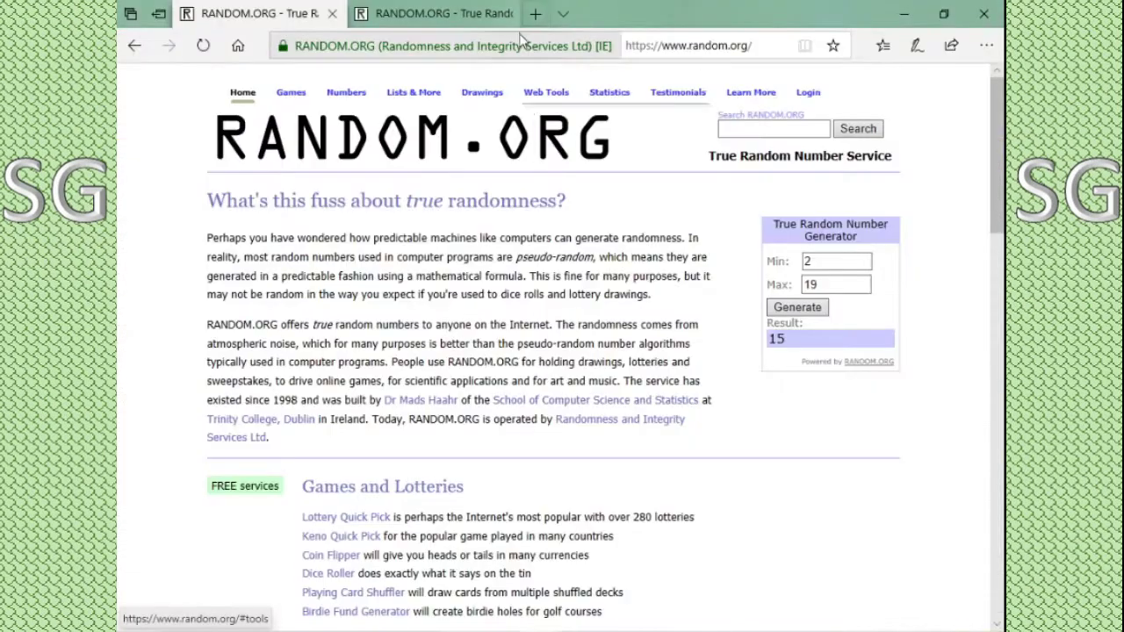
{"action": "left_click", "coordinate": [801, 309]}
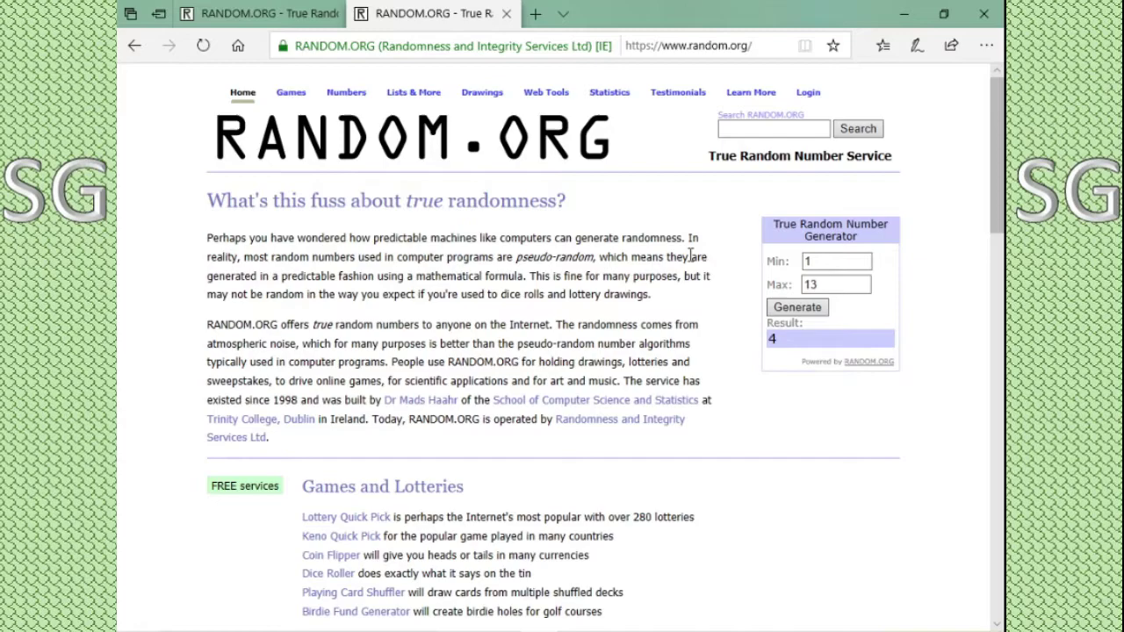
{"action": "key", "text": "alt+Tab"}
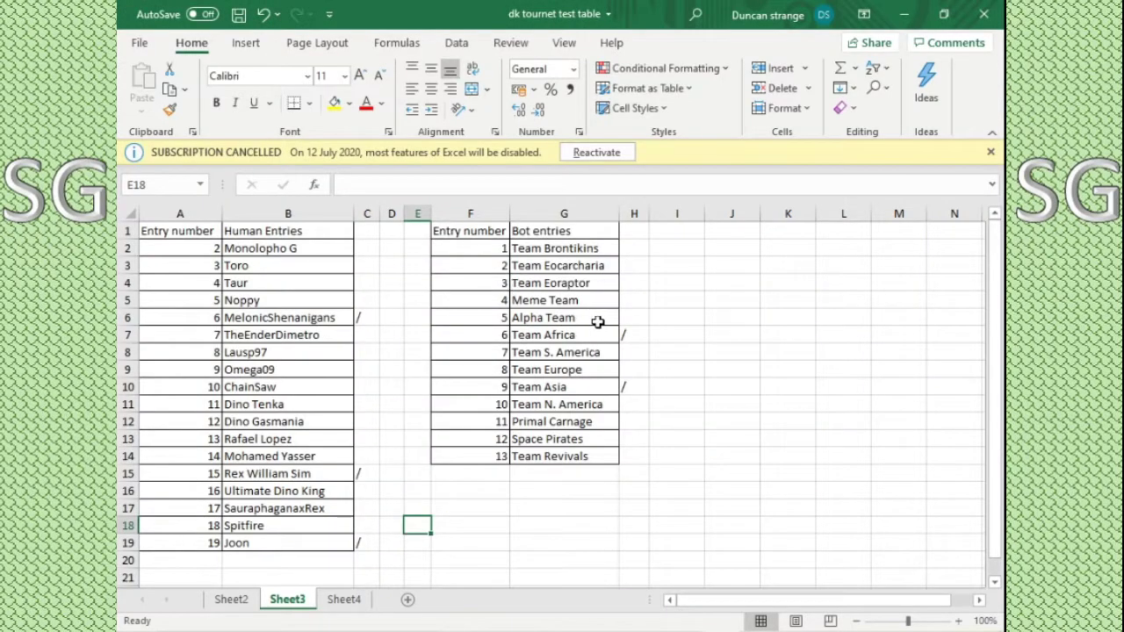
{"action": "left_click", "coordinate": [640, 301]}
{"action": "type", "text": "/"}
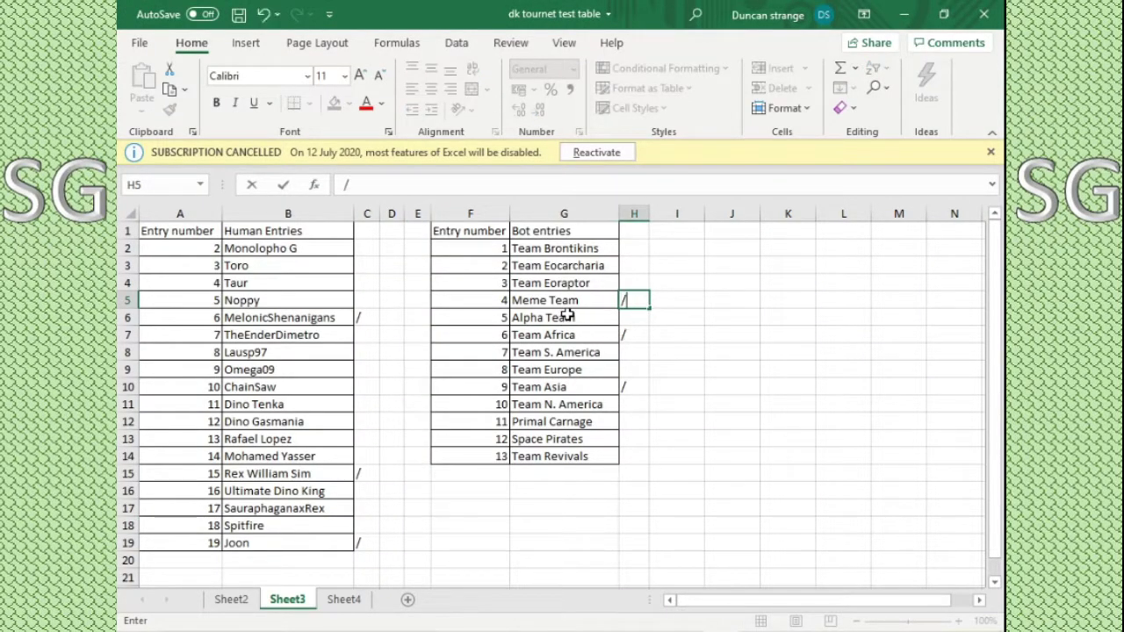
{"action": "left_click", "coordinate": [567, 304]}
Step: Paste Meme Team into Group D's second slot (K16) on Sheet2
{"action": "right_click", "coordinate": [566, 304]}
{"action": "left_click", "coordinate": [580, 178]}
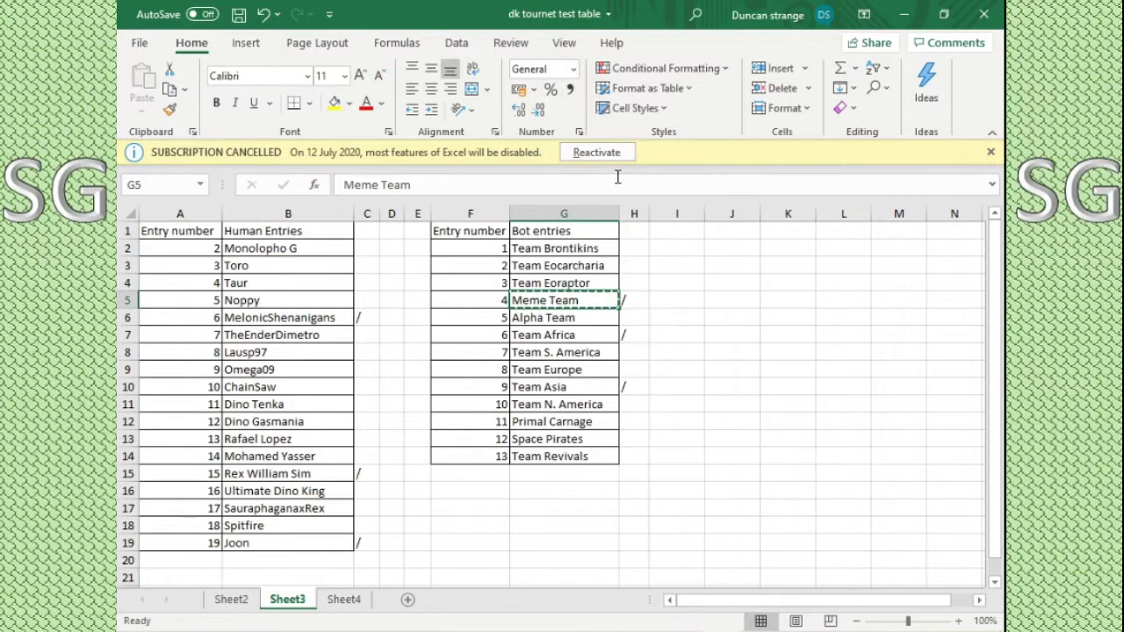
{"action": "left_click", "coordinate": [244, 602]}
{"action": "right_click", "coordinate": [606, 488]}
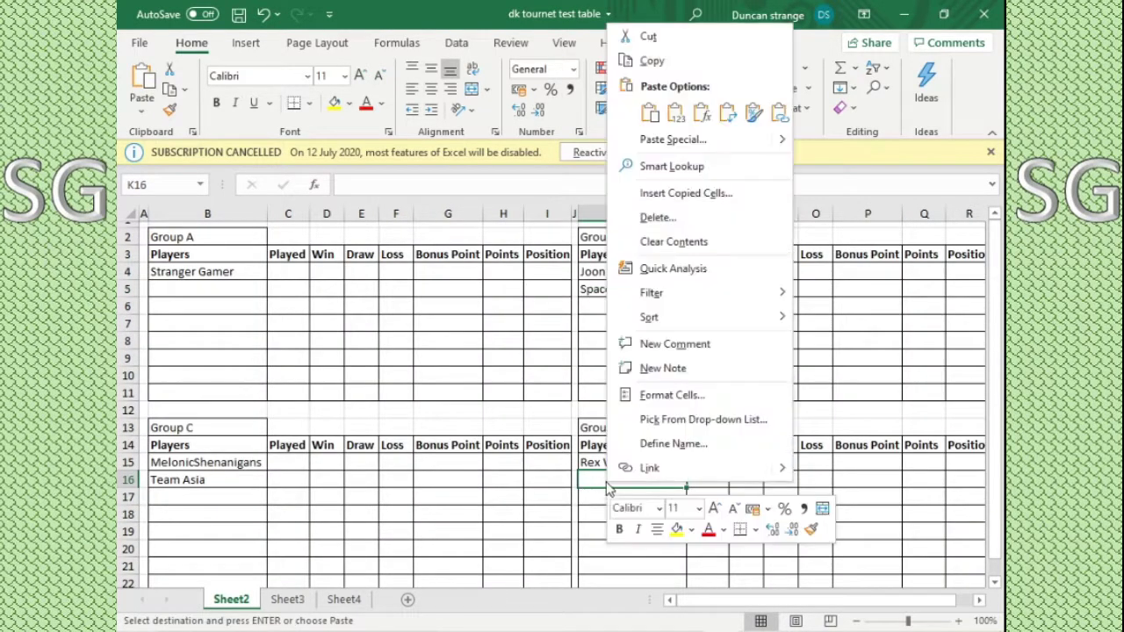
{"action": "left_click", "coordinate": [675, 112]}
{"action": "left_click", "coordinate": [256, 291]}
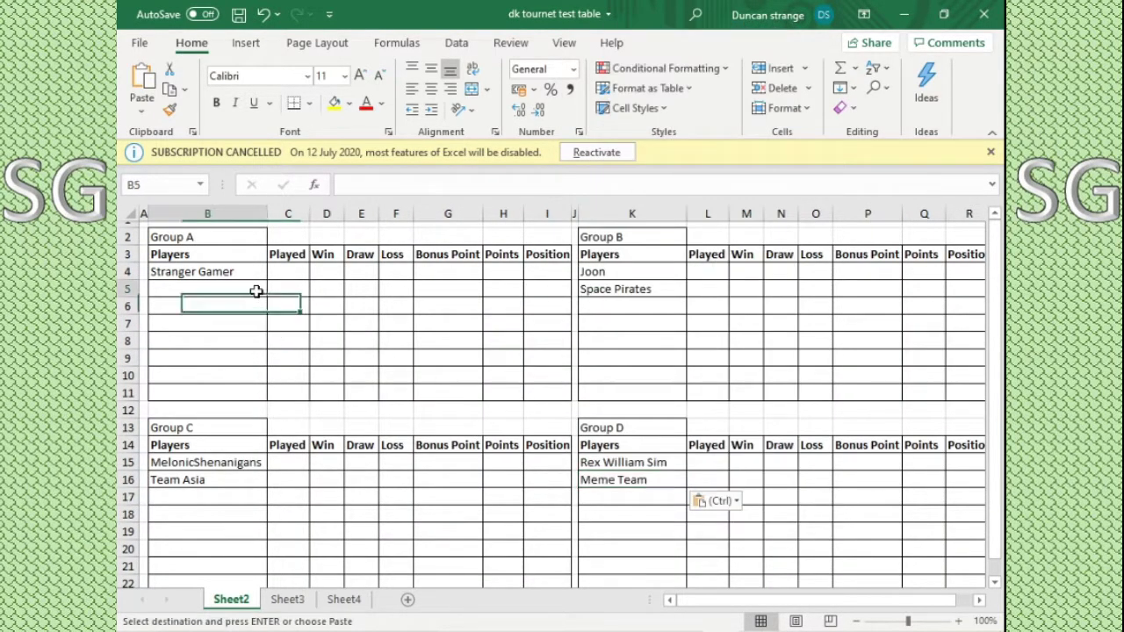
{"action": "left_click", "coordinate": [288, 599]}
{"action": "left_click", "coordinate": [389, 337]}
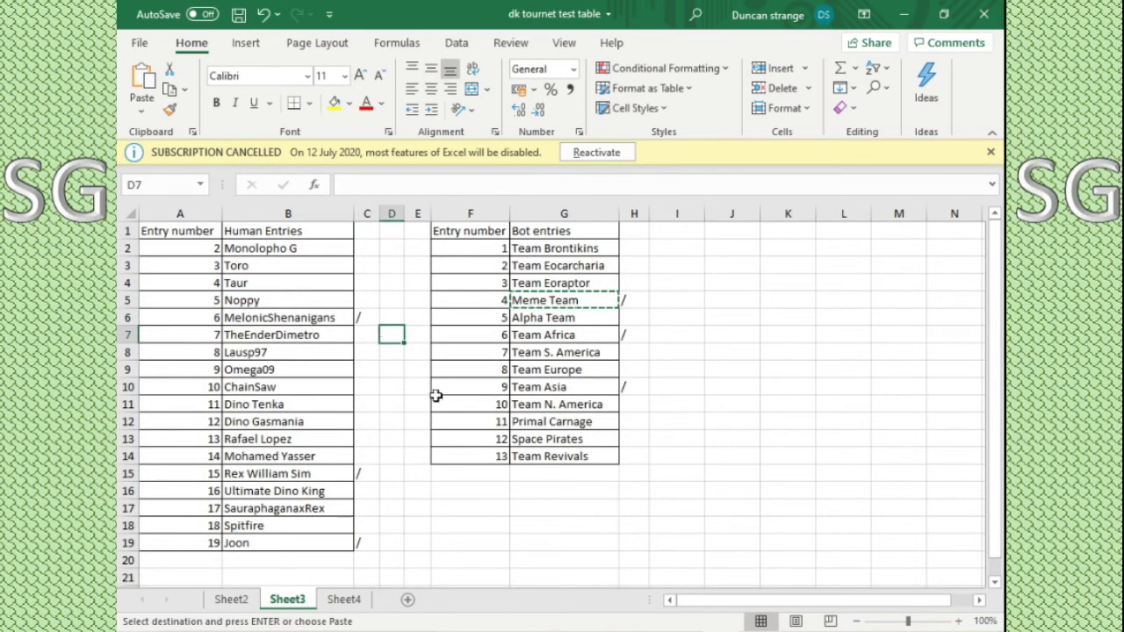
{"action": "left_click", "coordinate": [442, 508]}
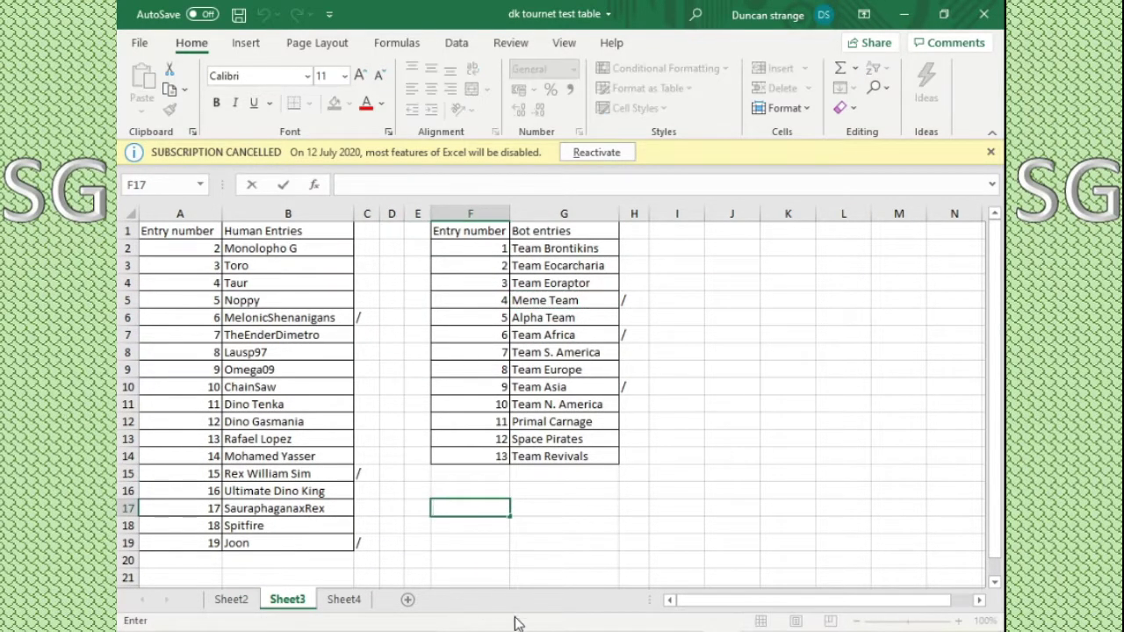
{"action": "key", "text": "alt+Tab"}
Step: Draw a random human entry number (14) and slash-mark entry 14 as drawn on Sheet3
{"action": "key", "text": "ctrl+Tab"}
{"action": "left_click", "coordinate": [786, 314]}
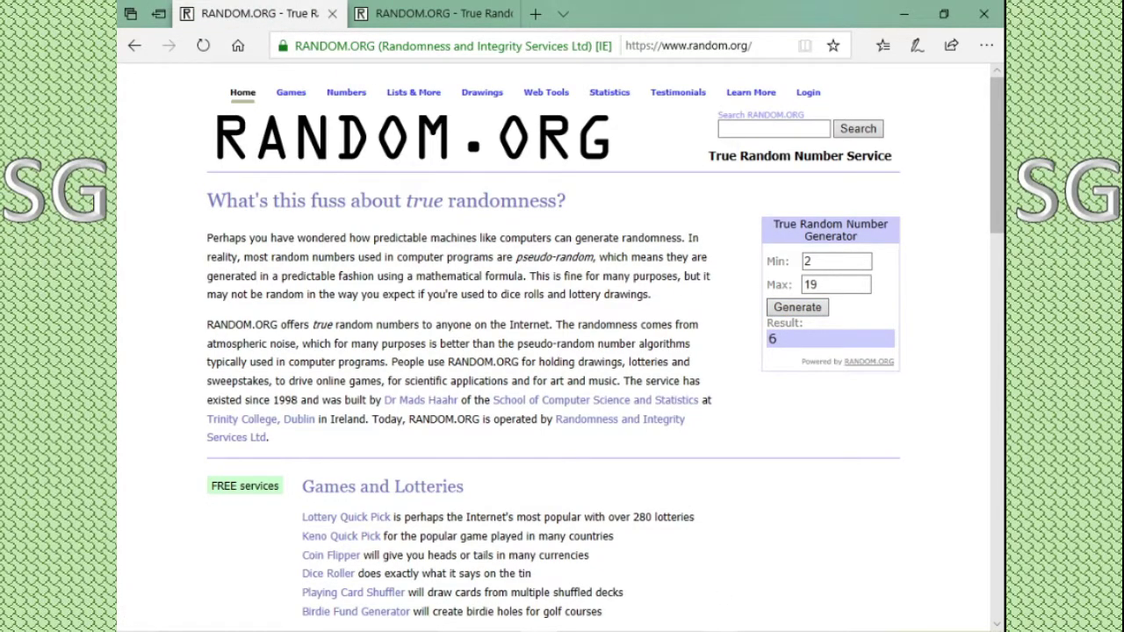
{"action": "key", "text": "alt+Tab"}
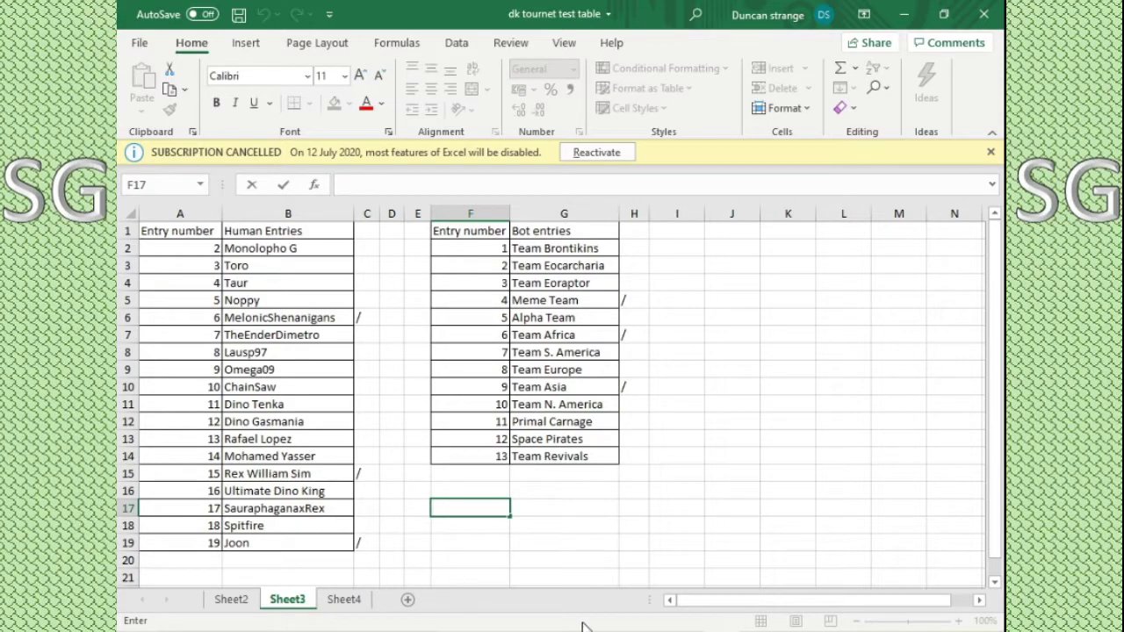
{"action": "key", "text": "alt+Tab"}
{"action": "left_click", "coordinate": [810, 313]}
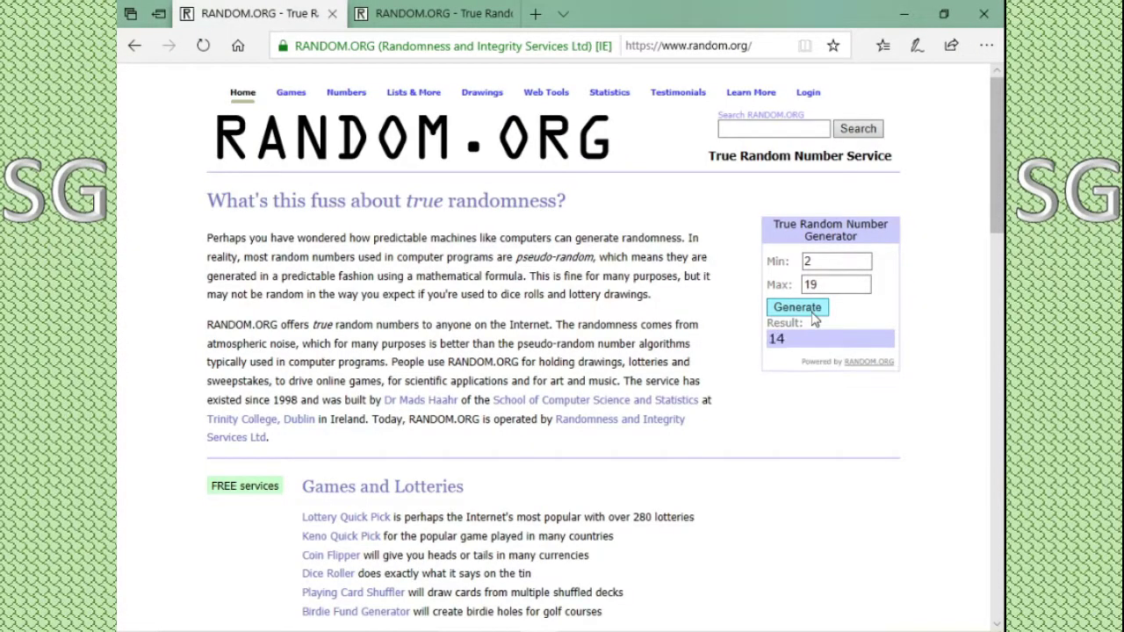
{"action": "key", "text": "alt+Tab"}
{"action": "left_click", "coordinate": [360, 462]}
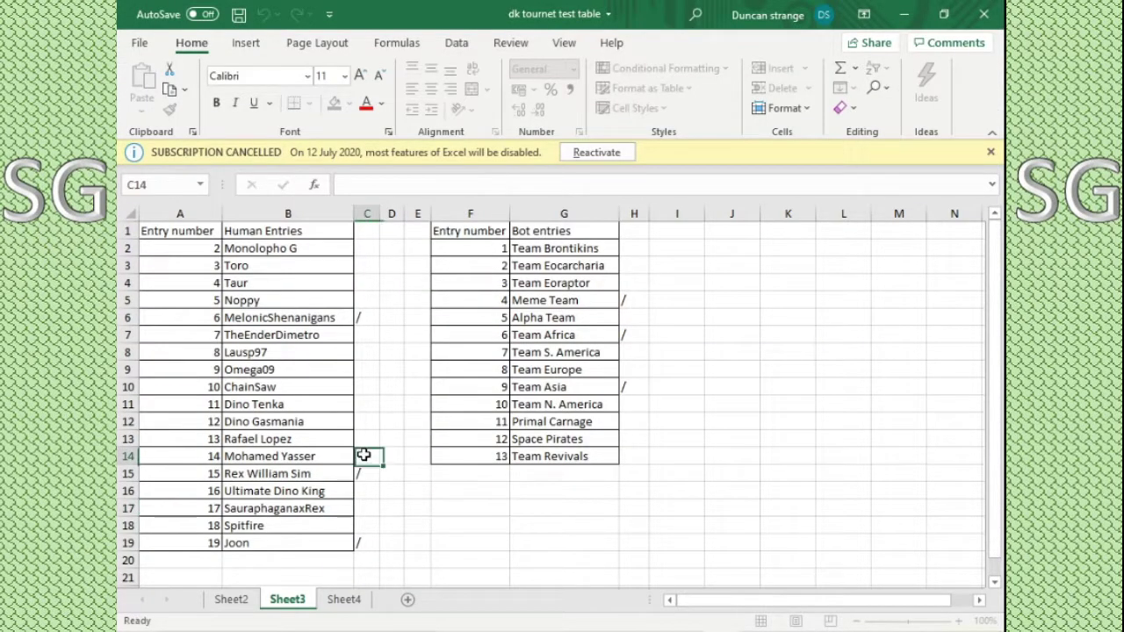
{"action": "key", "text": "alt"}
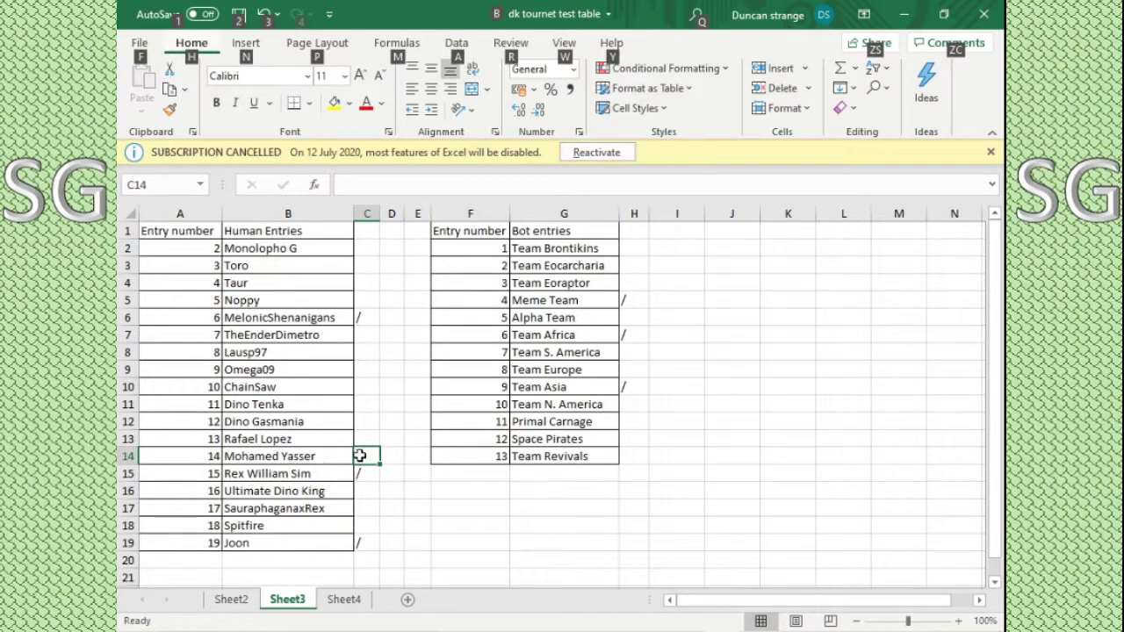
{"action": "type", "text": "'"}
{"action": "left_click", "coordinate": [297, 467]}
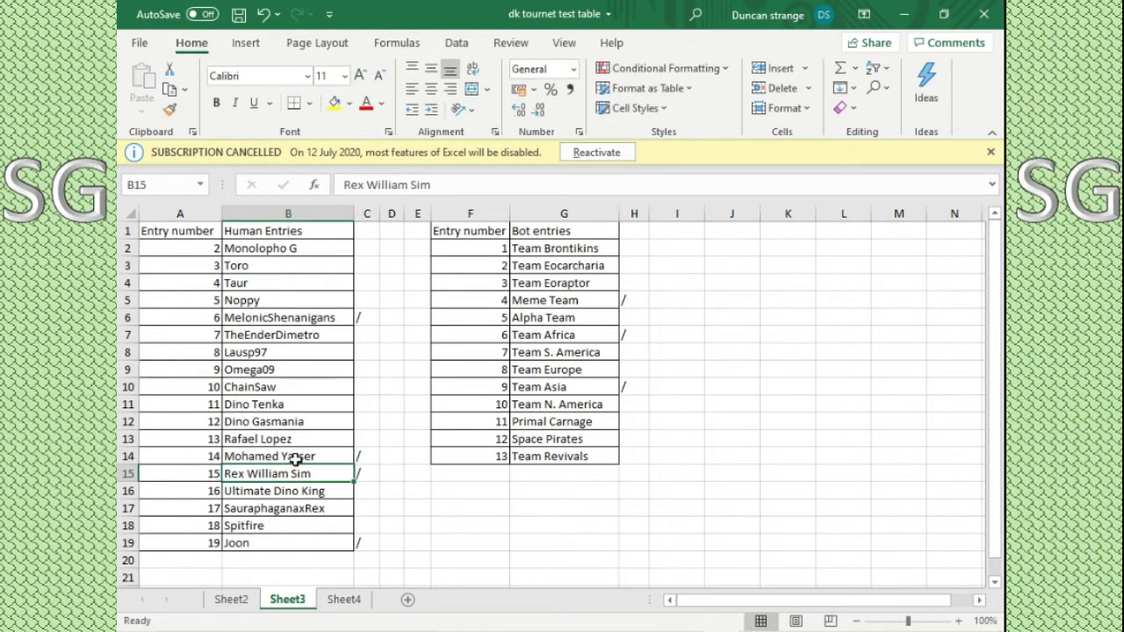
Step: Copy entry 14's name from Sheet3 and paste it into the next Group A row on Sheet2
{"action": "right_click", "coordinate": [295, 456]}
{"action": "left_click", "coordinate": [328, 178]}
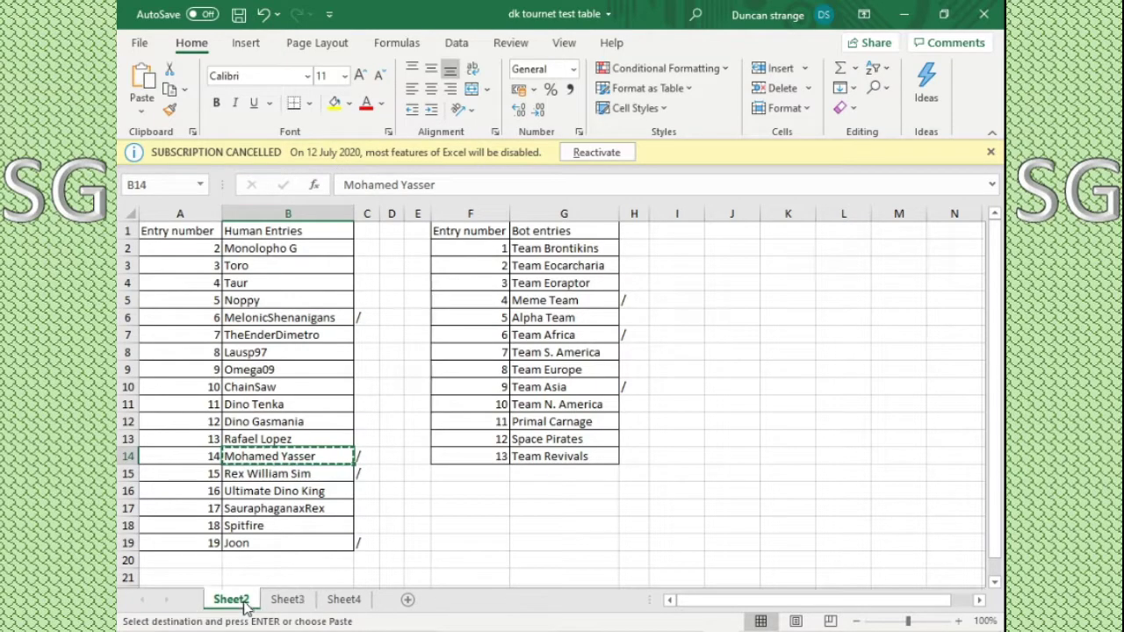
{"action": "left_click", "coordinate": [231, 599]}
{"action": "right_click", "coordinate": [225, 292]}
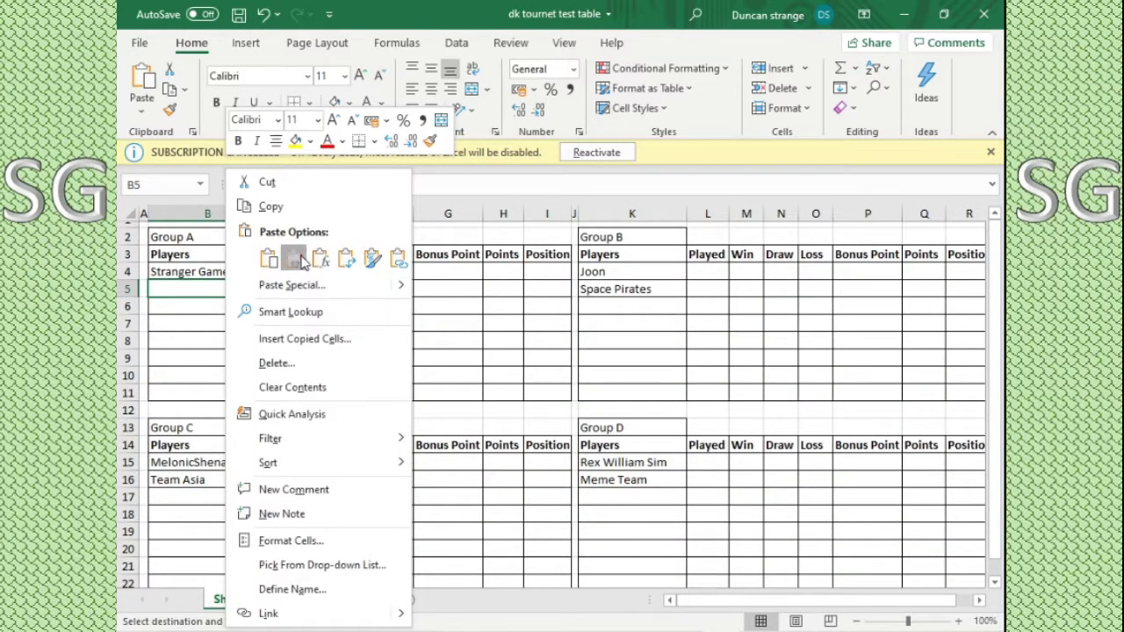
{"action": "left_click", "coordinate": [272, 260]}
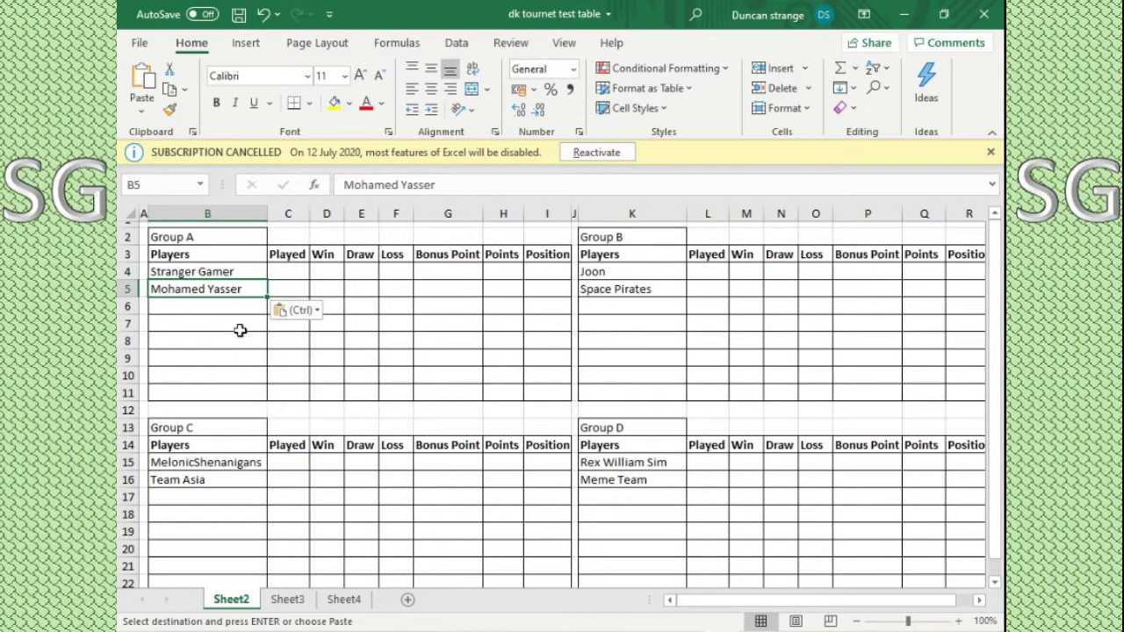
{"action": "key", "text": "Down"}
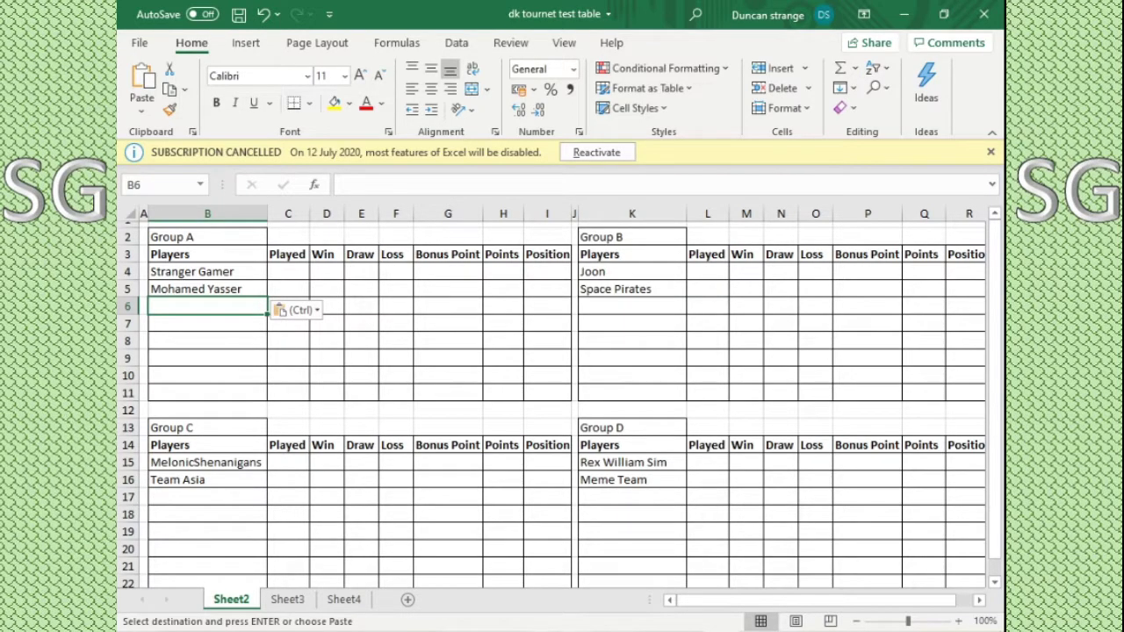
Step: Draw a random bot entry number and slash-mark Team Eoraptor as drawn on Sheet3
{"action": "key", "text": "alt+Tab"}
{"action": "key", "text": "ctrl+Tab"}
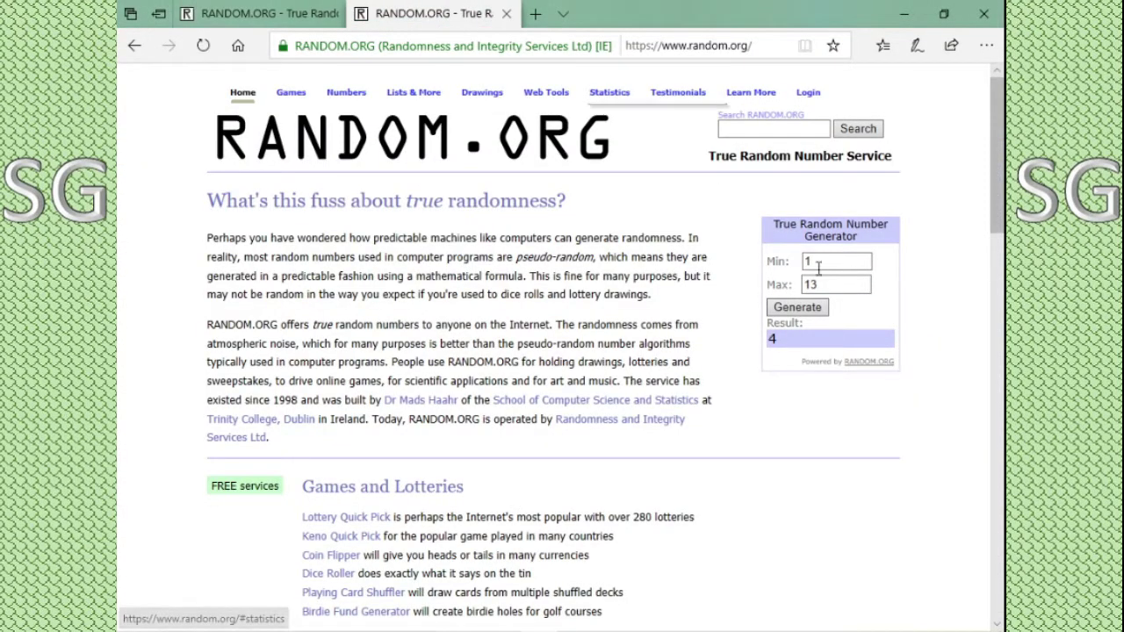
{"action": "left_click", "coordinate": [799, 309]}
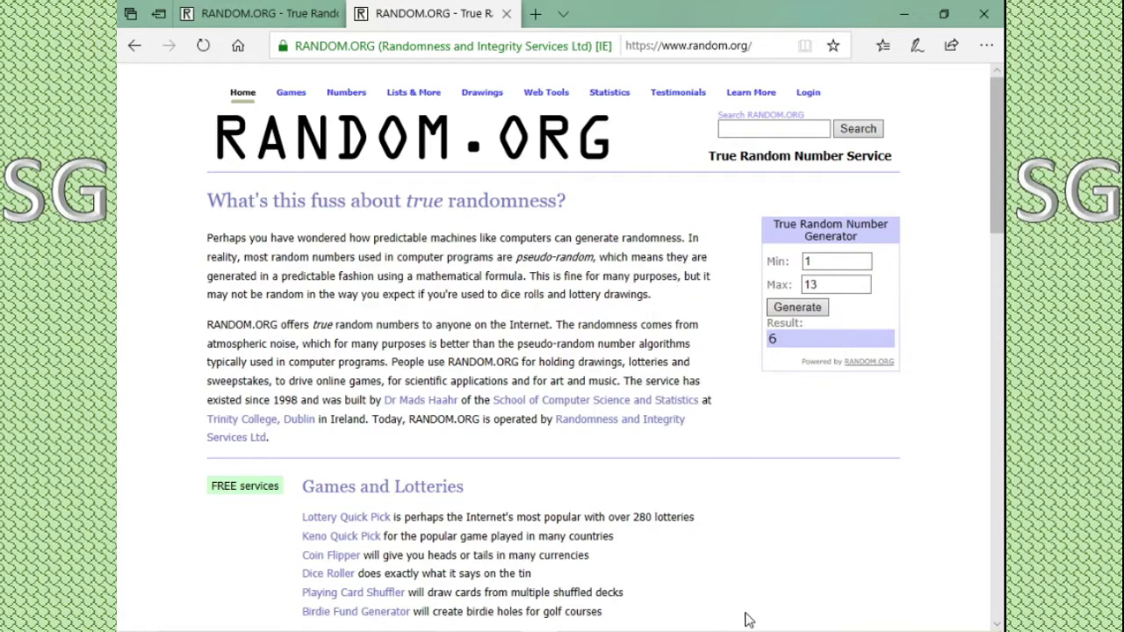
{"action": "key", "text": "alt+Tab"}
{"action": "left_click", "coordinate": [287, 599]}
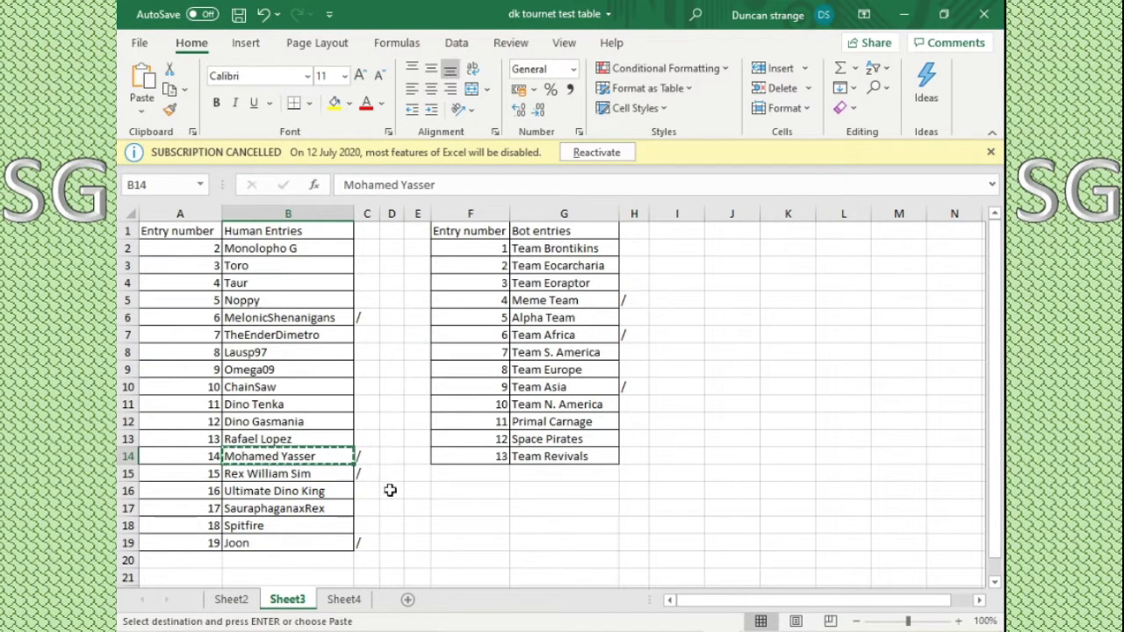
{"action": "key", "text": "alt+Tab"}
{"action": "left_click", "coordinate": [815, 313]}
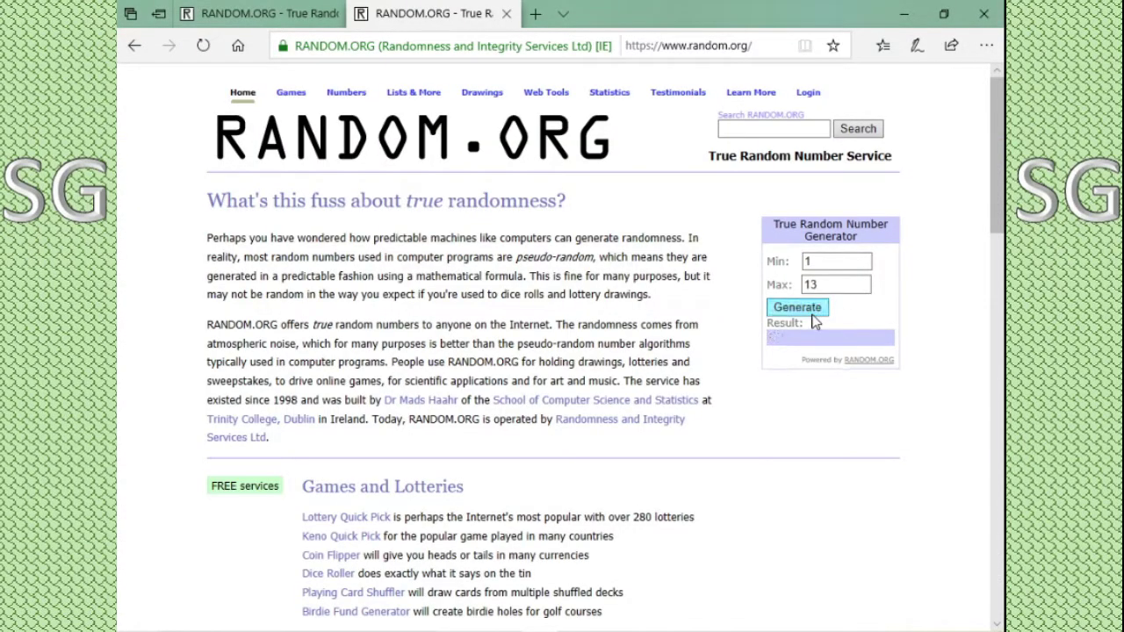
{"action": "key", "text": "alt+Tab"}
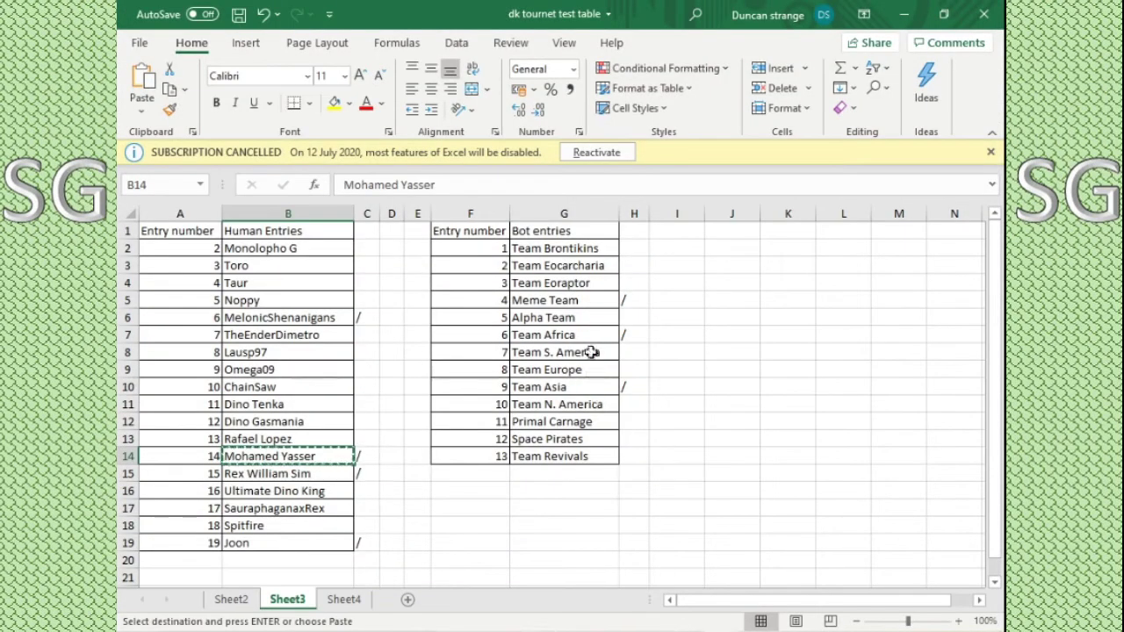
{"action": "left_click", "coordinate": [632, 283]}
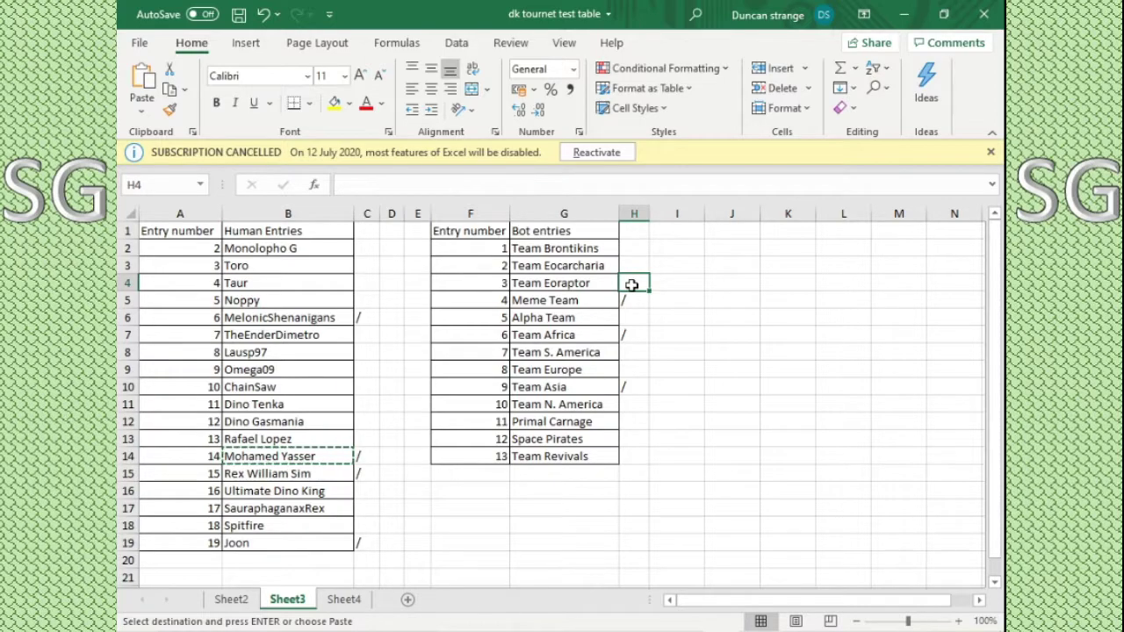
{"action": "type", "text": "/"}
{"action": "left_click", "coordinate": [562, 544]}
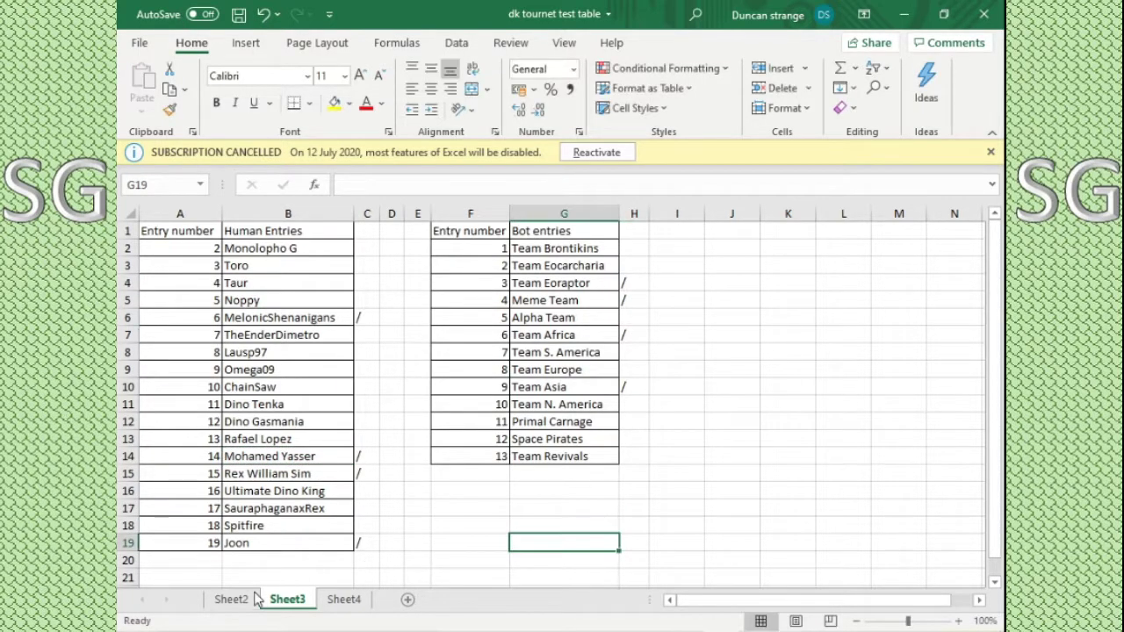
Step: Copy Team Eoraptor and paste it into the third Group A row on Sheet2
{"action": "left_click", "coordinate": [231, 599]}
{"action": "left_click", "coordinate": [285, 599]}
{"action": "right_click", "coordinate": [594, 286]}
{"action": "left_click", "coordinate": [639, 179]}
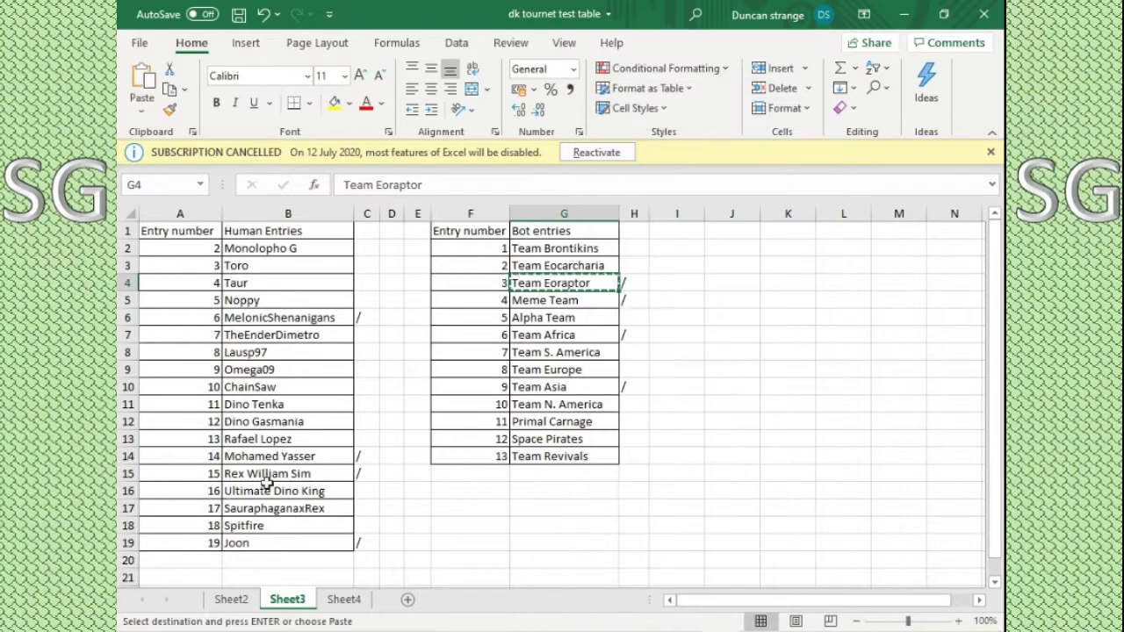
{"action": "left_click", "coordinate": [232, 600]}
{"action": "right_click", "coordinate": [253, 309]}
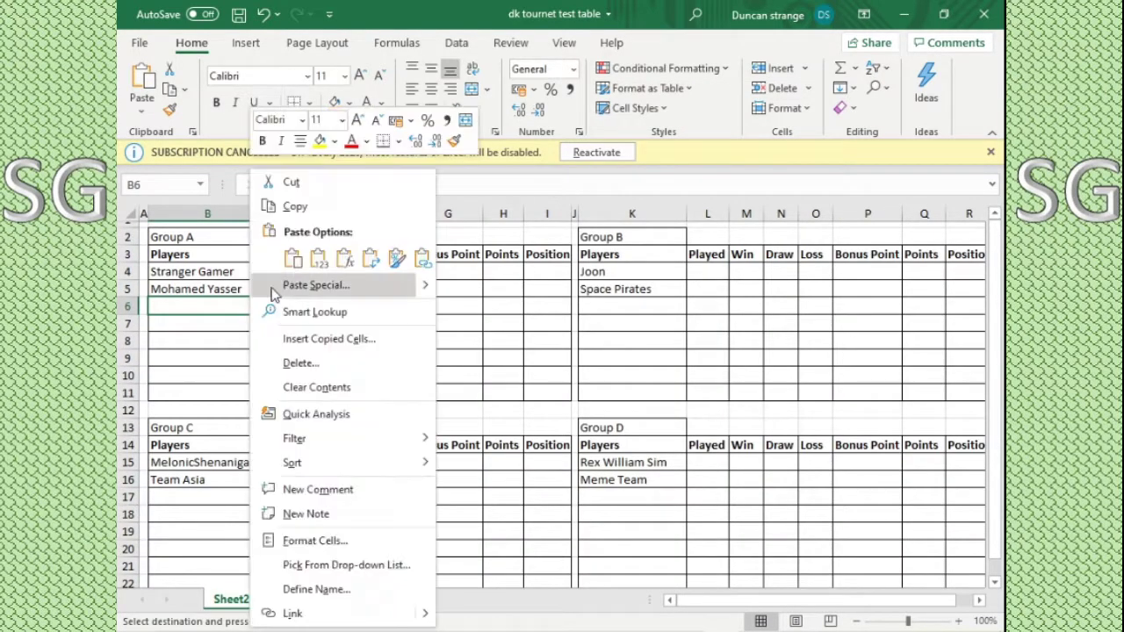
{"action": "left_click", "coordinate": [324, 268]}
{"action": "left_click", "coordinate": [631, 308]}
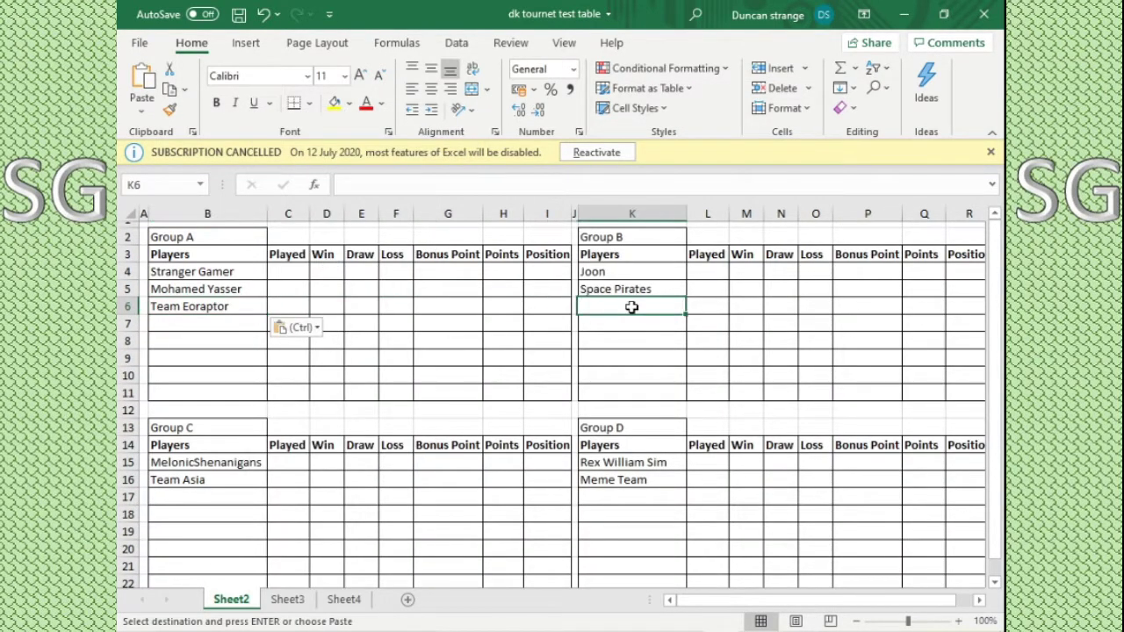
{"action": "left_click", "coordinate": [287, 600]}
{"action": "left_click", "coordinate": [676, 430]}
Step: Clear the stray edit on Sheet3 and draw a random human entry number
{"action": "left_click", "coordinate": [417, 283]}
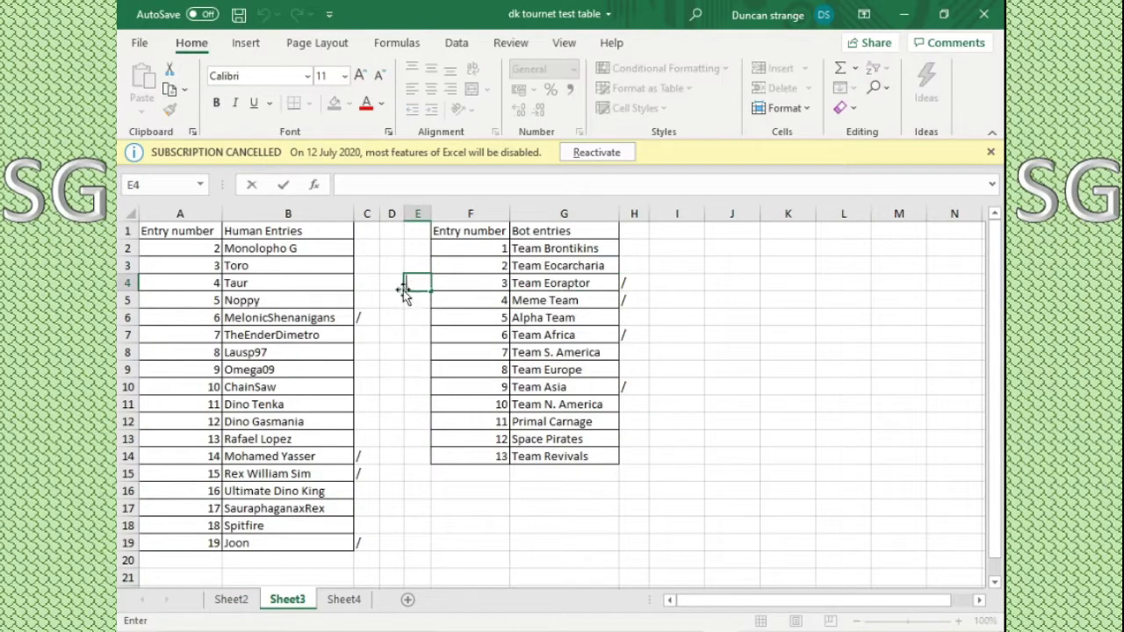
{"action": "left_click", "coordinate": [397, 286]}
{"action": "key", "text": "alt+Tab"}
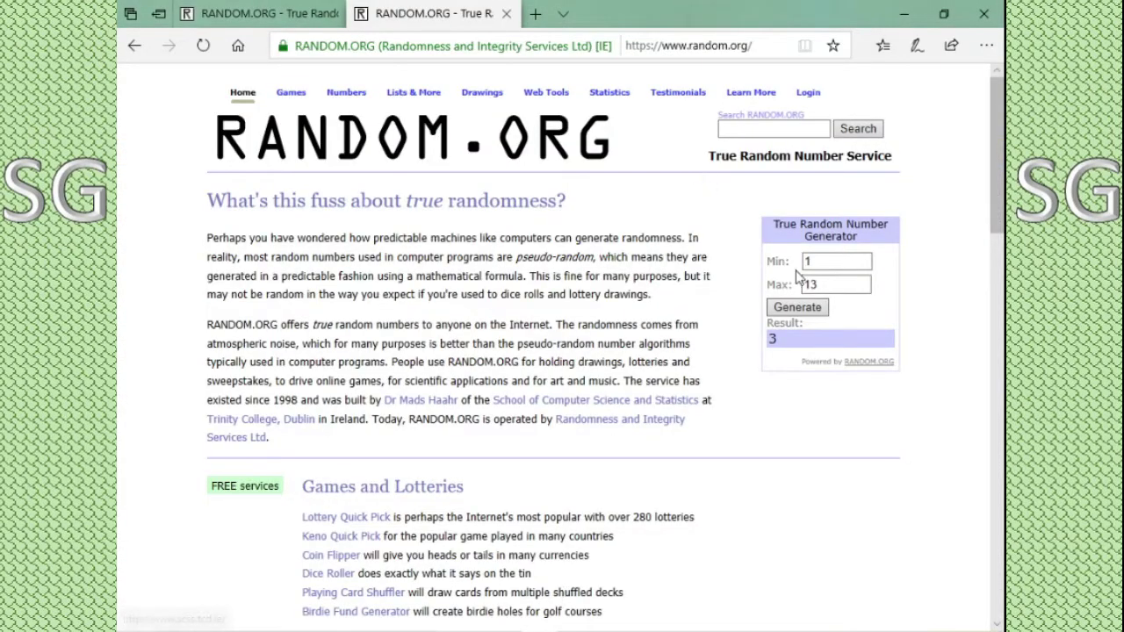
{"action": "left_click", "coordinate": [255, 13]}
{"action": "left_click", "coordinate": [786, 310]}
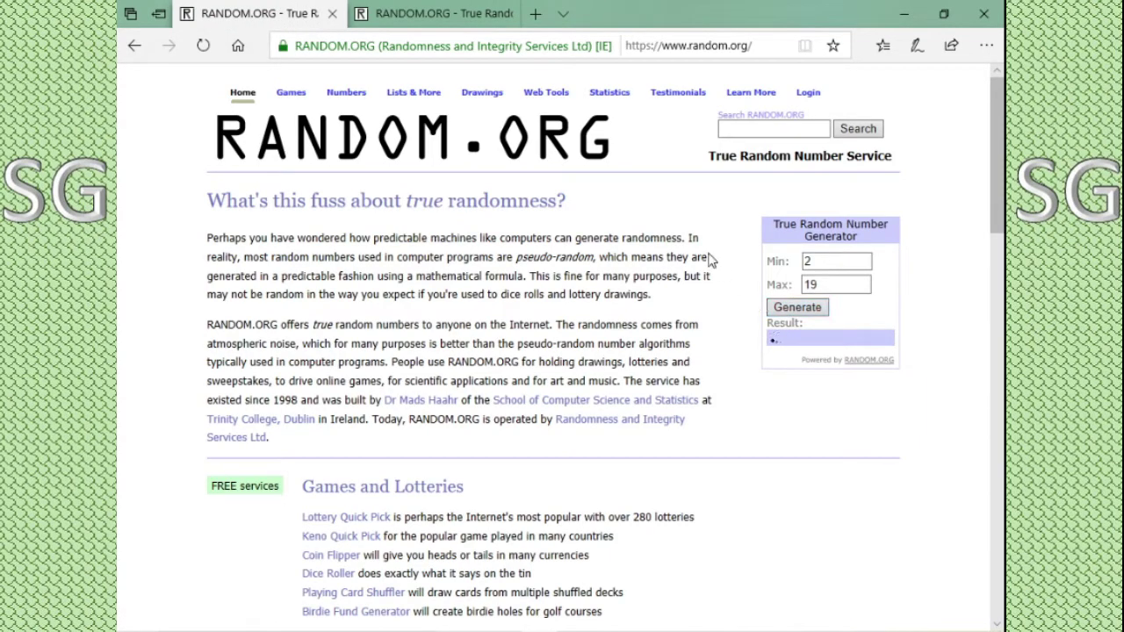
{"action": "key", "text": "alt+Tab"}
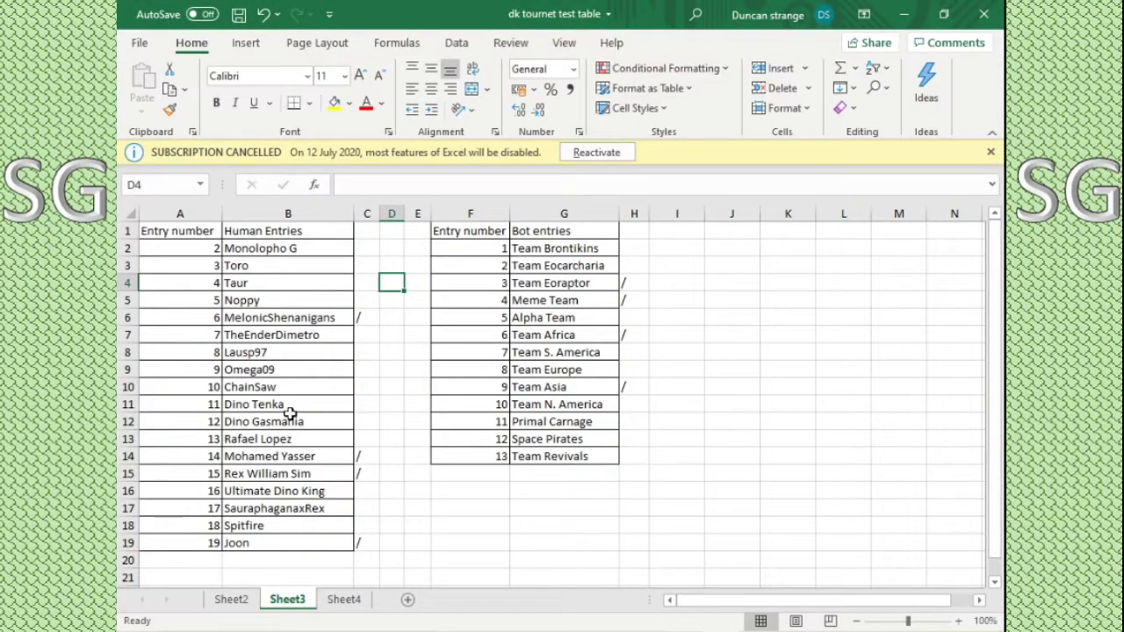
Step: Copy ChainSaw from Sheet3 and paste it into the next empty Group B row on Sheet2
{"action": "left_click", "coordinate": [379, 384]}
{"action": "left_click", "coordinate": [296, 389]}
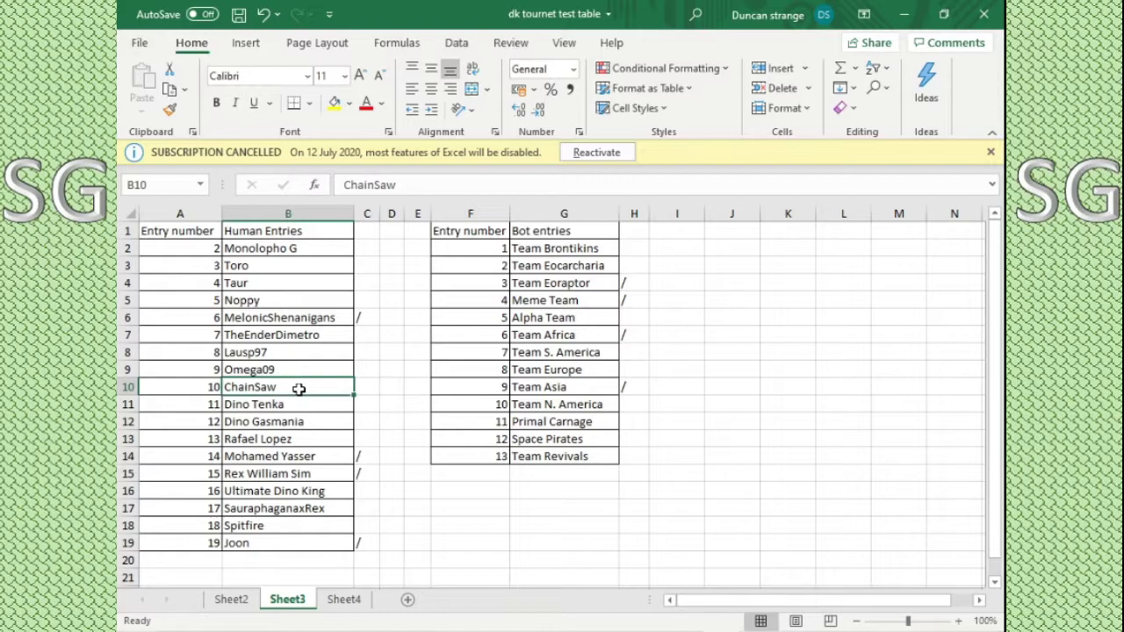
{"action": "double_click", "coordinate": [357, 387]}
{"action": "right_click", "coordinate": [287, 395]}
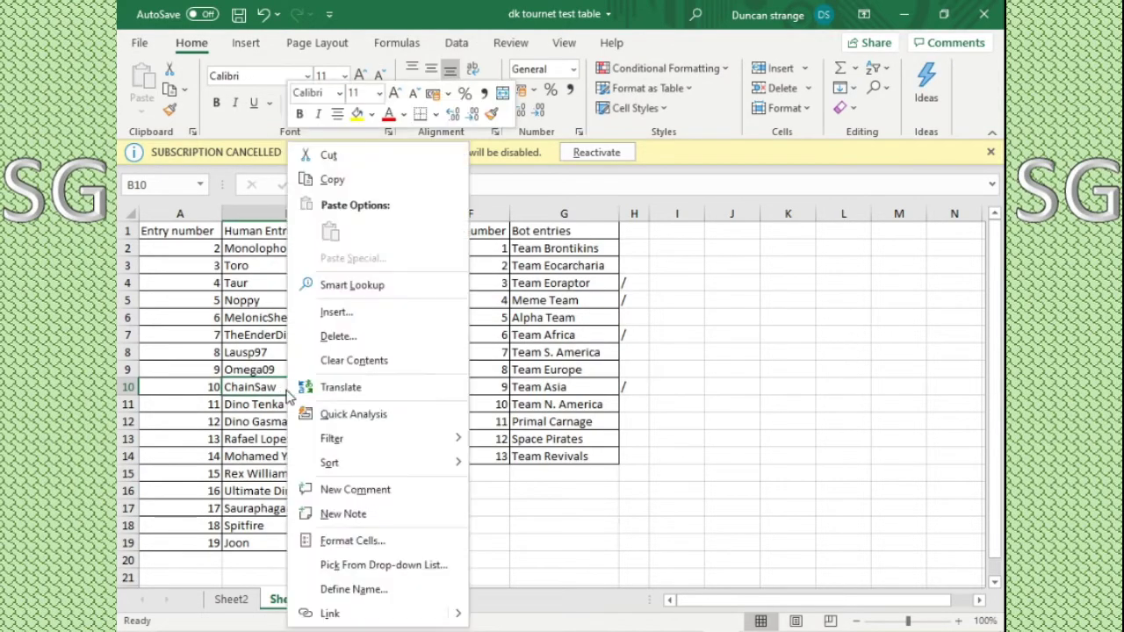
{"action": "left_click", "coordinate": [333, 179]}
{"action": "left_click", "coordinate": [231, 598]}
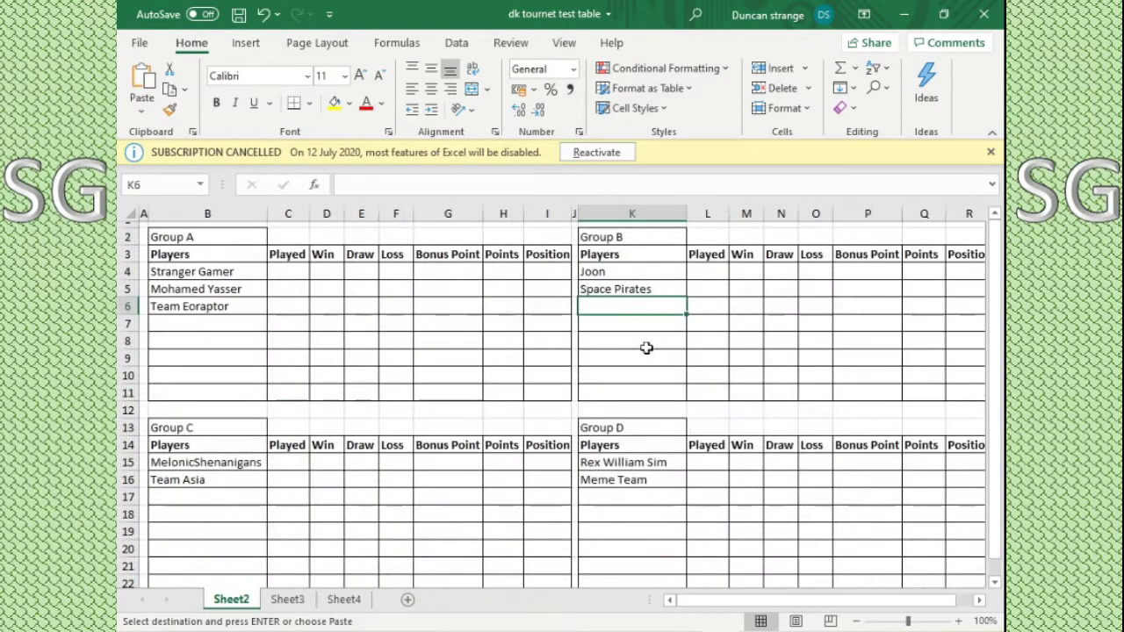
{"action": "left_click", "coordinate": [617, 303]}
{"action": "right_click", "coordinate": [617, 303]}
{"action": "left_click", "coordinate": [659, 254]}
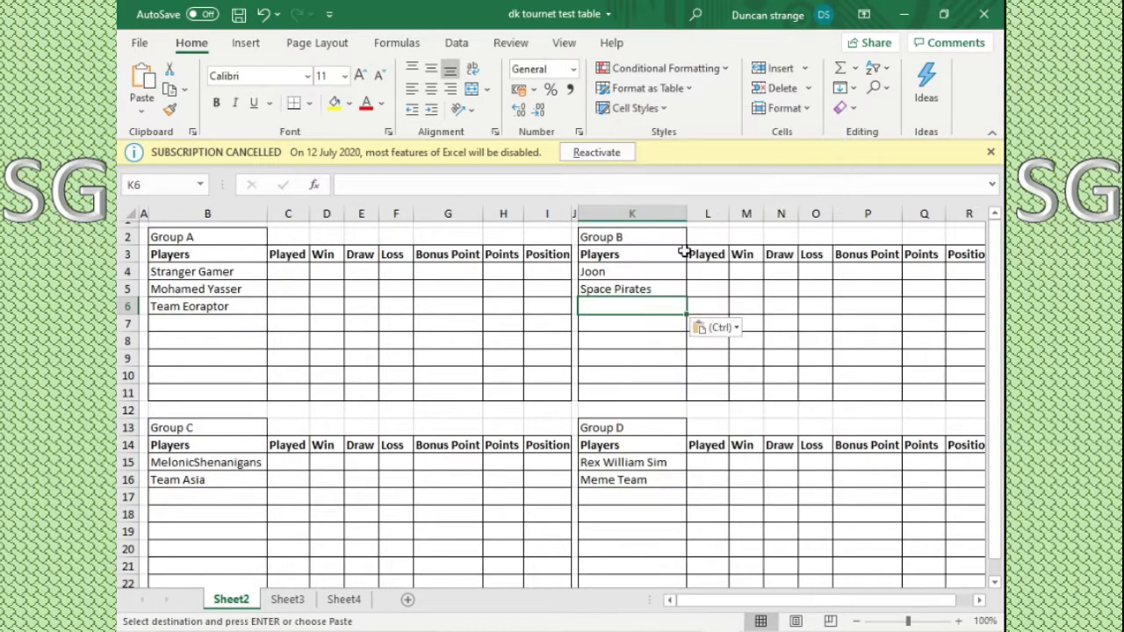
{"action": "left_click", "coordinate": [620, 355]}
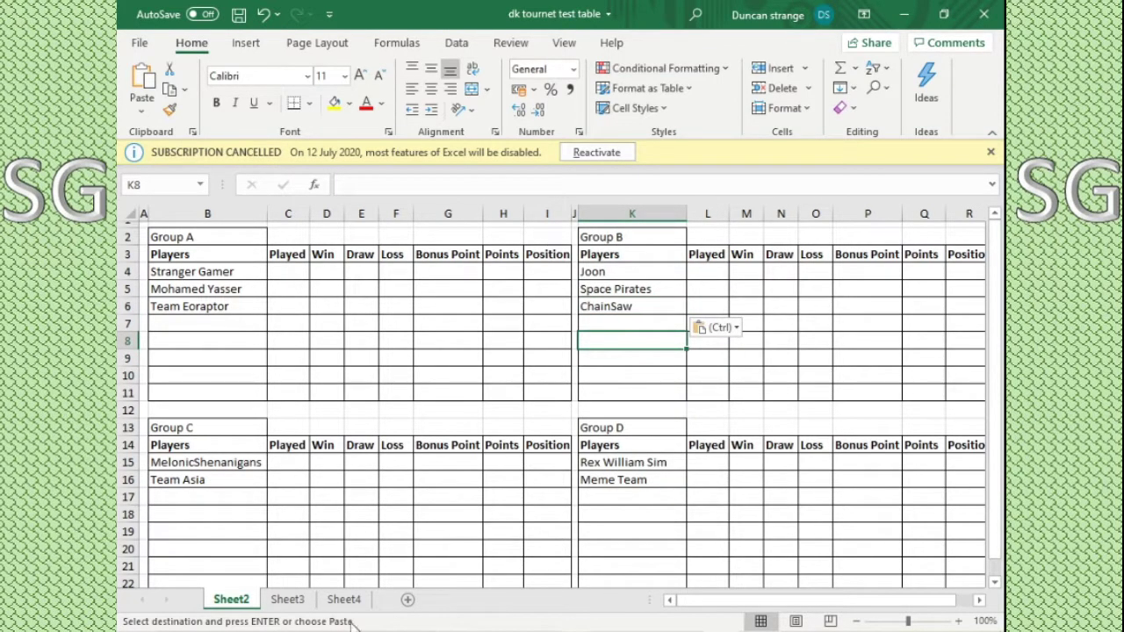
Step: Draw a new bot entry number and slash-mark Space Pirates as drawn on Sheet3
{"action": "left_click", "coordinate": [288, 599]}
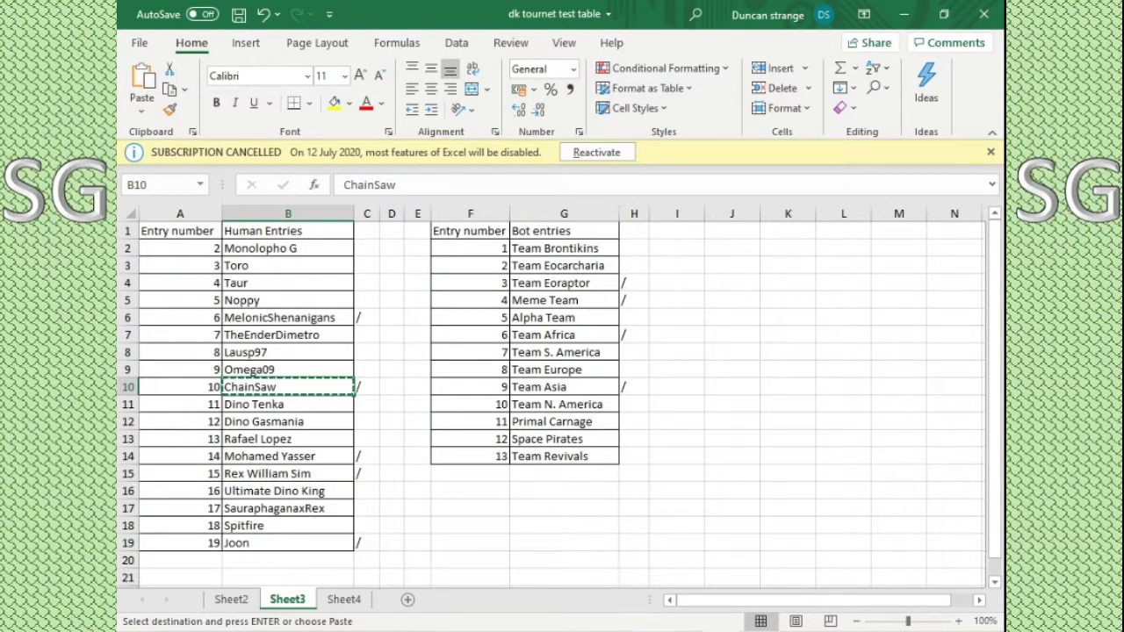
{"action": "left_click", "coordinate": [527, 562]}
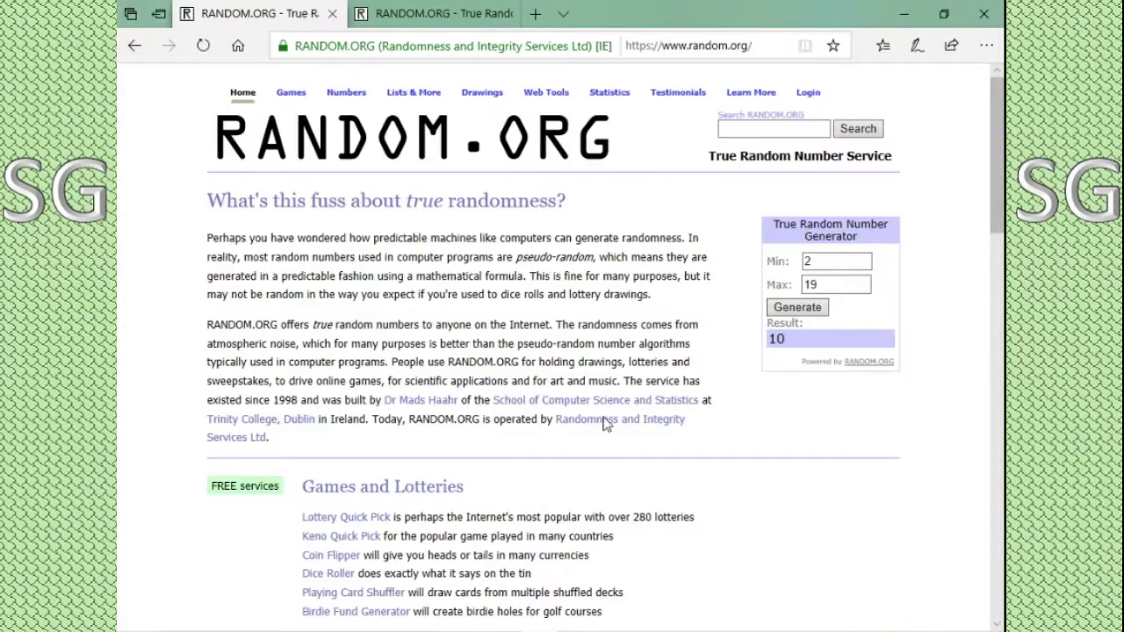
{"action": "key", "text": "ctrl+Tab"}
{"action": "left_click", "coordinate": [809, 316]}
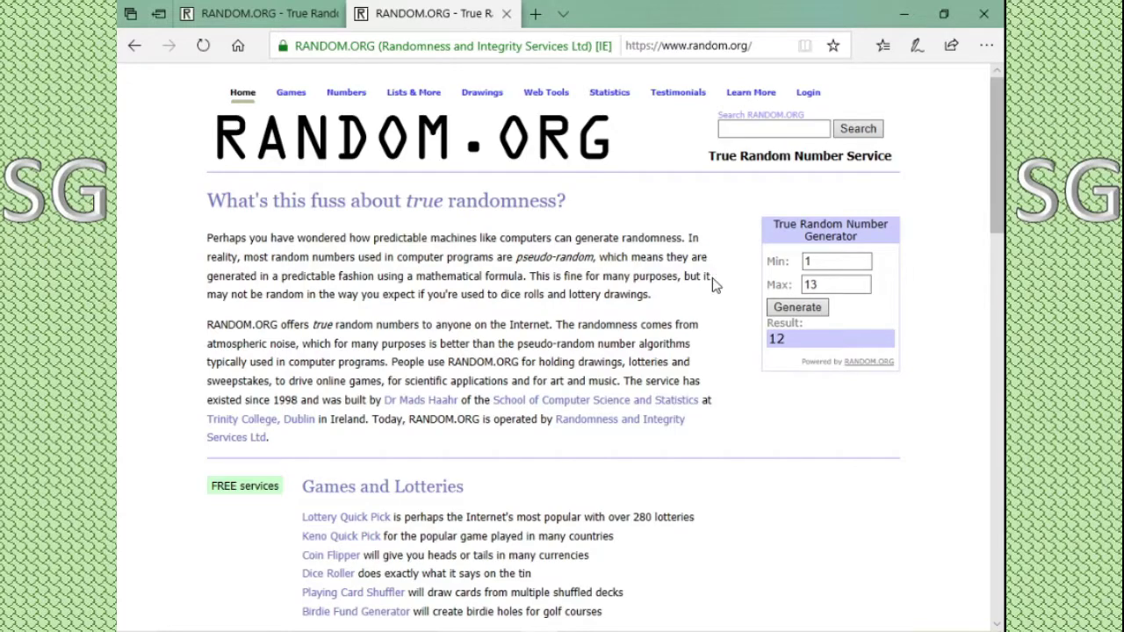
{"action": "key", "text": "alt+Tab"}
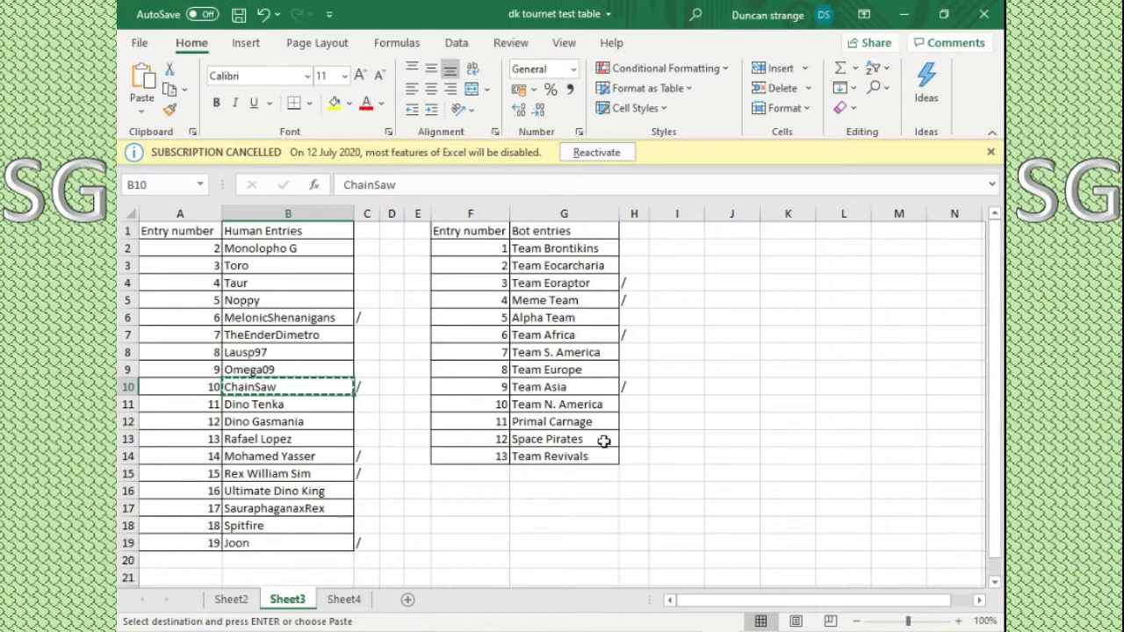
{"action": "left_click", "coordinate": [620, 439]}
{"action": "type", "text": "/"}
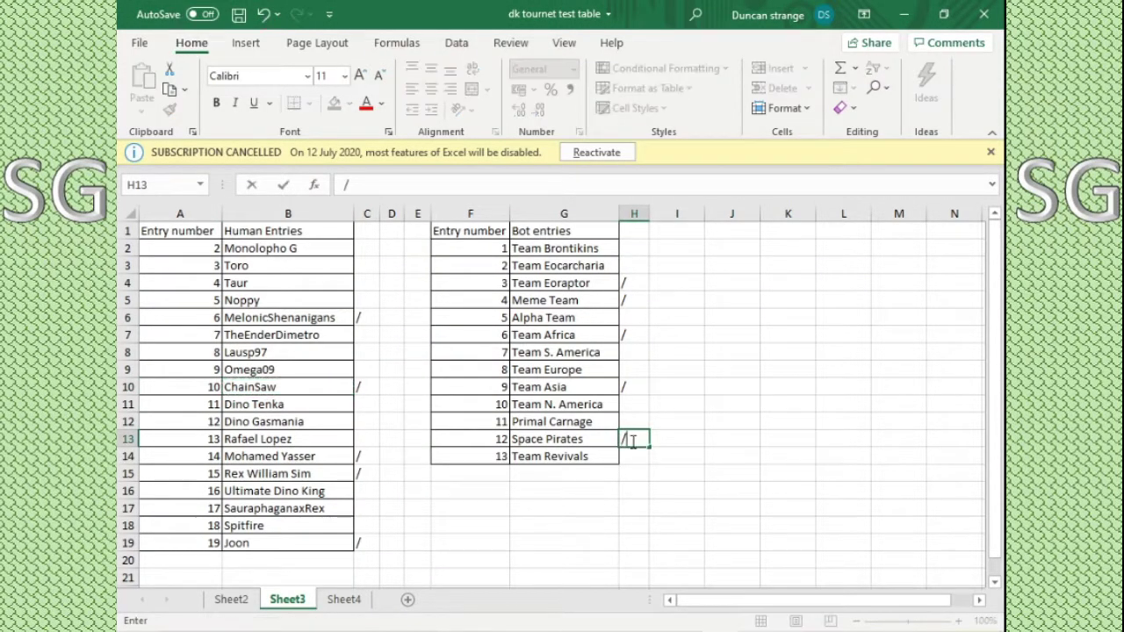
{"action": "left_click", "coordinate": [563, 453]}
{"action": "left_click", "coordinate": [562, 439]}
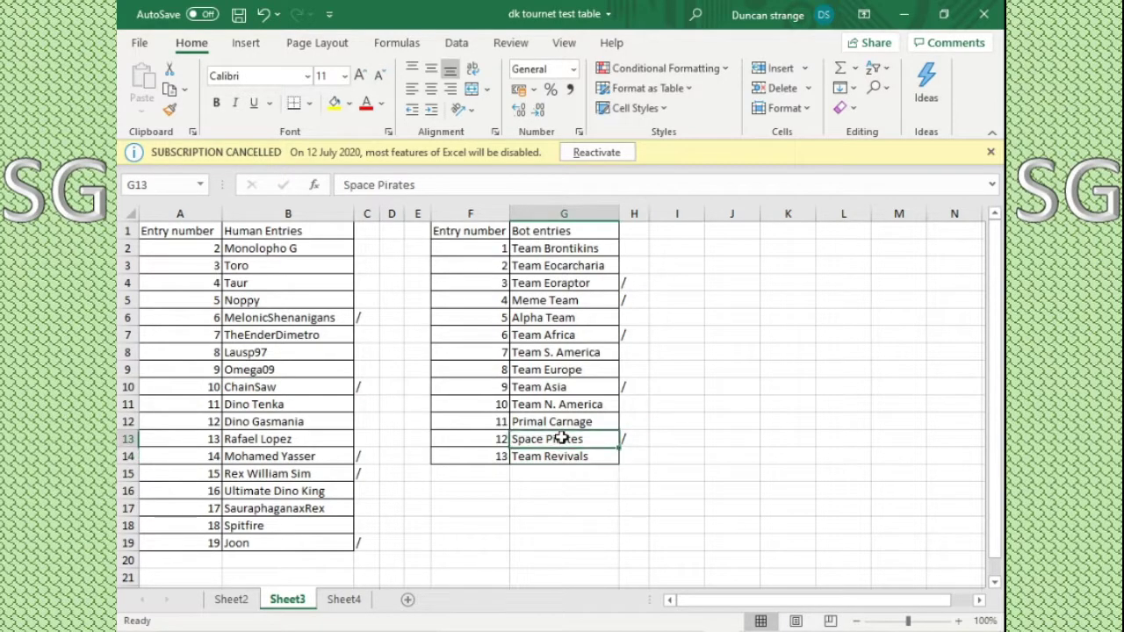
{"action": "right_click", "coordinate": [564, 439]}
{"action": "left_click", "coordinate": [606, 180]}
{"action": "left_click", "coordinate": [231, 599]}
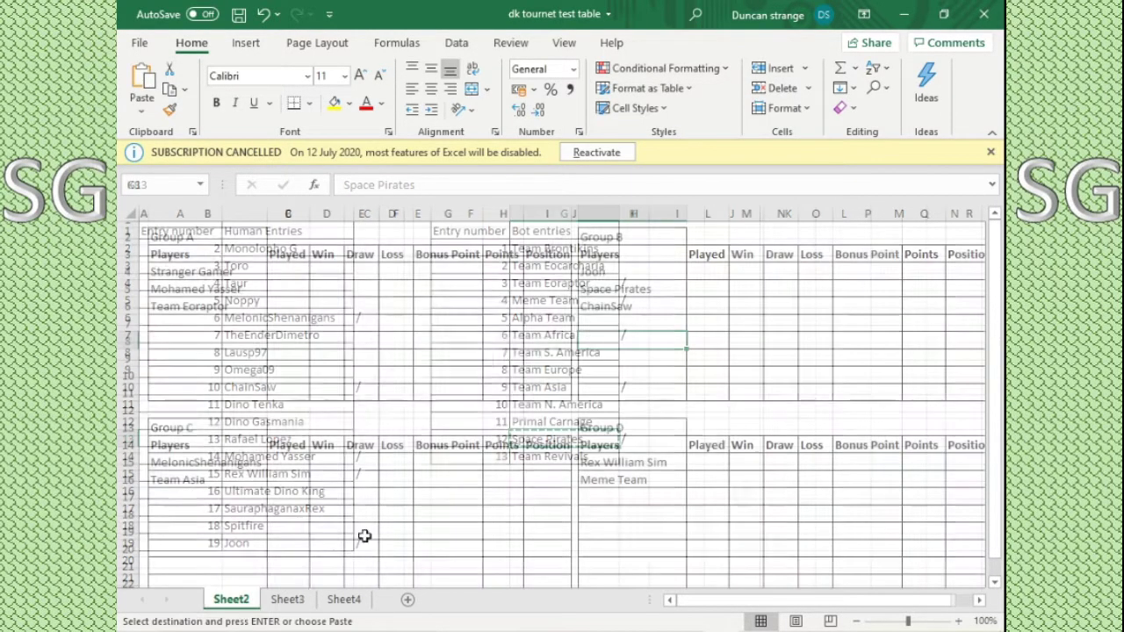
{"action": "left_click", "coordinate": [616, 340]}
{"action": "left_click", "coordinate": [611, 323]}
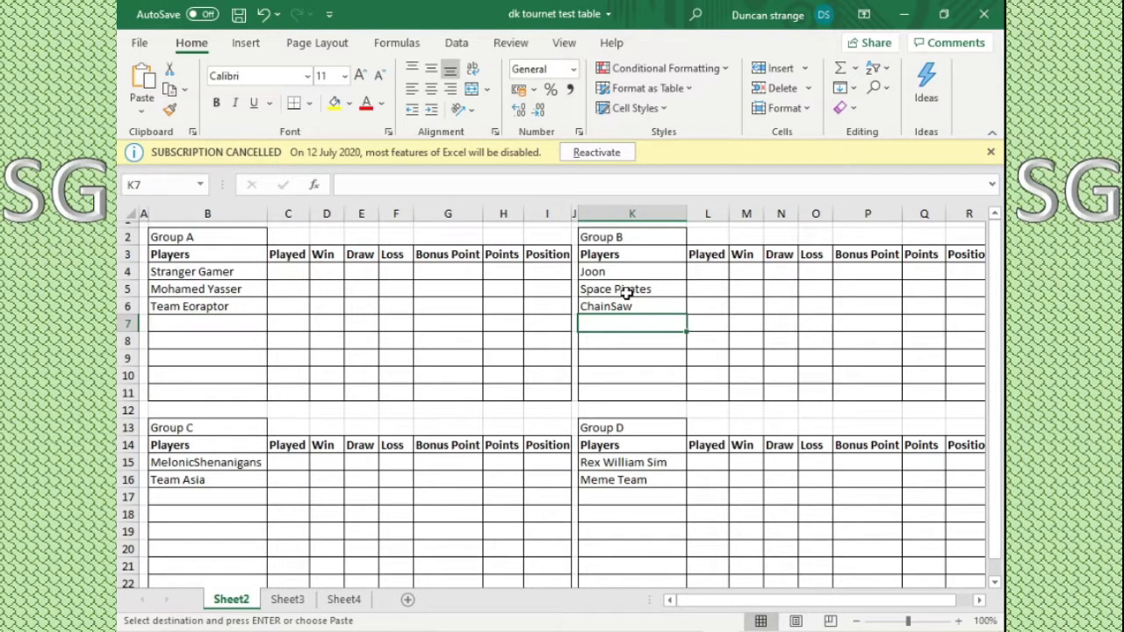
{"action": "left_click", "coordinate": [287, 599]}
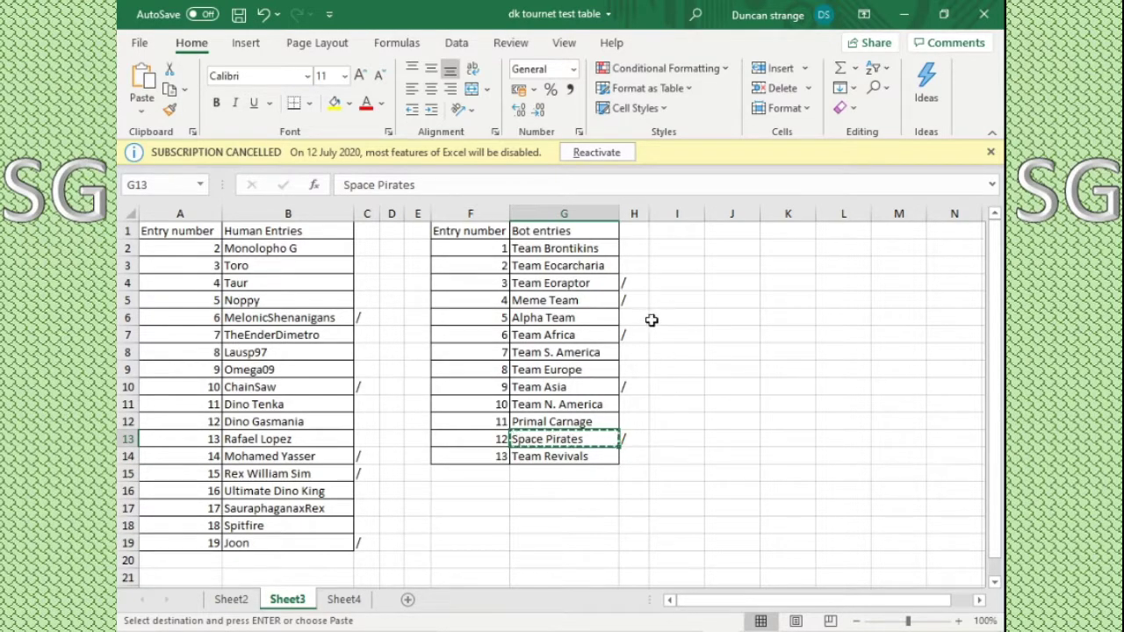
{"action": "left_click", "coordinate": [230, 599]}
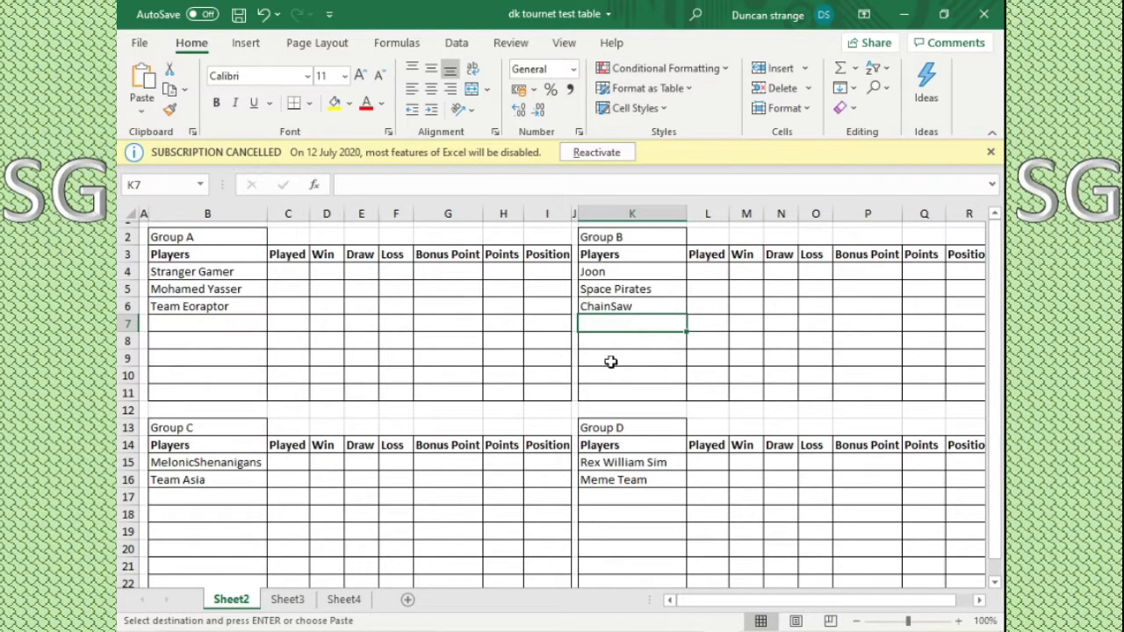
{"action": "left_click", "coordinate": [288, 599]}
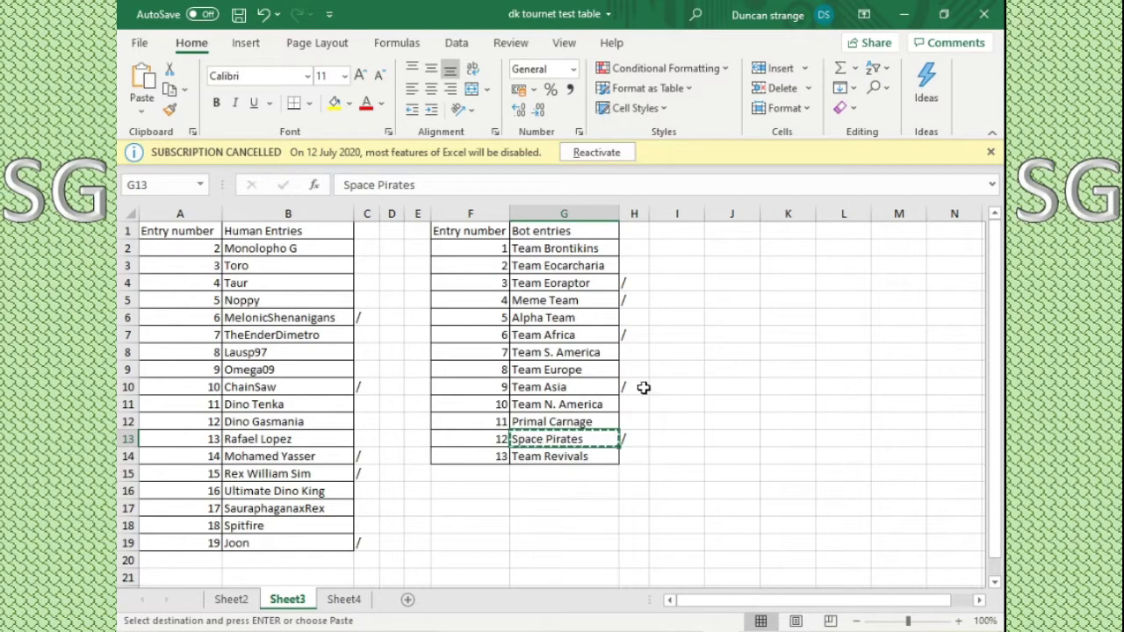
{"action": "left_click", "coordinate": [232, 599]}
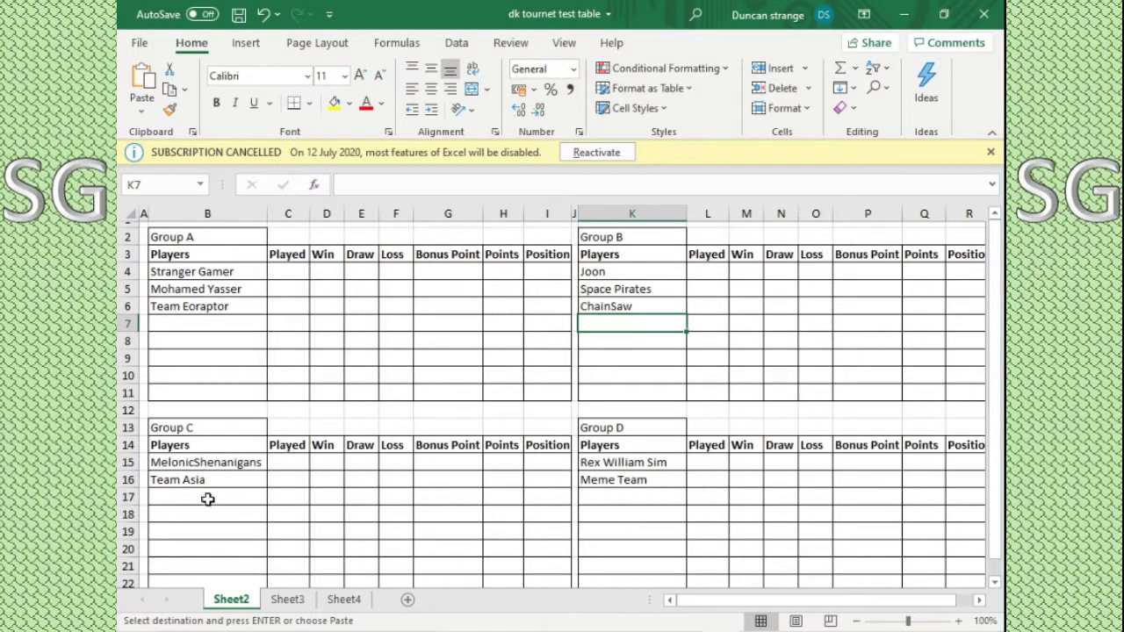
Step: Copy Team Africa from Sheet3 and paste it into Group B's fourth slot on Sheet2
{"action": "left_click", "coordinate": [287, 599]}
{"action": "left_click", "coordinate": [553, 321]}
{"action": "left_click", "coordinate": [561, 349]}
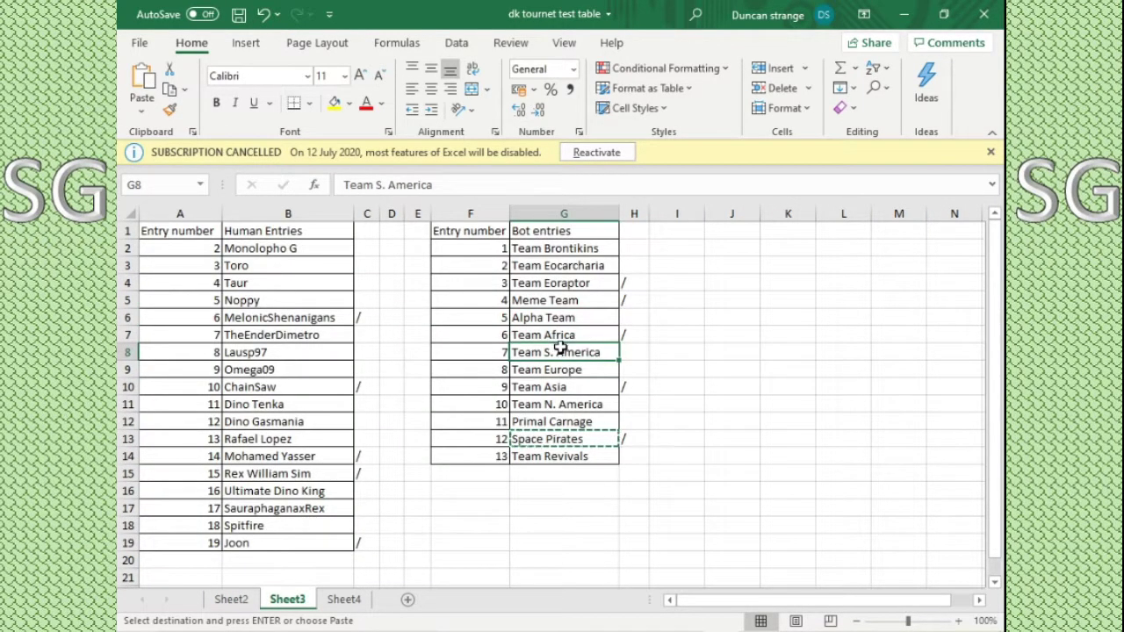
{"action": "double_click", "coordinate": [680, 369]}
{"action": "right_click", "coordinate": [590, 340]}
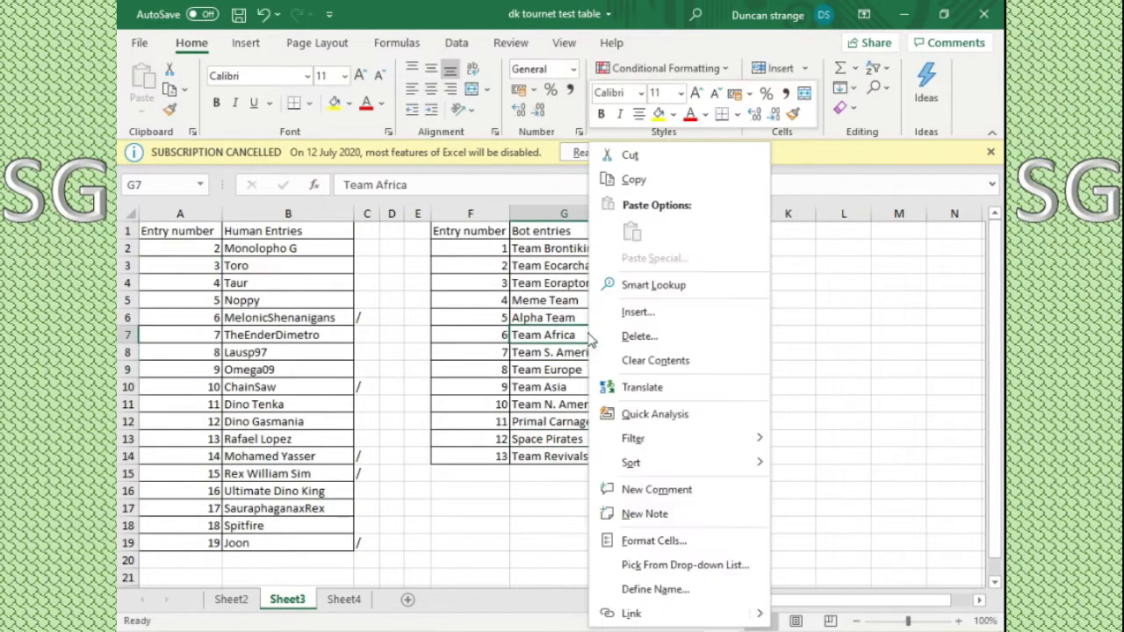
{"action": "left_click", "coordinate": [632, 179]}
{"action": "left_click", "coordinate": [231, 599]}
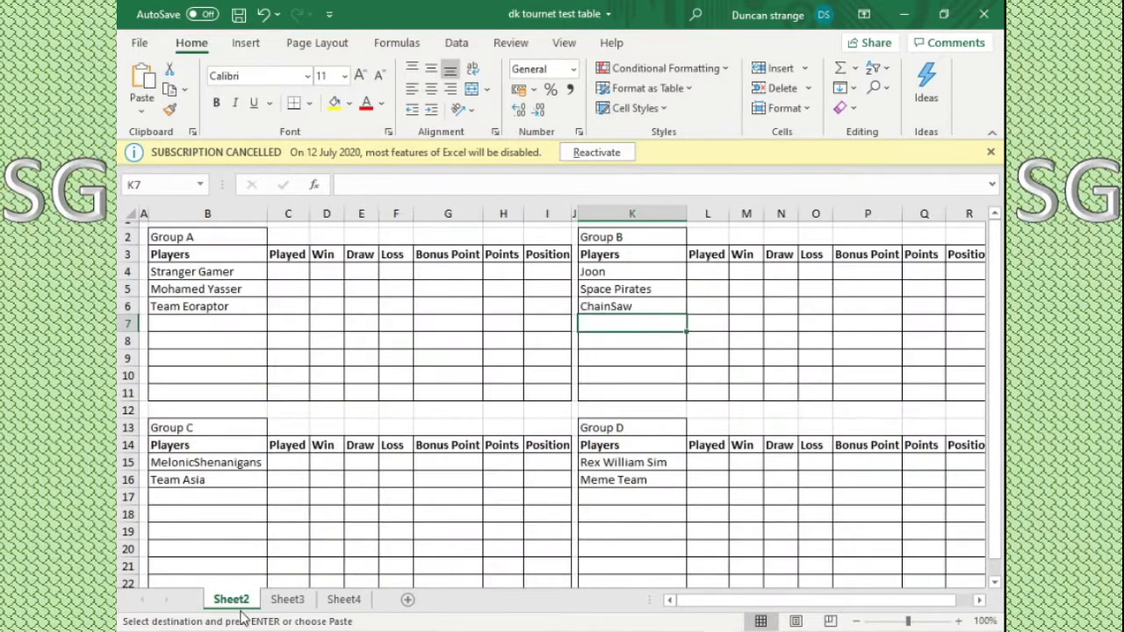
{"action": "right_click", "coordinate": [595, 324]}
{"action": "left_click", "coordinate": [662, 256]}
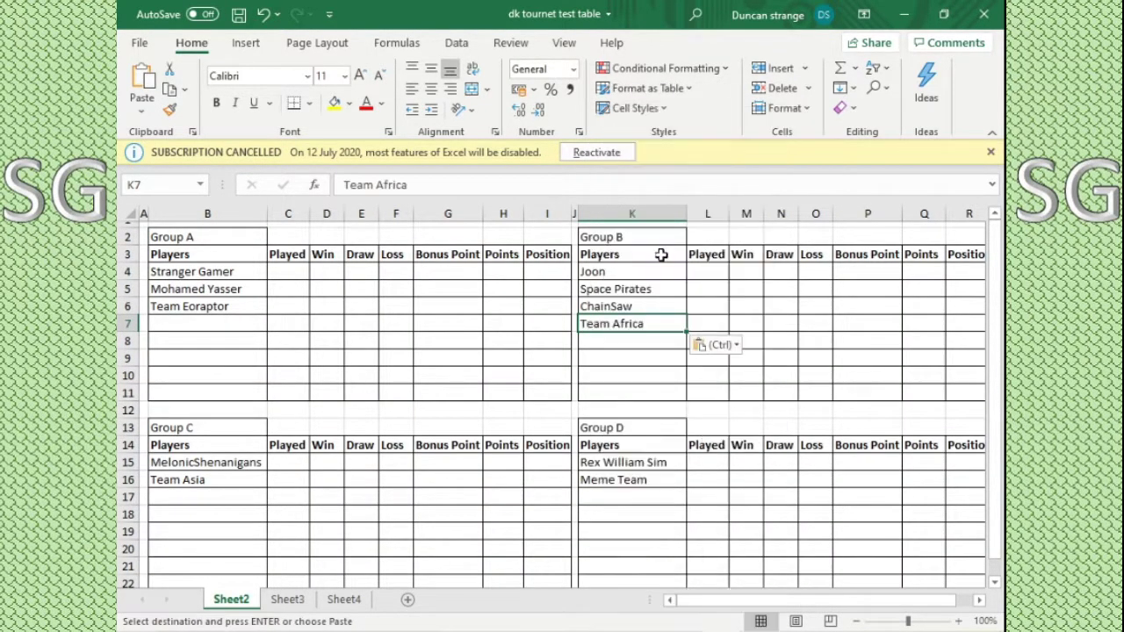
{"action": "key", "text": "Down"}
{"action": "key", "text": "Down"}
{"action": "key", "text": "Down"}
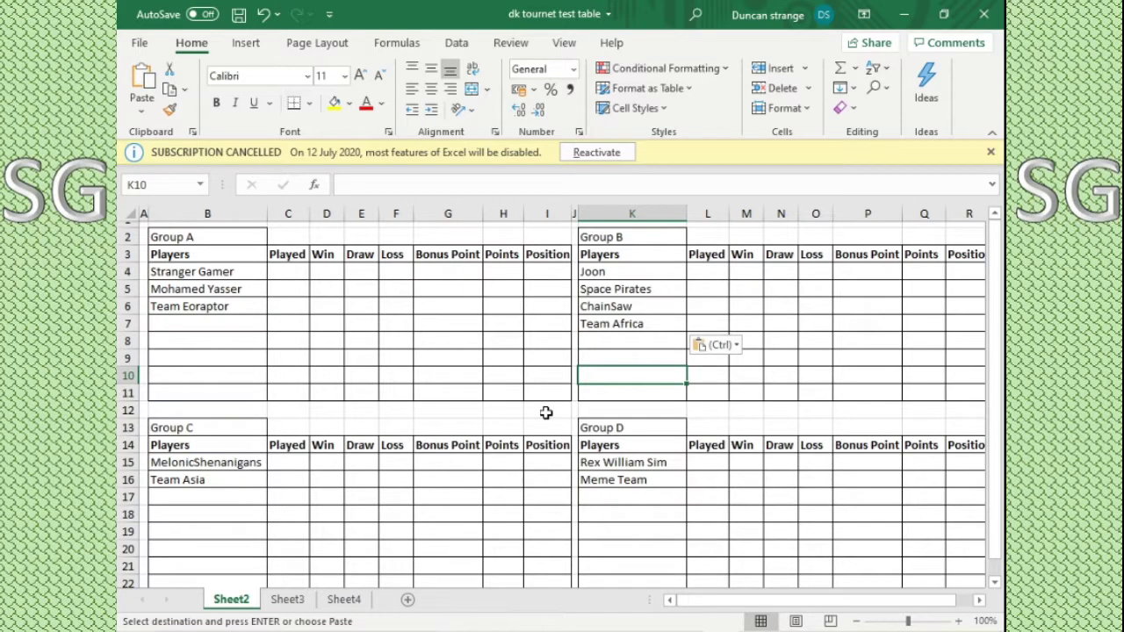
Step: Select Group C's next empty slot, then return to Sheet3 and clear a stray edit
{"action": "left_click", "coordinate": [237, 495]}
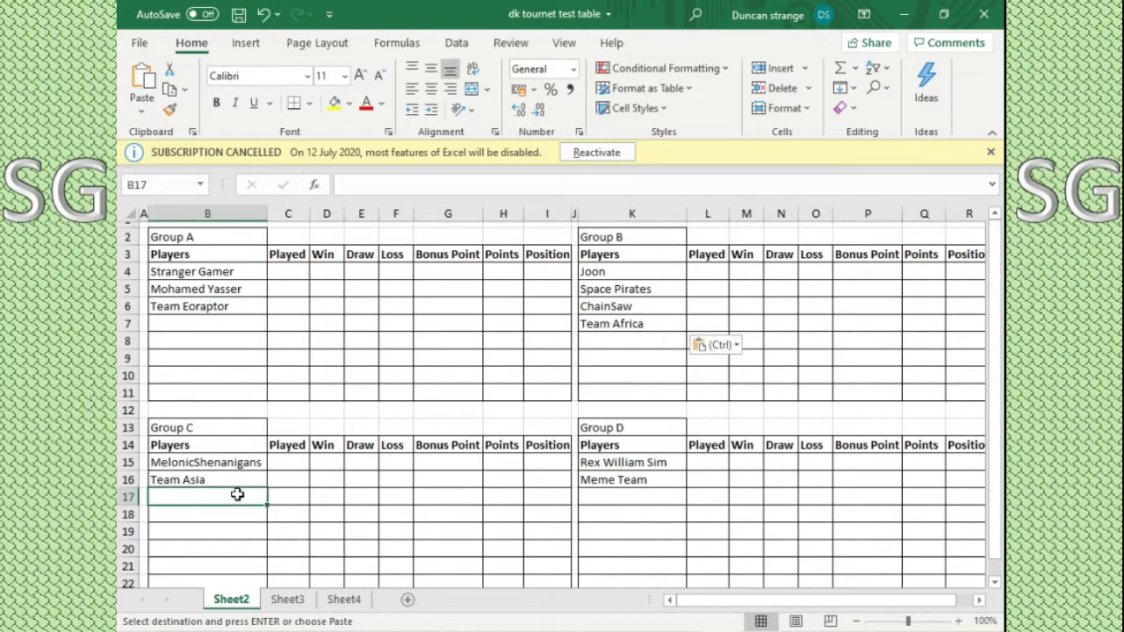
{"action": "left_click", "coordinate": [287, 599]}
{"action": "left_click", "coordinate": [417, 387]}
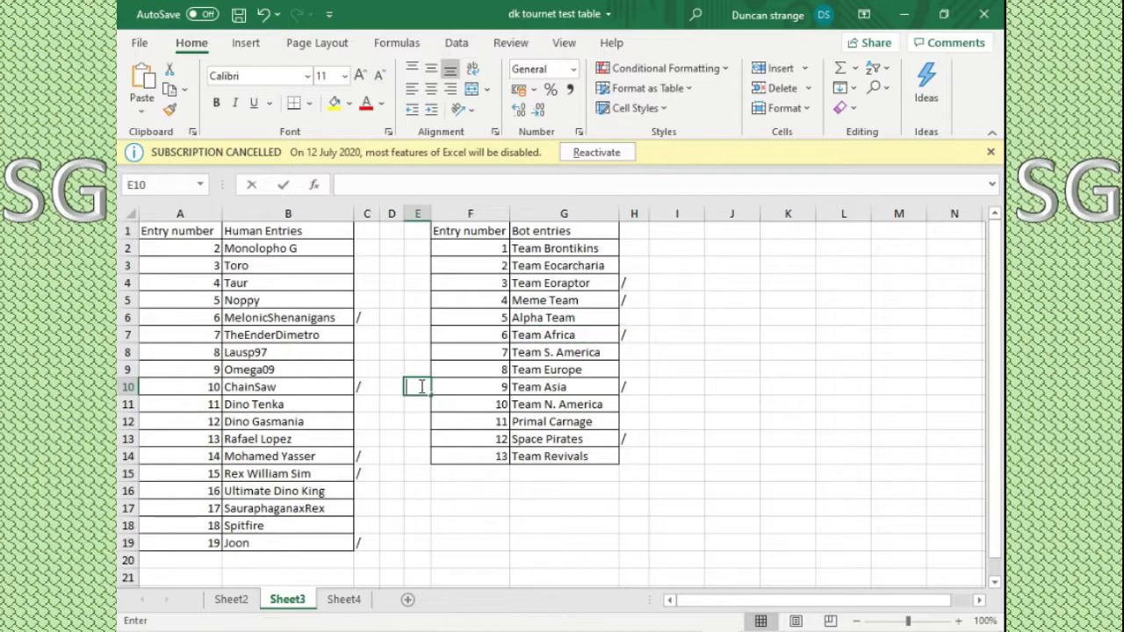
{"action": "left_click", "coordinate": [394, 348]}
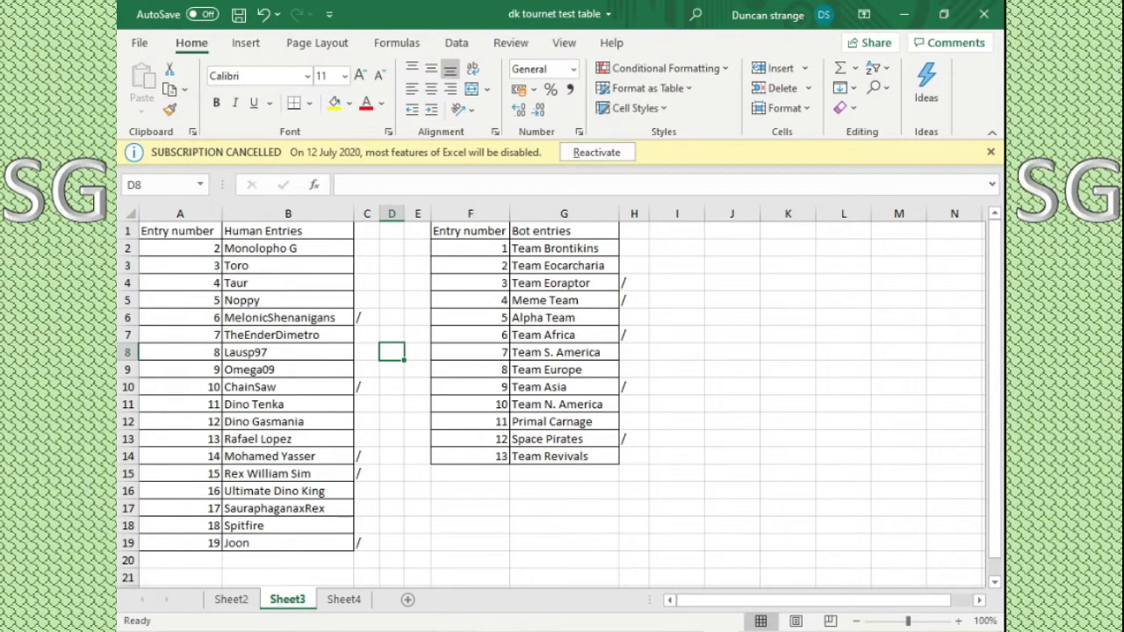
Step: Draw human entry 9 and slash-mark Omega09 as drawn in C9 on Sheet3
{"action": "key", "text": "alt+Tab"}
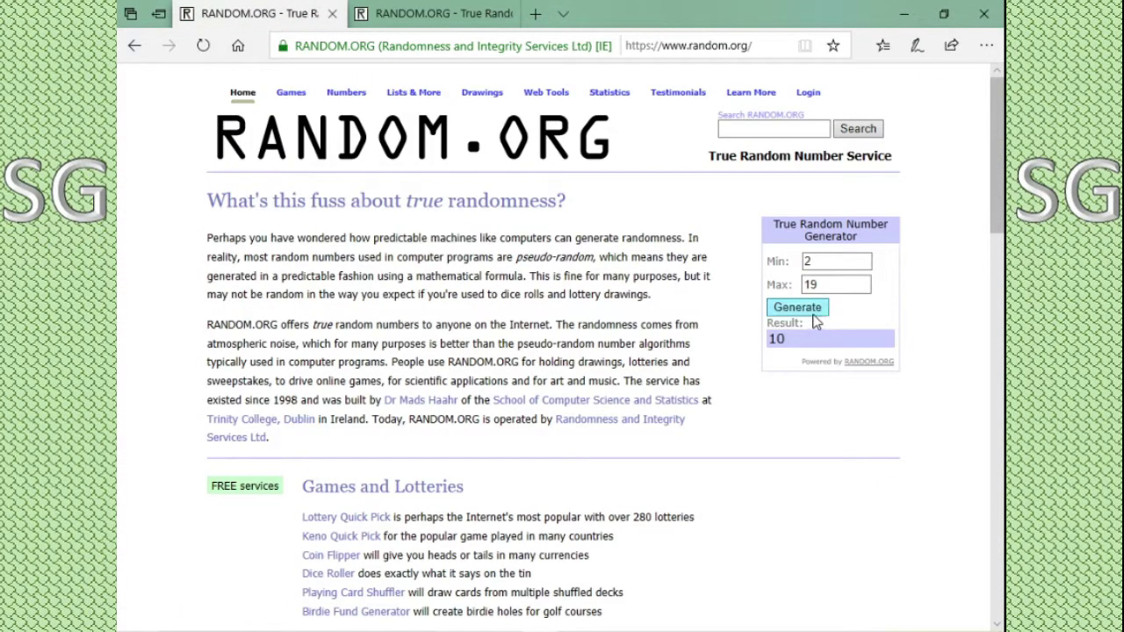
{"action": "left_click", "coordinate": [813, 315]}
{"action": "key", "text": "alt+Tab"}
{"action": "left_click", "coordinate": [369, 372]}
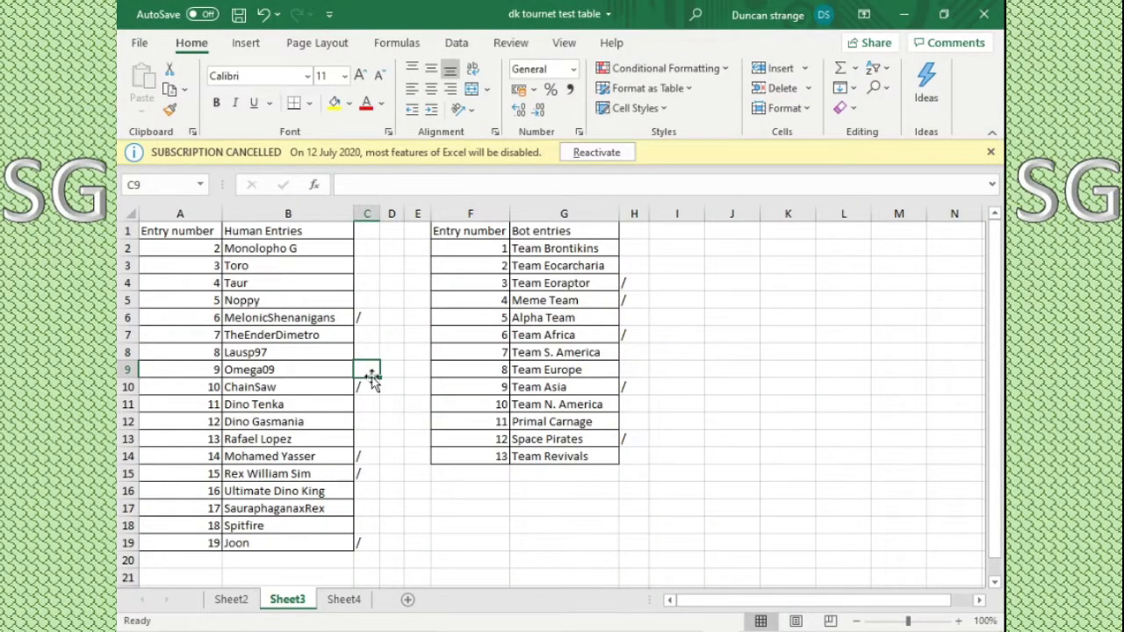
{"action": "key", "text": "slash"}
{"action": "key", "text": "Escape"}
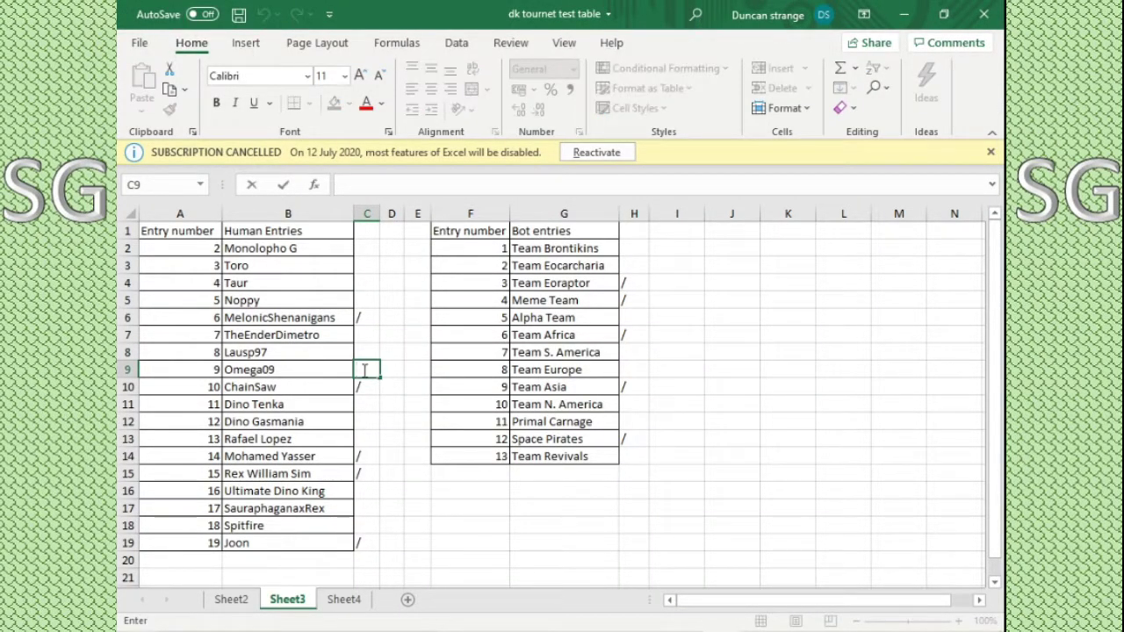
Step: Copy Omega09 and paste it into Group C's third slot (B17) on Sheet2
{"action": "right_click", "coordinate": [294, 374]}
{"action": "left_click", "coordinate": [339, 180]}
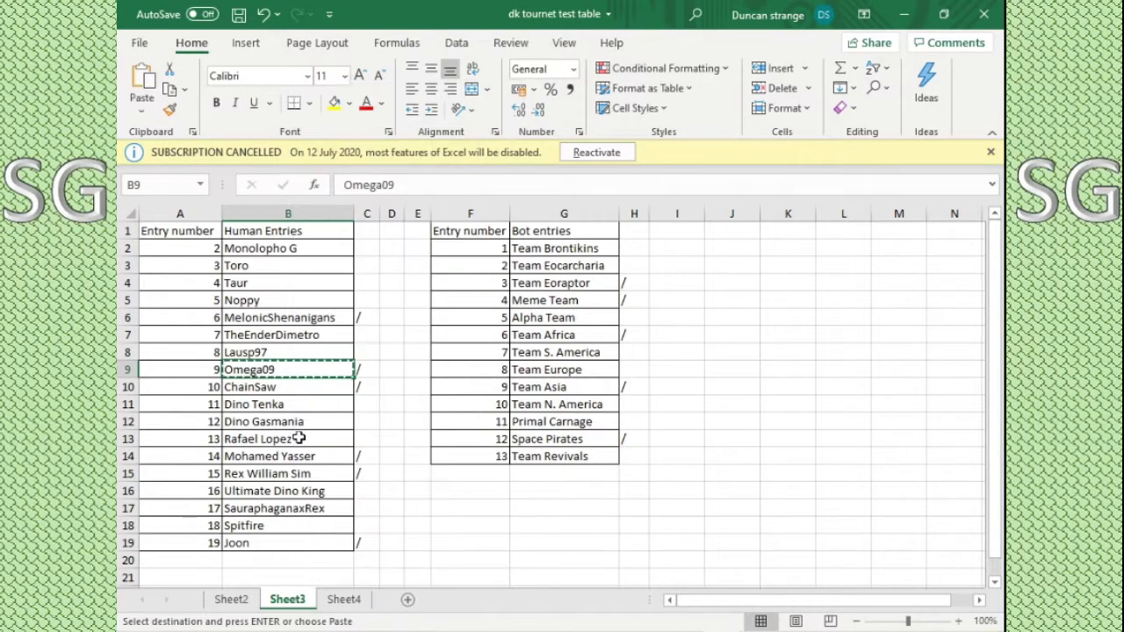
{"action": "left_click", "coordinate": [241, 601]}
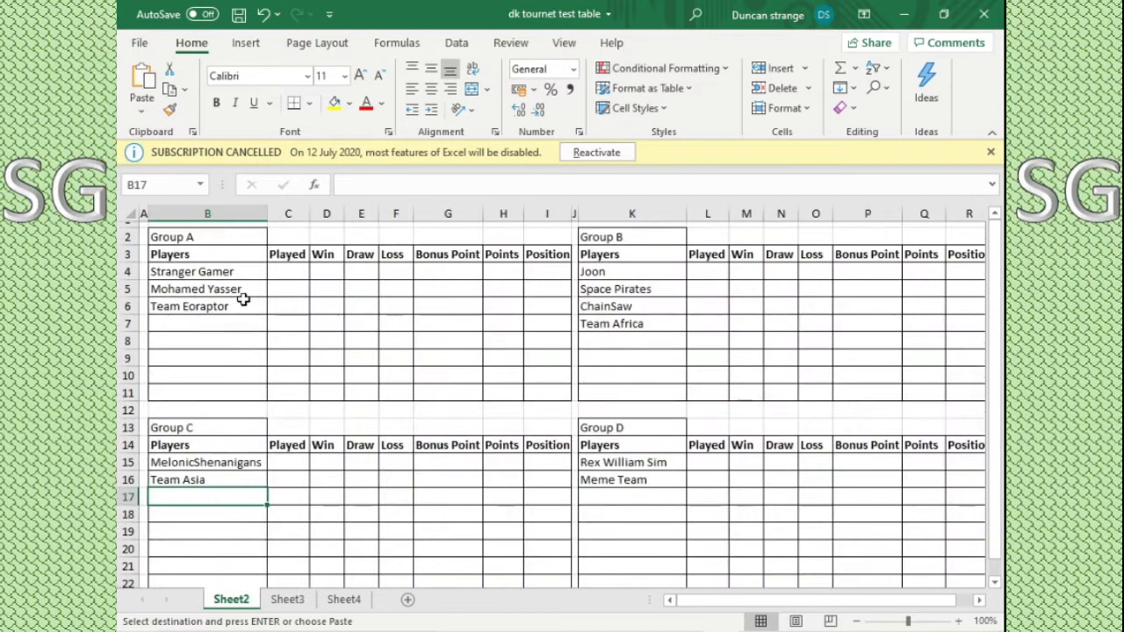
{"action": "right_click", "coordinate": [221, 494]}
{"action": "left_click", "coordinate": [291, 122]}
{"action": "left_click", "coordinate": [207, 524]}
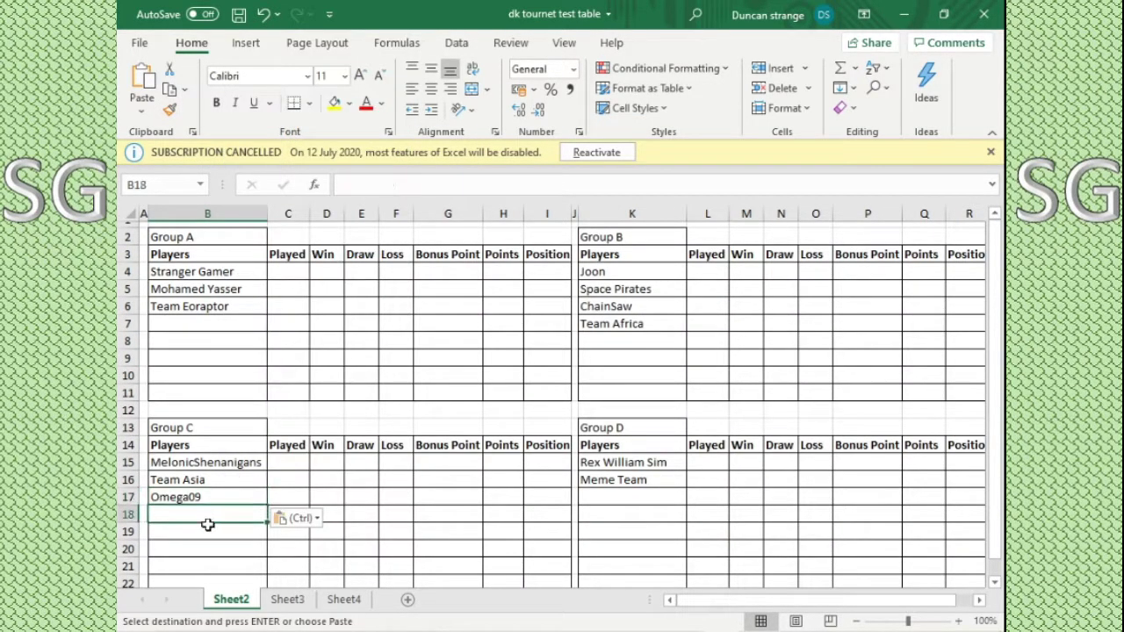
{"action": "left_click", "coordinate": [287, 598]}
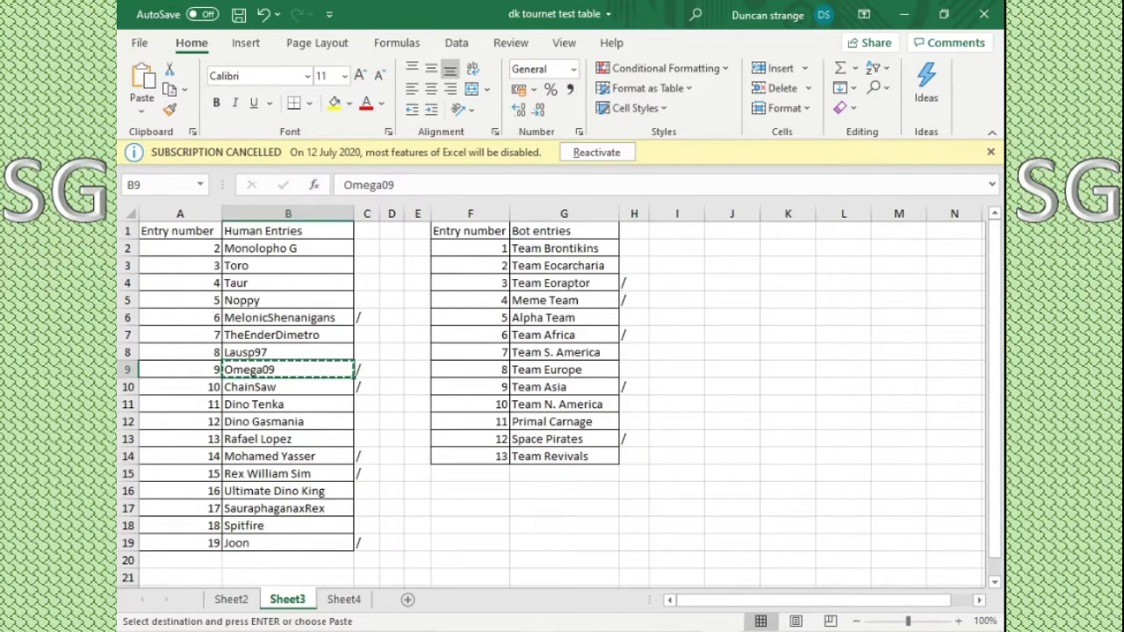
Step: Draw a bot entry number in the 1–13 range and mark Team S. America as drawn
{"action": "key", "text": "alt+Tab"}
{"action": "left_click", "coordinate": [430, 13]}
{"action": "left_click", "coordinate": [798, 308]}
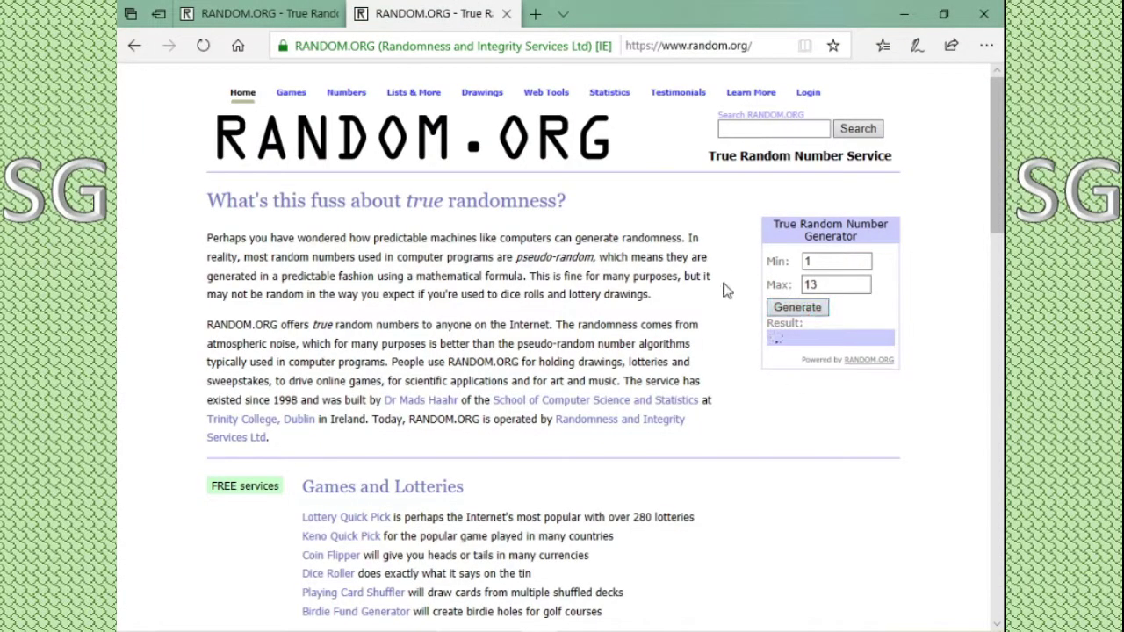
{"action": "key", "text": "alt+Tab"}
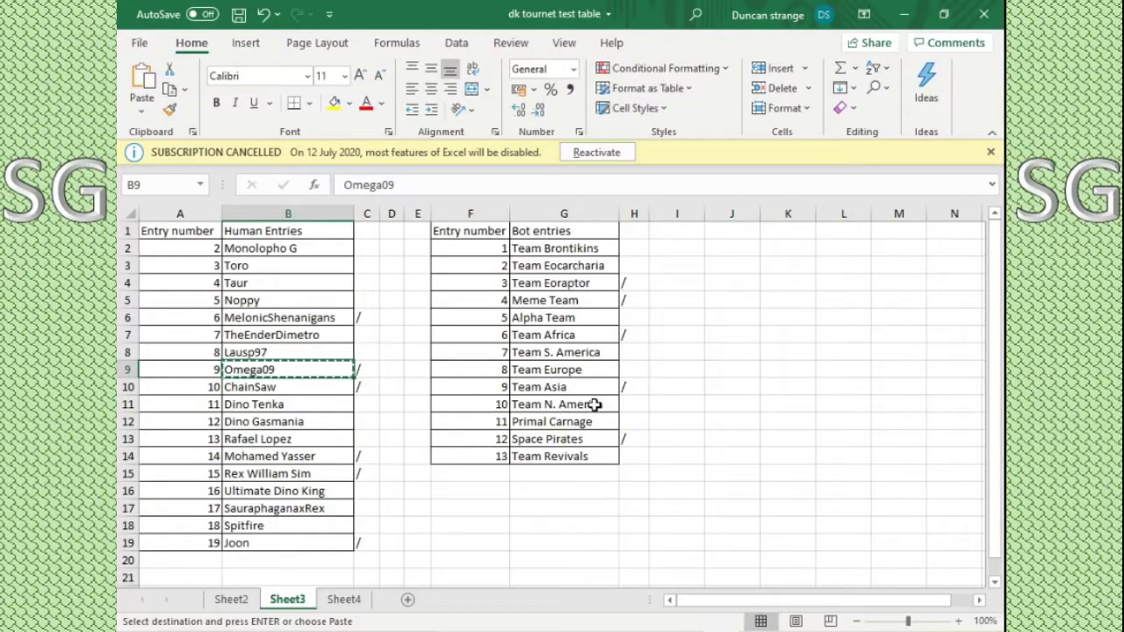
{"action": "left_click", "coordinate": [630, 357]}
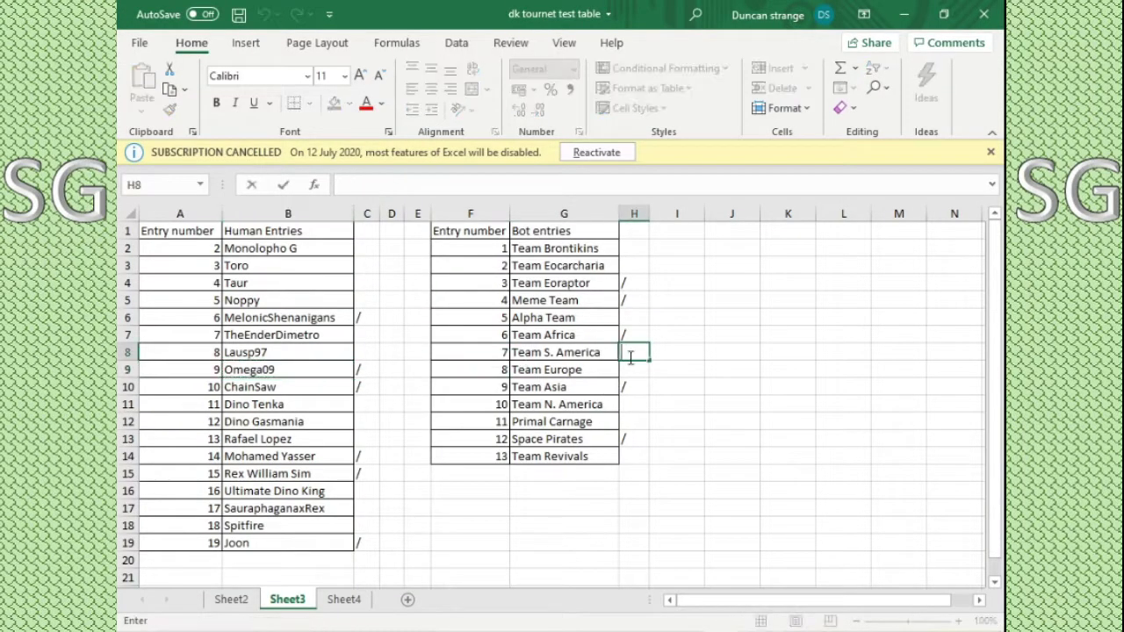
Step: Copy Team S. America into Group C's fourth slot on Sheet2
{"action": "right_click", "coordinate": [567, 356]}
{"action": "left_click", "coordinate": [617, 180]}
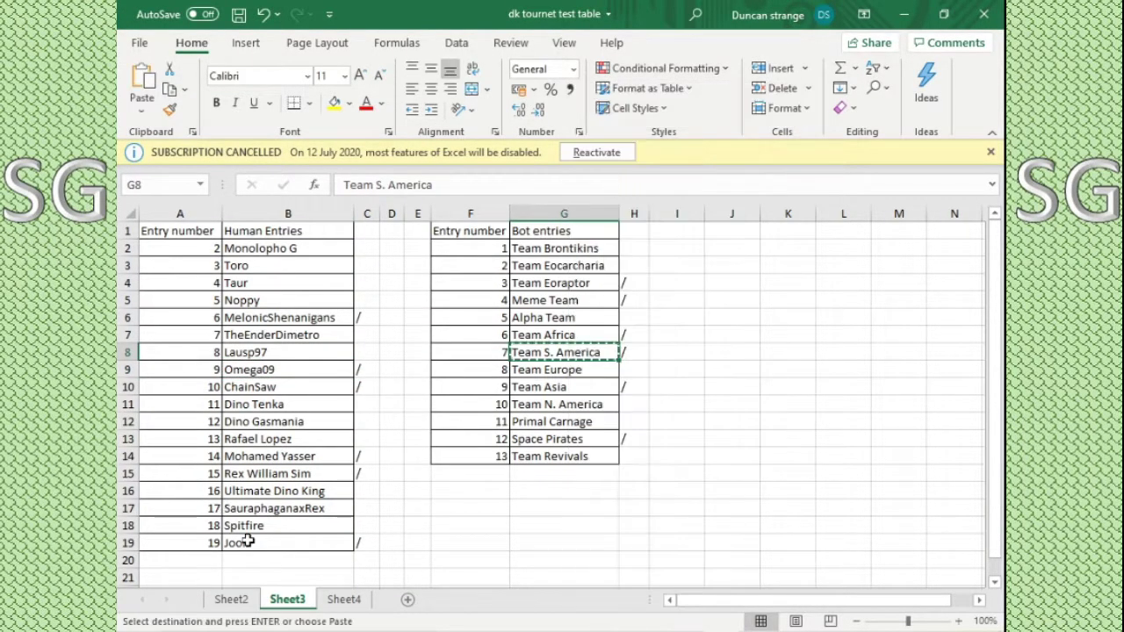
{"action": "left_click", "coordinate": [231, 600]}
{"action": "right_click", "coordinate": [216, 525]}
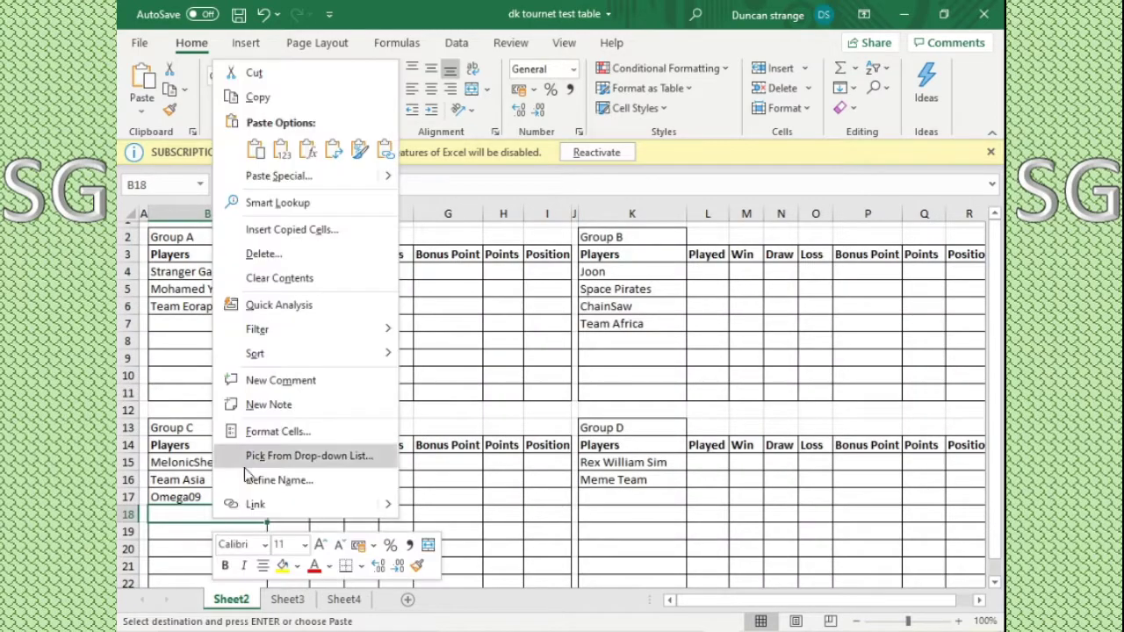
{"action": "left_click", "coordinate": [283, 150]}
{"action": "left_click", "coordinate": [395, 462]}
{"action": "left_click", "coordinate": [617, 498]}
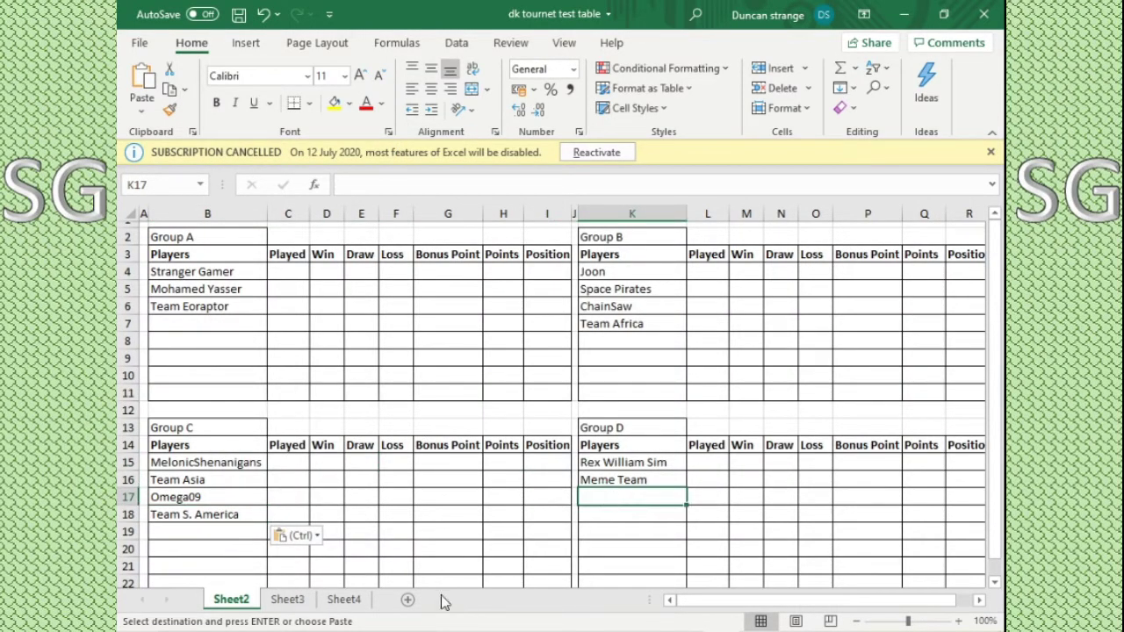
{"action": "left_click", "coordinate": [287, 599]}
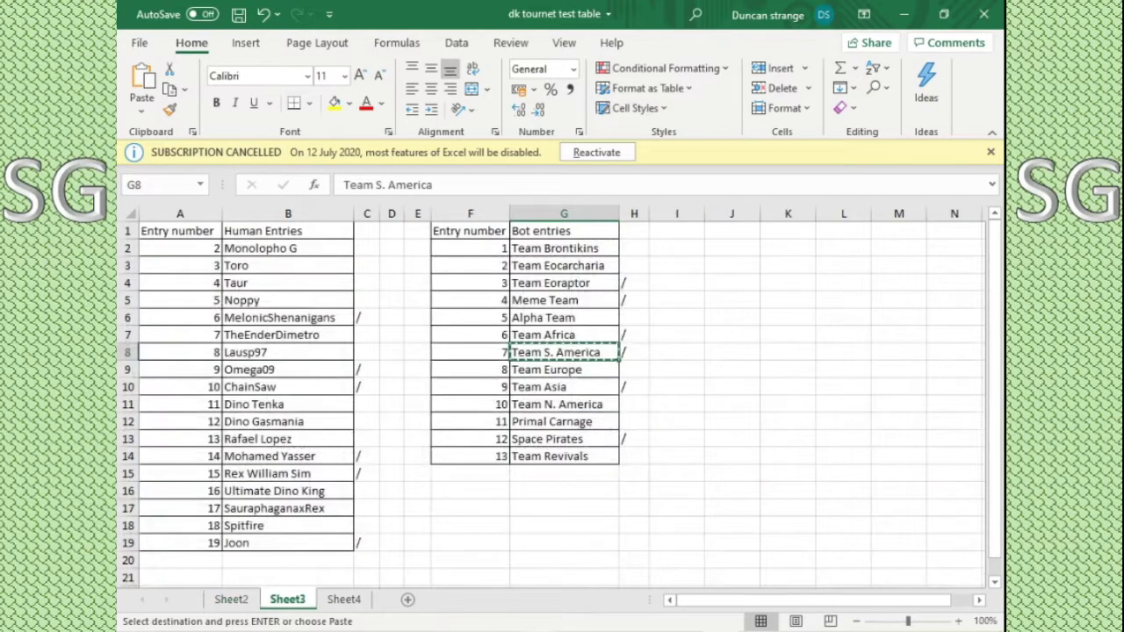
{"action": "key", "text": "alt+Tab"}
{"action": "left_click", "coordinate": [278, 12]}
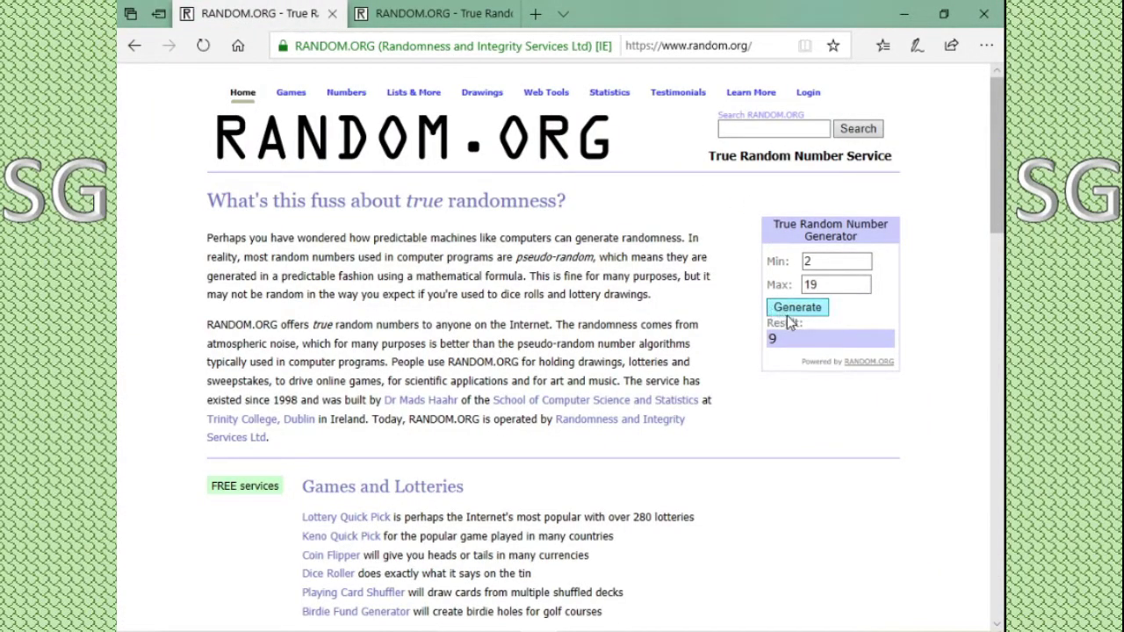
{"action": "left_click", "coordinate": [788, 313]}
{"action": "key", "text": "alt+Tab"}
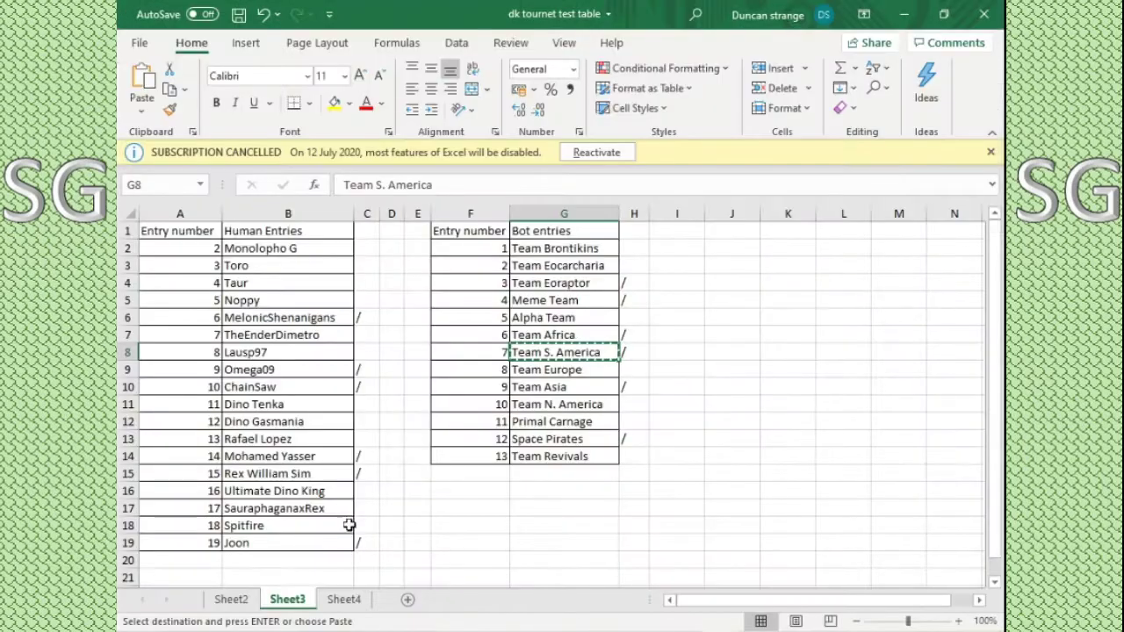
{"action": "left_click", "coordinate": [296, 356]}
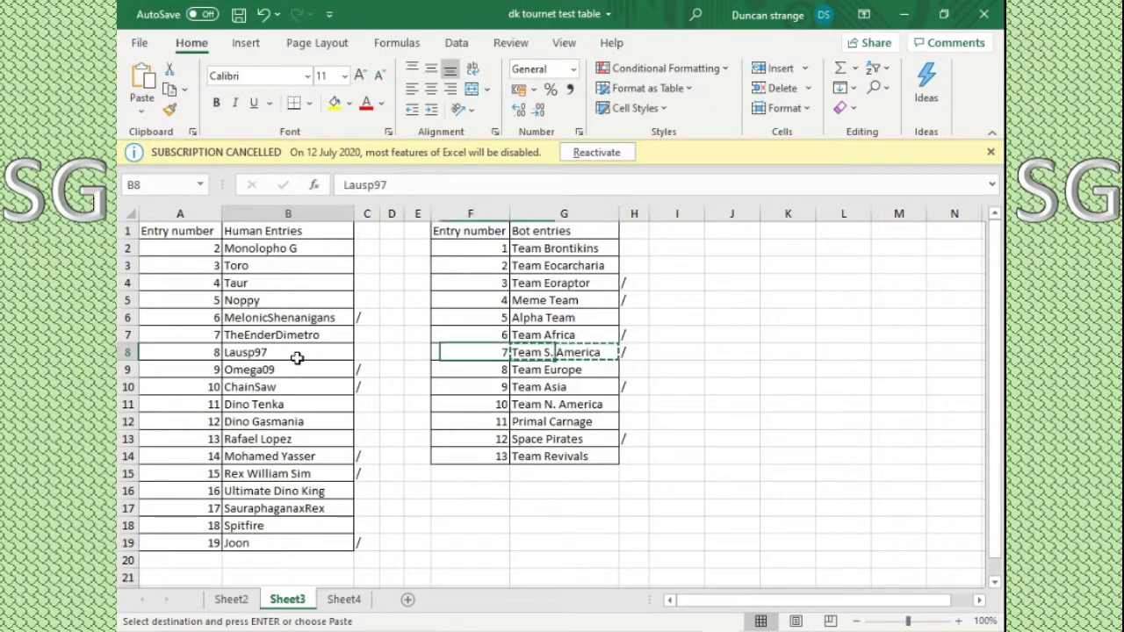
{"action": "left_click", "coordinate": [365, 352]}
{"action": "left_click", "coordinate": [313, 352]}
Step: Copy Lausp97 and paste it into Group D's third slot (K17) on Sheet2
{"action": "right_click", "coordinate": [313, 352]}
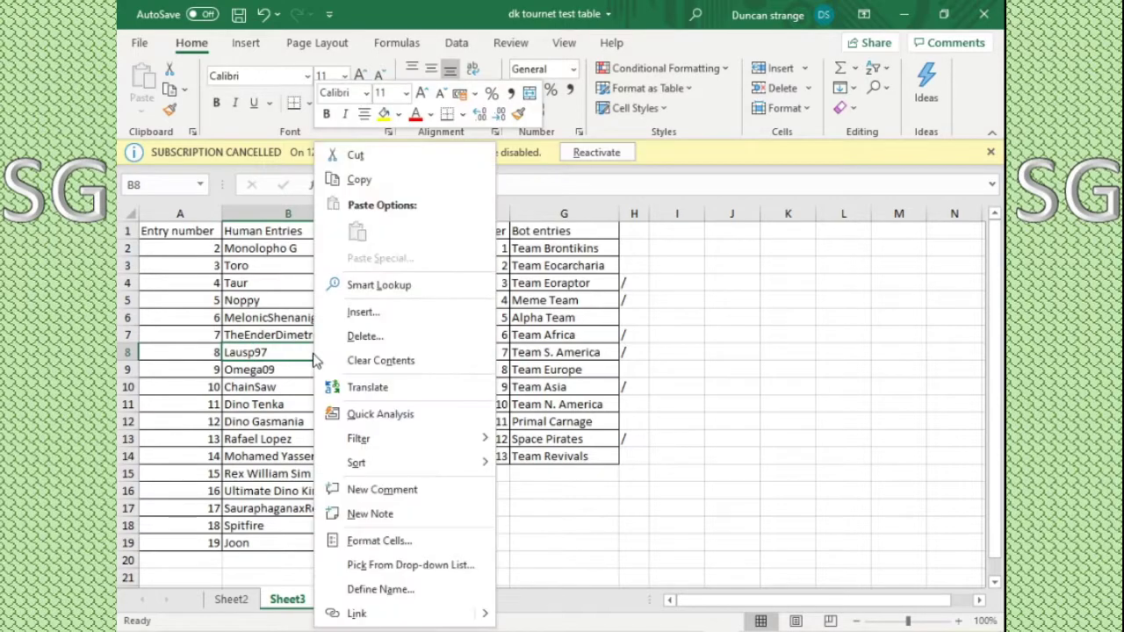
{"action": "left_click", "coordinate": [361, 180]}
{"action": "left_click", "coordinate": [231, 599]}
{"action": "left_click", "coordinate": [647, 500]}
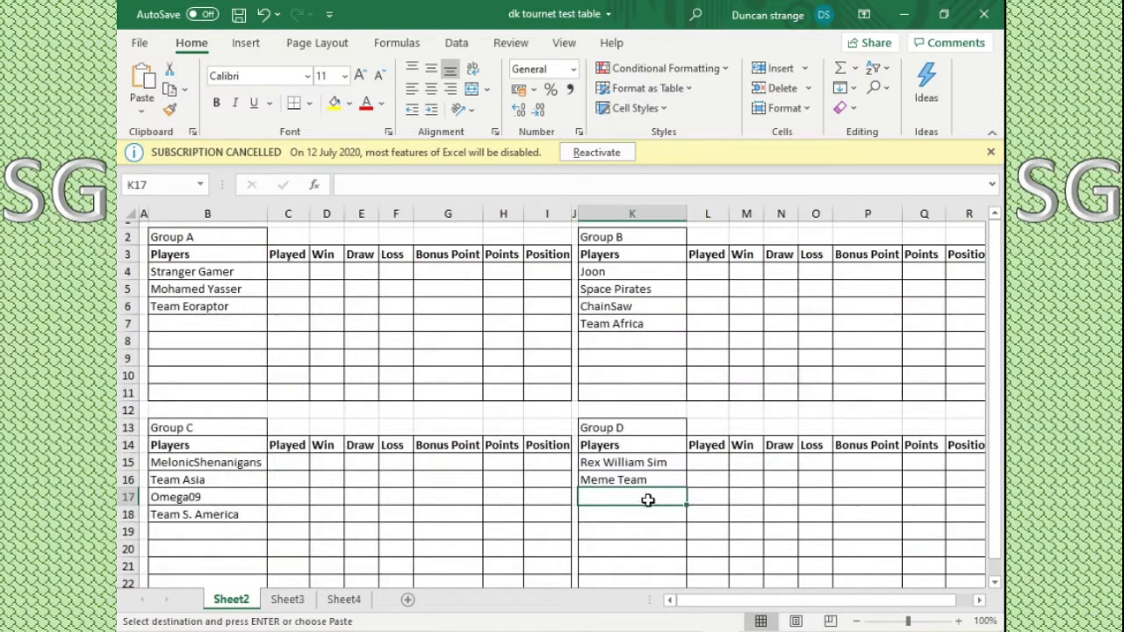
{"action": "right_click", "coordinate": [642, 499]}
{"action": "left_click", "coordinate": [712, 132]}
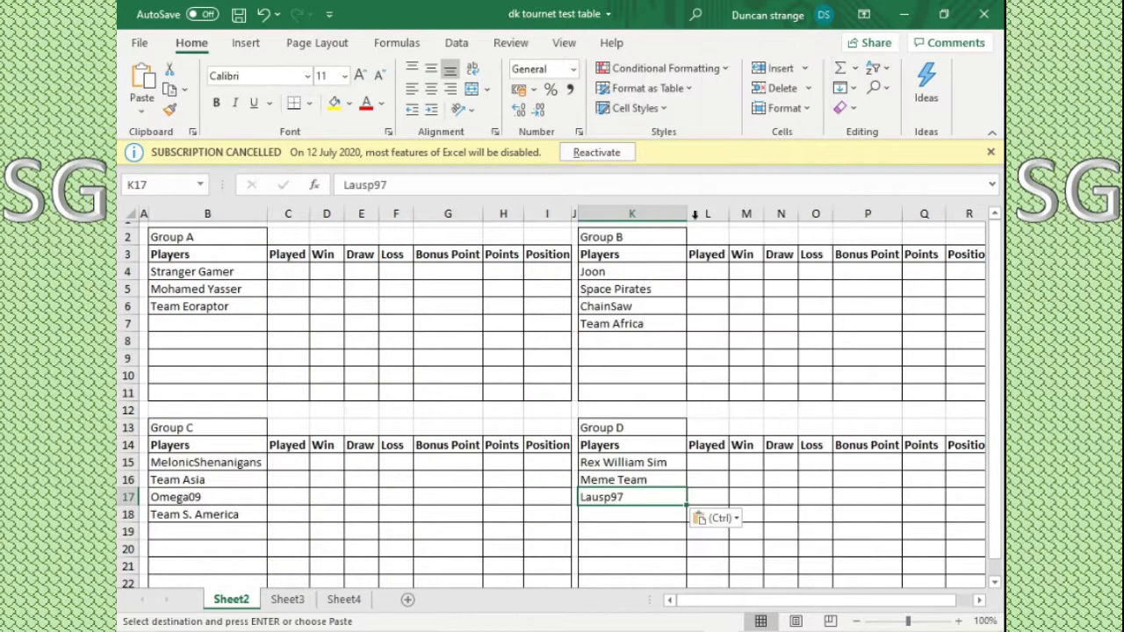
{"action": "left_click", "coordinate": [606, 511]}
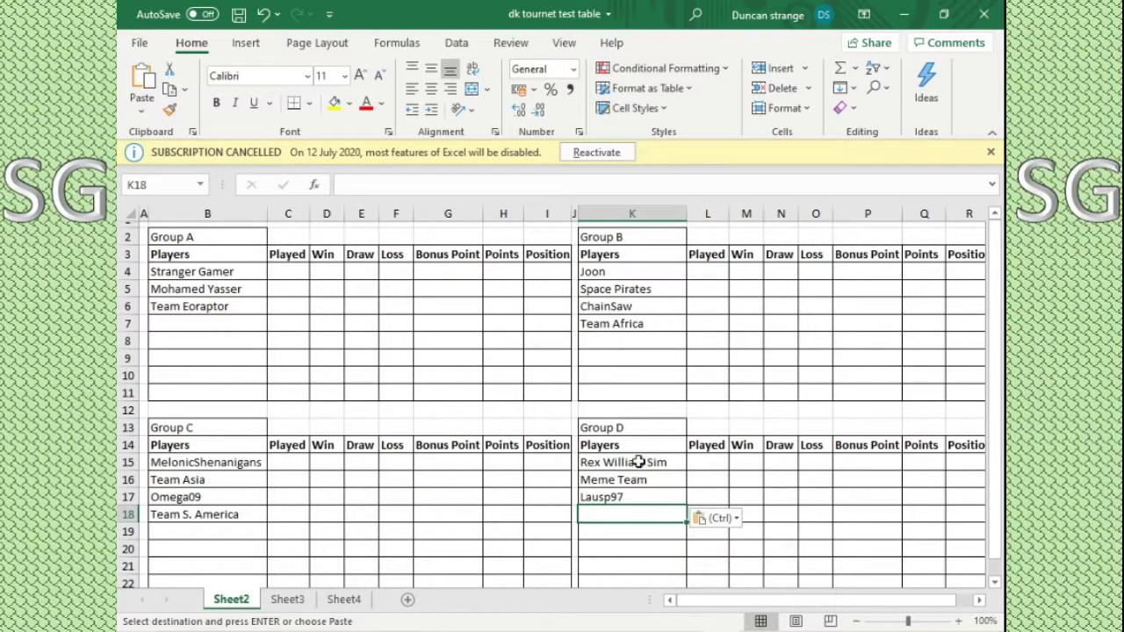
{"action": "left_click", "coordinate": [287, 599]}
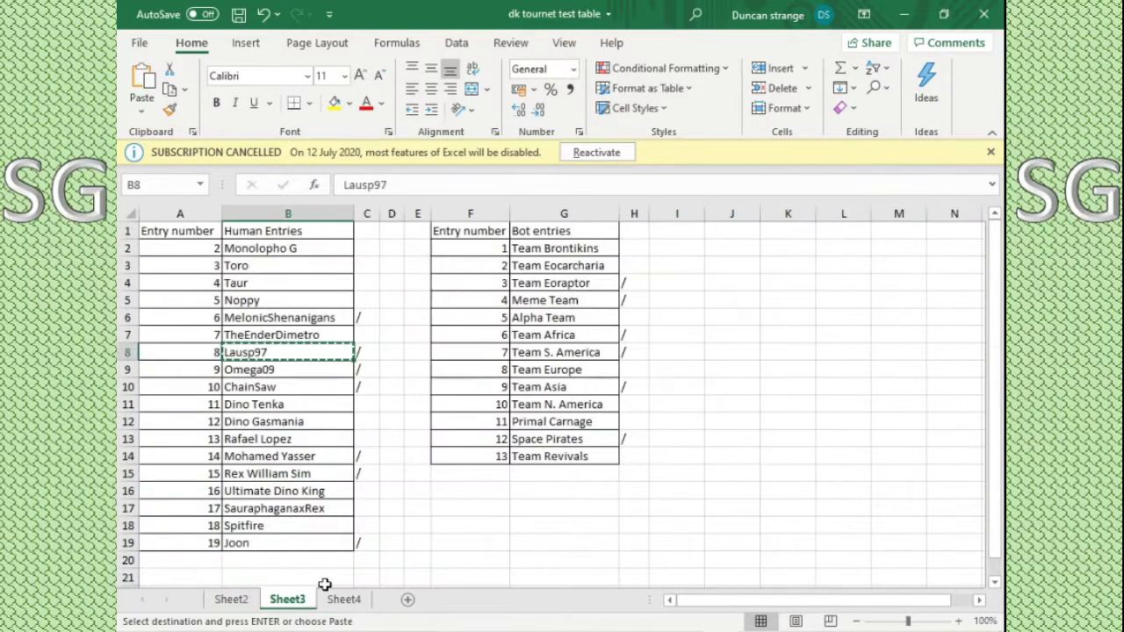
Step: Draw bot entry 2 and slash-mark Team Eocarcharia as drawn in H3 on Sheet3
{"action": "left_click", "coordinate": [417, 384]}
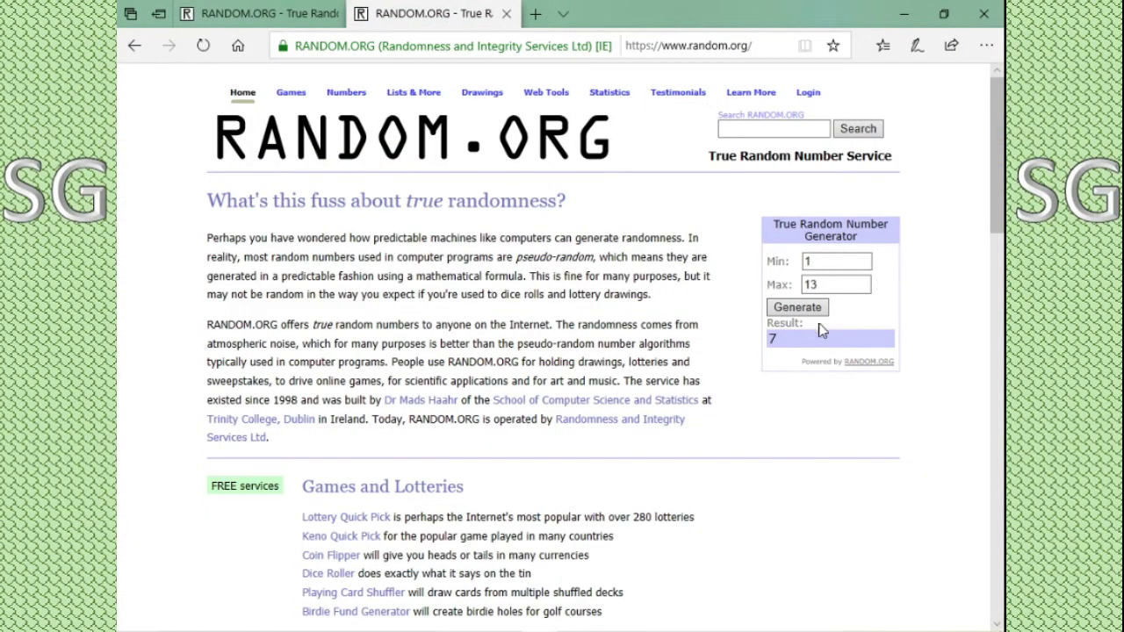
{"action": "left_click", "coordinate": [815, 310]}
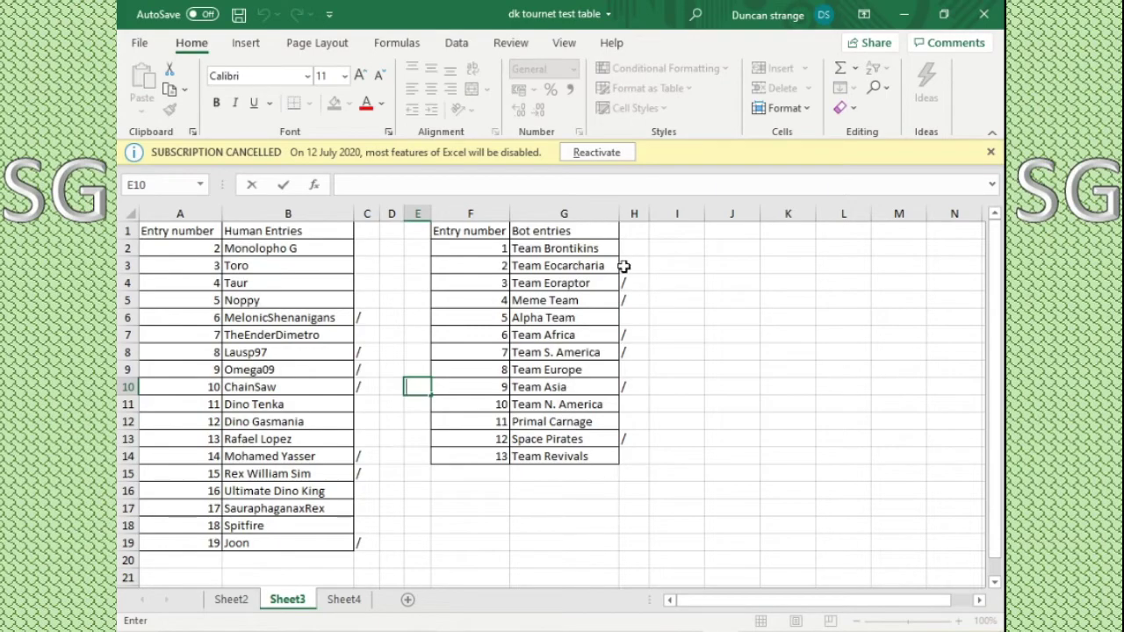
{"action": "left_click", "coordinate": [633, 264]}
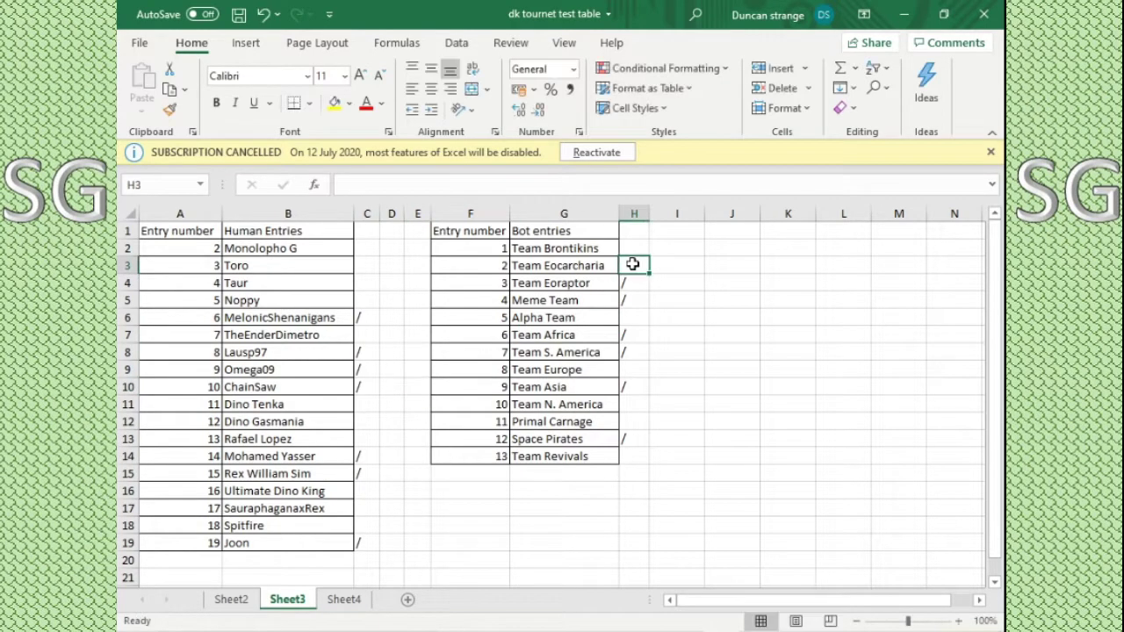
{"action": "left_click", "coordinate": [632, 283]}
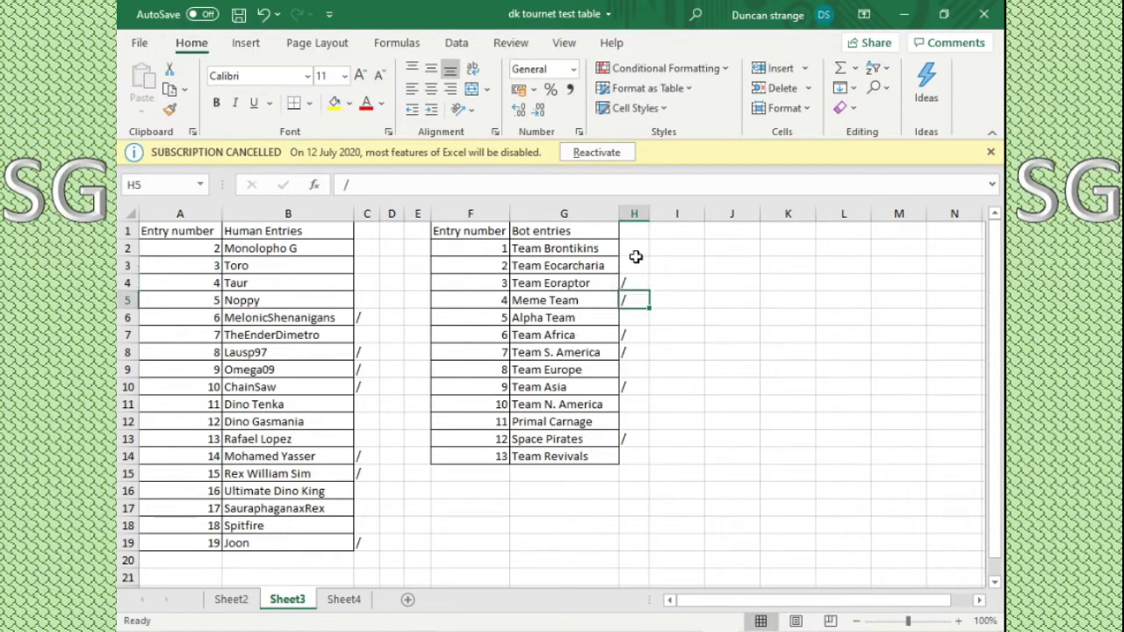
{"action": "left_click", "coordinate": [635, 254]}
{"action": "left_click", "coordinate": [637, 261]}
{"action": "type", "text": "/"}
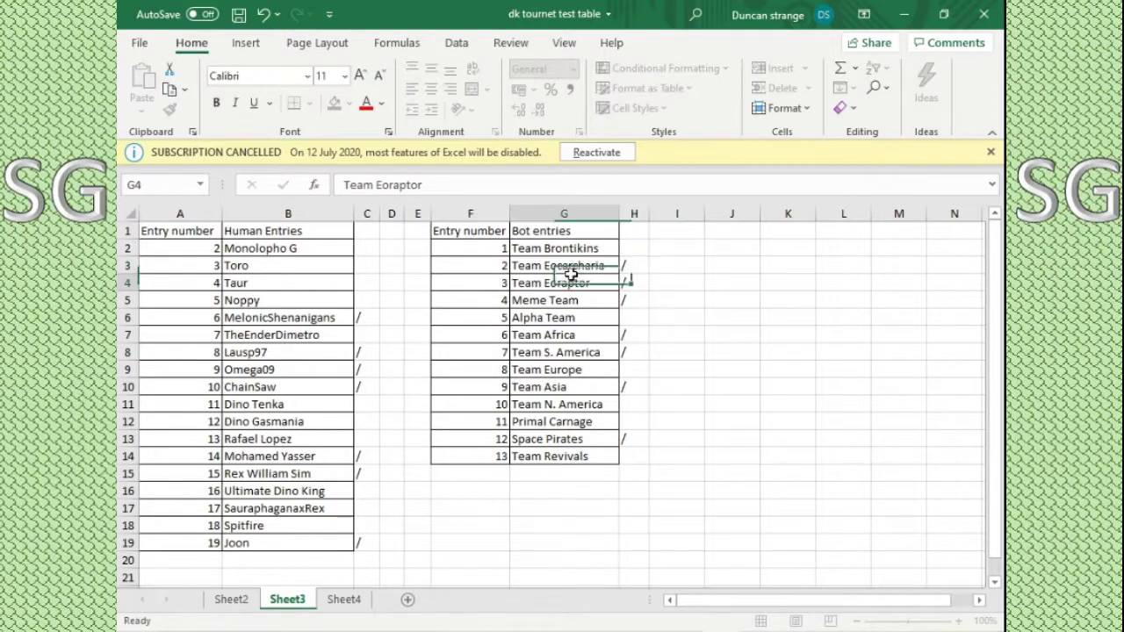
Step: Copy Team Eocarcharia into Group D's fourth slot (K18) on Sheet2
{"action": "left_click", "coordinate": [563, 266]}
{"action": "right_click", "coordinate": [563, 266]}
{"action": "left_click", "coordinate": [606, 179]}
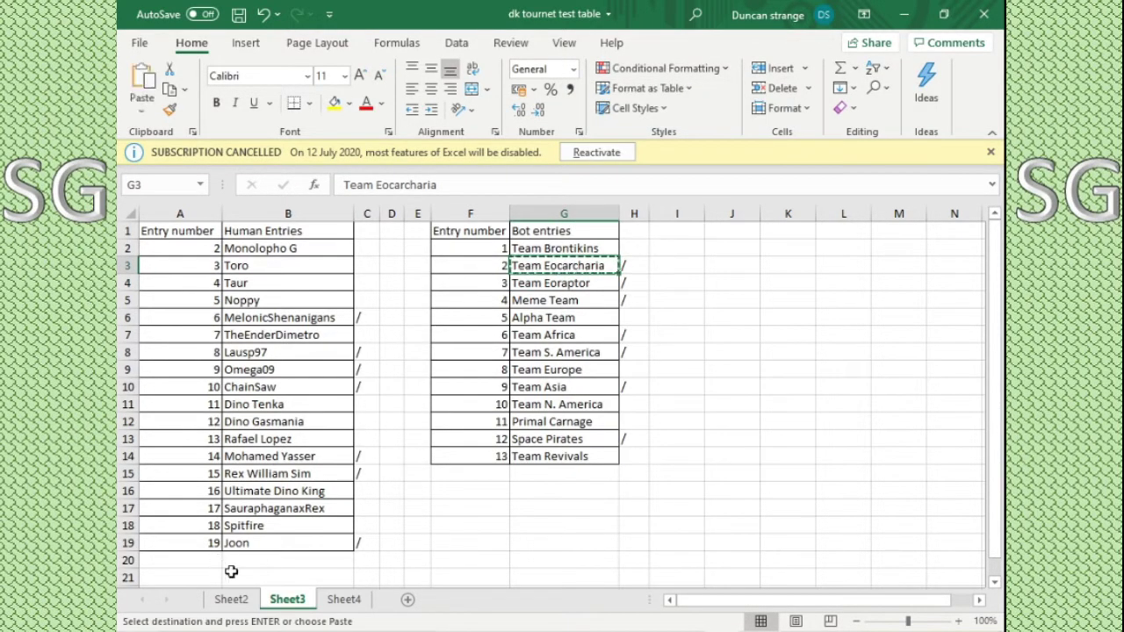
{"action": "left_click", "coordinate": [235, 600]}
{"action": "right_click", "coordinate": [609, 518]}
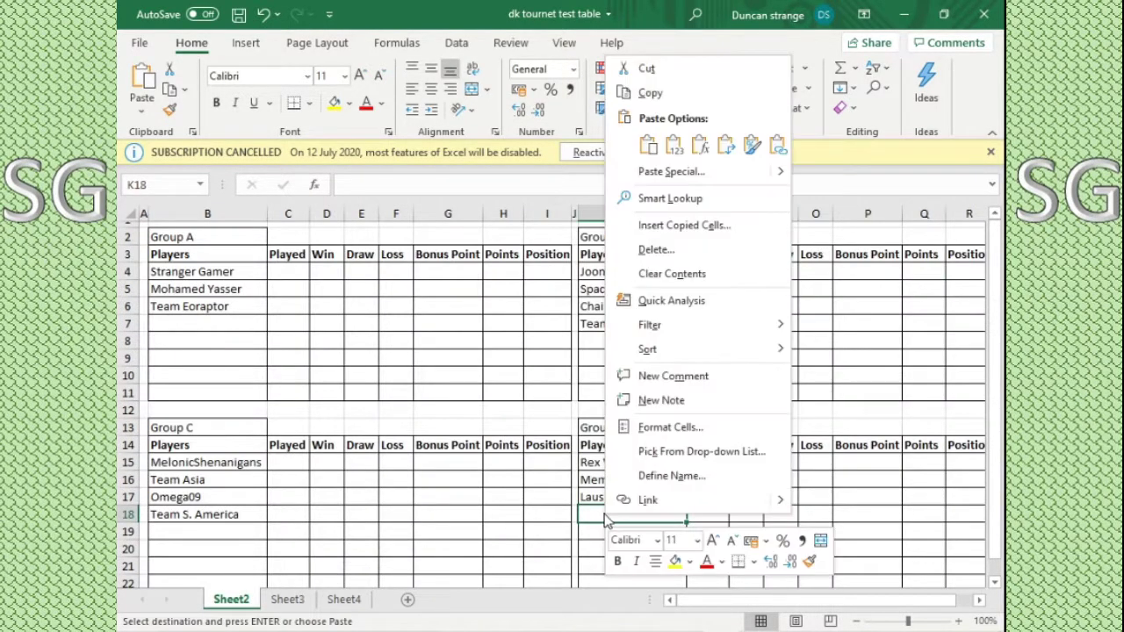
{"action": "left_click", "coordinate": [673, 146]}
{"action": "left_click", "coordinate": [631, 410]}
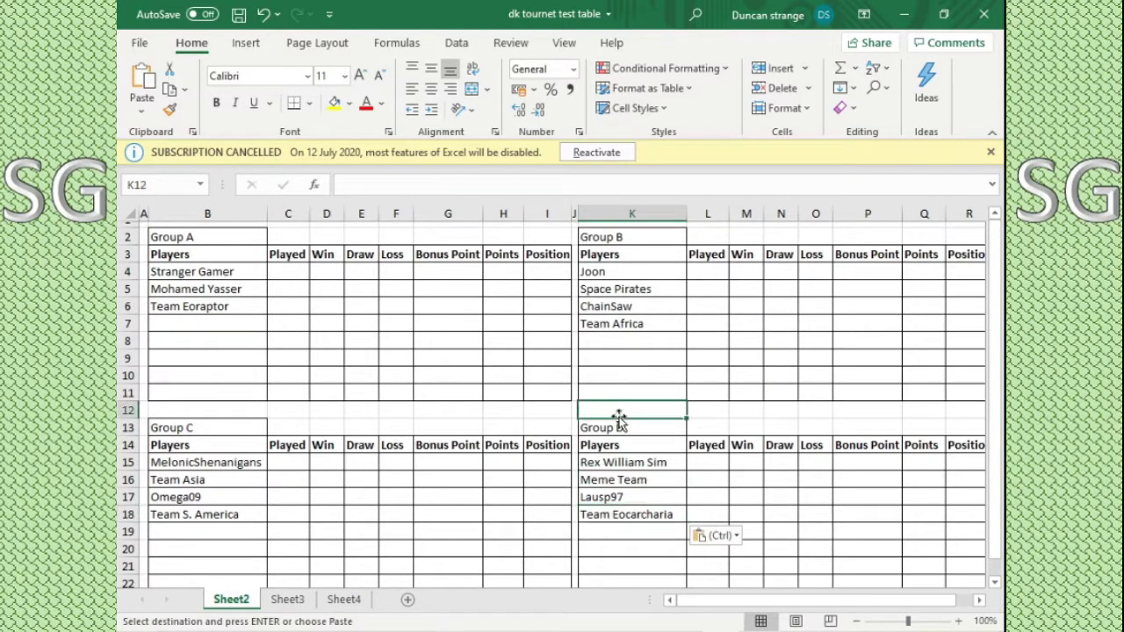
{"action": "scroll", "coordinate": [617, 407], "scroll_direction": "down", "scroll_amount": 1}
{"action": "scroll", "coordinate": [747, 421], "scroll_direction": "up", "scroll_amount": 1}
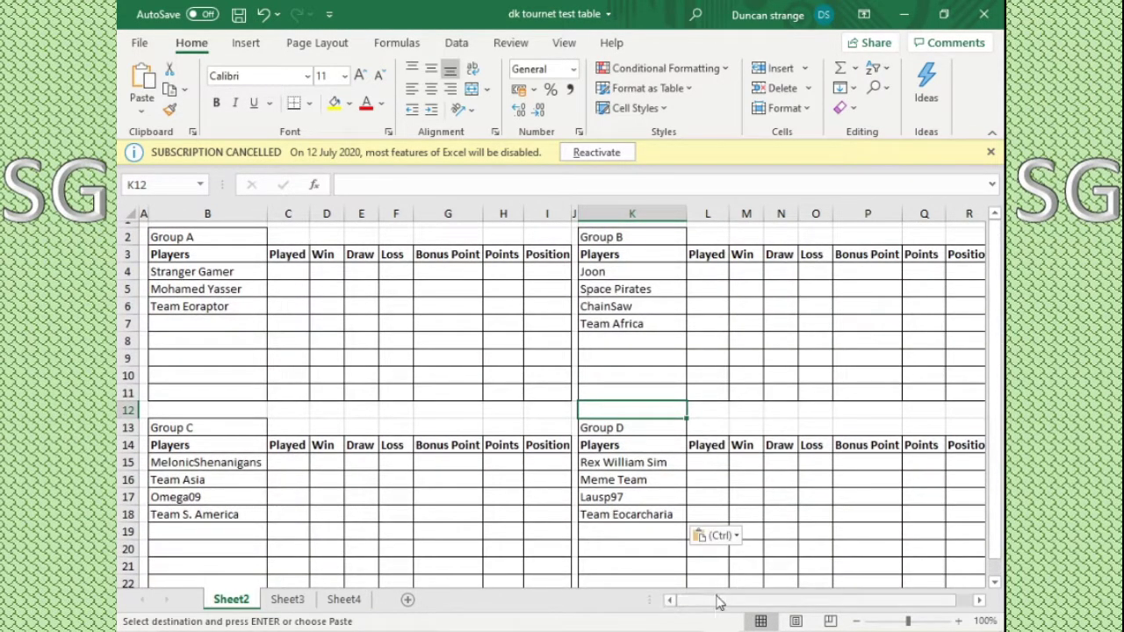
{"action": "left_click", "coordinate": [289, 599]}
{"action": "left_click", "coordinate": [638, 335]}
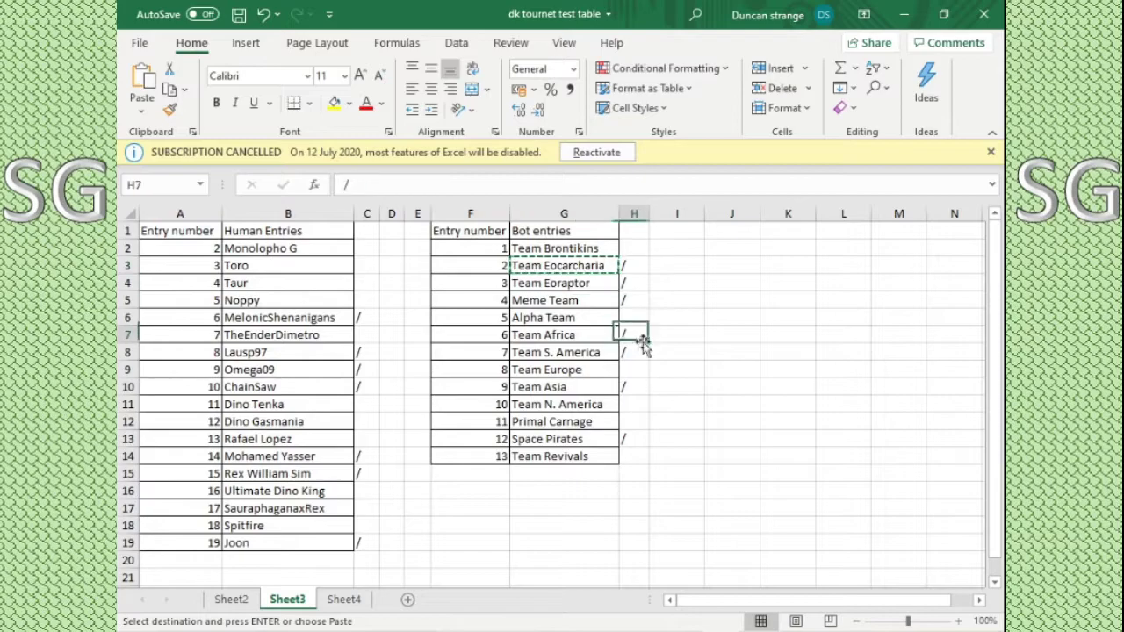
Step: Draw a random human entry number from 2–19 on random.org, getting 11
{"action": "key", "text": "alt+Tab"}
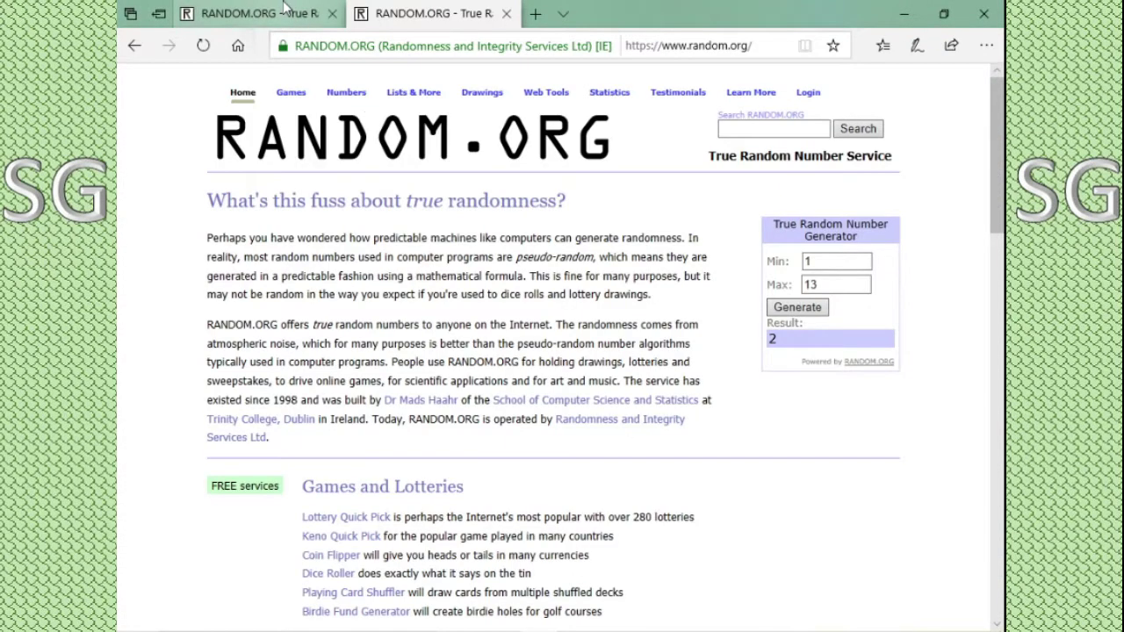
{"action": "left_click", "coordinate": [264, 13]}
{"action": "left_click", "coordinate": [786, 310]}
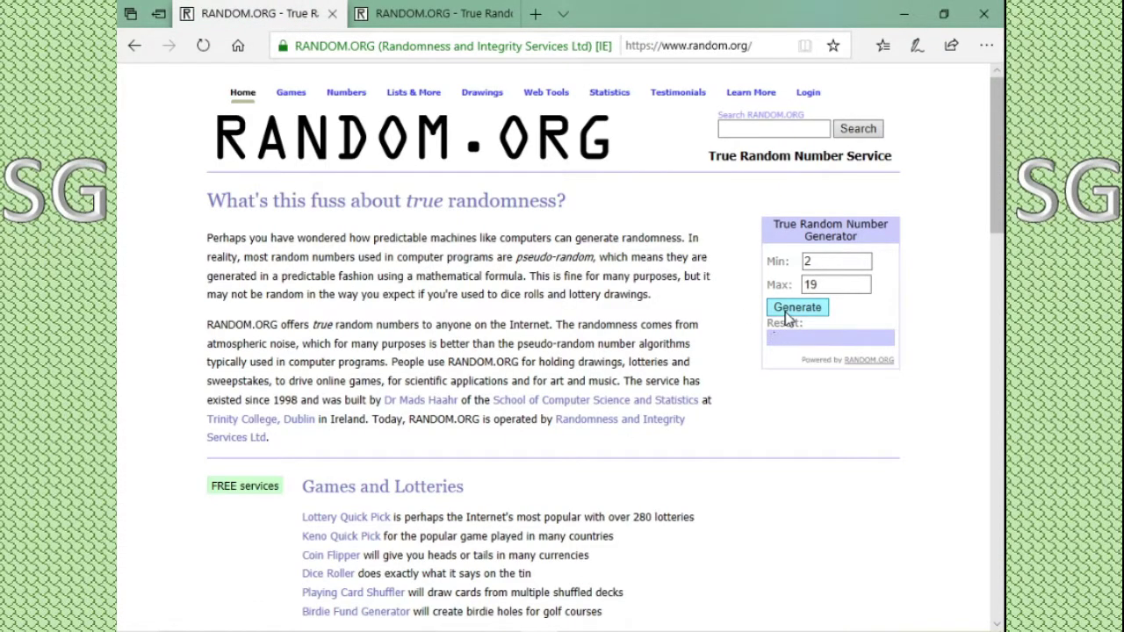
{"action": "key", "text": "alt+Tab"}
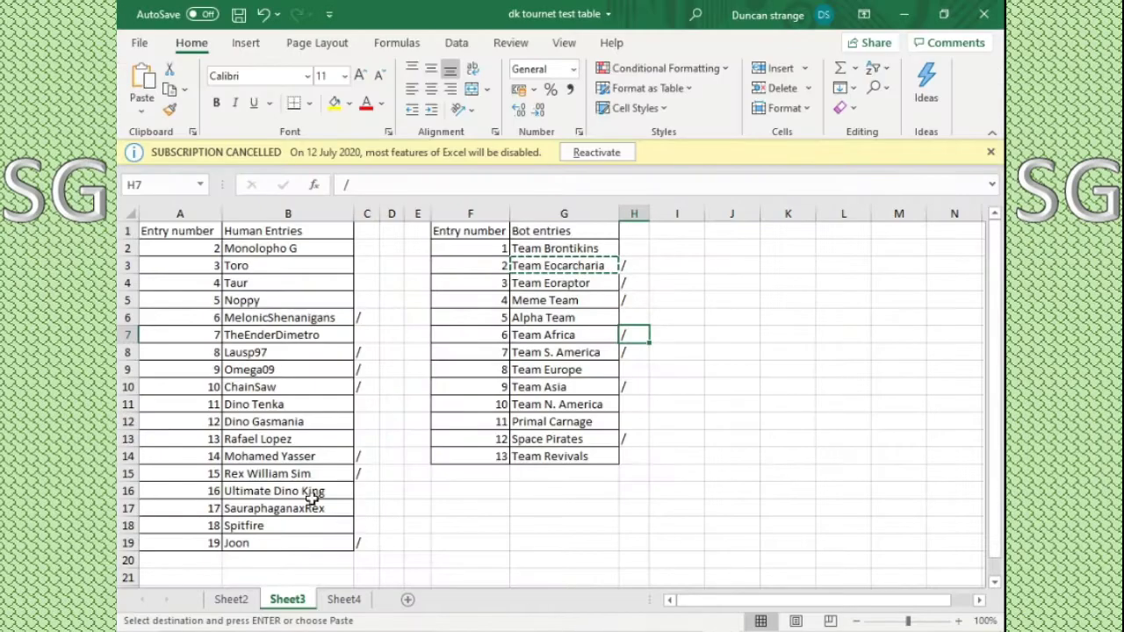
Step: Slash-mark human entry 11 in C11 and paste it into Group A's B7 on Sheet2
{"action": "left_click", "coordinate": [367, 408]}
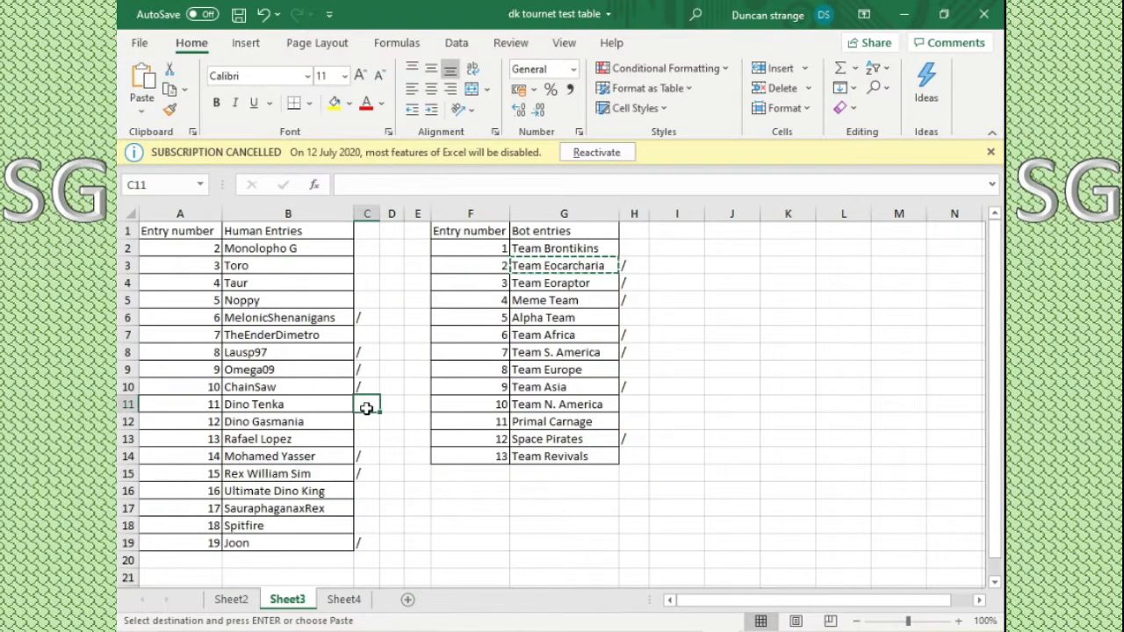
{"action": "type", "text": "/"}
{"action": "left_click", "coordinate": [299, 408]}
{"action": "right_click", "coordinate": [299, 408]}
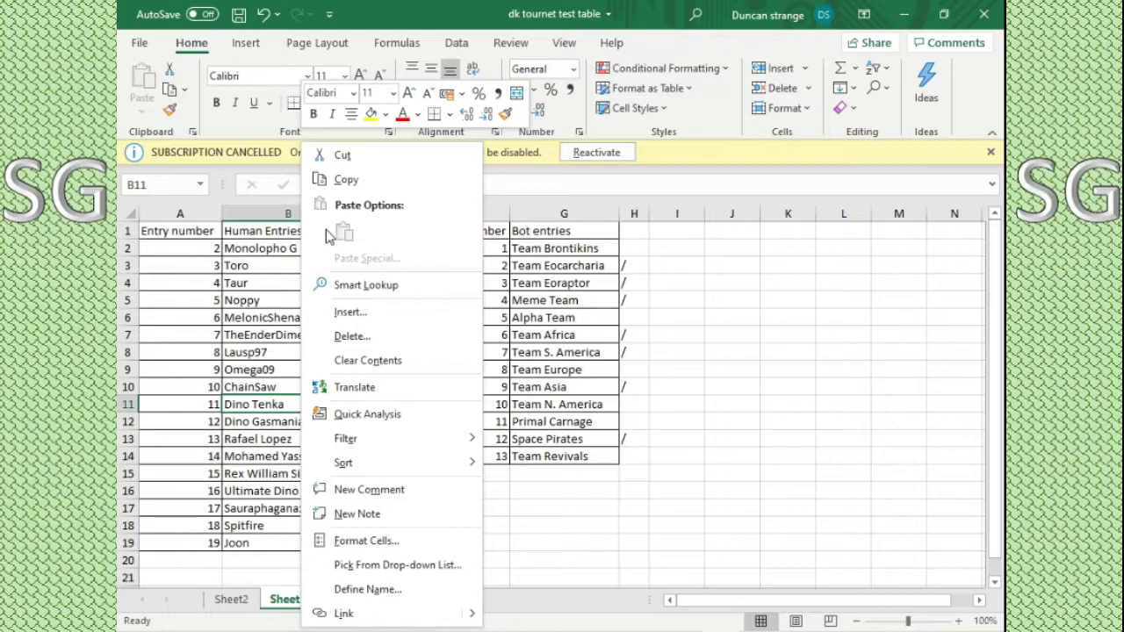
{"action": "left_click", "coordinate": [340, 178]}
{"action": "left_click", "coordinate": [230, 604]}
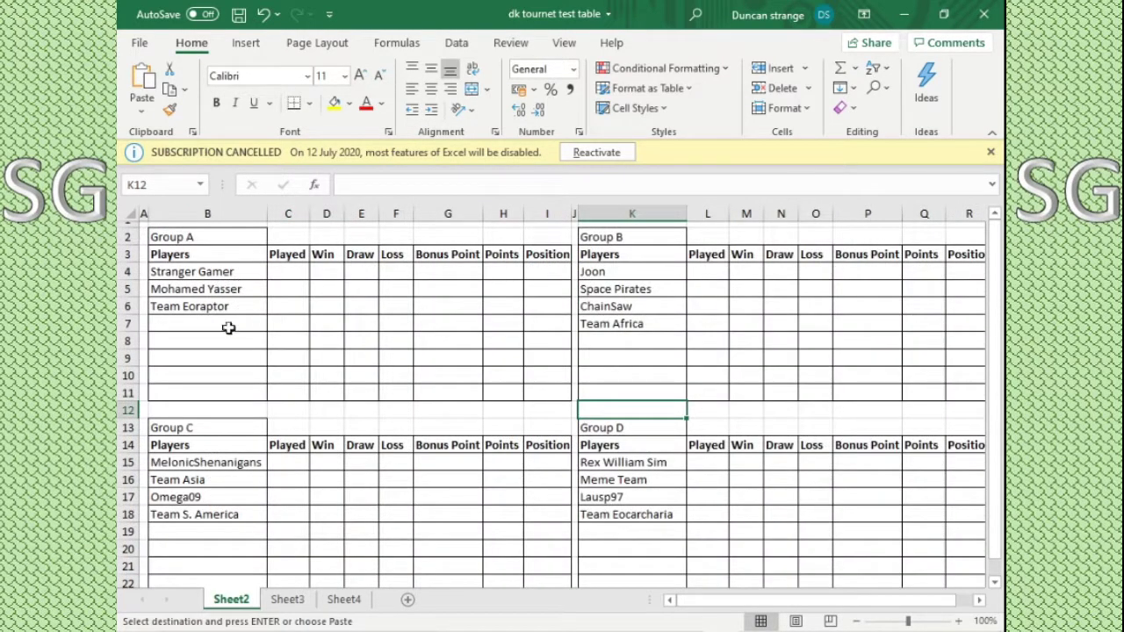
{"action": "left_click", "coordinate": [216, 323]}
{"action": "right_click", "coordinate": [216, 323]}
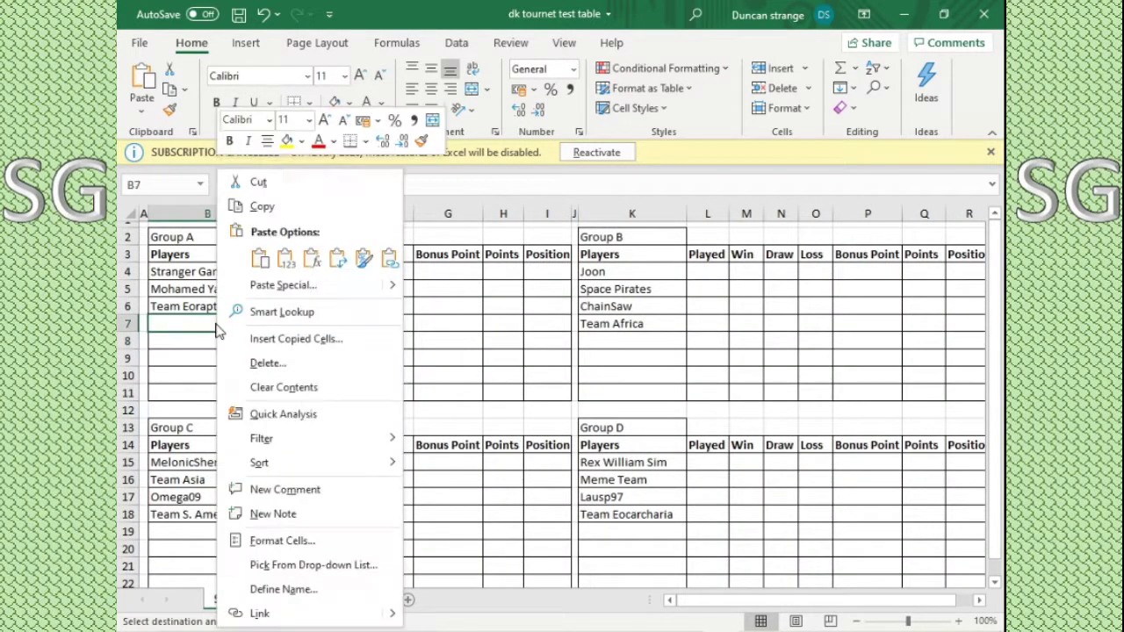
{"action": "left_click", "coordinate": [285, 258]}
{"action": "left_click", "coordinate": [287, 599]}
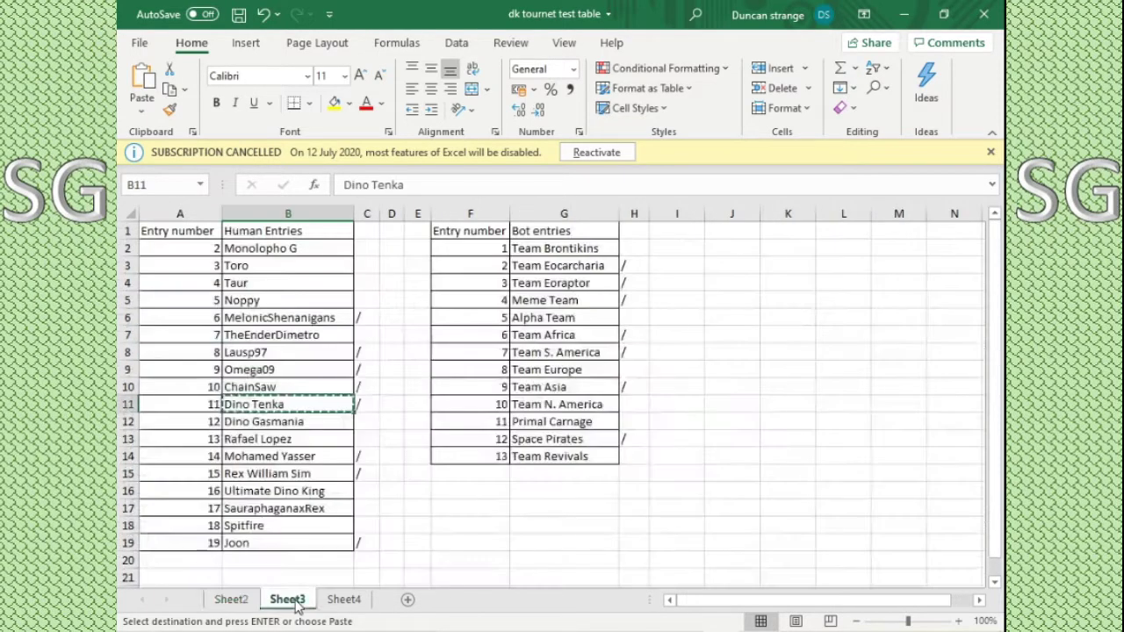
{"action": "double_click", "coordinate": [536, 509]}
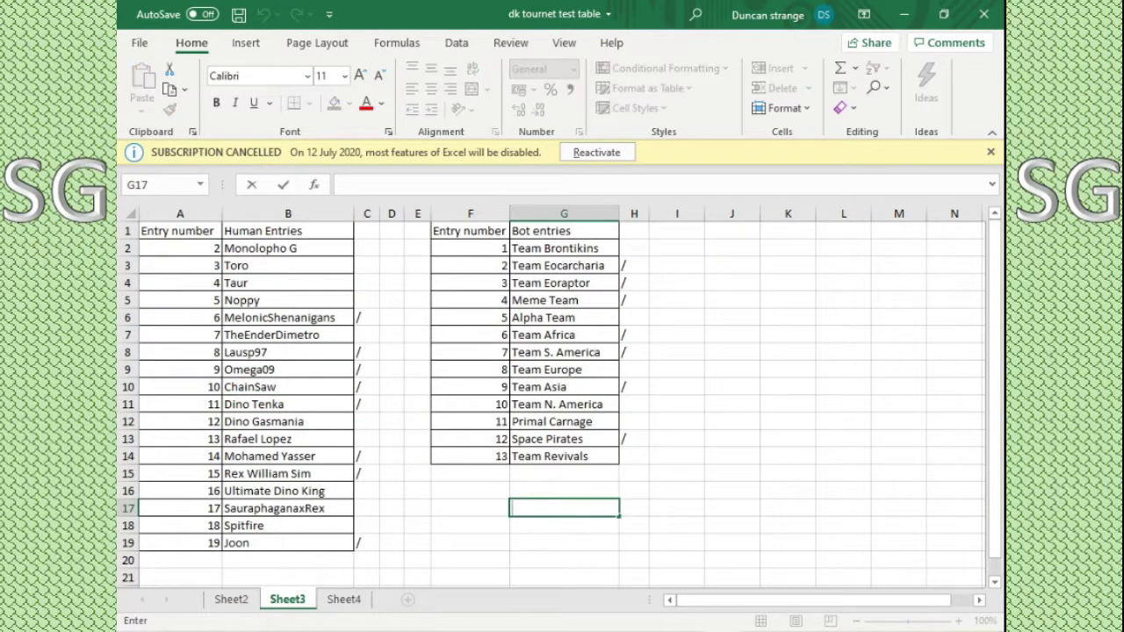
Step: Draw a random bot entry number from 1–13 on the bot generator
{"action": "key", "text": "alt+Tab"}
{"action": "key", "text": "ctrl+Tab"}
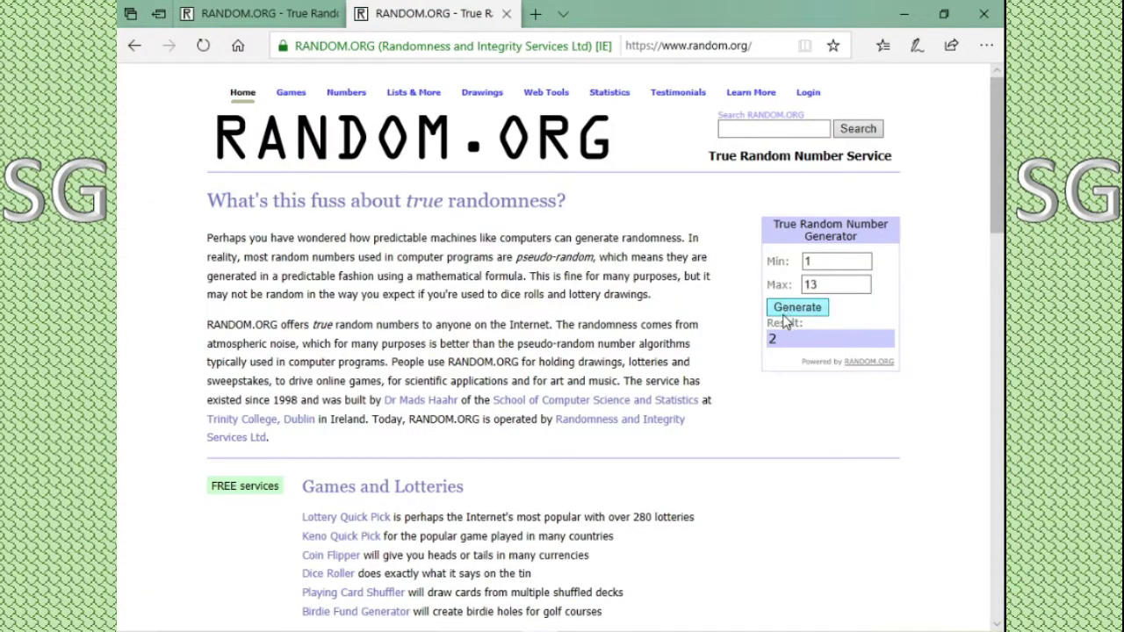
{"action": "left_click", "coordinate": [782, 314]}
{"action": "key", "text": "alt+Tab"}
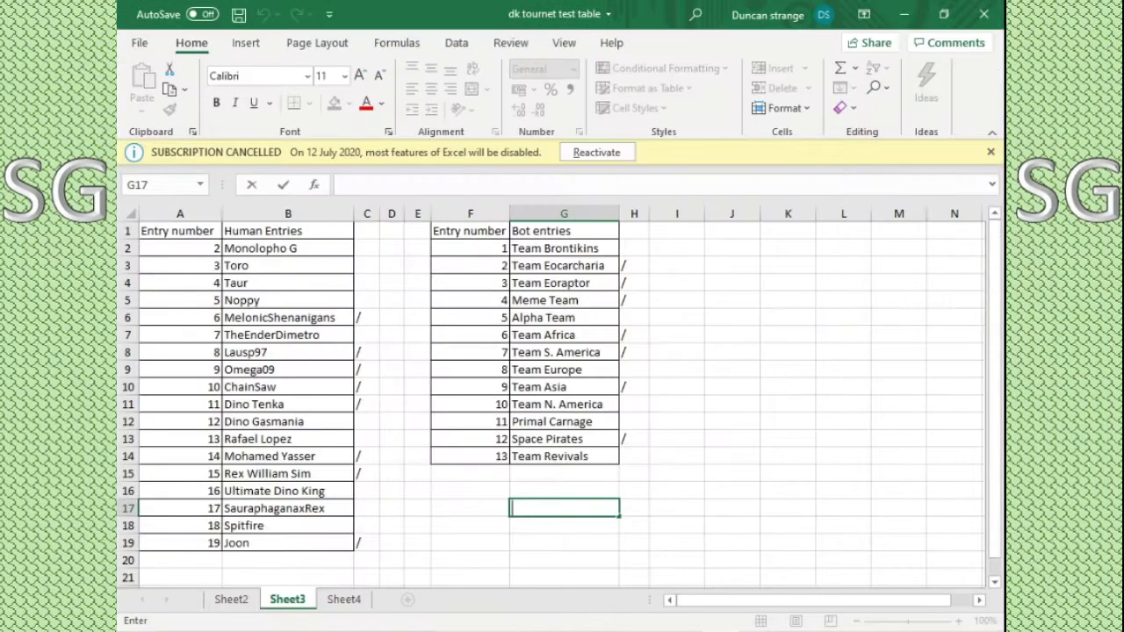
Step: Redraw bot entry numbers from 1–13 until undrawn entry 8 comes up
{"action": "key", "text": "alt+Tab"}
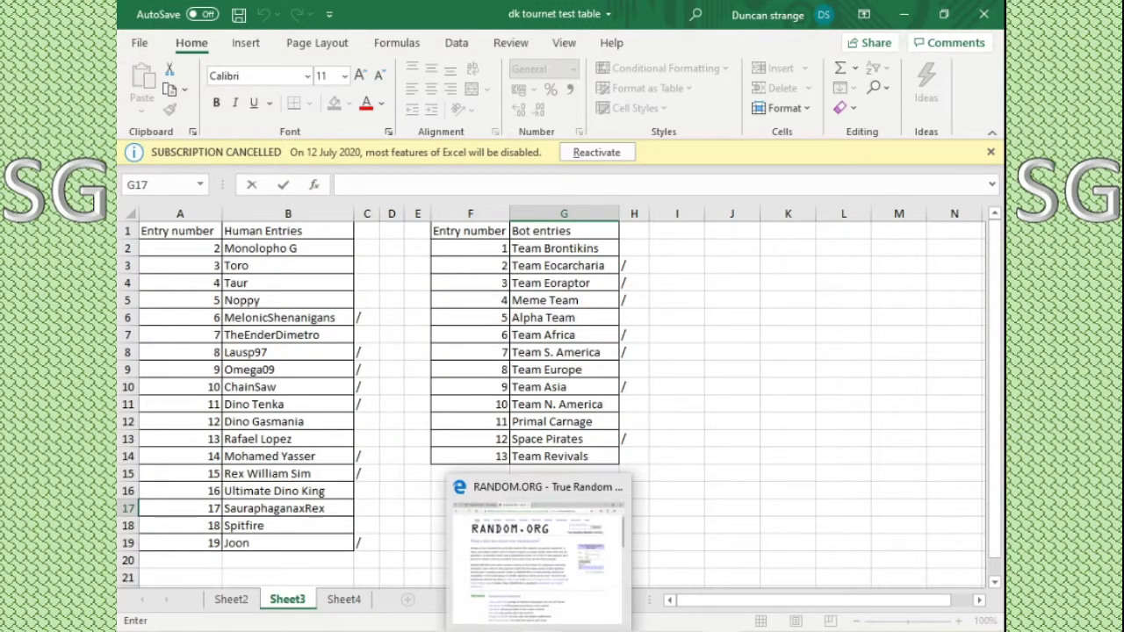
{"action": "left_click", "coordinate": [812, 316]}
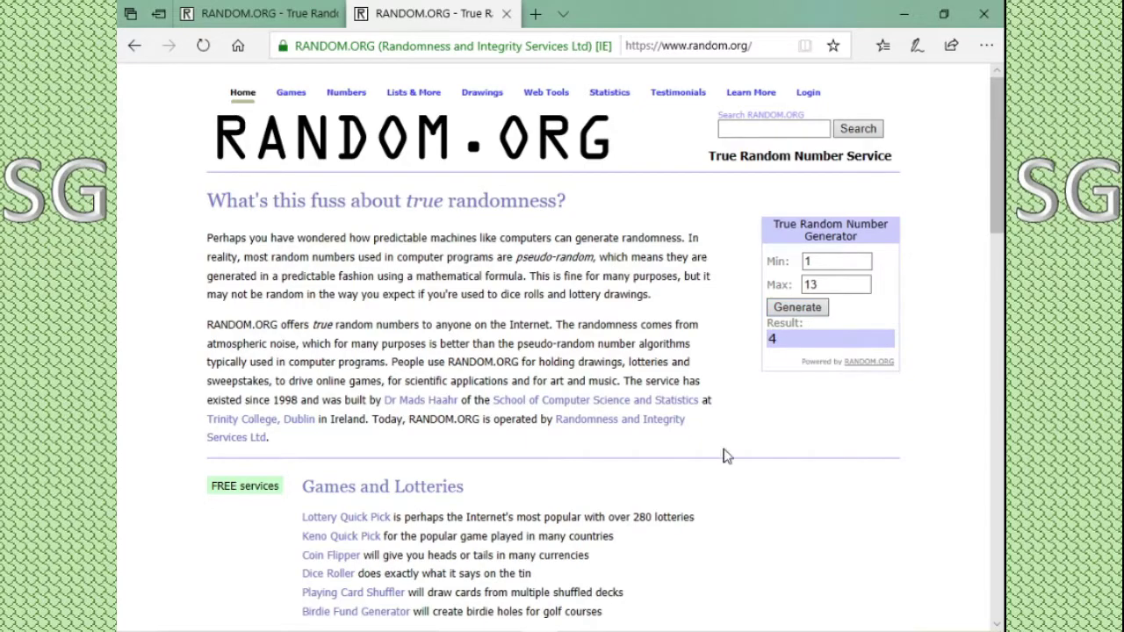
{"action": "key", "text": "alt+Tab"}
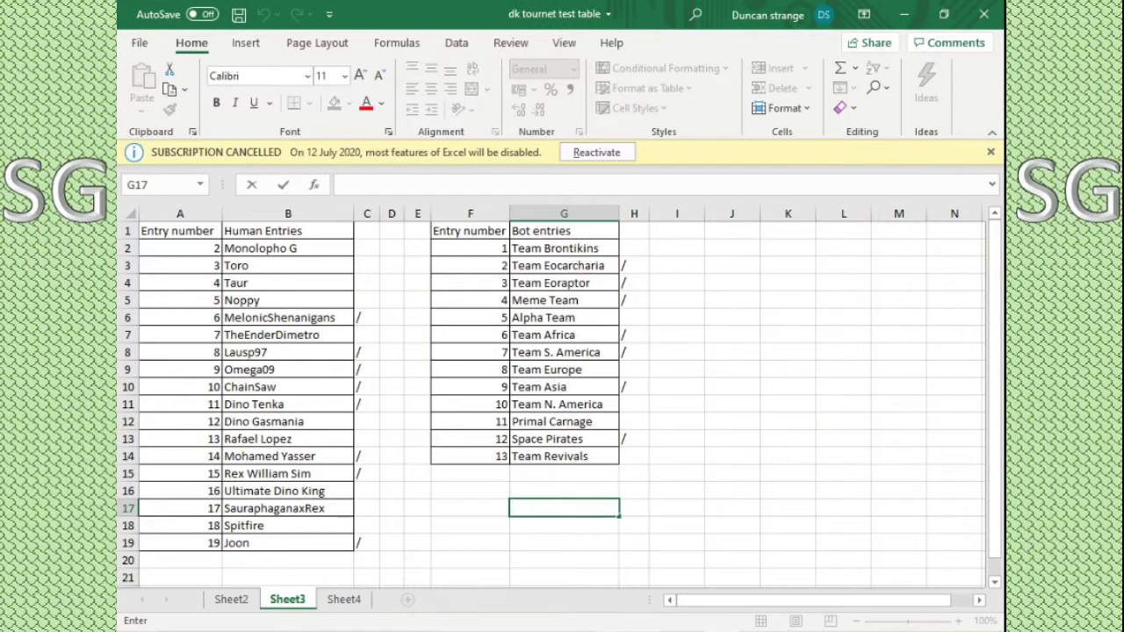
{"action": "key", "text": "alt+Tab"}
{"action": "left_click", "coordinate": [825, 316]}
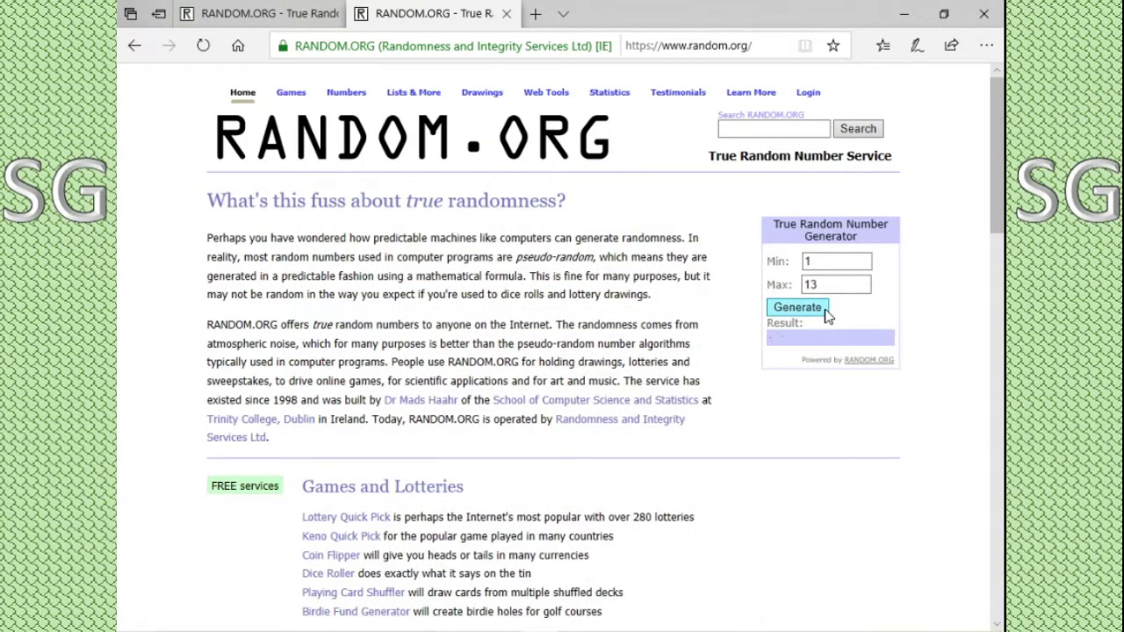
{"action": "left_click", "coordinate": [811, 316]}
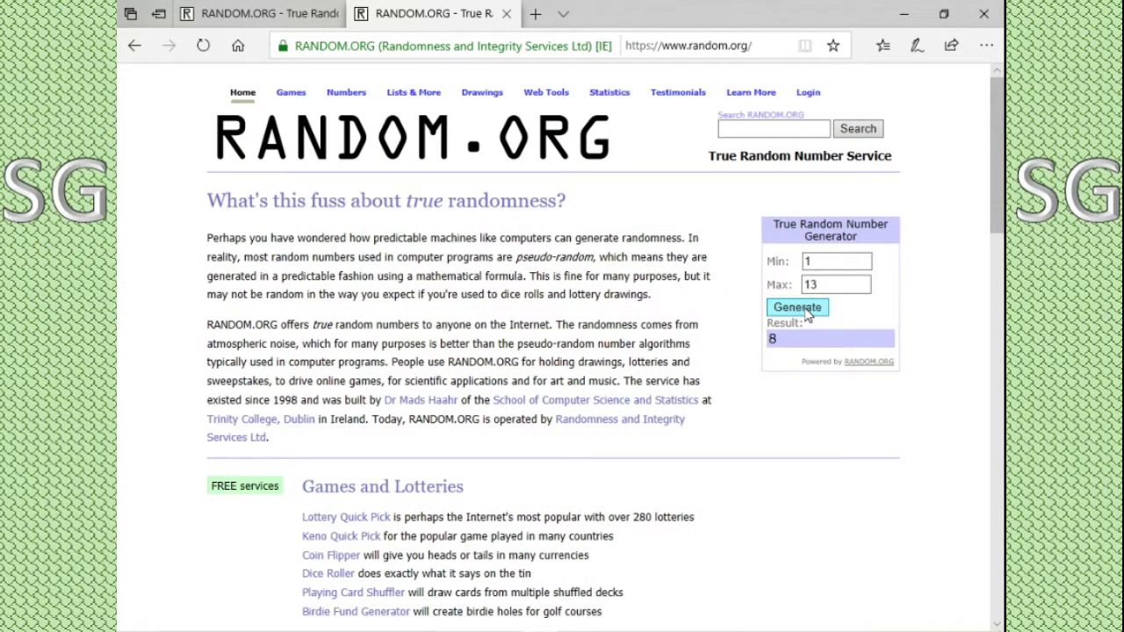
{"action": "key", "text": "alt+Tab"}
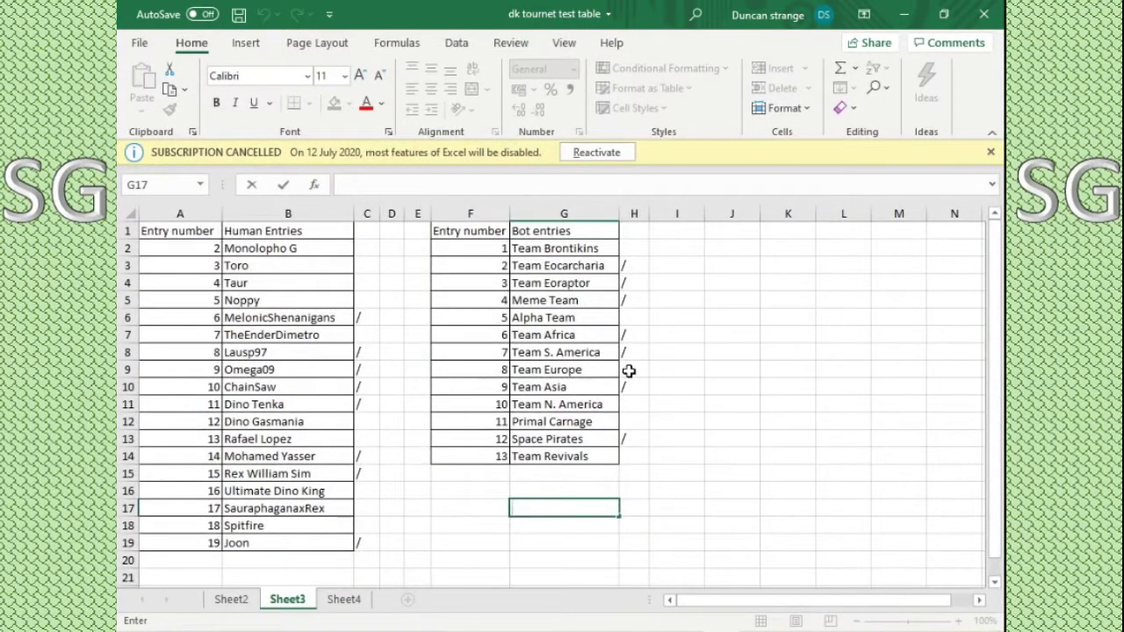
Step: Copy Team Europe (bot entry 8) into Group A's fifth slot, B8, on Sheet2
{"action": "left_click", "coordinate": [630, 370]}
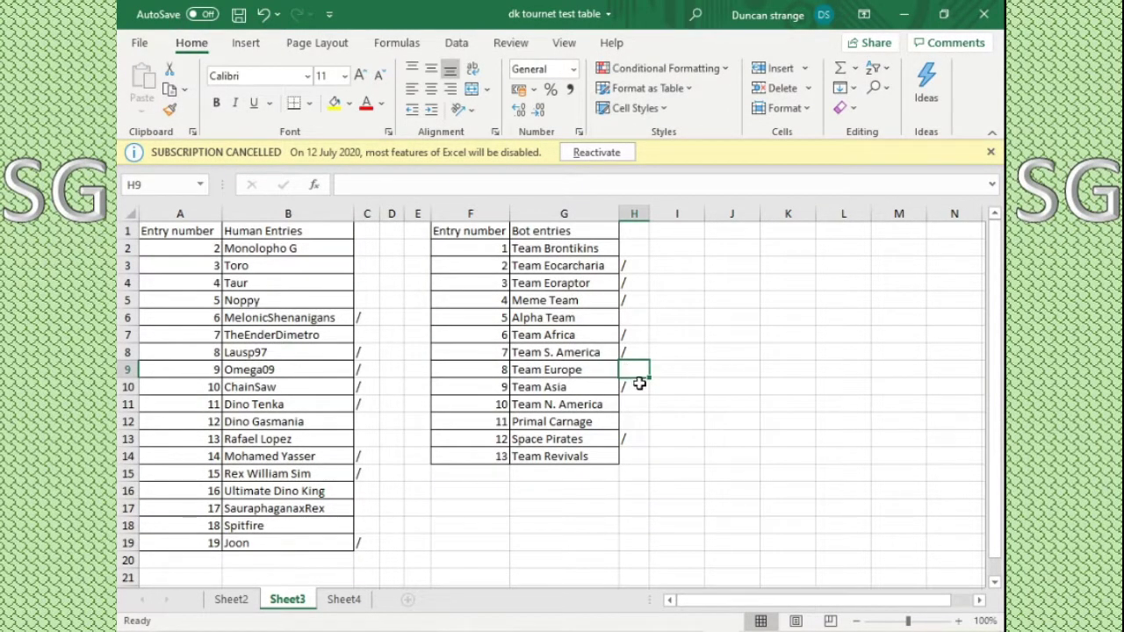
{"action": "right_click", "coordinate": [603, 371]}
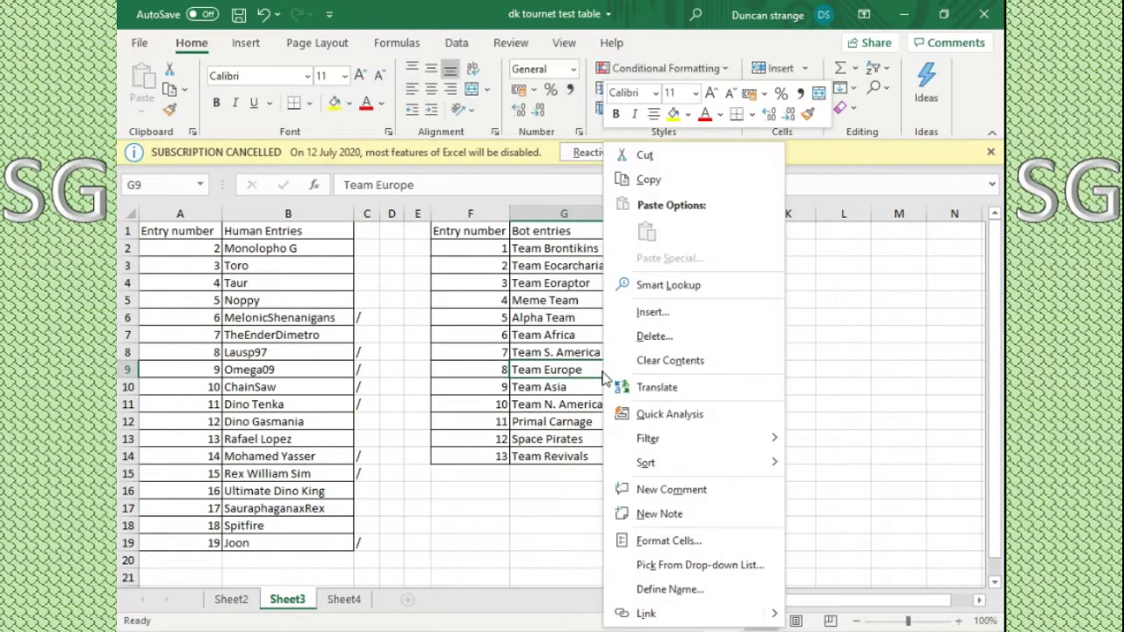
{"action": "left_click", "coordinate": [650, 179]}
{"action": "left_click", "coordinate": [231, 599]}
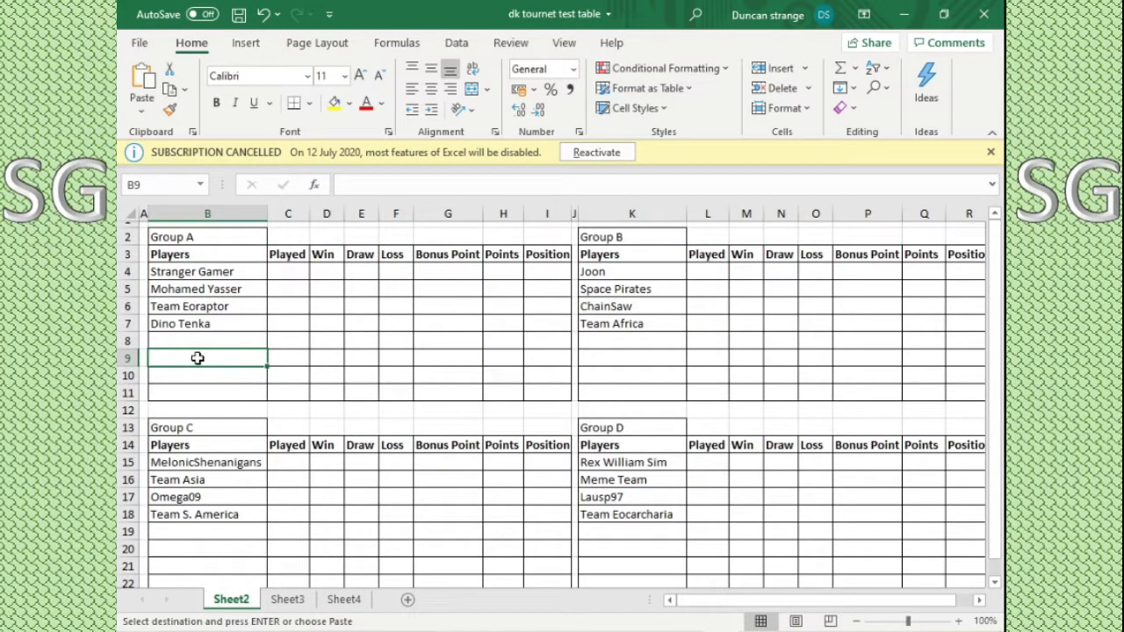
{"action": "left_click", "coordinate": [240, 337]}
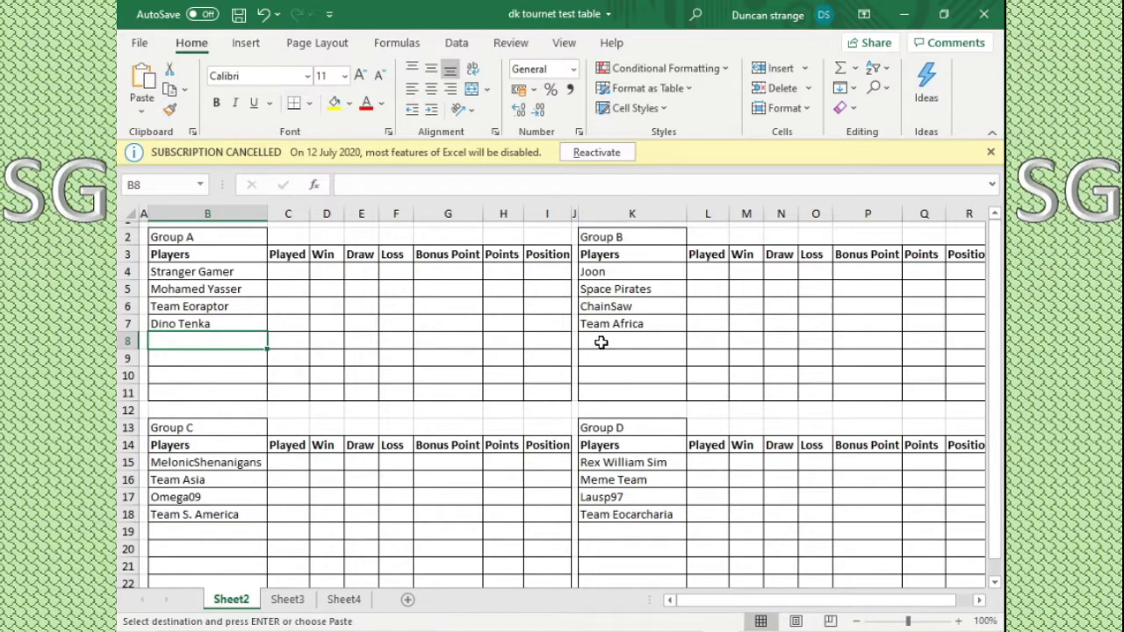
{"action": "right_click", "coordinate": [189, 343]}
{"action": "left_click", "coordinate": [231, 251]}
{"action": "left_click", "coordinate": [325, 393]}
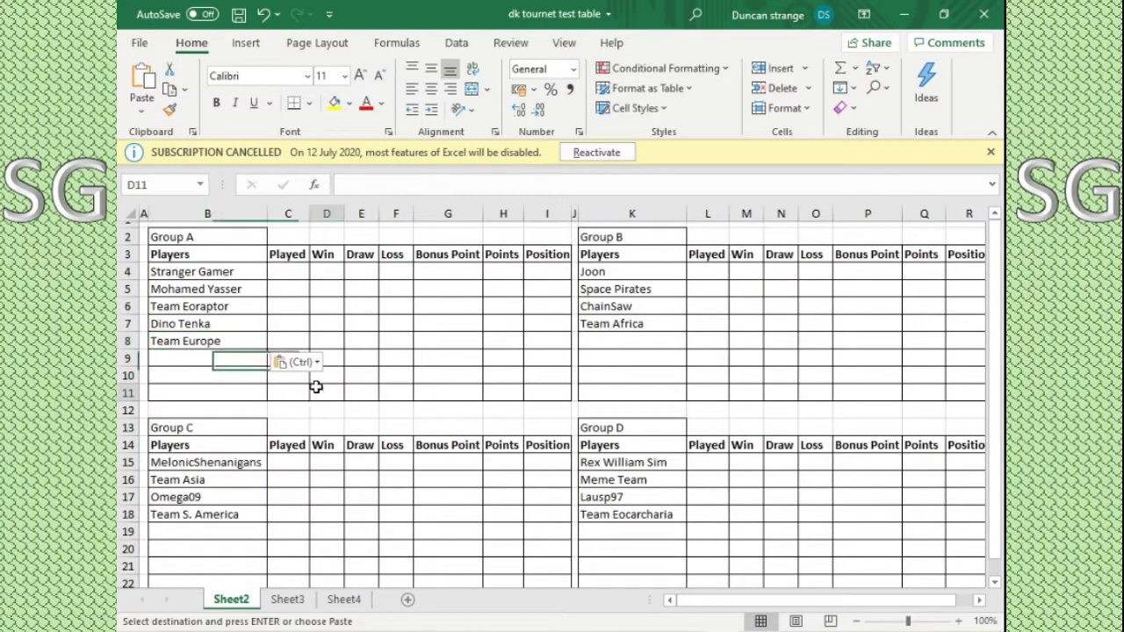
{"action": "left_click", "coordinate": [605, 338]}
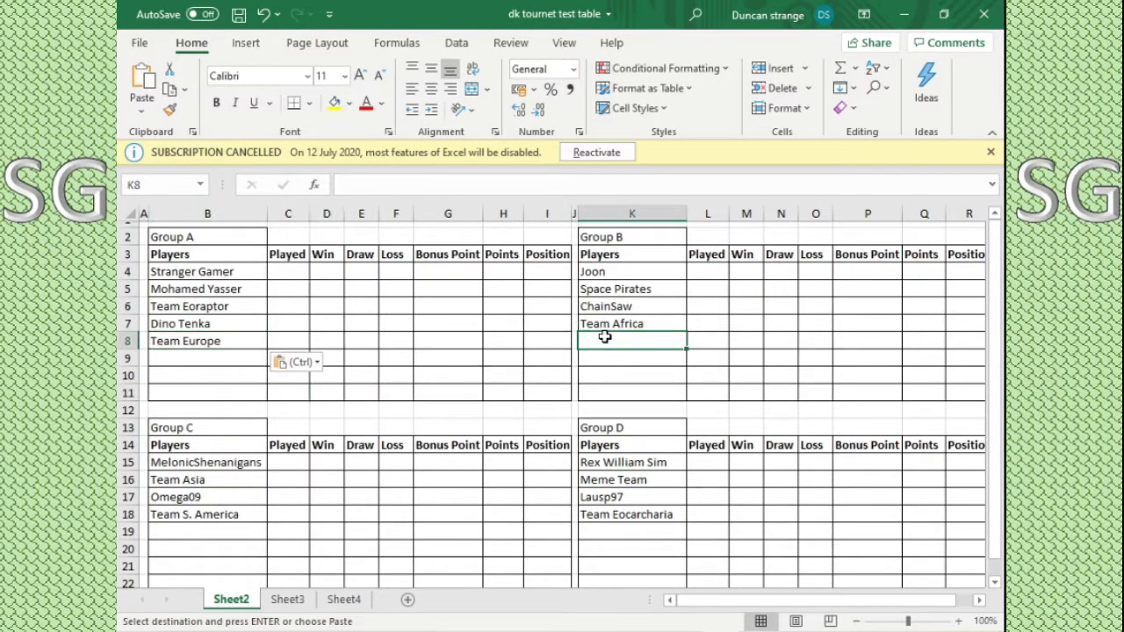
Step: Back on Sheet3, draw a random human entry number from 2–19, getting 3
{"action": "left_click", "coordinate": [285, 599]}
{"action": "left_click", "coordinate": [547, 509]}
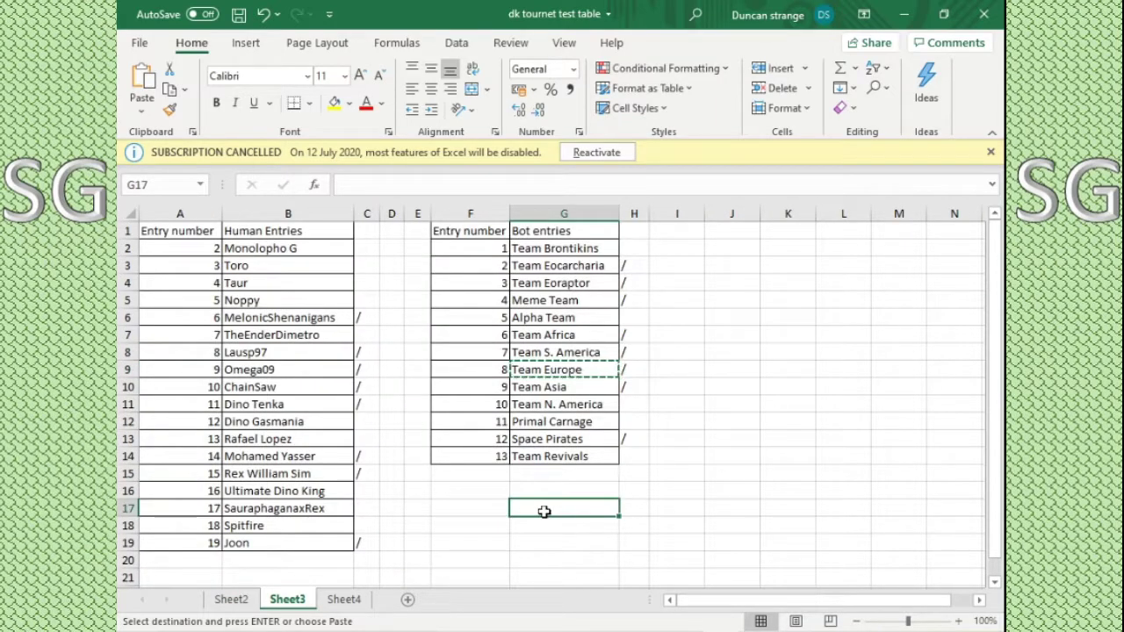
{"action": "left_click", "coordinate": [422, 488]}
{"action": "key", "text": "alt+Tab"}
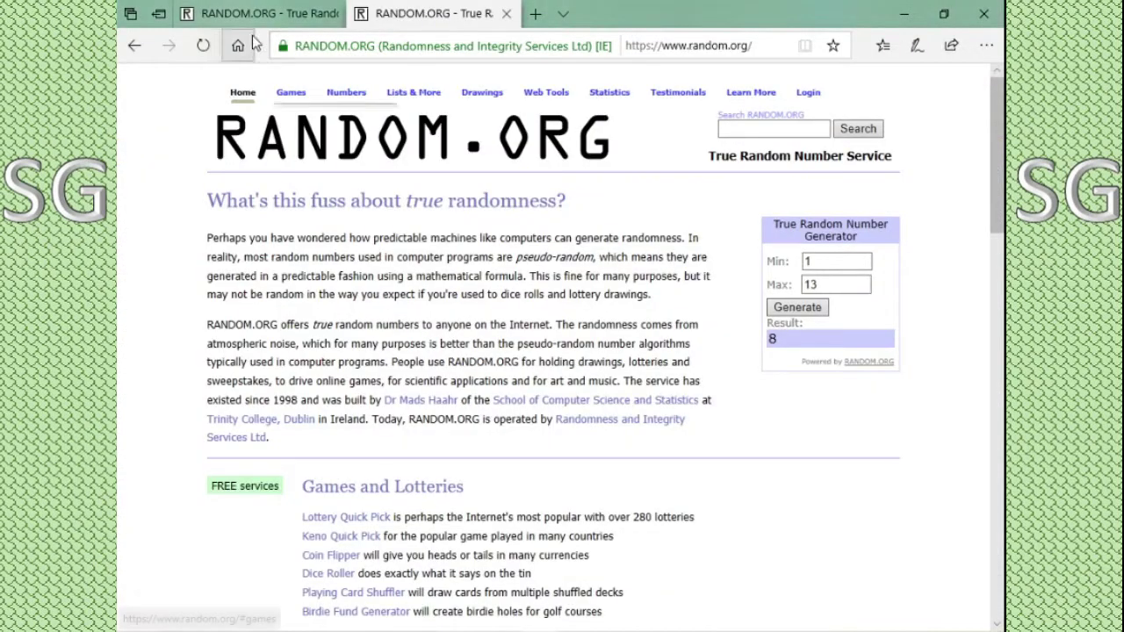
{"action": "key", "text": "ctrl+Tab"}
{"action": "left_click", "coordinate": [777, 309]}
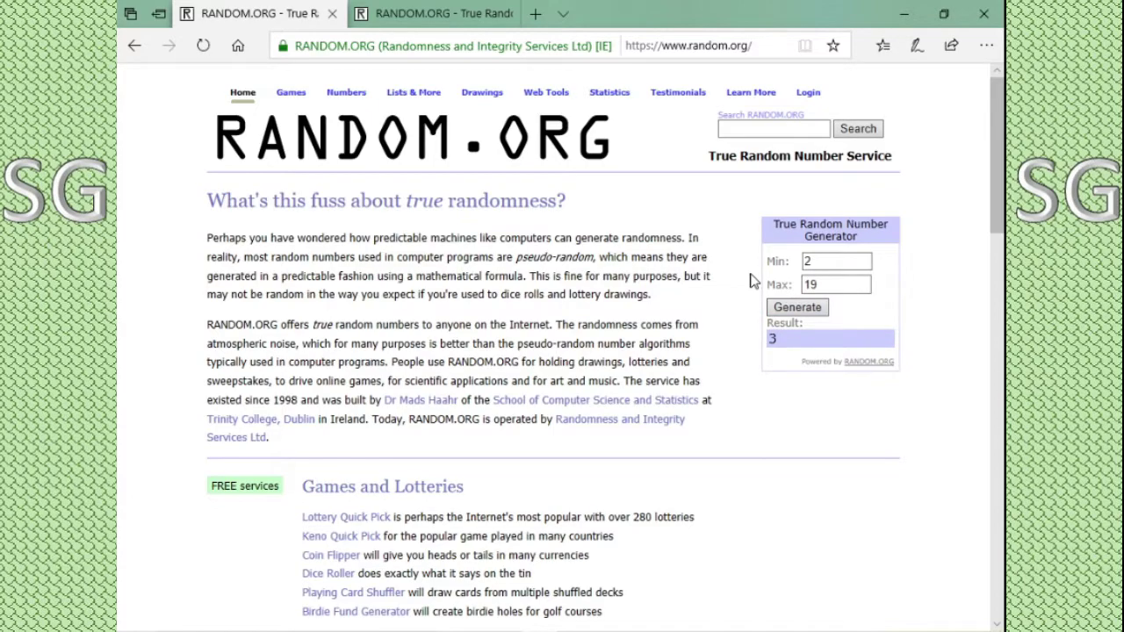
{"action": "key", "text": "alt+Tab"}
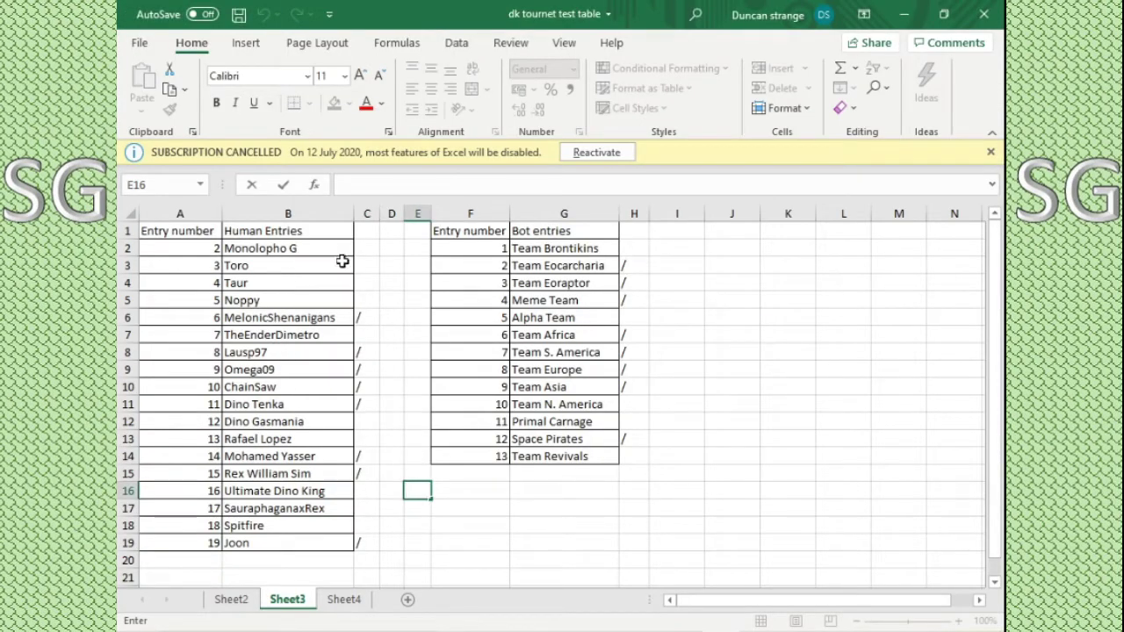
Step: Slash-mark Toro in C3 and paste it from B3 into Group B's K8 on Sheet2
{"action": "left_click", "coordinate": [369, 265]}
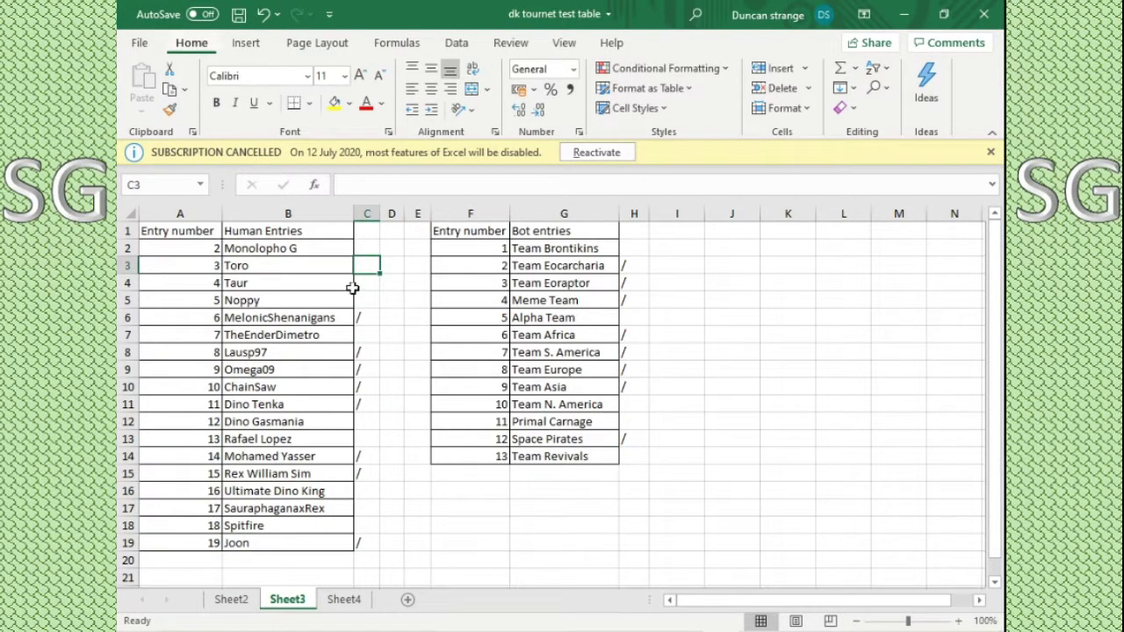
{"action": "type", "text": "/"}
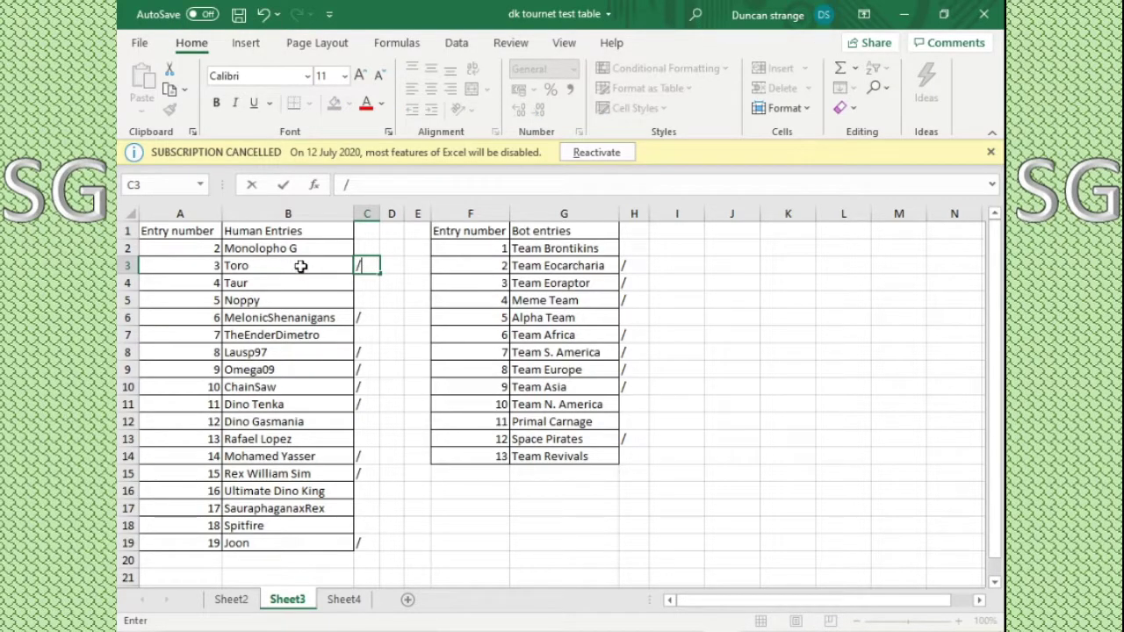
{"action": "right_click", "coordinate": [299, 265]}
{"action": "left_click", "coordinate": [338, 179]}
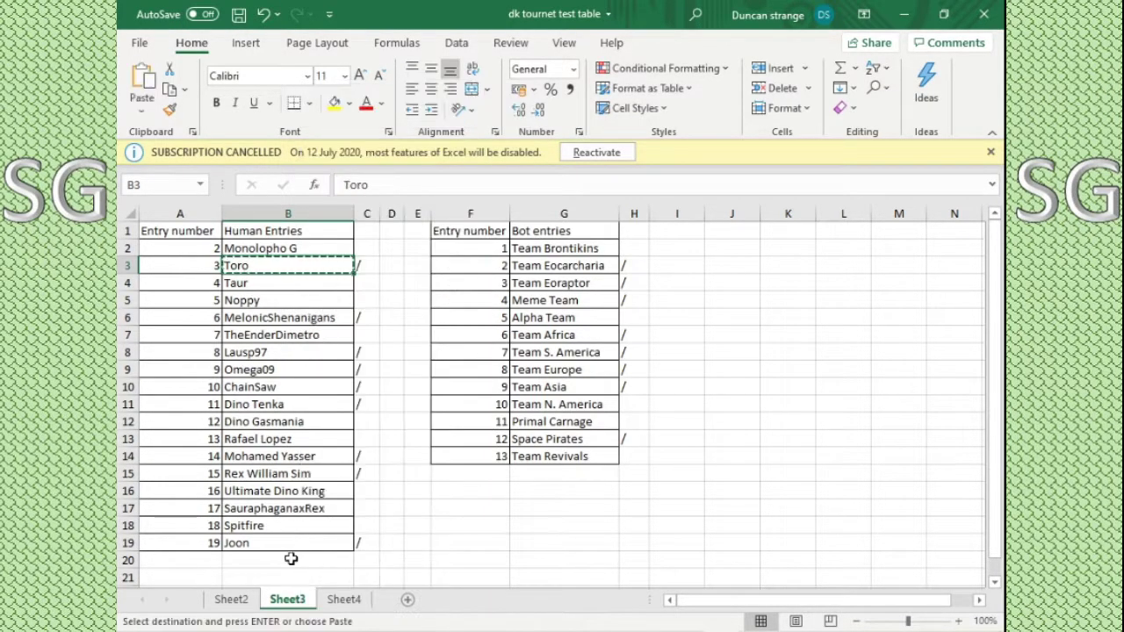
{"action": "left_click", "coordinate": [231, 599]}
{"action": "right_click", "coordinate": [595, 343]}
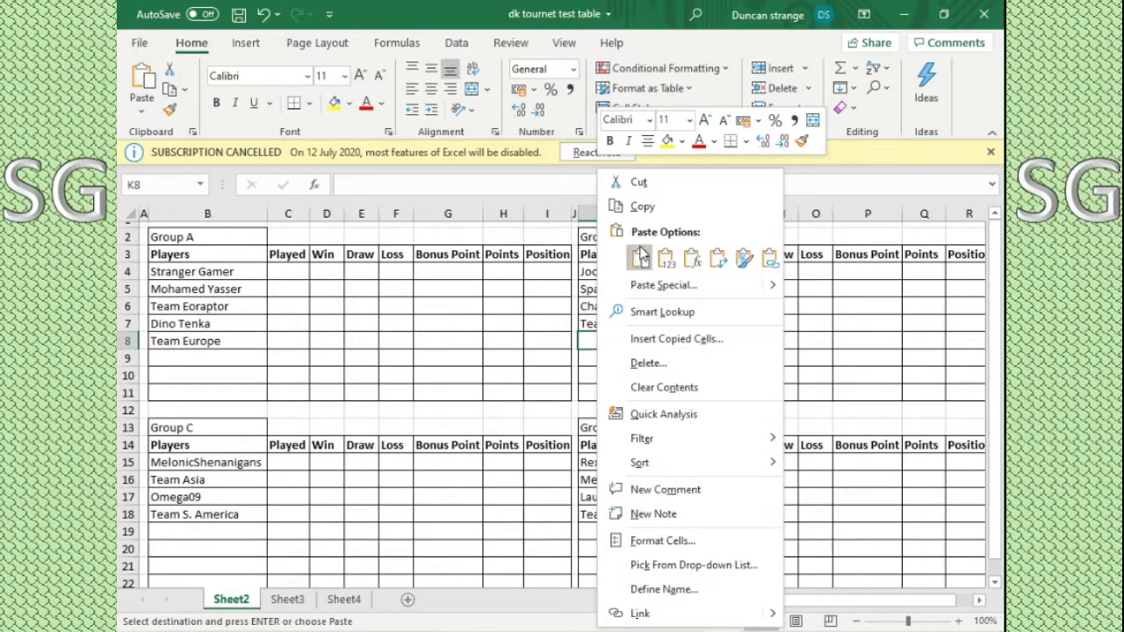
{"action": "left_click", "coordinate": [640, 257]}
{"action": "left_click", "coordinate": [620, 369]}
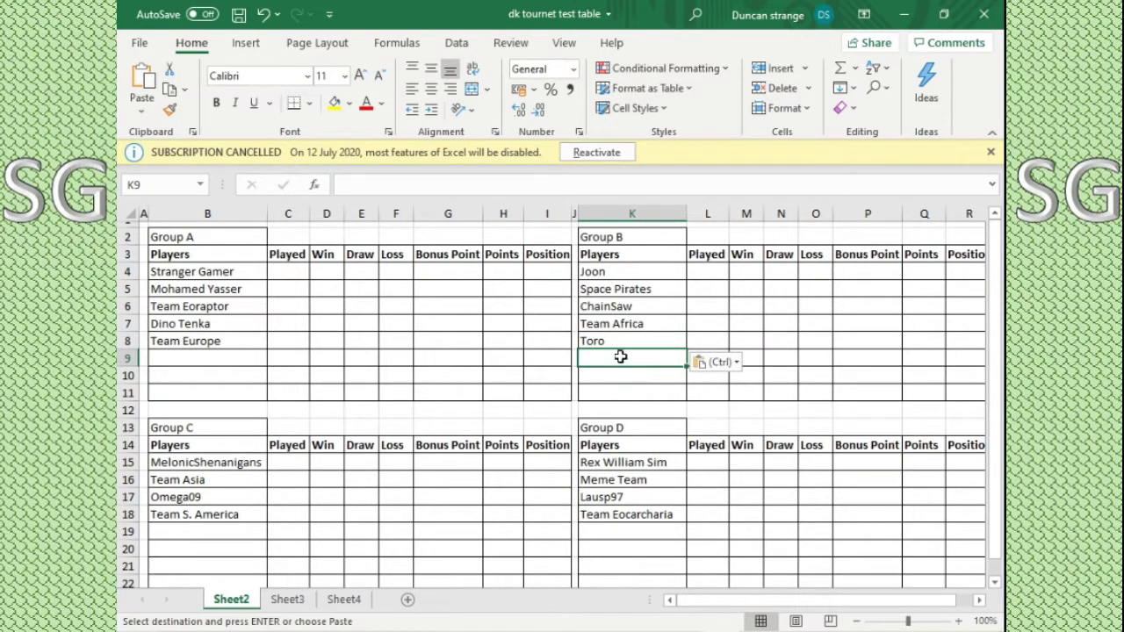
{"action": "left_click", "coordinate": [287, 598]}
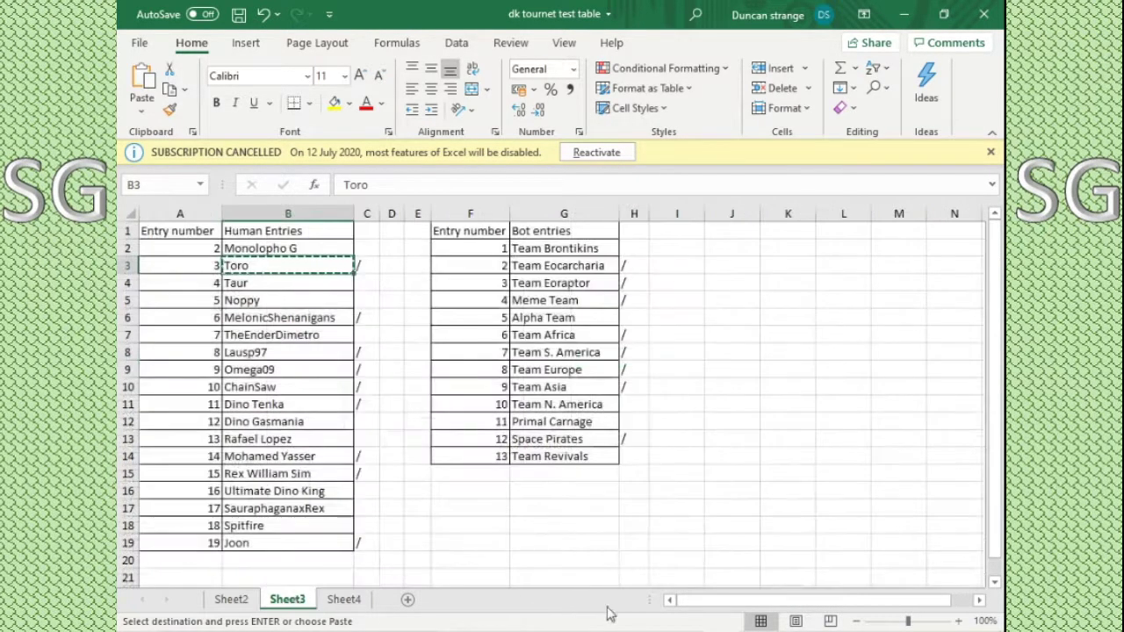
Step: Draw a bot entry number and check it against the Sheet3 bot list
{"action": "key", "text": "alt+Tab"}
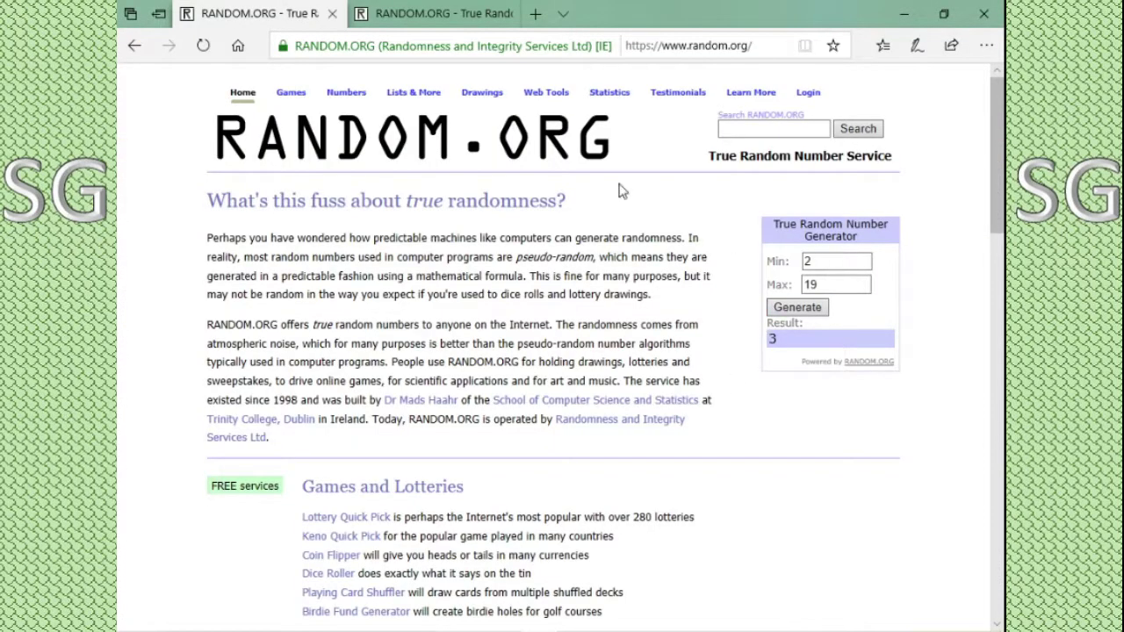
{"action": "left_click", "coordinate": [795, 308]}
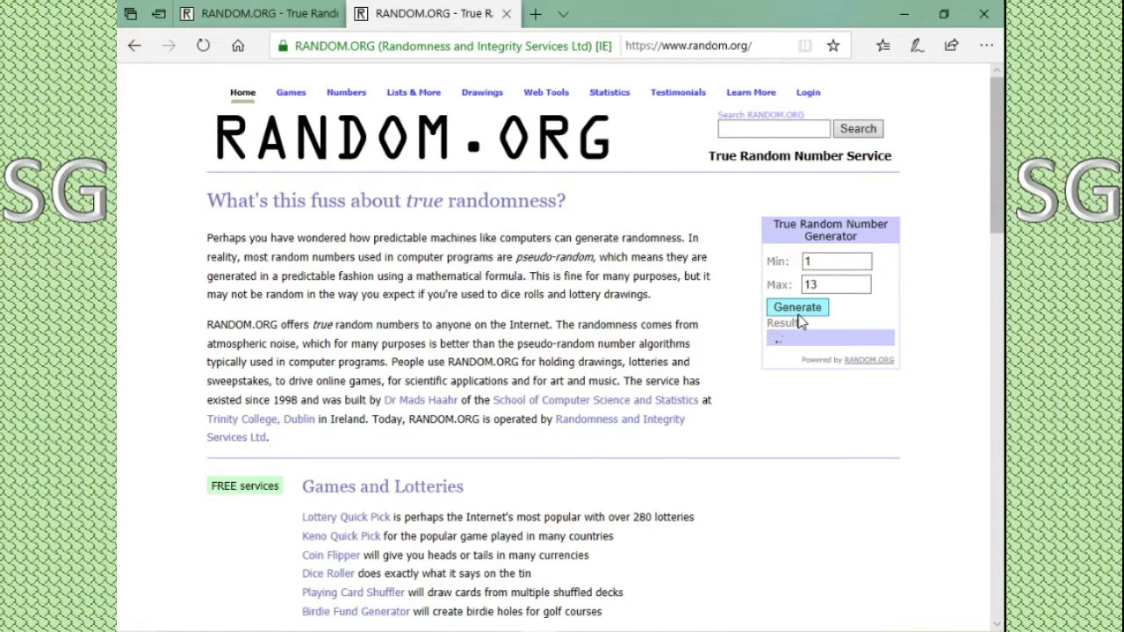
{"action": "key", "text": "alt+Tab"}
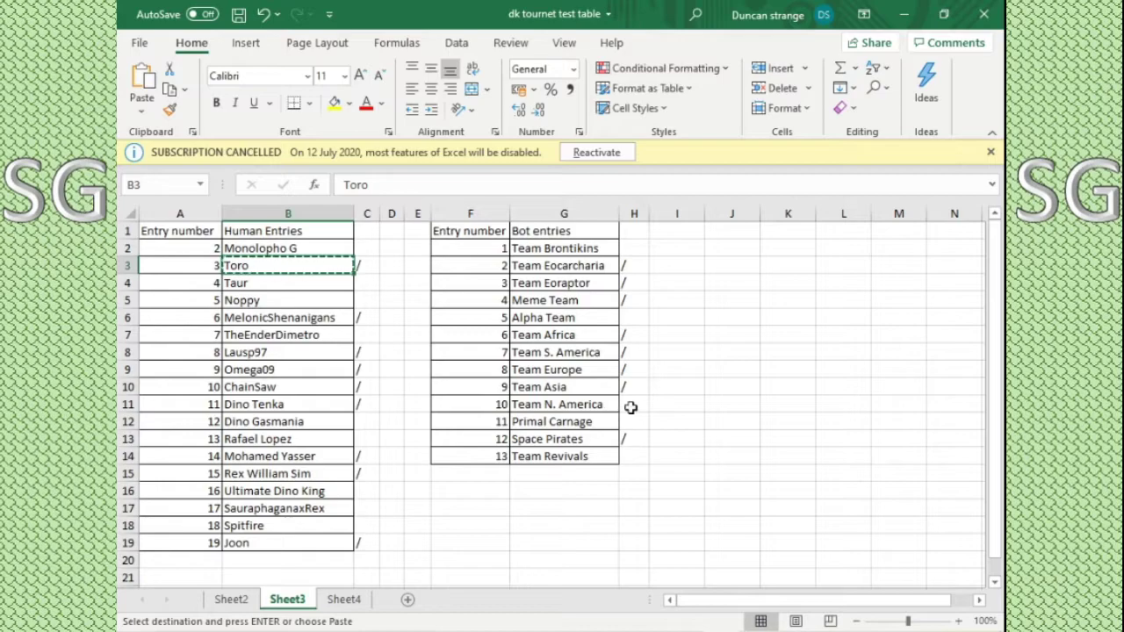
{"action": "left_click", "coordinate": [665, 420]}
{"action": "key", "text": "ctrl+Up"}
{"action": "left_click", "coordinate": [664, 452]}
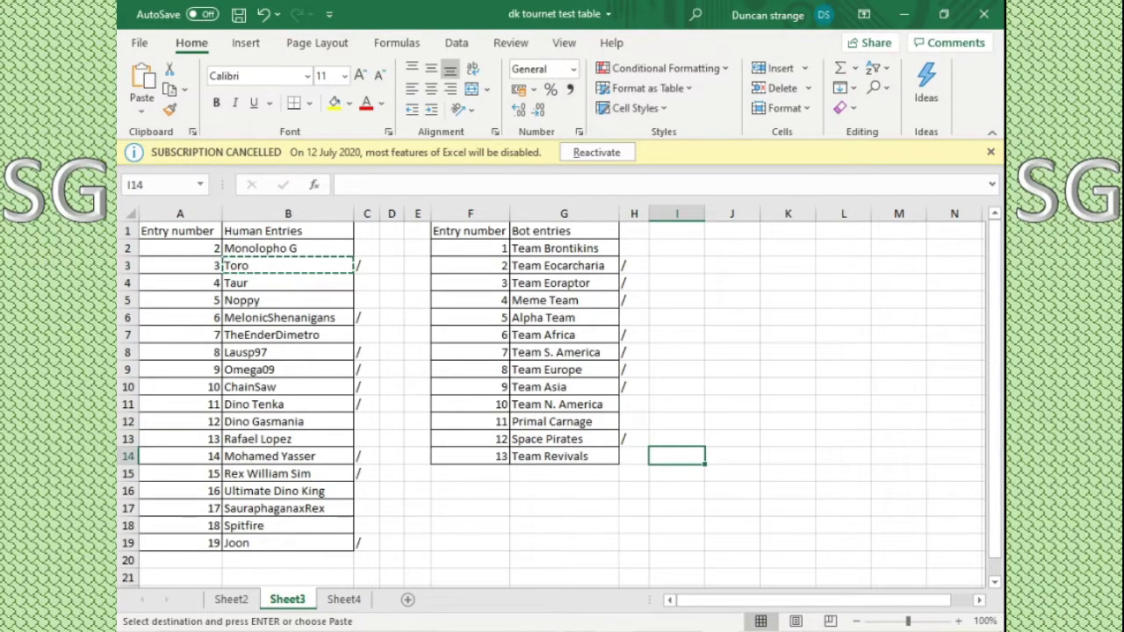
Step: Redraw bot entry numbers from 1–13 until undrawn entry 5 comes up
{"action": "key", "text": "alt+Tab"}
{"action": "left_click", "coordinate": [786, 311]}
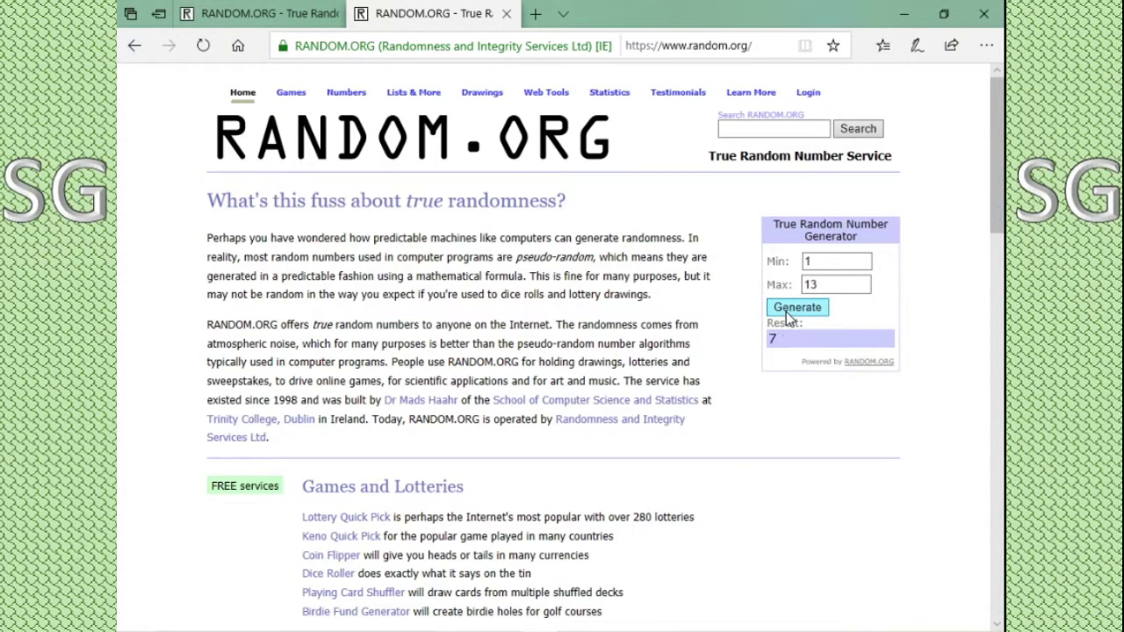
{"action": "key", "text": "alt+Tab"}
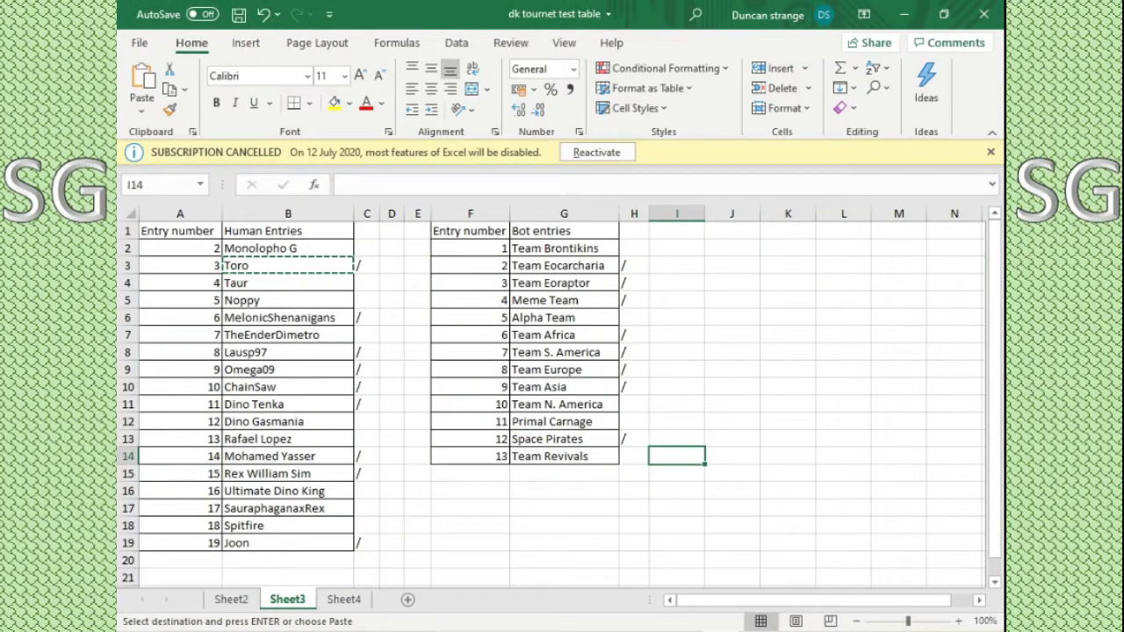
{"action": "key", "text": "alt+Tab"}
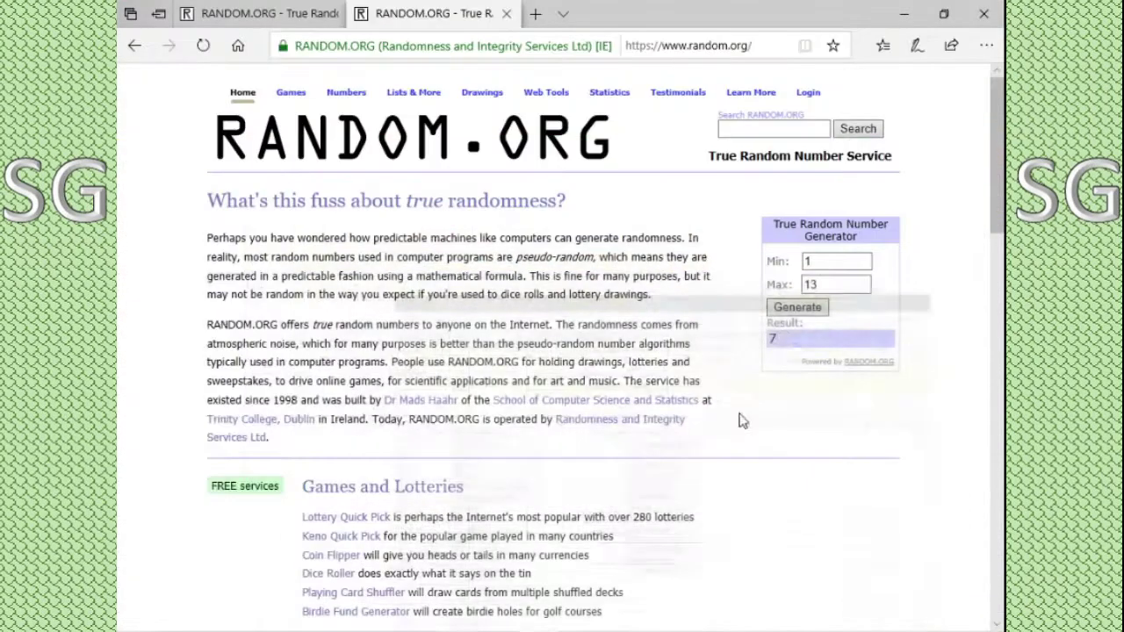
{"action": "left_click", "coordinate": [798, 308]}
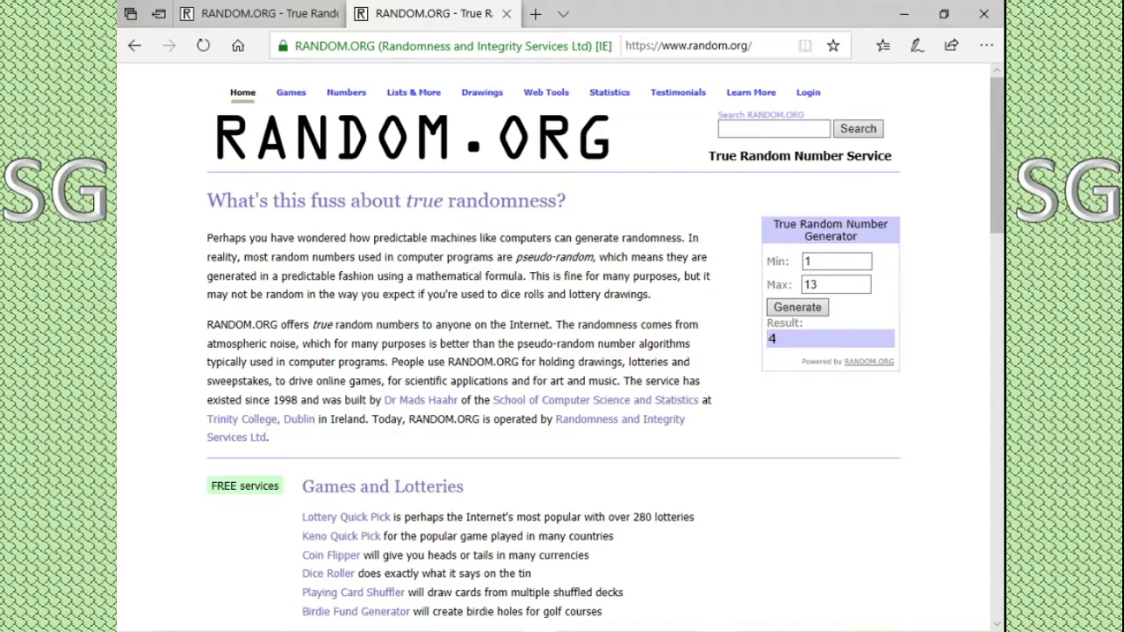
{"action": "left_click", "coordinate": [788, 310]}
{"action": "key", "text": "alt+Tab"}
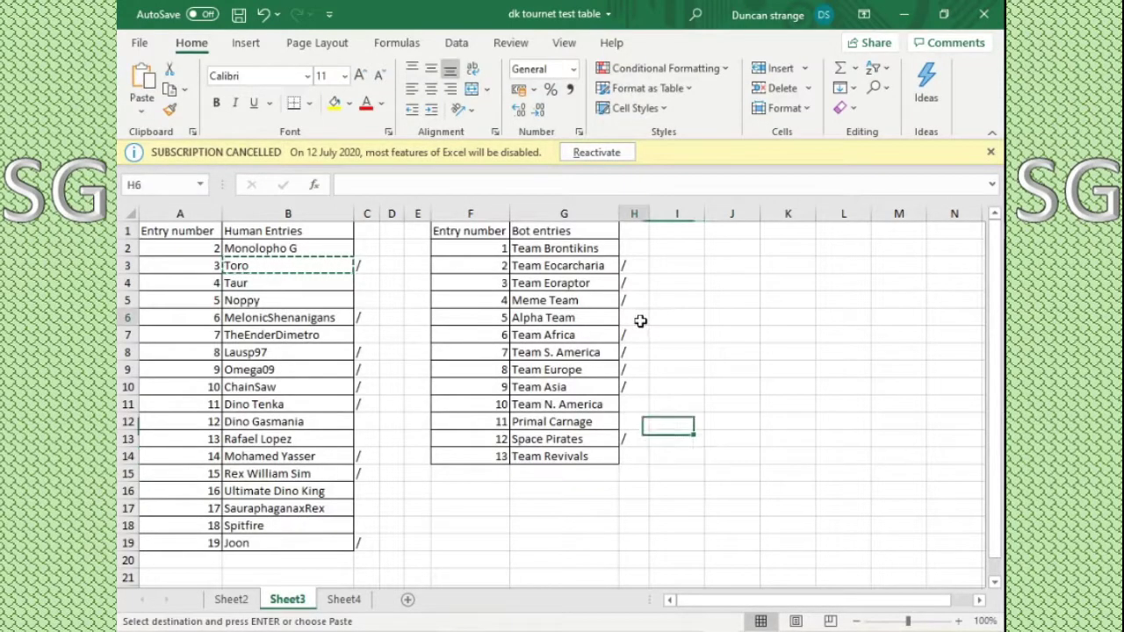
Step: Copy Alpha Team from G6 into Group B's sixth slot, K9, on Sheet2
{"action": "left_click", "coordinate": [638, 321]}
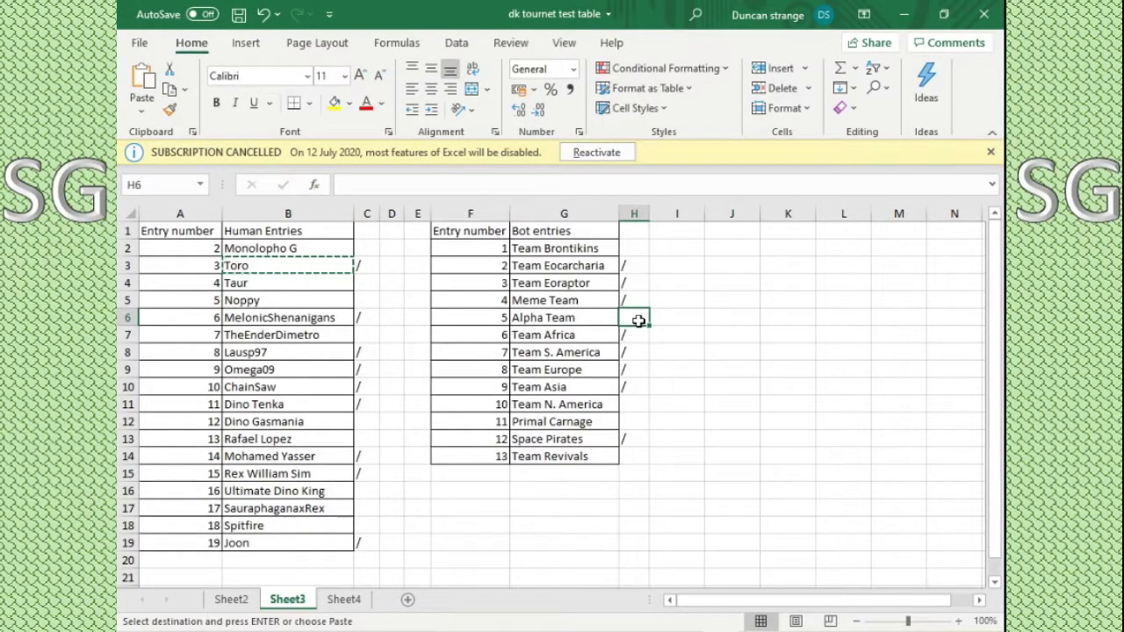
{"action": "left_click", "coordinate": [592, 319]}
{"action": "right_click", "coordinate": [592, 319]}
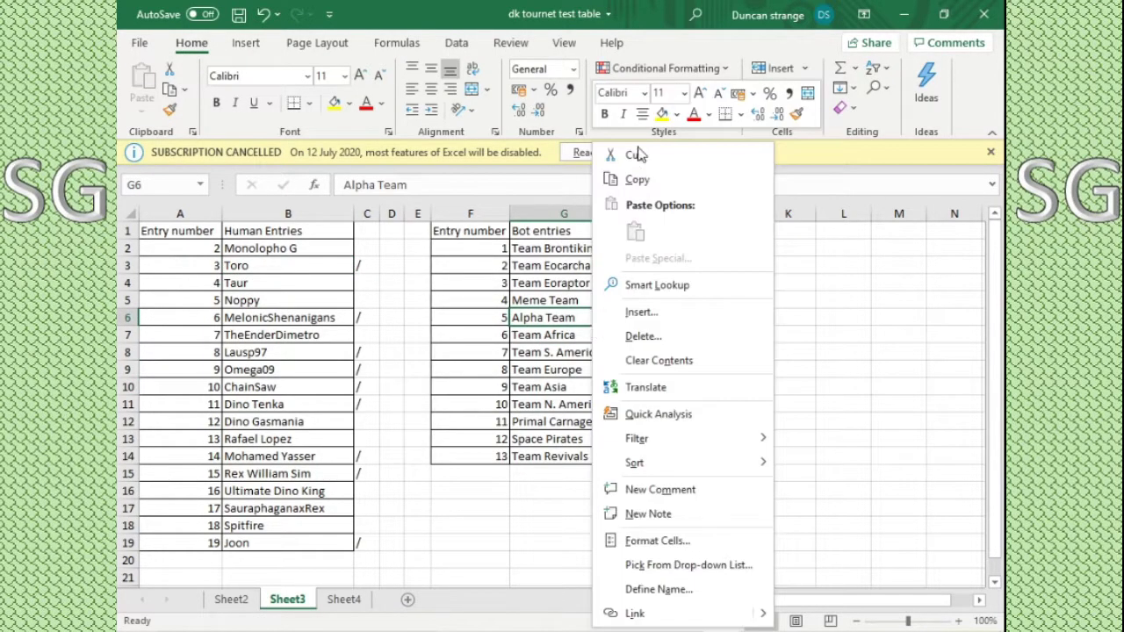
{"action": "left_click", "coordinate": [647, 176]}
{"action": "left_click", "coordinate": [231, 599]}
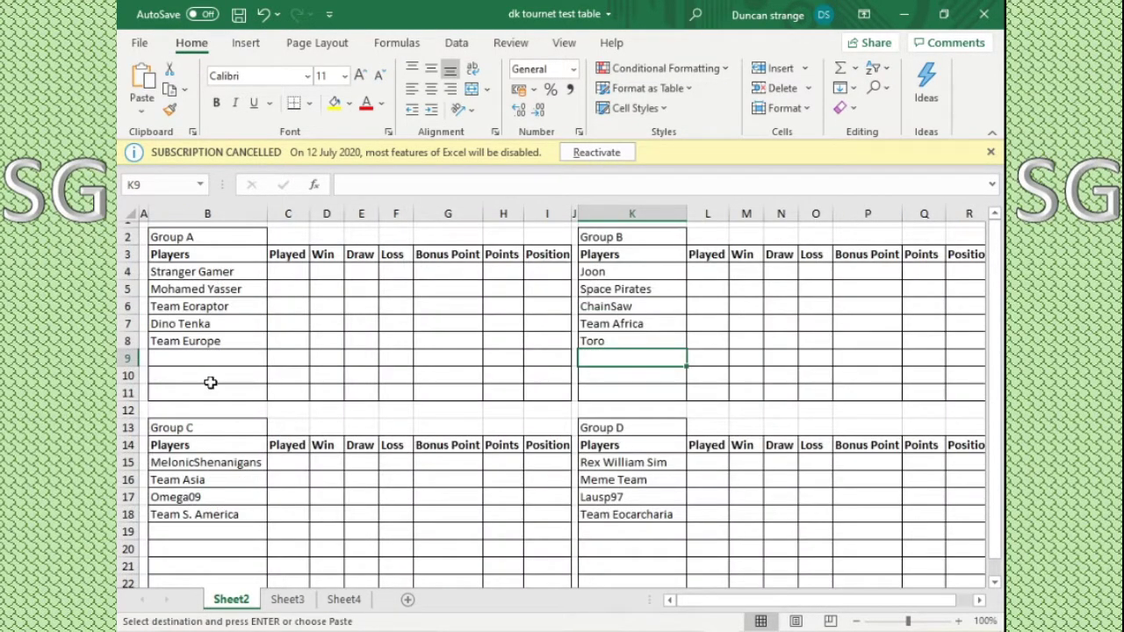
{"action": "right_click", "coordinate": [594, 359]}
{"action": "left_click", "coordinate": [668, 252]}
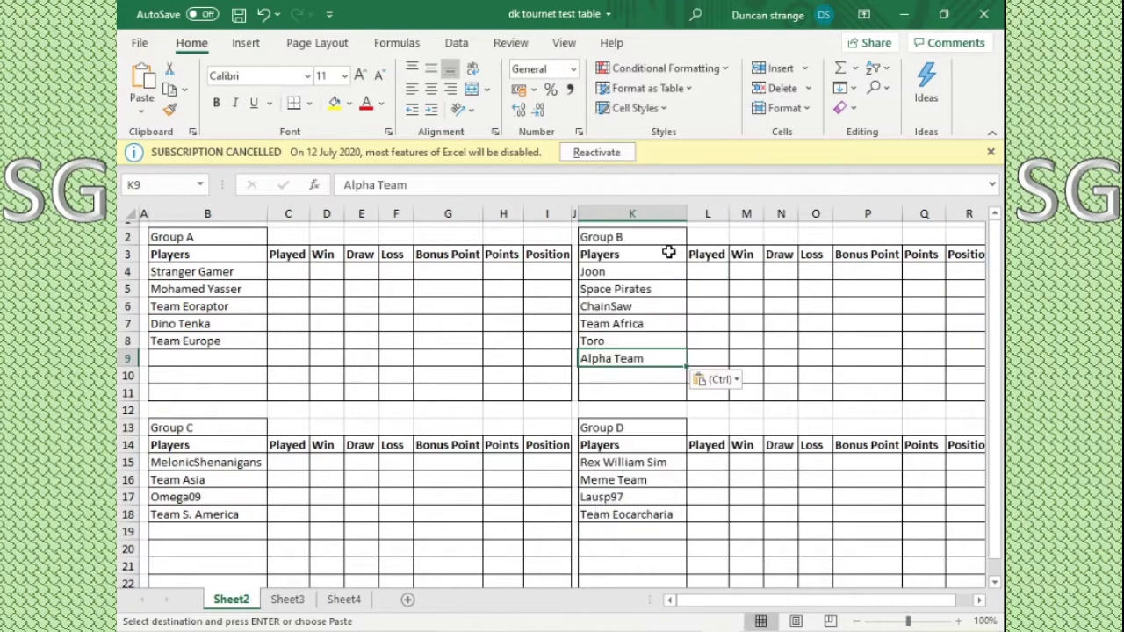
{"action": "left_click", "coordinate": [614, 390]}
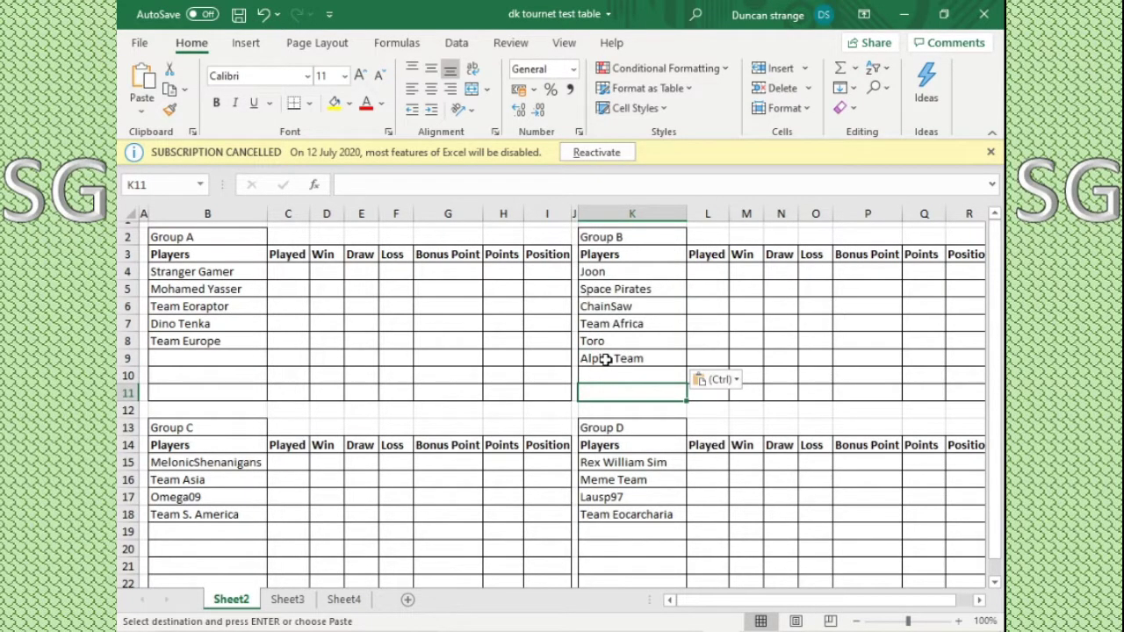
{"action": "scroll", "coordinate": [606, 360], "scroll_direction": "down", "scroll_amount": 1}
{"action": "scroll", "coordinate": [582, 393], "scroll_direction": "up", "scroll_amount": 1}
Step: On Sheet3, draw human entry numbers from 2–19 until 17 comes up
{"action": "left_click", "coordinate": [287, 599]}
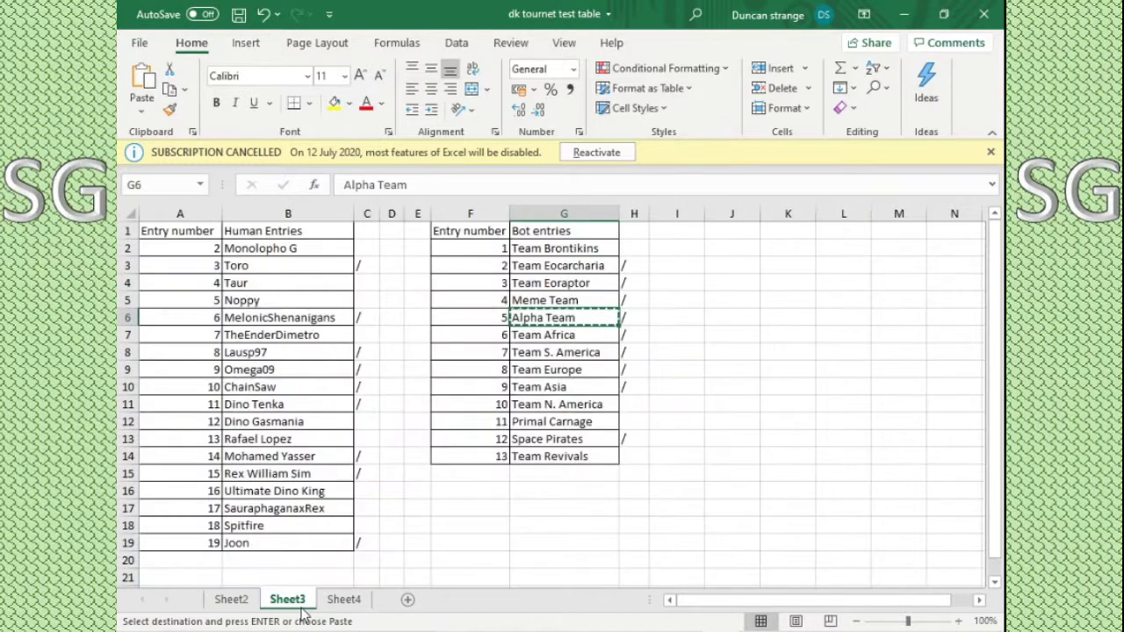
{"action": "left_click", "coordinate": [392, 508]}
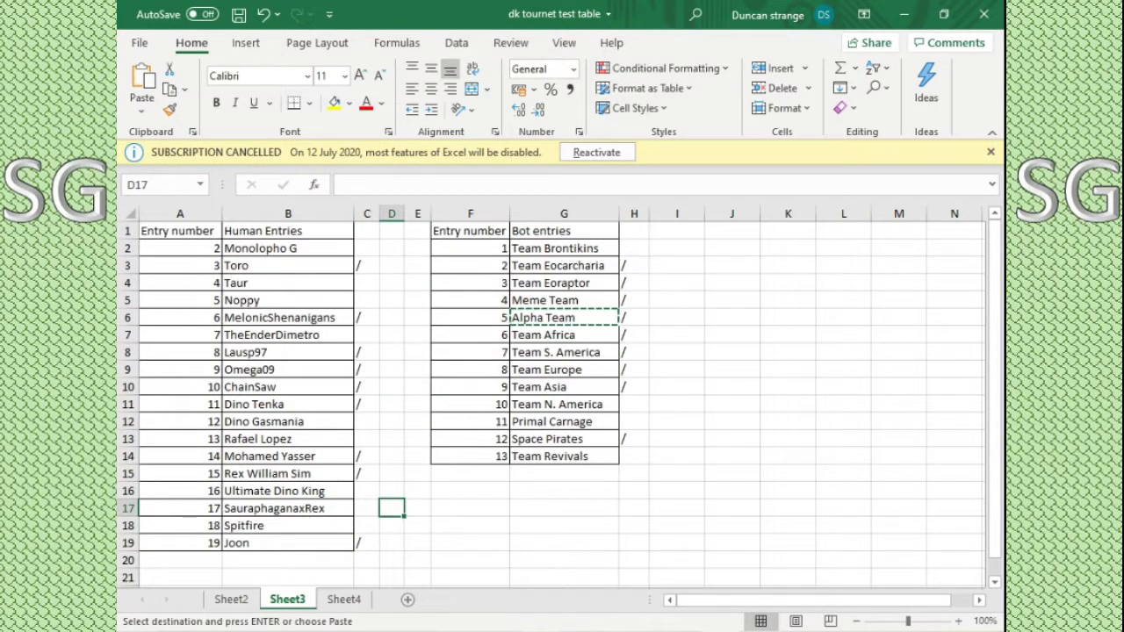
{"action": "key", "text": "alt+Tab"}
{"action": "left_click", "coordinate": [812, 318]}
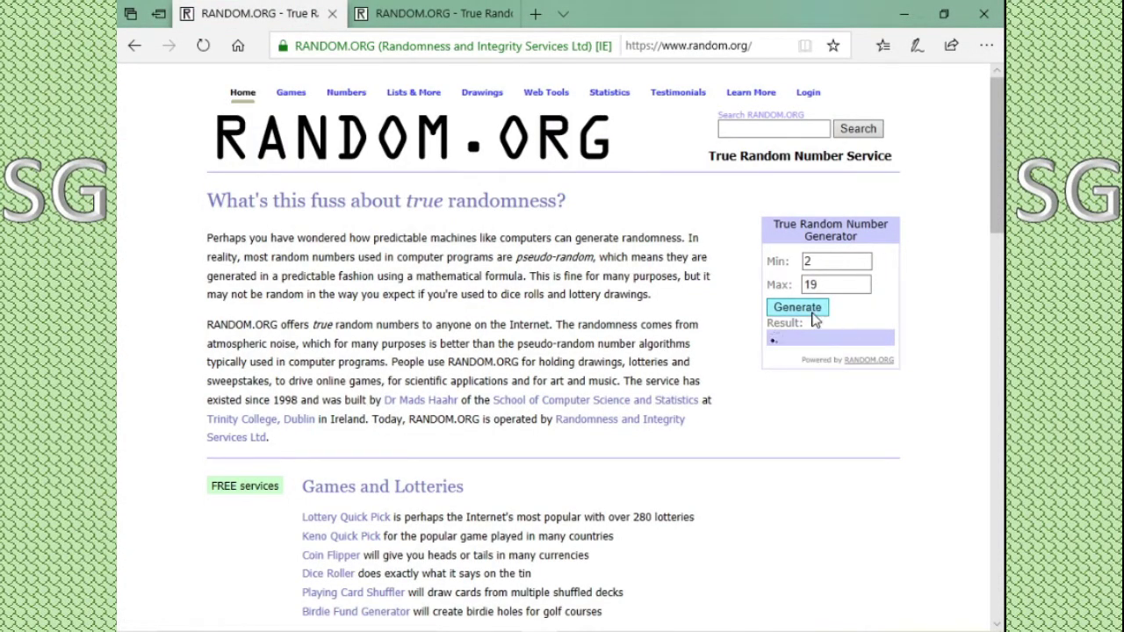
{"action": "key", "text": "alt+Tab"}
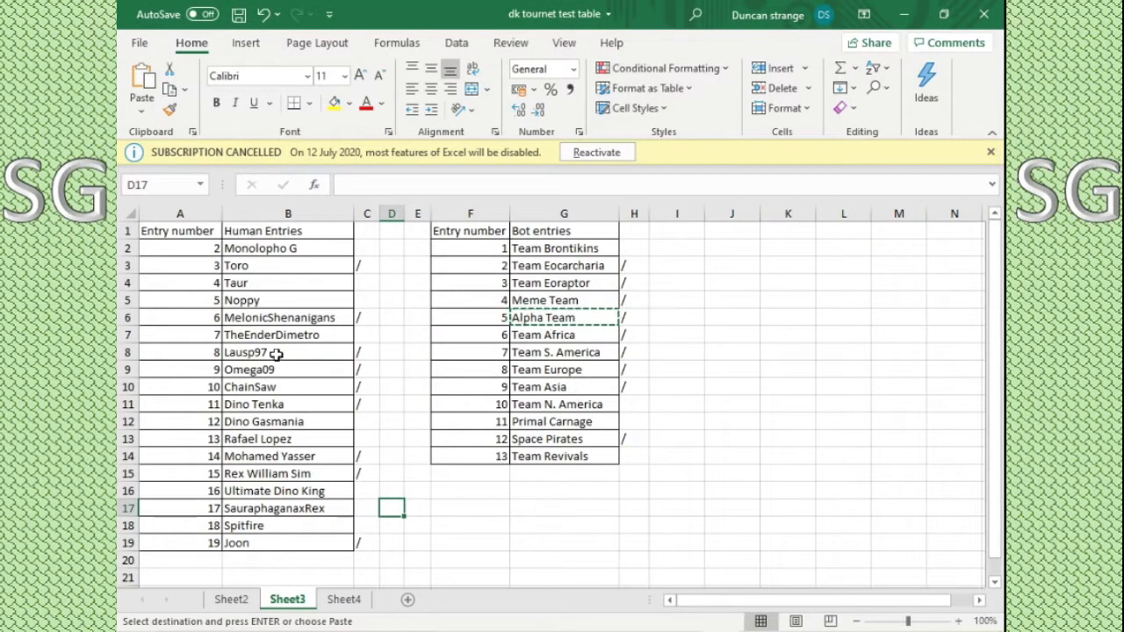
{"action": "key", "text": "alt+Tab"}
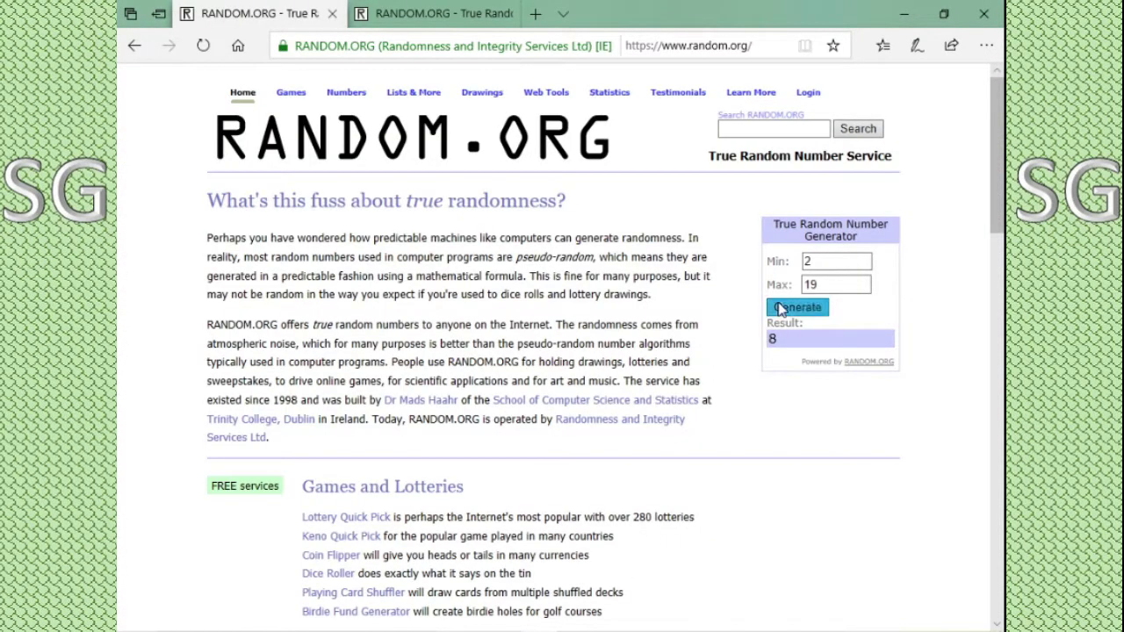
{"action": "left_click", "coordinate": [779, 309]}
{"action": "key", "text": "alt+Tab"}
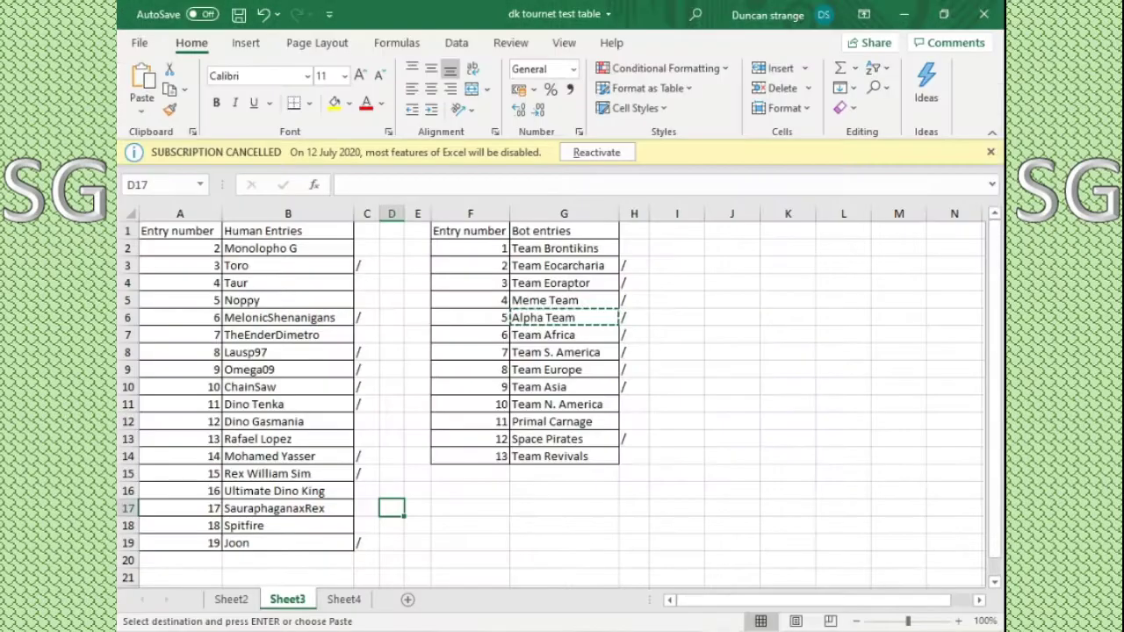
Step: Slash-mark SauraphaganaxRex in C17 and paste it from B17 into Group C's B19
{"action": "left_click", "coordinate": [367, 510]}
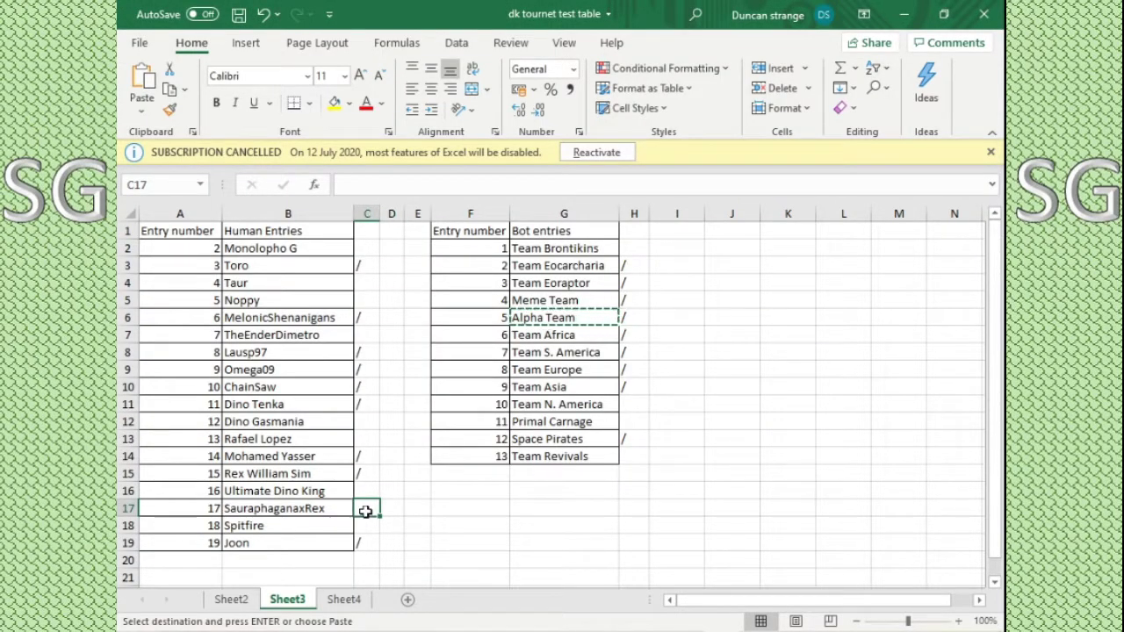
{"action": "type", "text": "/"}
{"action": "right_click", "coordinate": [321, 510]}
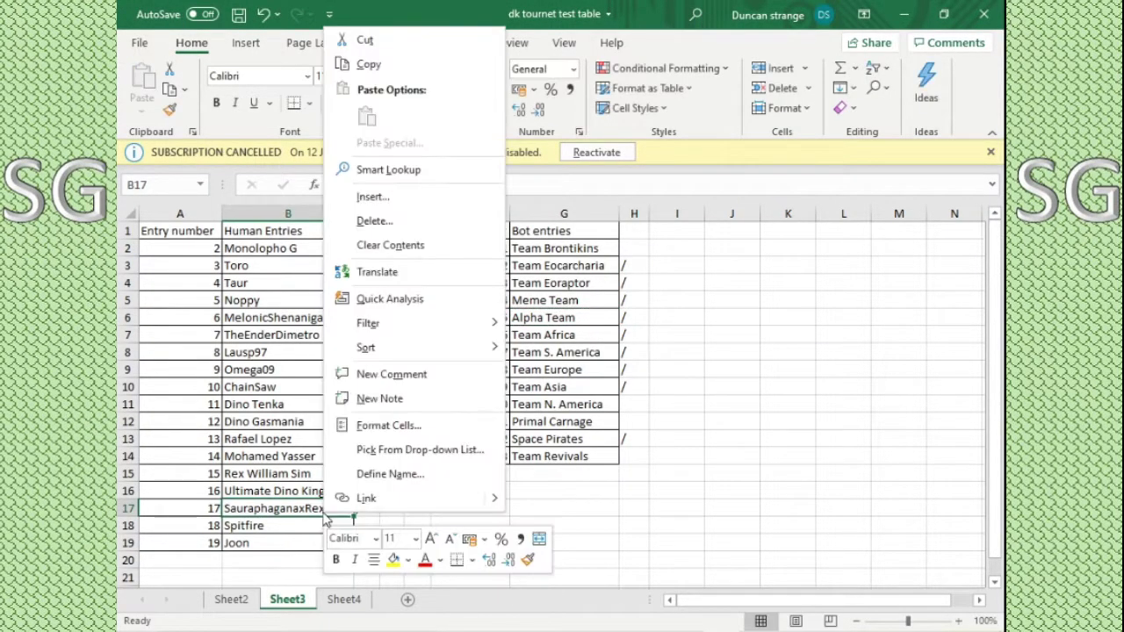
{"action": "left_click", "coordinate": [367, 64]}
{"action": "left_click", "coordinate": [231, 599]}
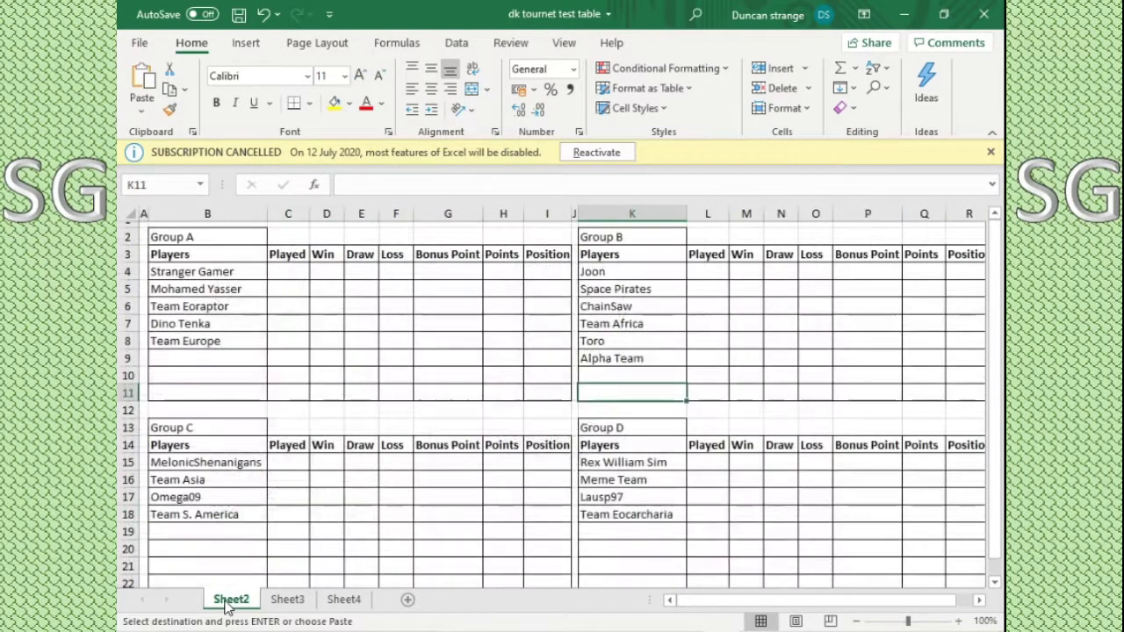
{"action": "right_click", "coordinate": [190, 532]}
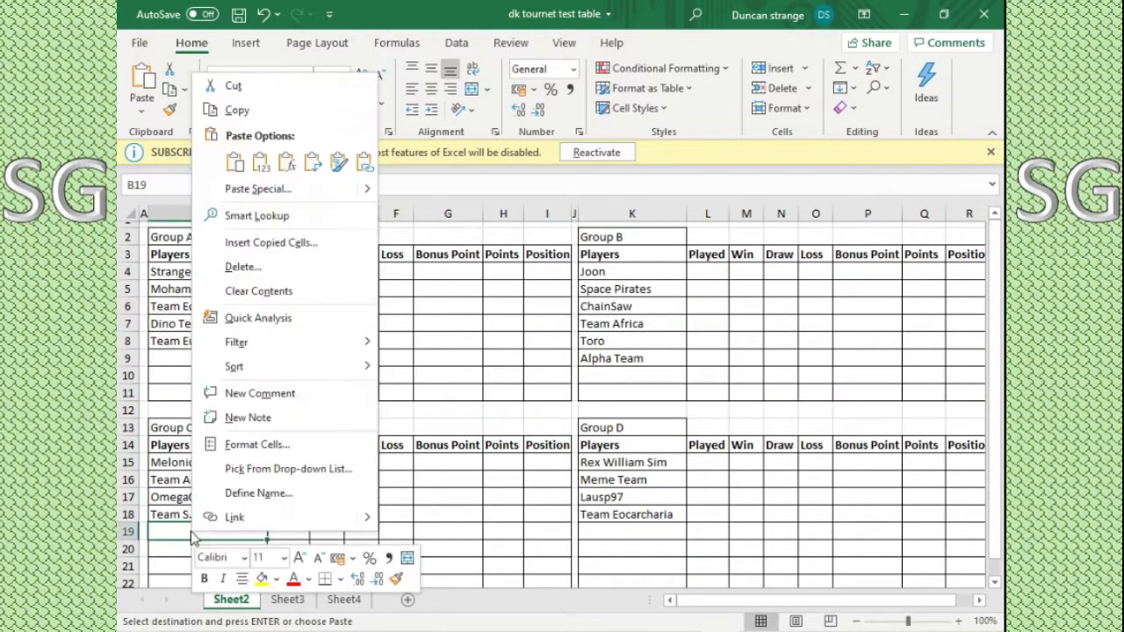
{"action": "left_click", "coordinate": [260, 163]}
{"action": "left_click", "coordinate": [427, 513]}
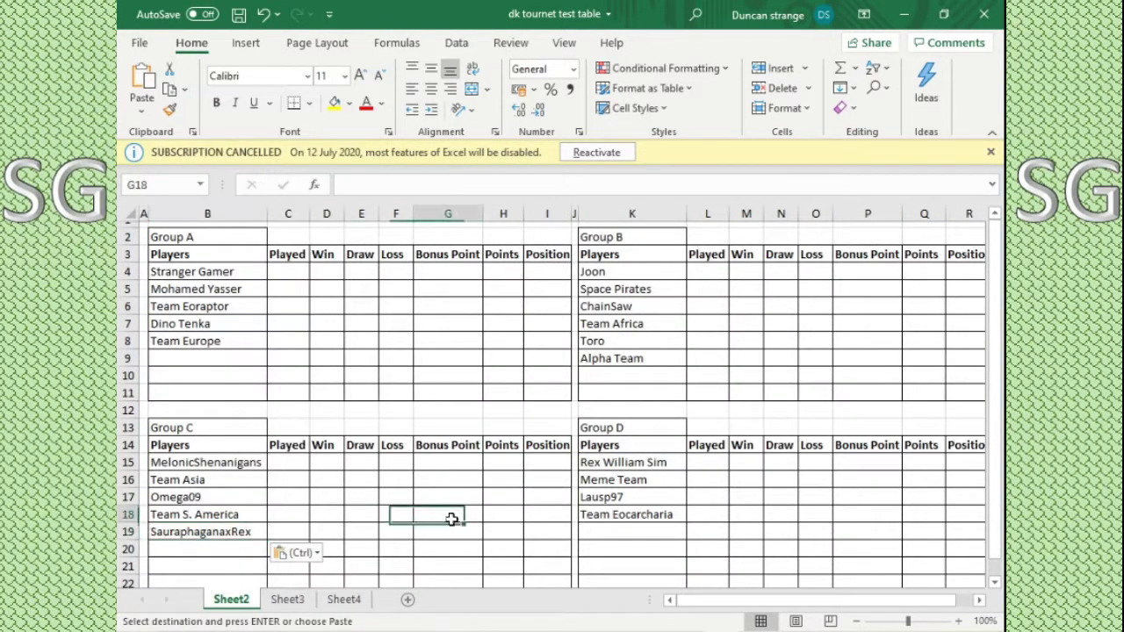
{"action": "left_click", "coordinate": [287, 599]}
Step: Repeatedly draw bot entry numbers from 1–13, checking each against the workbook
{"action": "double_click", "coordinate": [491, 509]}
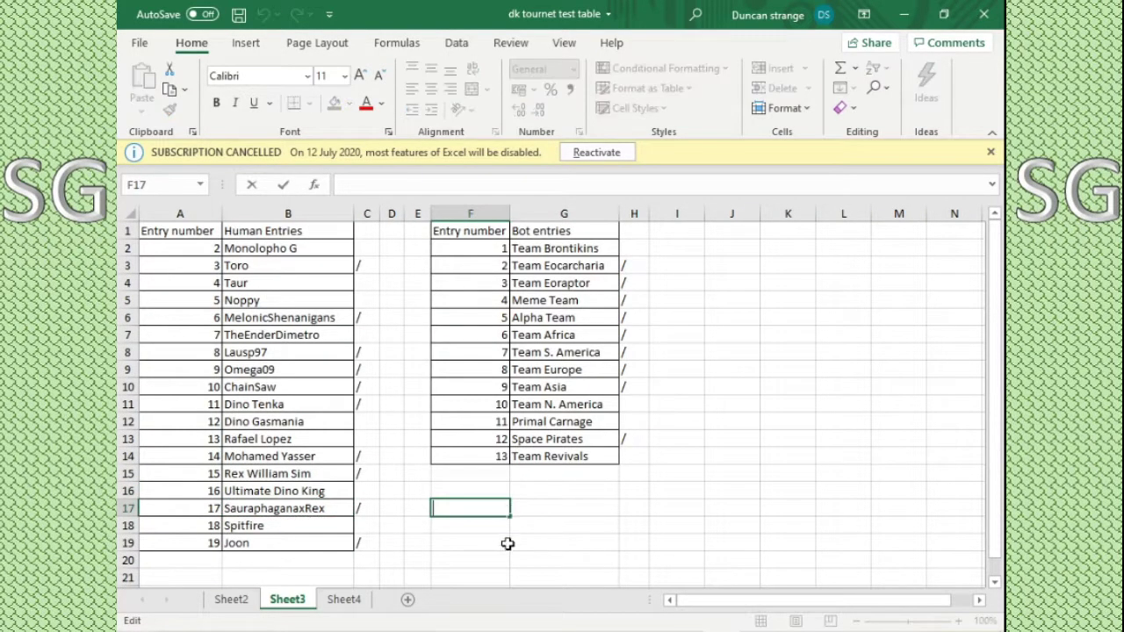
{"action": "key", "text": "alt+Tab"}
{"action": "left_click", "coordinate": [791, 309]}
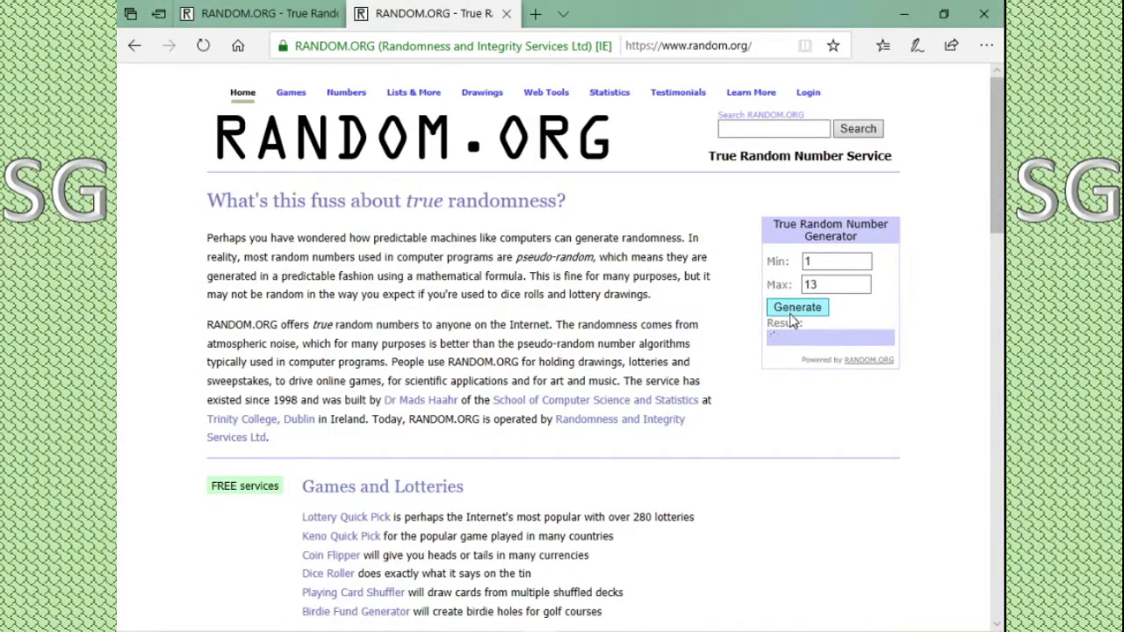
{"action": "key", "text": "alt+Tab"}
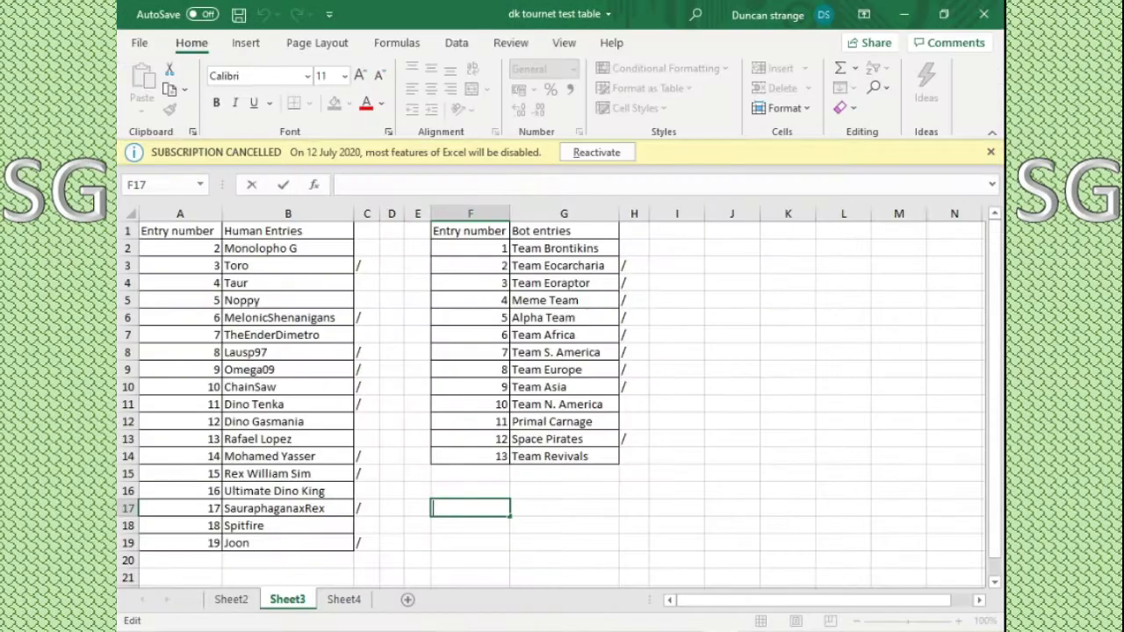
{"action": "key", "text": "alt+Tab"}
{"action": "left_click", "coordinate": [778, 309]}
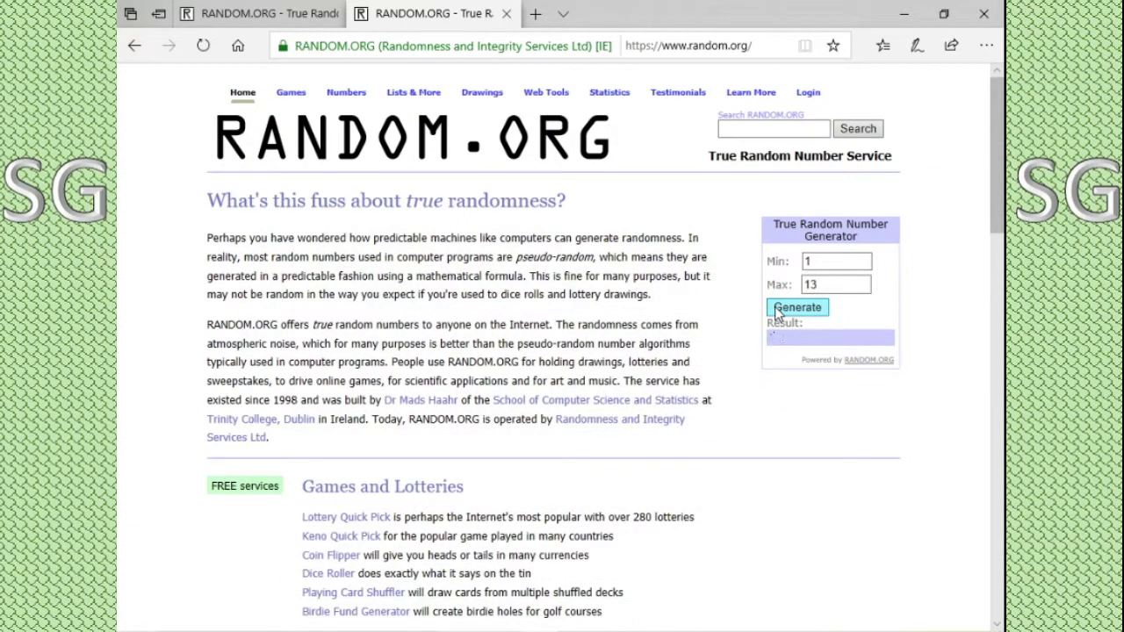
{"action": "left_click", "coordinate": [778, 309]}
{"action": "left_click", "coordinate": [778, 312]}
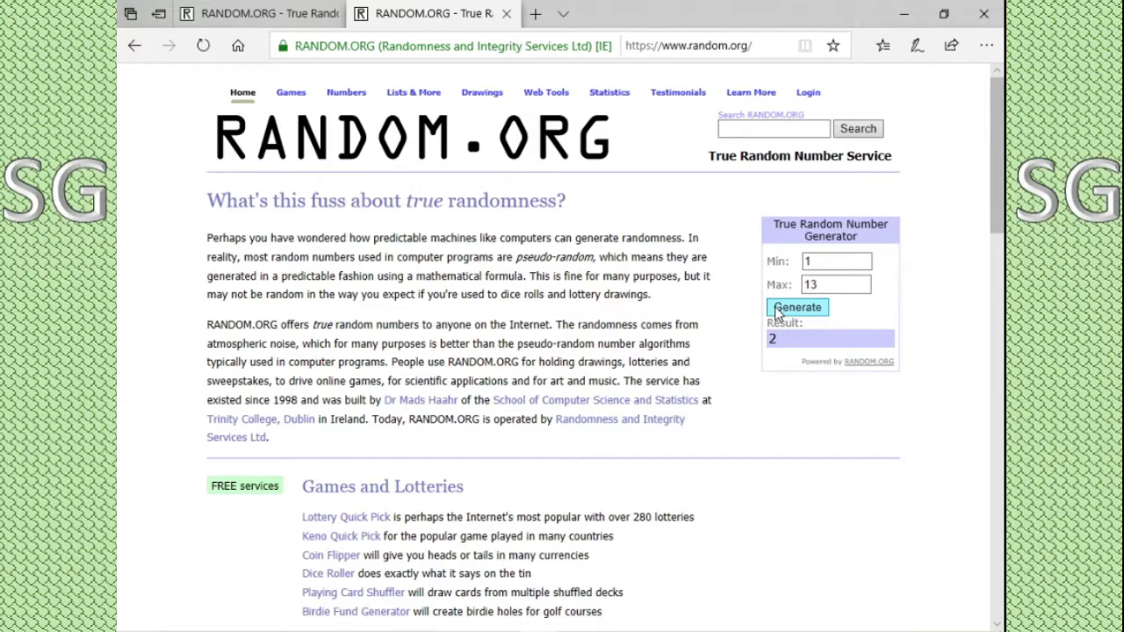
{"action": "key", "text": "alt+Tab"}
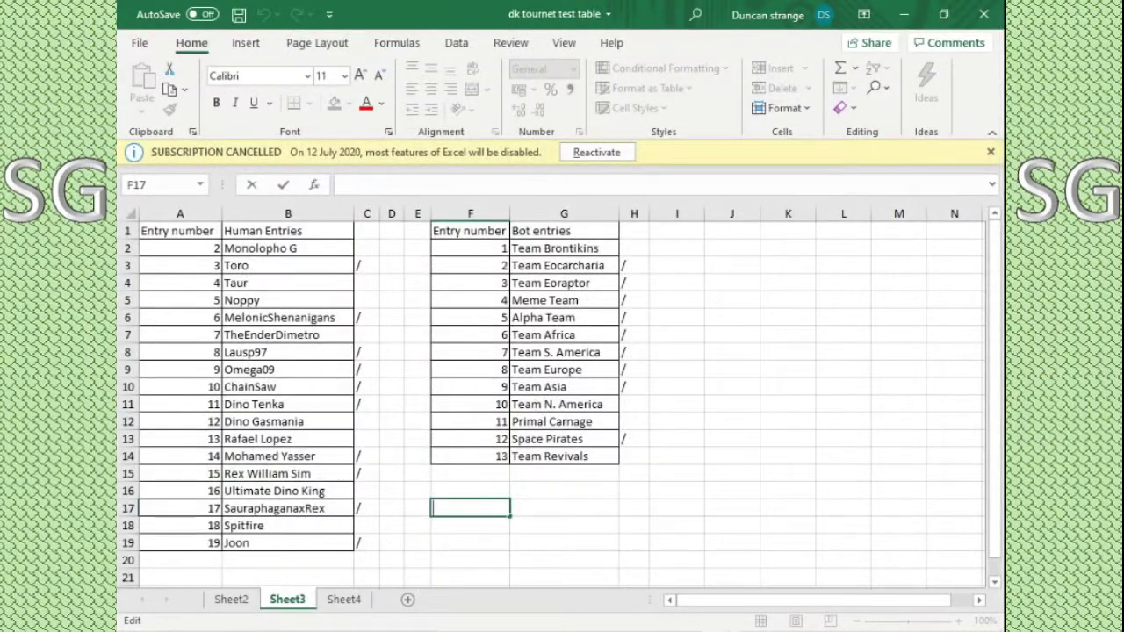
{"action": "key", "text": "alt+Tab"}
{"action": "left_click", "coordinate": [793, 313]}
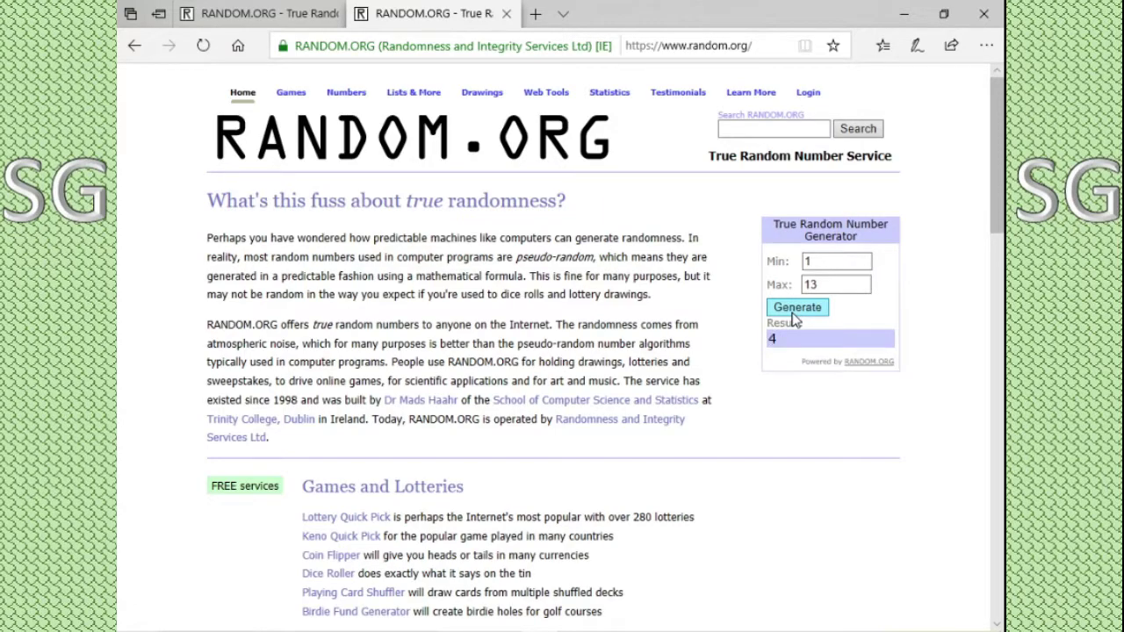
{"action": "key", "text": "alt+Tab"}
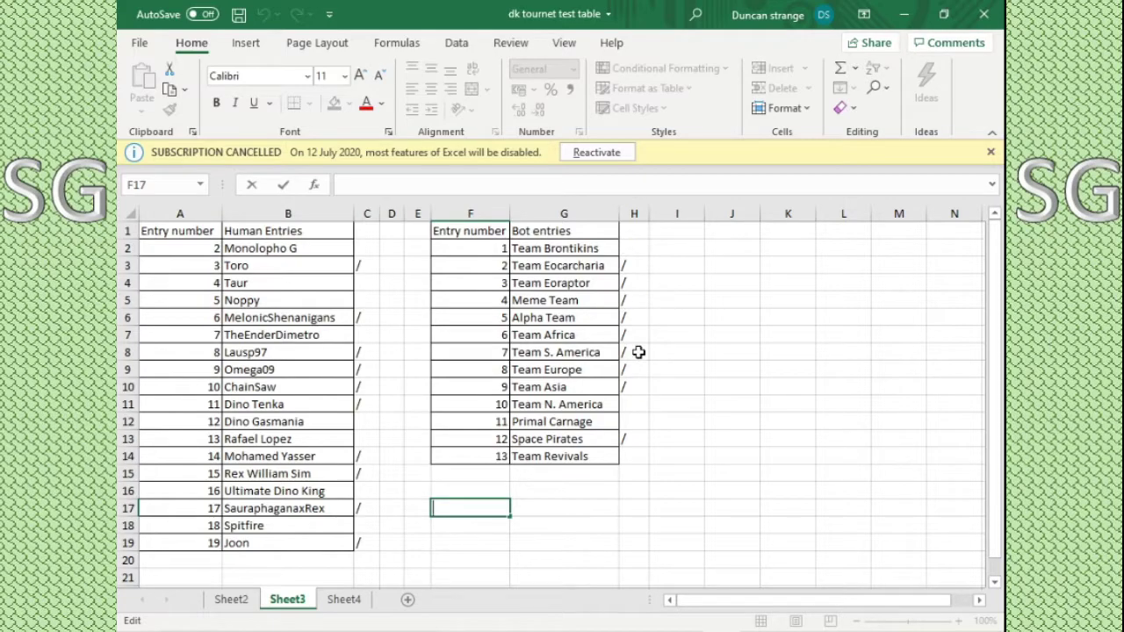
Step: Change the generator's maximum from 13 to 4 and draw a number from 1–4
{"action": "key", "text": "alt+Tab"}
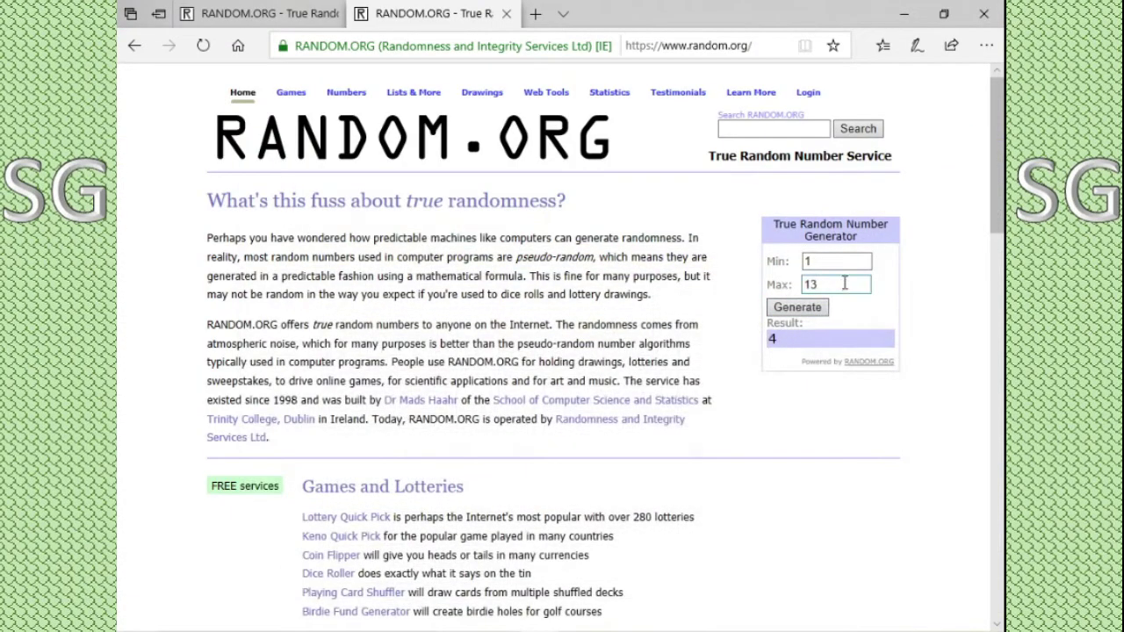
{"action": "double_click", "coordinate": [846, 284]}
{"action": "type", "text": "4"}
{"action": "left_click", "coordinate": [795, 308]}
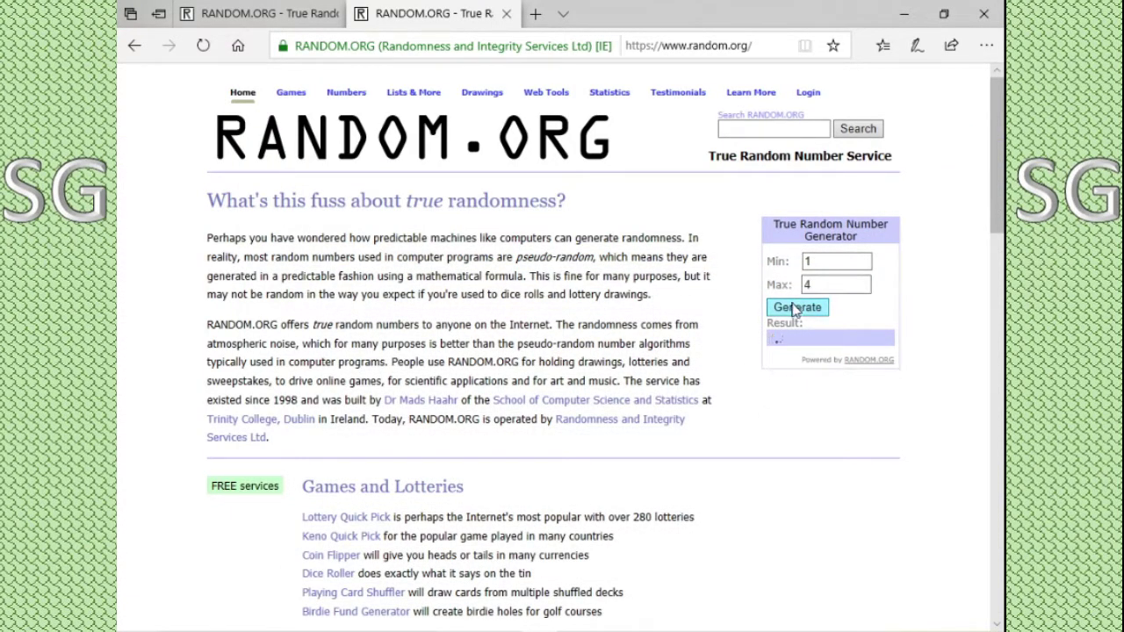
{"action": "key", "text": "alt+Tab"}
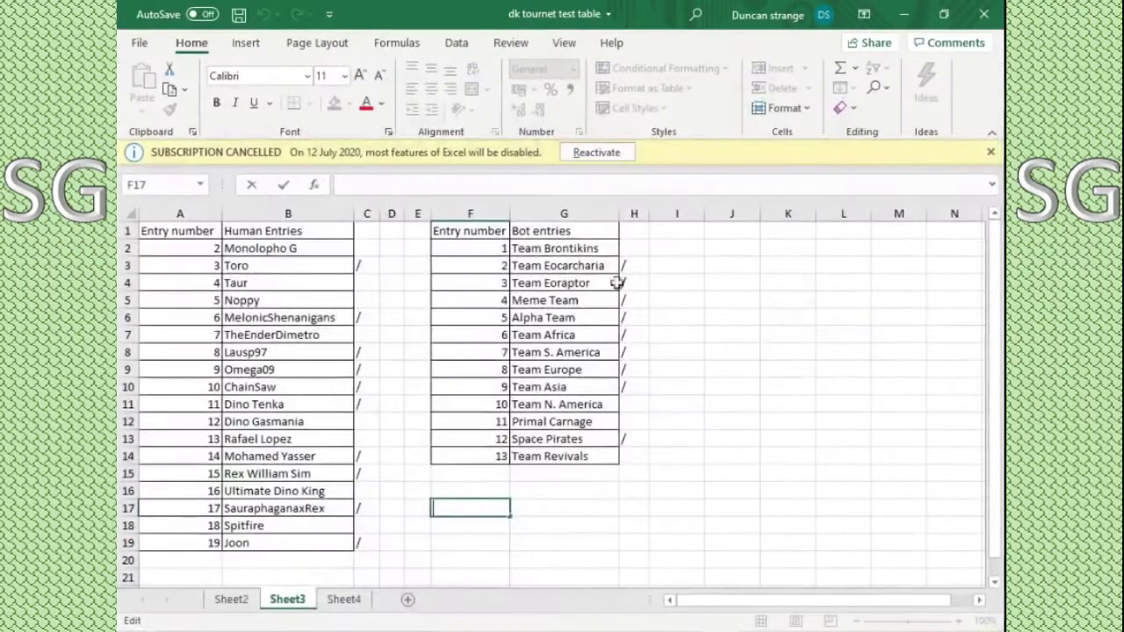
Step: Copy Primal Carnage from G12 into Group C's sixth slot, B20, on Sheet2
{"action": "left_click", "coordinate": [590, 426]}
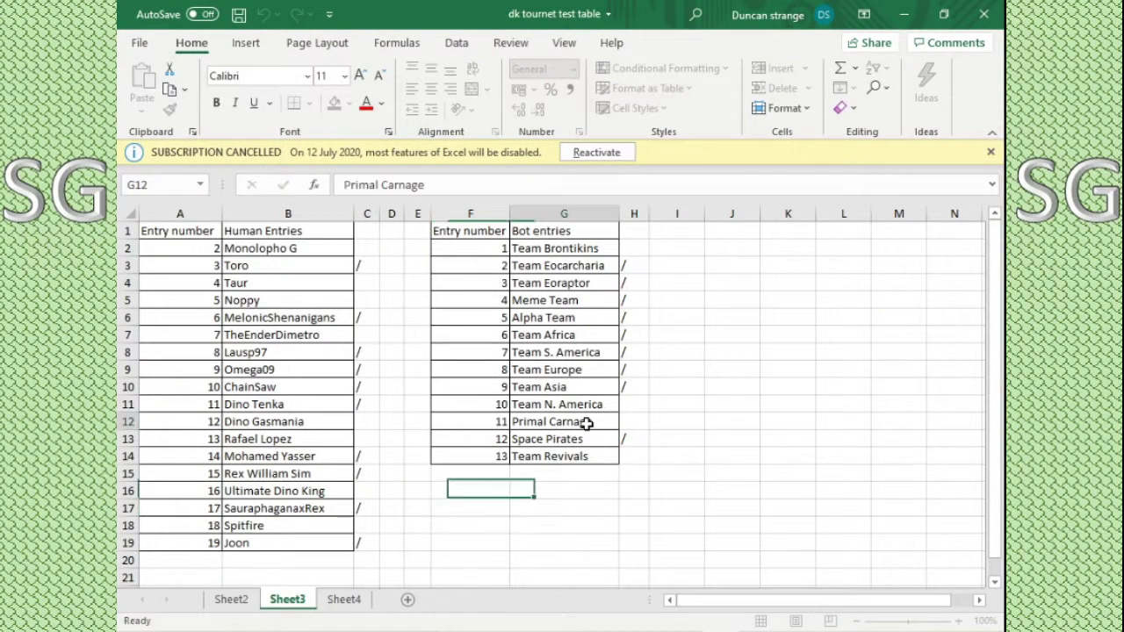
{"action": "right_click", "coordinate": [590, 428]}
{"action": "left_click", "coordinate": [633, 180]}
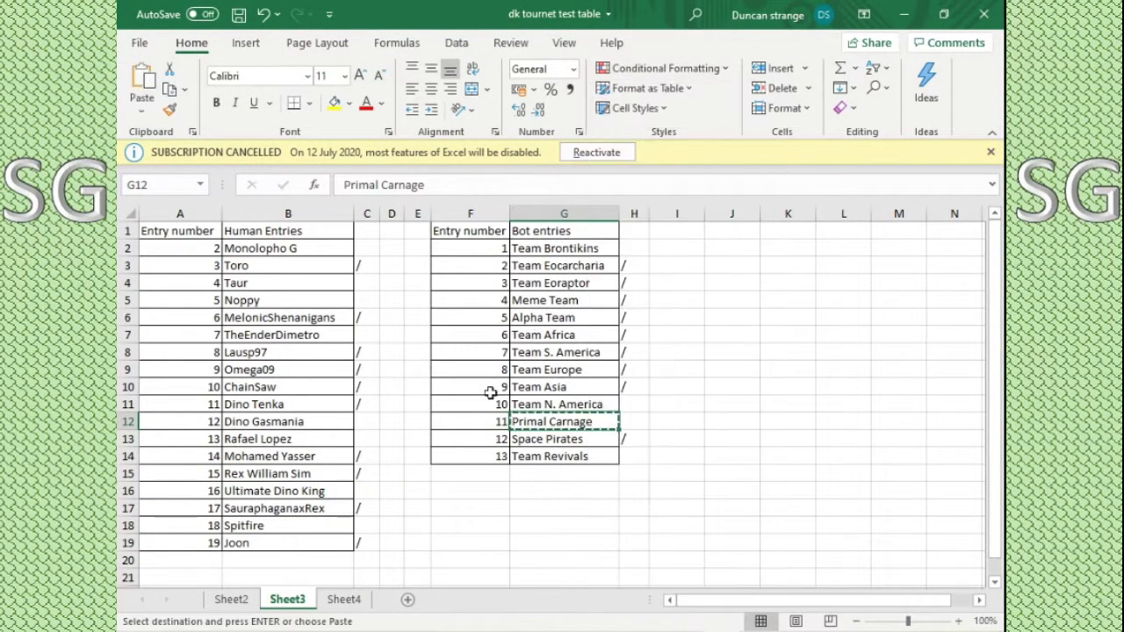
{"action": "left_click", "coordinate": [231, 598]}
{"action": "right_click", "coordinate": [226, 552]}
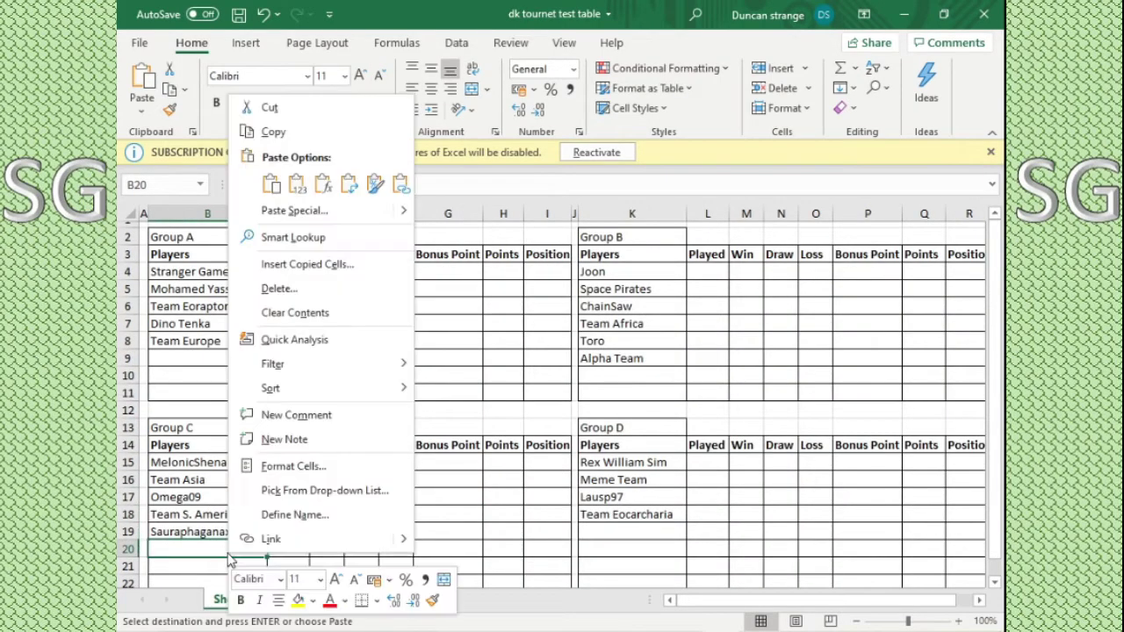
{"action": "left_click", "coordinate": [296, 186]}
{"action": "left_click", "coordinate": [406, 517]}
Step: Slash-mark Primal Carnage as drawn in H12 on Sheet3
{"action": "left_click", "coordinate": [287, 599]}
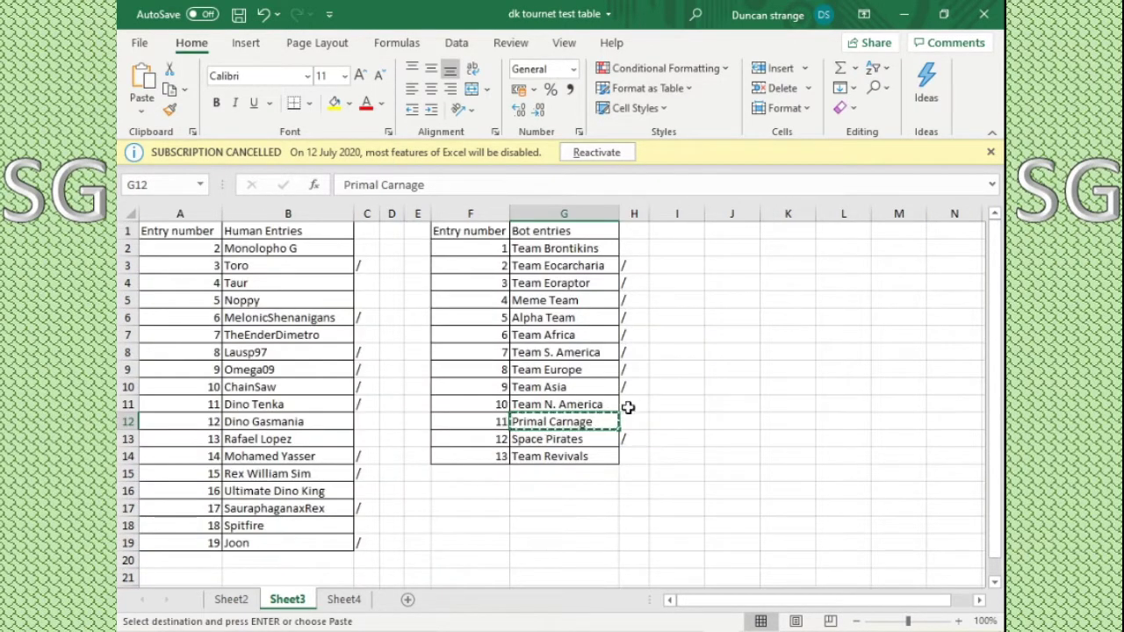
{"action": "left_click", "coordinate": [633, 421]}
{"action": "type", "text": "/"}
{"action": "left_click", "coordinate": [667, 478]}
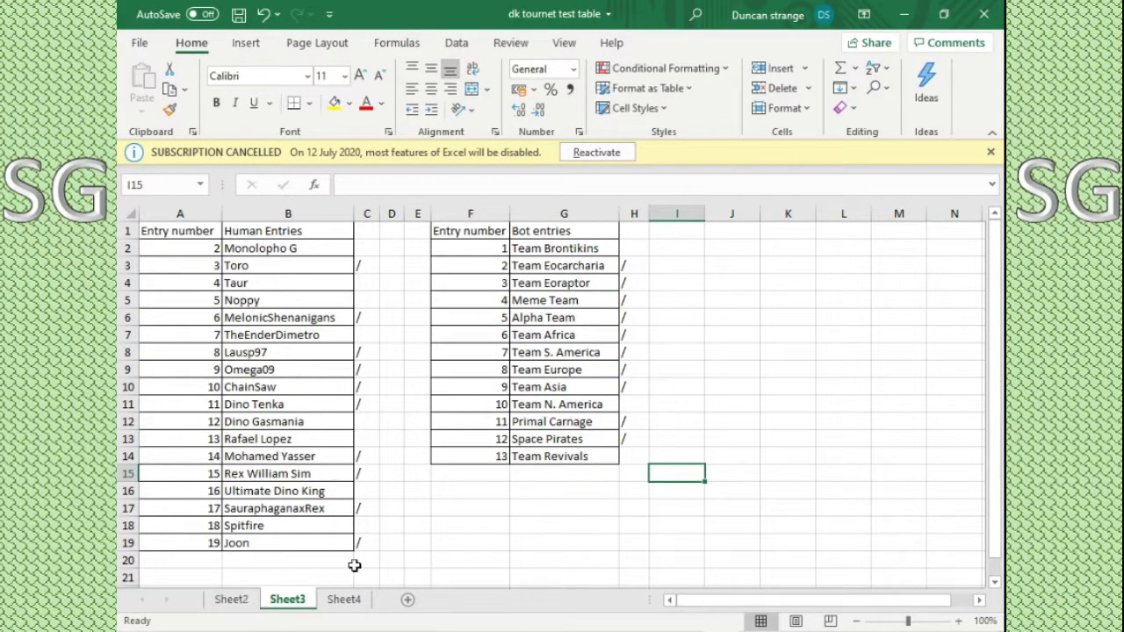
Step: Draw human entry numbers from 2–19 repeatedly until undrawn entry 13 comes up
{"action": "left_click", "coordinate": [392, 543]}
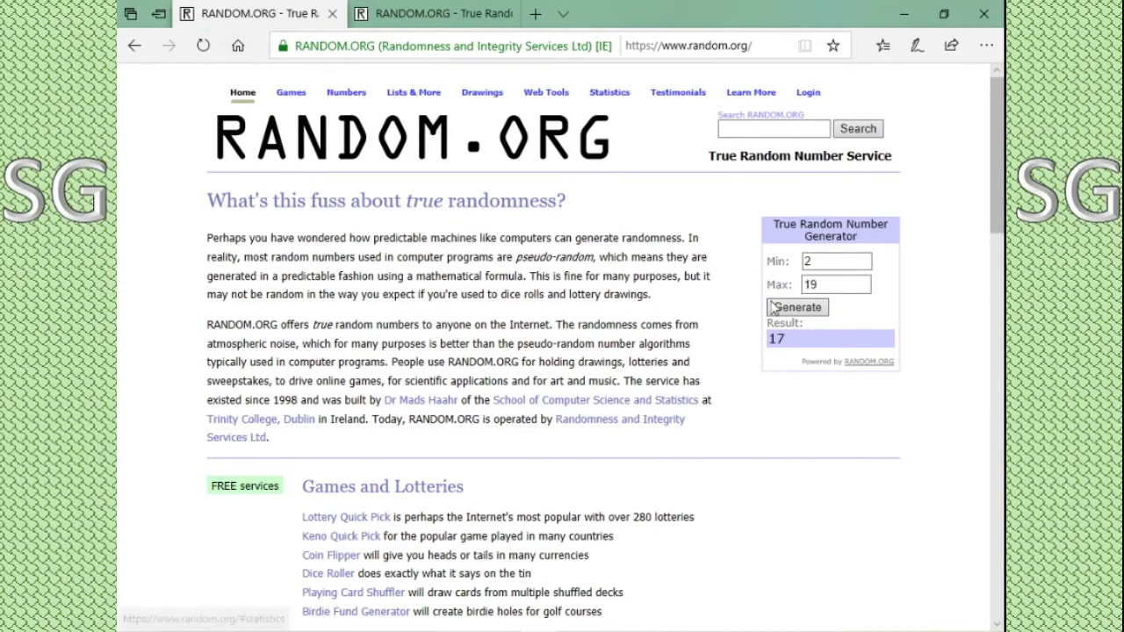
{"action": "left_click", "coordinate": [778, 313]}
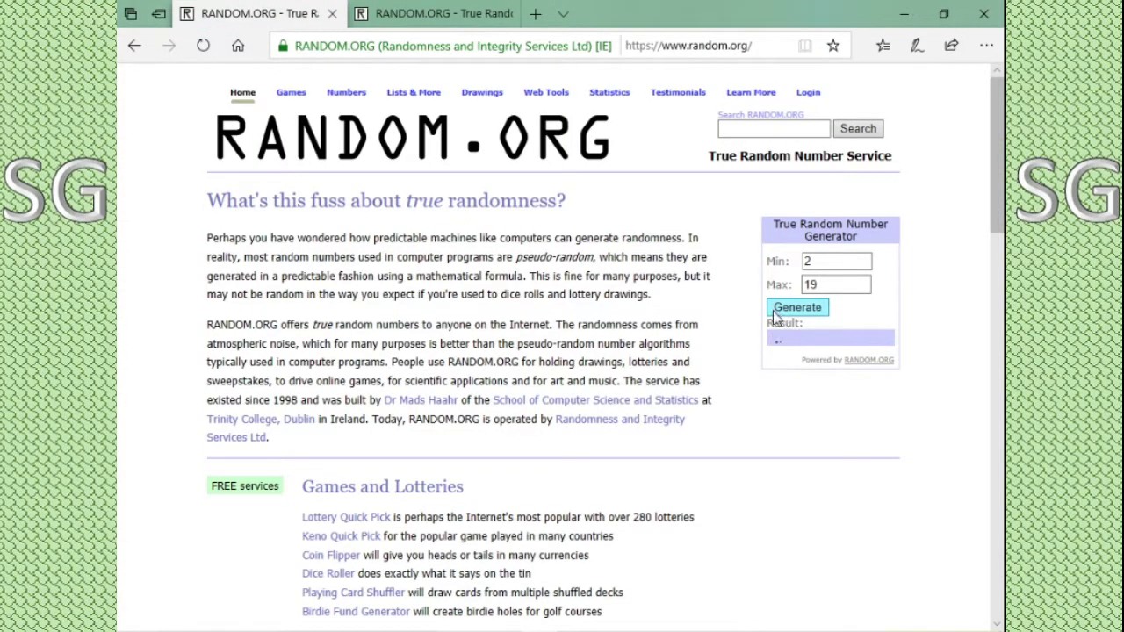
{"action": "key", "text": "alt+Tab"}
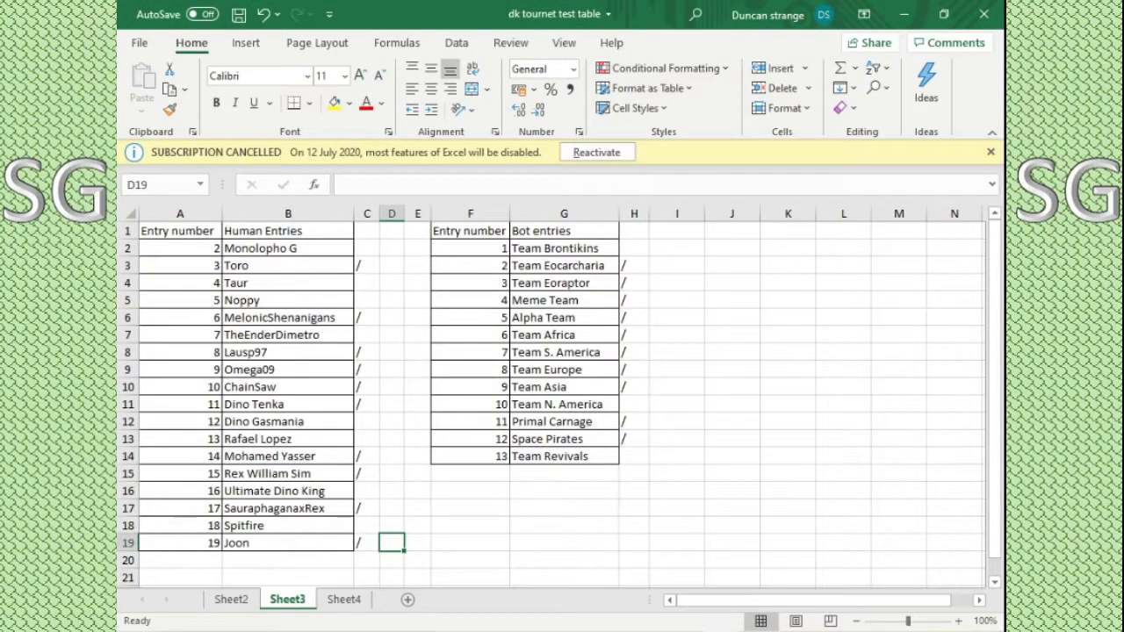
{"action": "key", "text": "alt+Tab"}
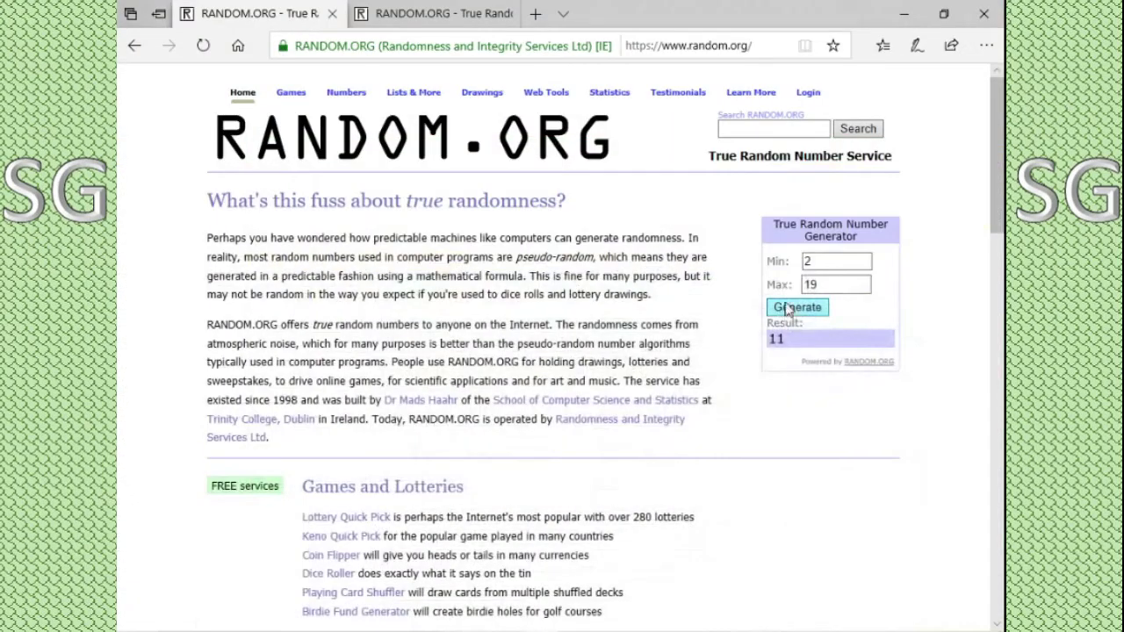
{"action": "left_click", "coordinate": [785, 310]}
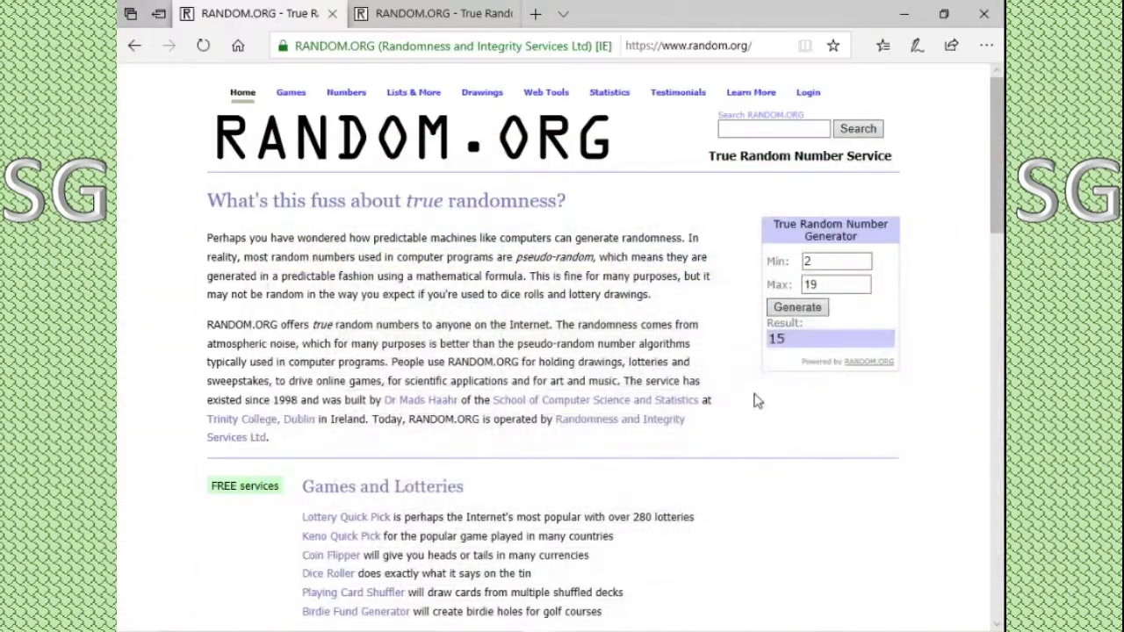
{"action": "left_click", "coordinate": [787, 312]}
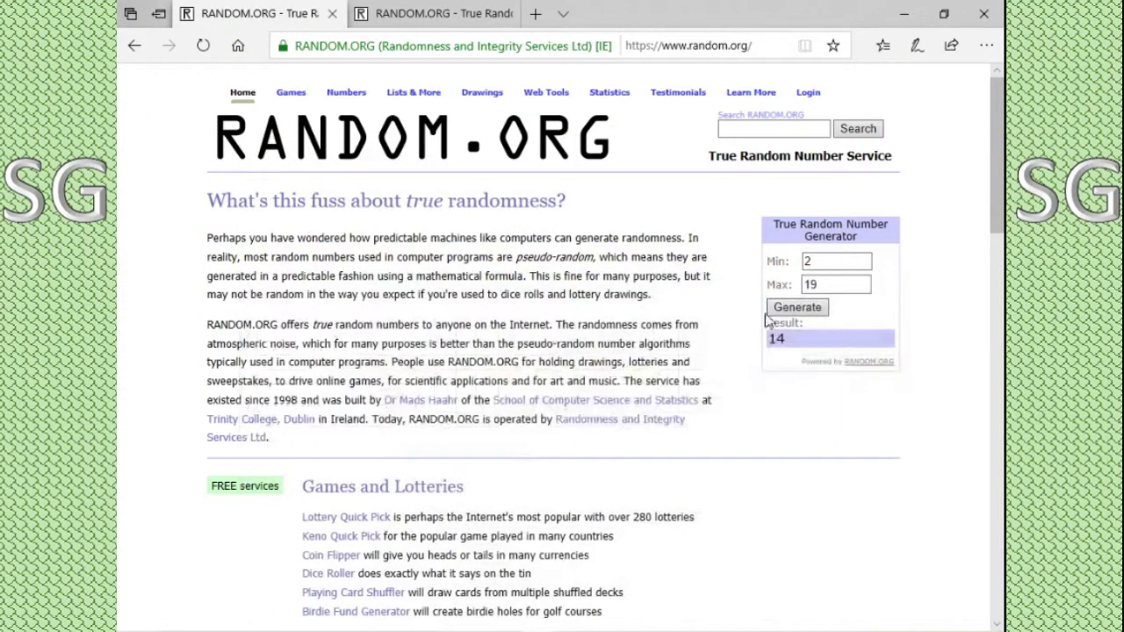
{"action": "left_click", "coordinate": [786, 305]}
{"action": "left_click", "coordinate": [782, 310]}
{"action": "left_click", "coordinate": [797, 311]}
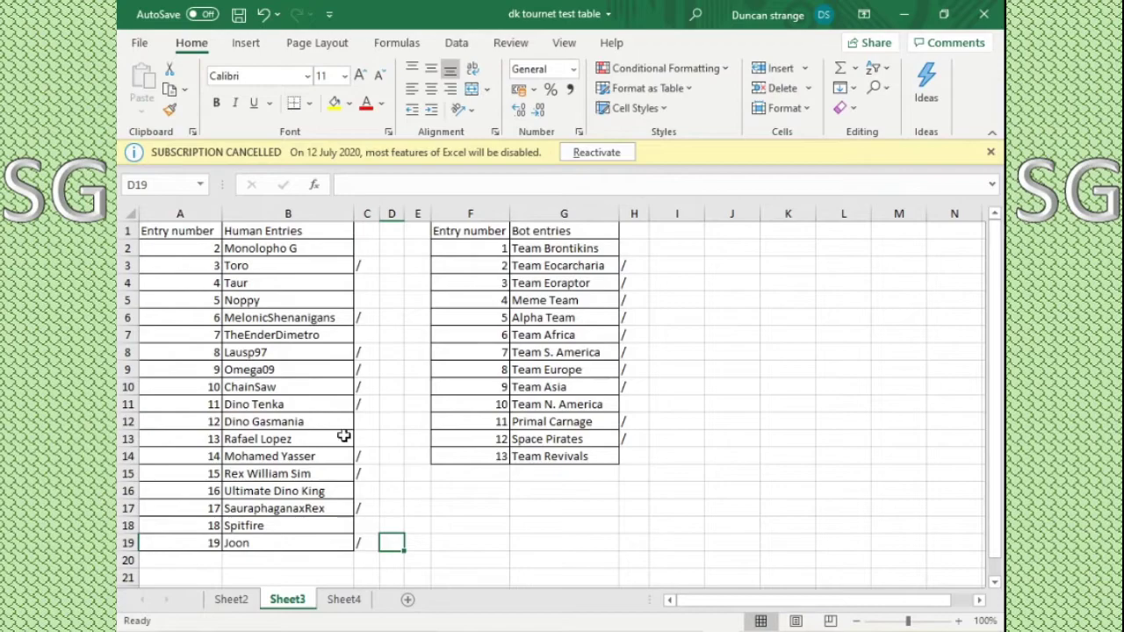
Step: Paste human entry 13 from B13 into Group D's K19, then select C13 on Sheet3
{"action": "right_click", "coordinate": [332, 442]}
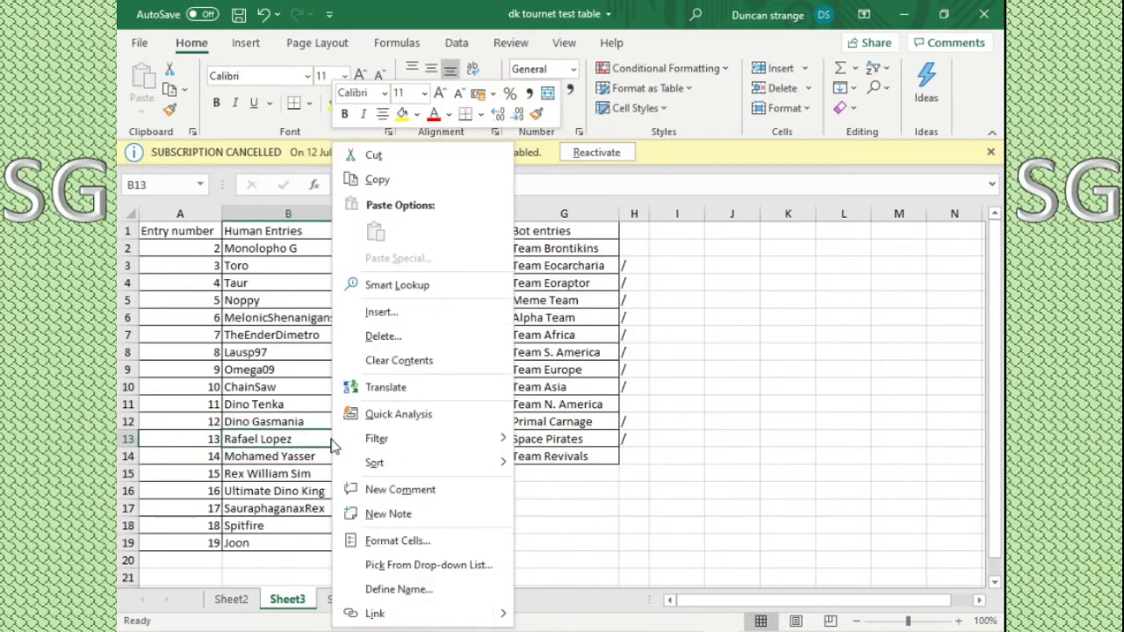
{"action": "left_click", "coordinate": [377, 179]}
{"action": "left_click", "coordinate": [231, 599]}
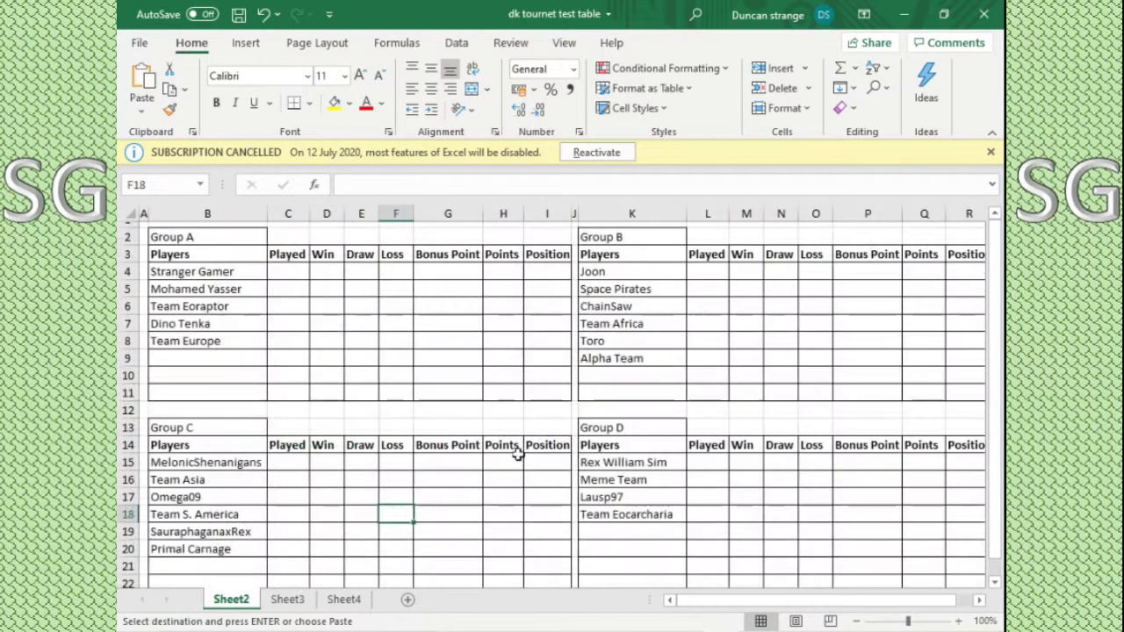
{"action": "right_click", "coordinate": [621, 531]}
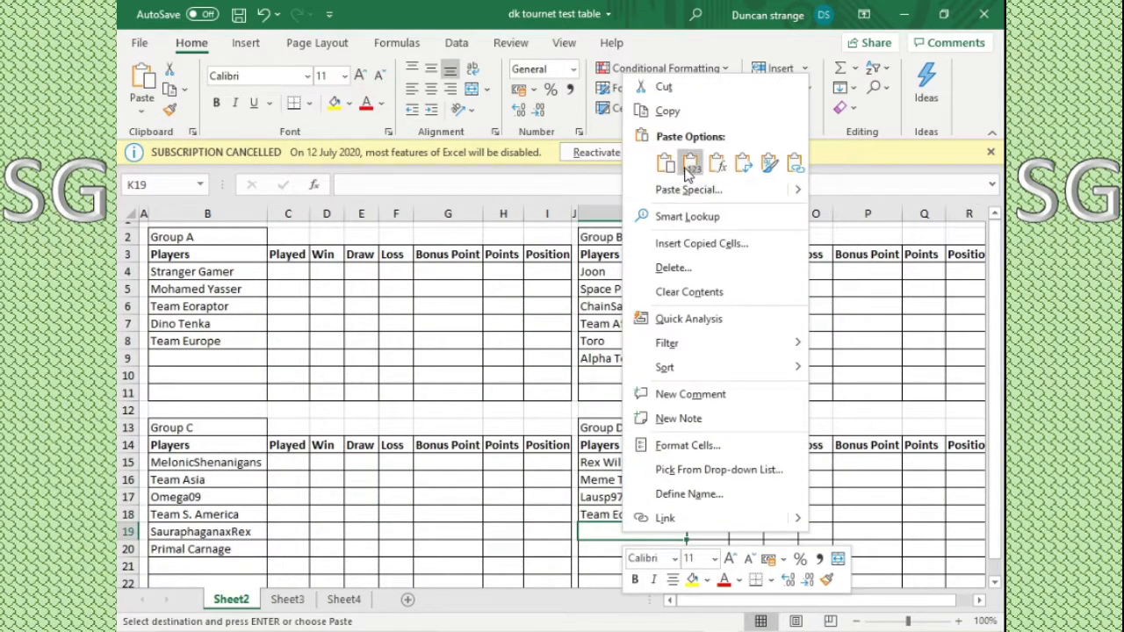
{"action": "left_click", "coordinate": [752, 158]}
{"action": "left_click", "coordinate": [634, 549]}
{"action": "left_click", "coordinate": [287, 599]}
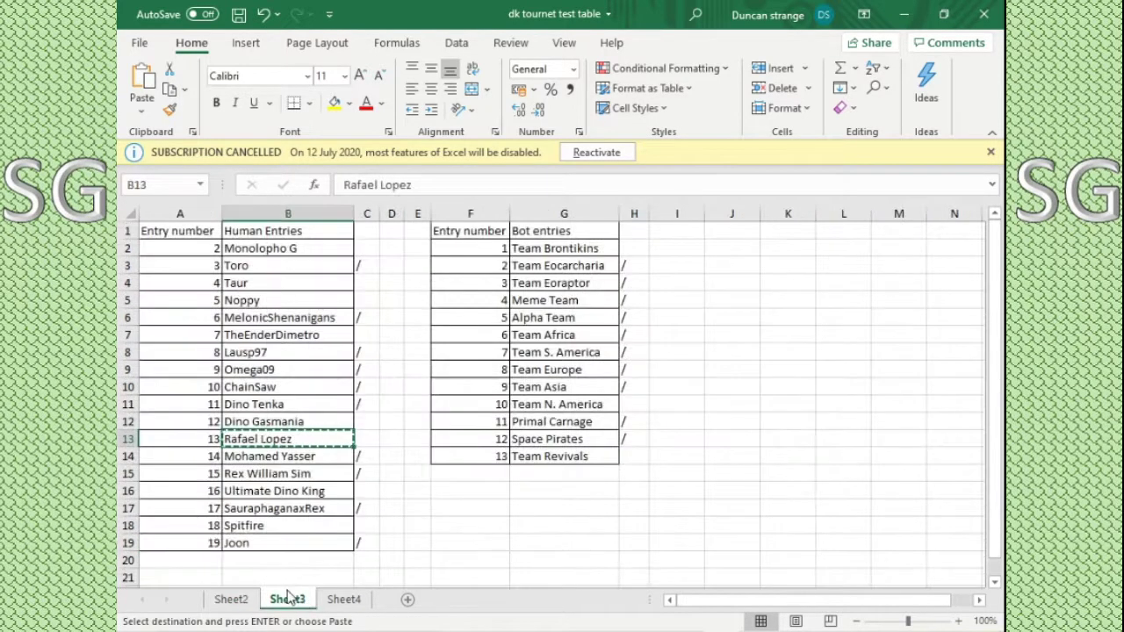
{"action": "left_click", "coordinate": [372, 442]}
{"action": "key", "text": "Escape"}
{"action": "type", "text": "/"}
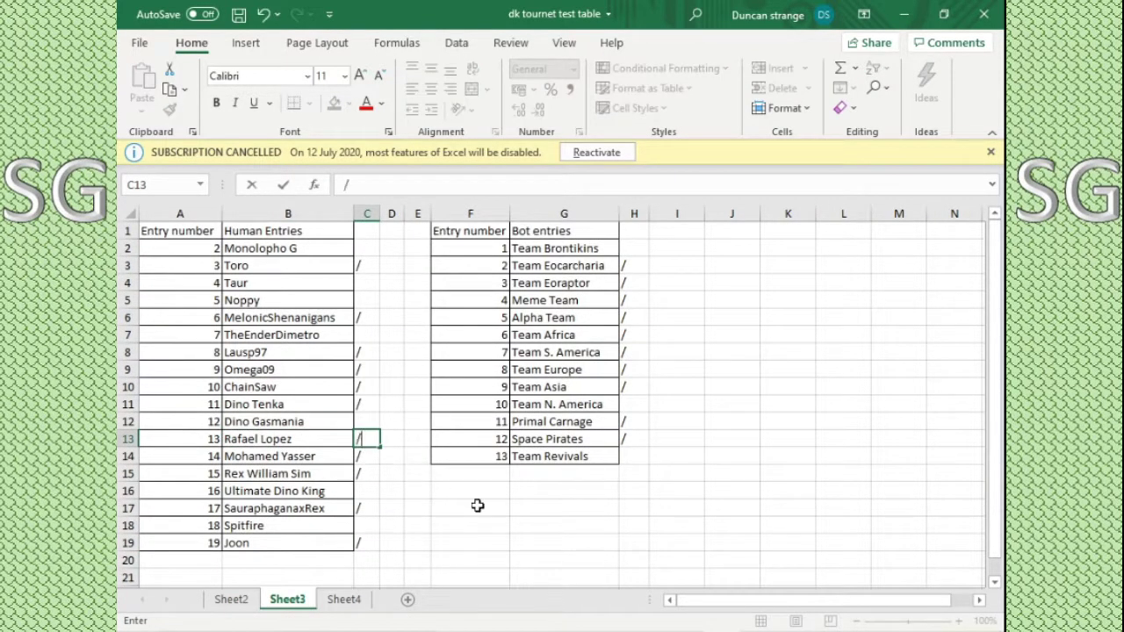
{"action": "left_click", "coordinate": [475, 507]}
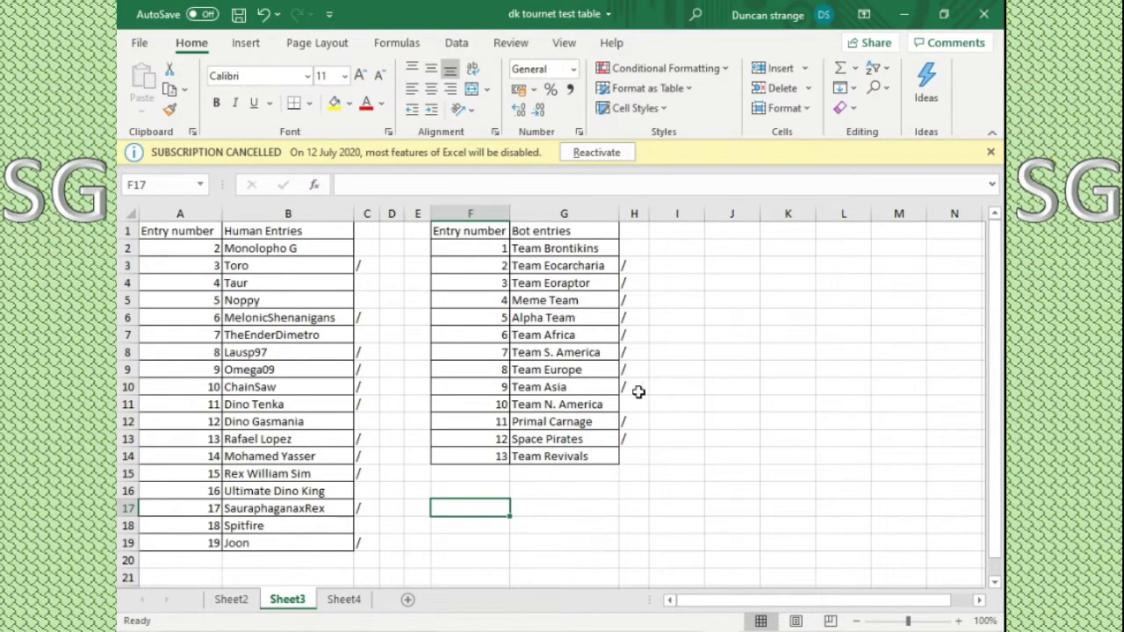
{"action": "key", "text": "alt+Tab"}
{"action": "key", "text": "ctrl+Tab"}
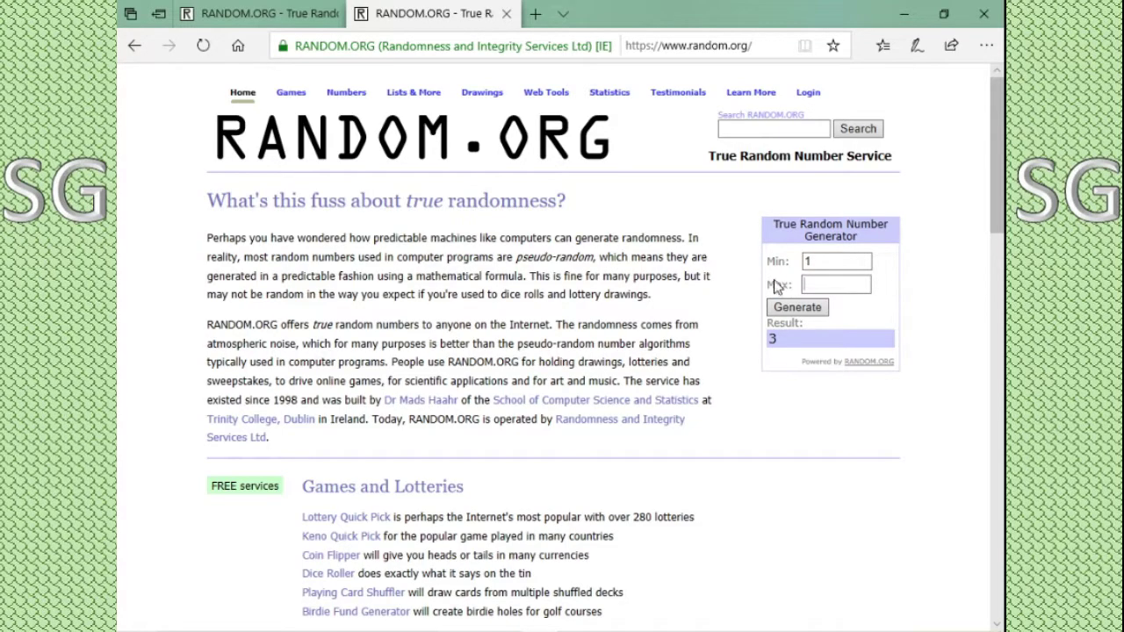
{"action": "type", "text": "3"}
{"action": "left_click", "coordinate": [797, 307]}
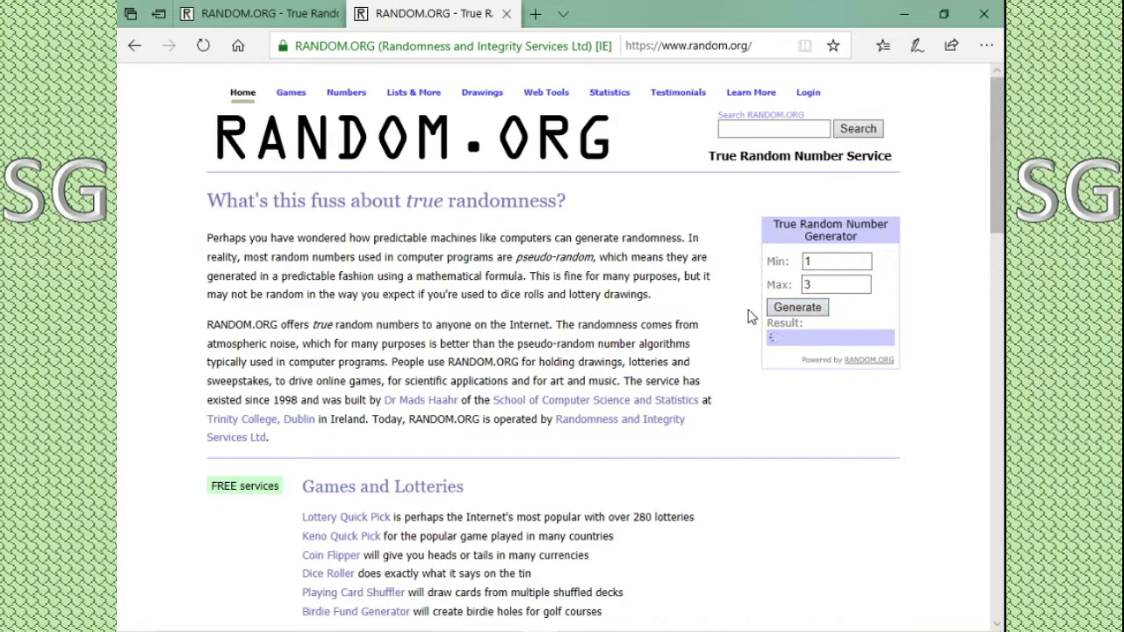
{"action": "key", "text": "shift+Tab"}
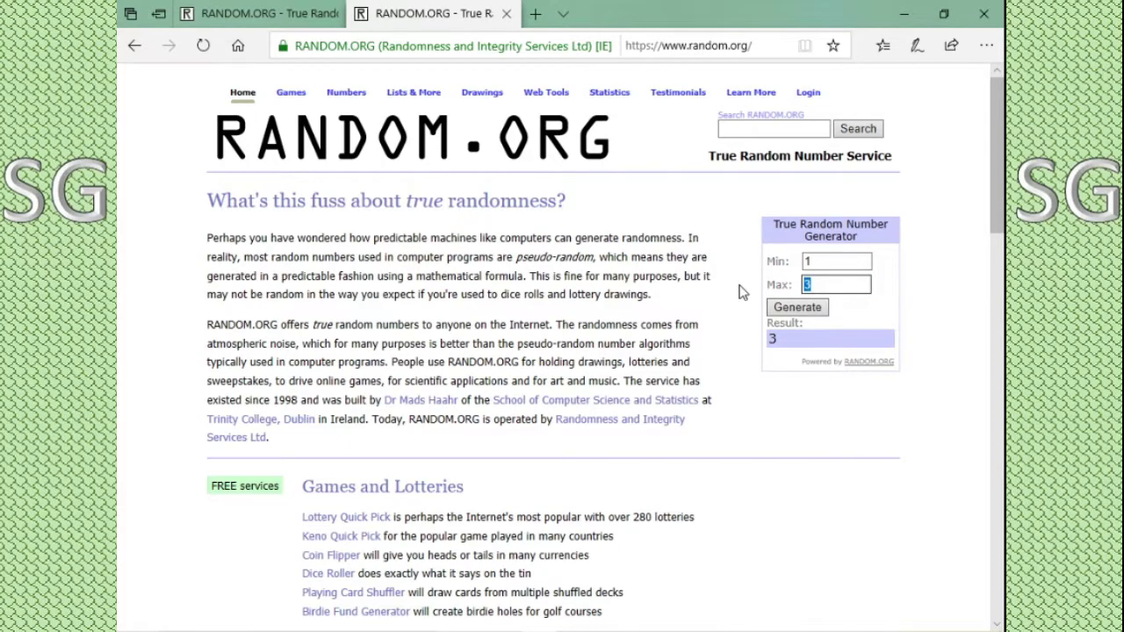
{"action": "left_click", "coordinate": [714, 571]}
{"action": "key", "text": "alt+Tab"}
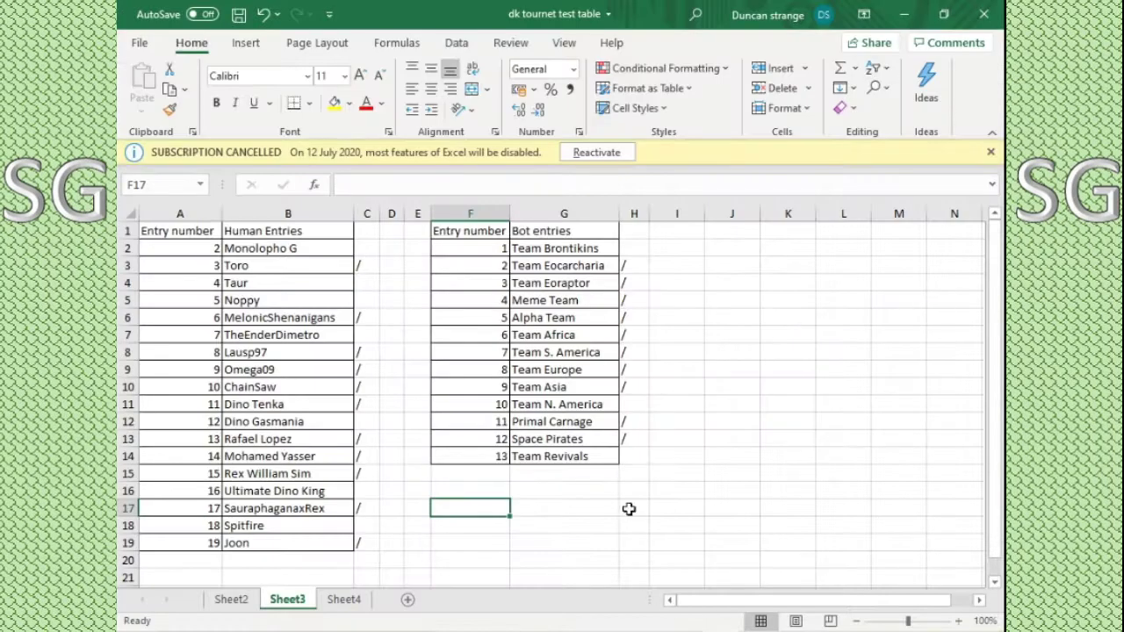
Step: Copy Team Revivals from Sheet3 and paste it into Group D's cell K20 on Sheet2
{"action": "left_click", "coordinate": [593, 458]}
{"action": "right_click", "coordinate": [590, 458]}
{"action": "left_click", "coordinate": [642, 176]}
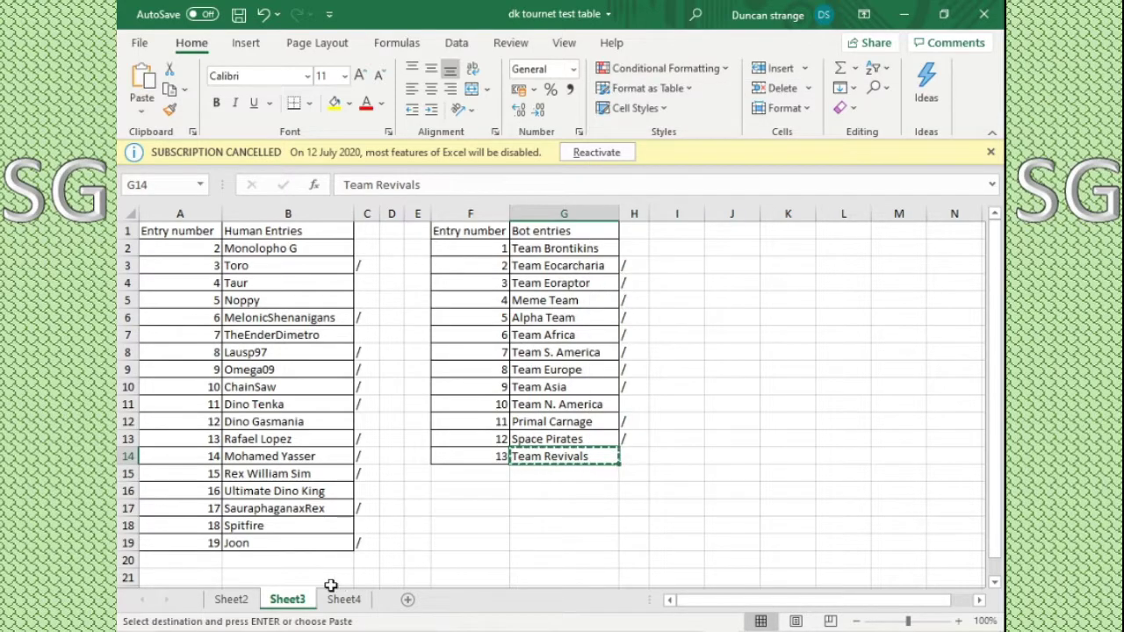
{"action": "left_click", "coordinate": [231, 599]}
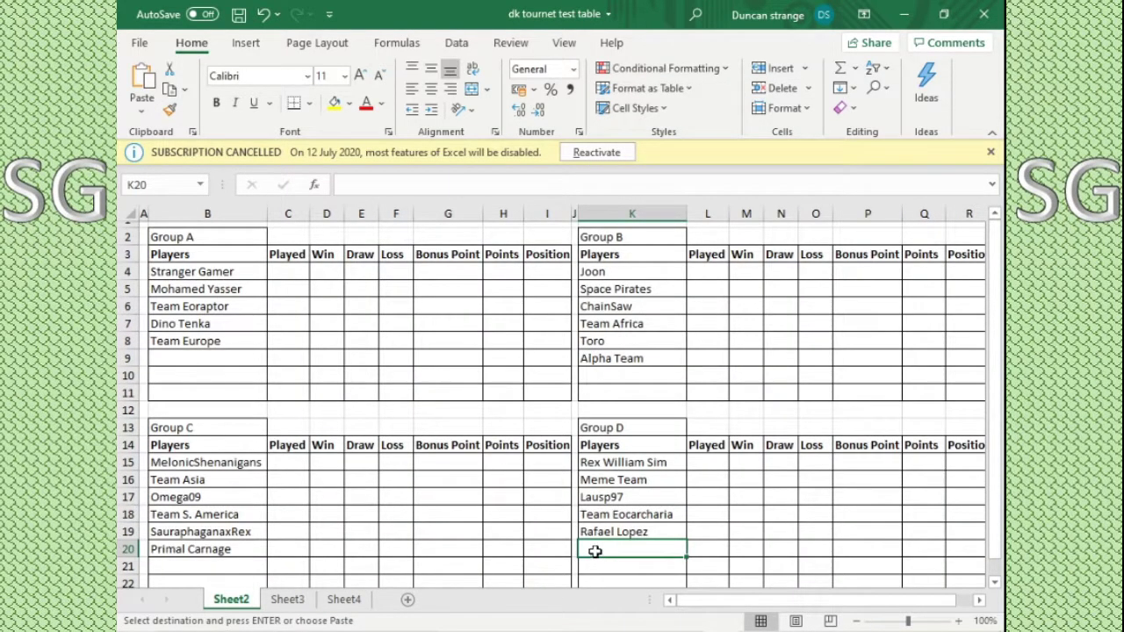
{"action": "right_click", "coordinate": [595, 550]}
{"action": "left_click", "coordinate": [634, 183]}
{"action": "left_click", "coordinate": [698, 513]}
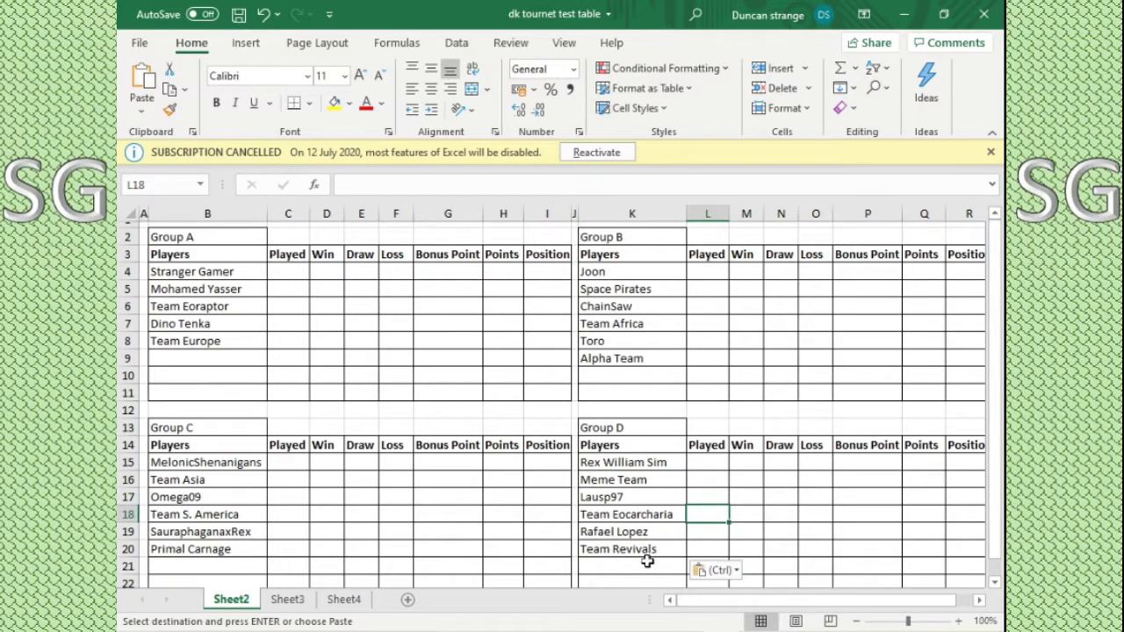
Step: Select B9 in Group A and check the Sheet3 entry lists before returning to Sheet2
{"action": "left_click", "coordinate": [242, 363]}
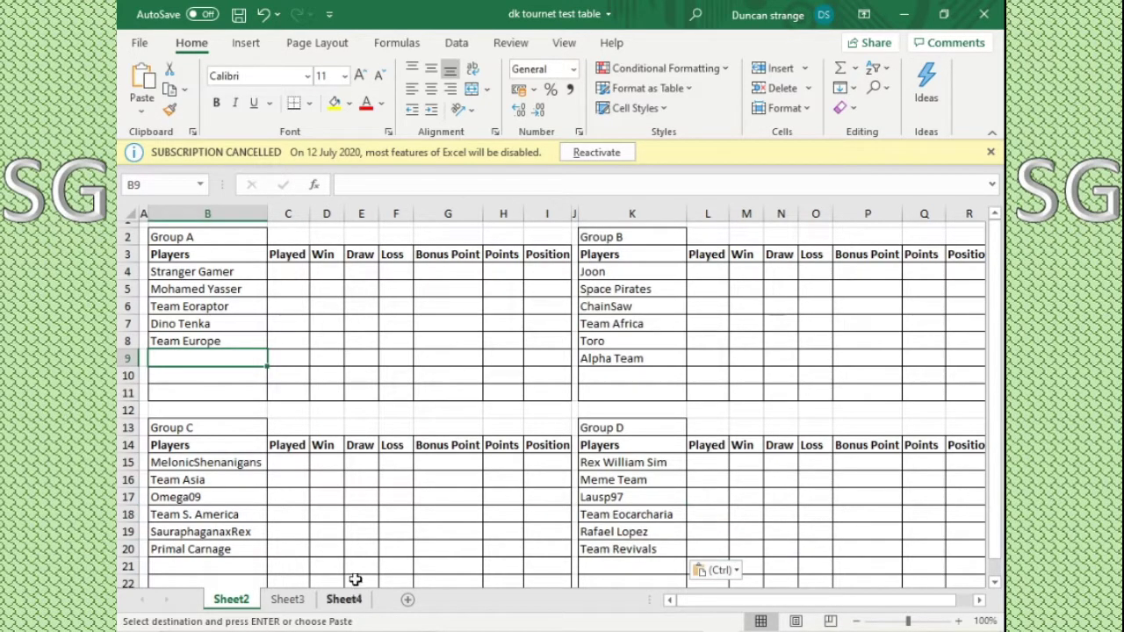
{"action": "left_click", "coordinate": [287, 599]}
{"action": "left_click", "coordinate": [716, 402]}
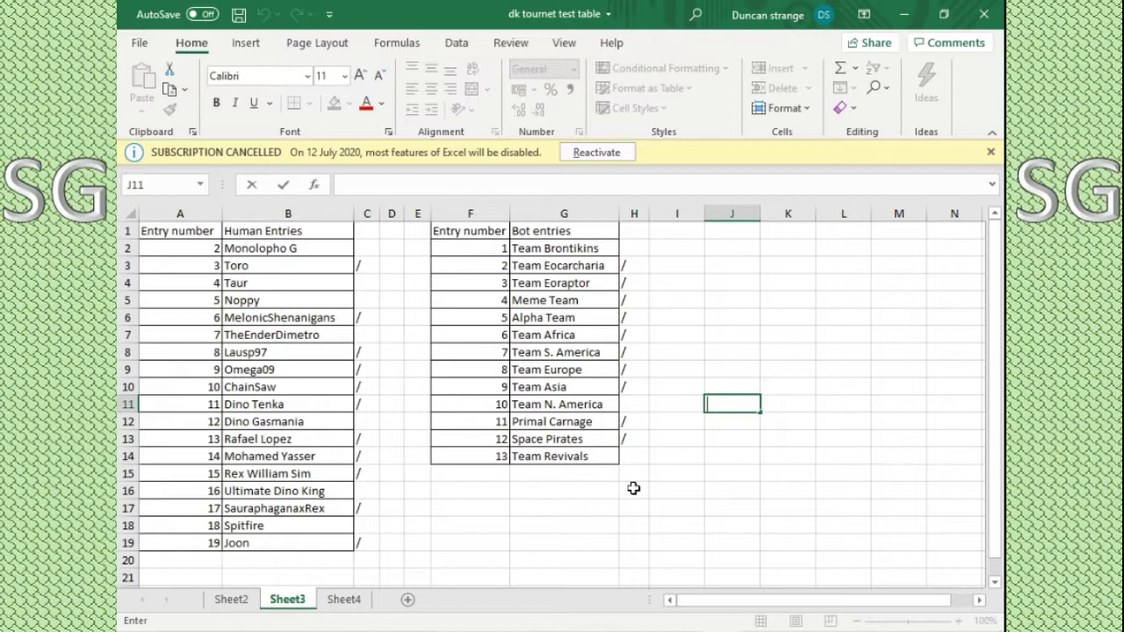
{"action": "left_click", "coordinate": [230, 600]}
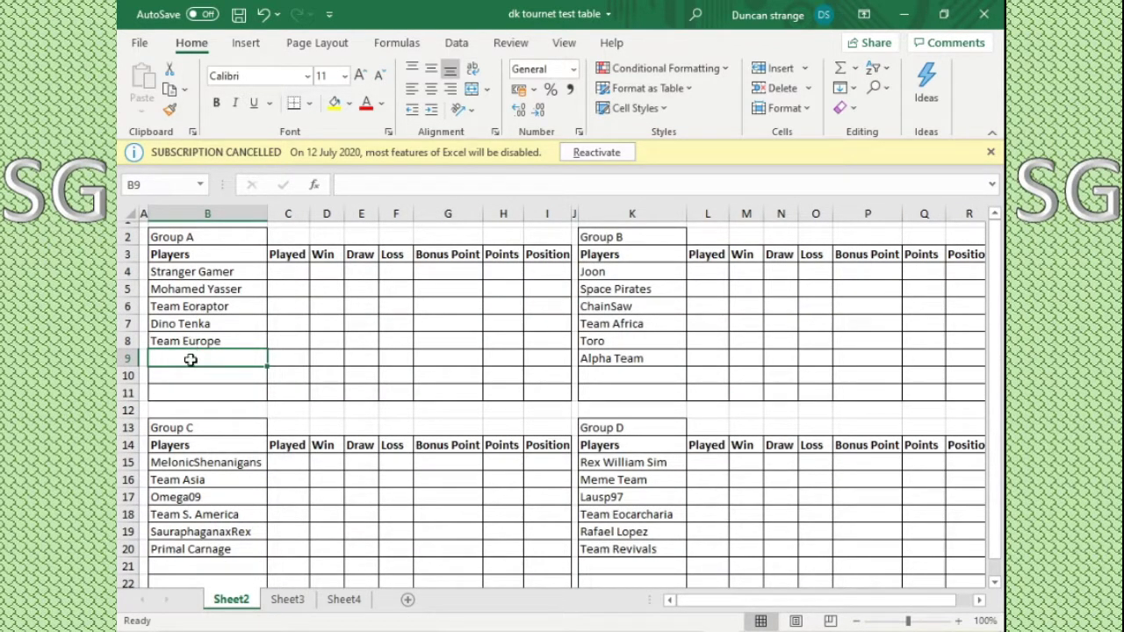
Step: Draw a random entry number from 2 to 19 on the random number generator
{"action": "left_click", "coordinate": [287, 599]}
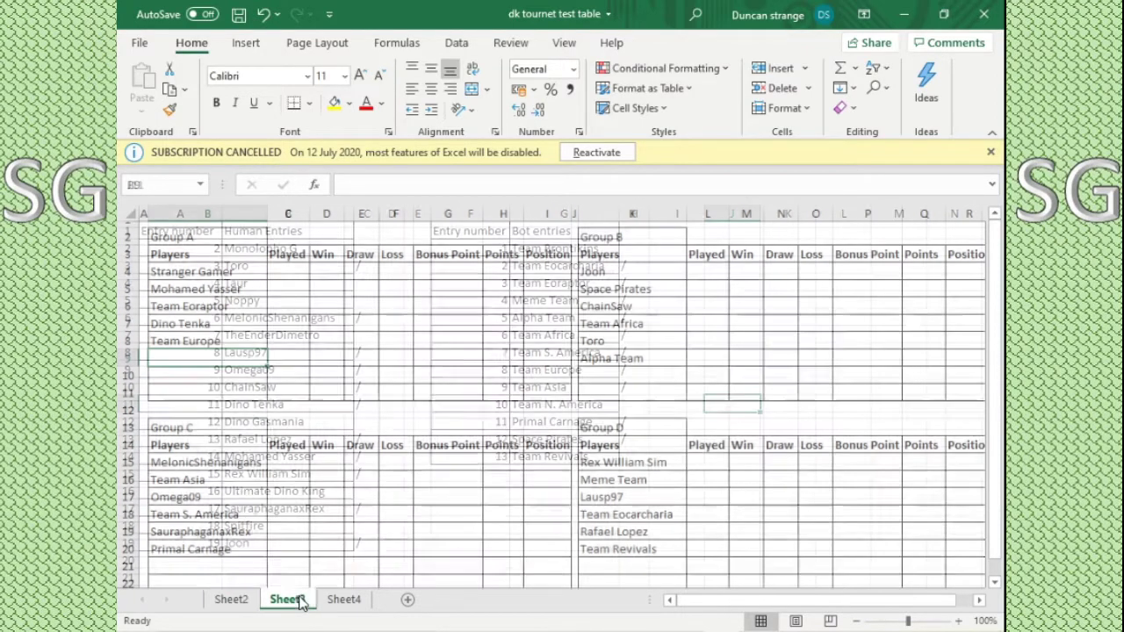
{"action": "left_click", "coordinate": [612, 562]}
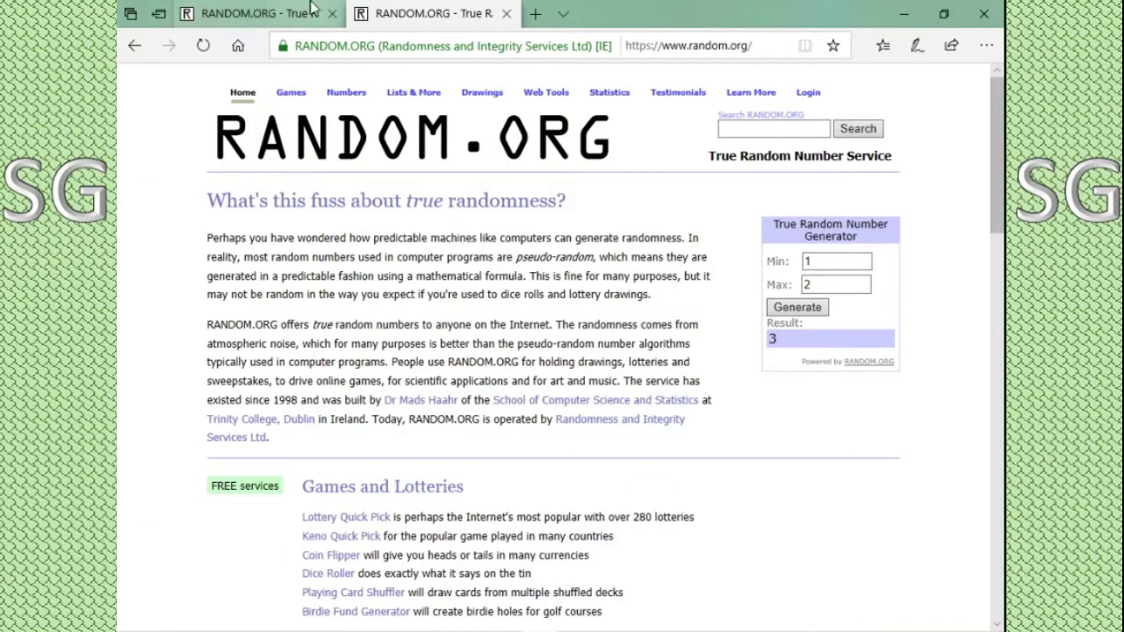
{"action": "left_click", "coordinate": [799, 309]}
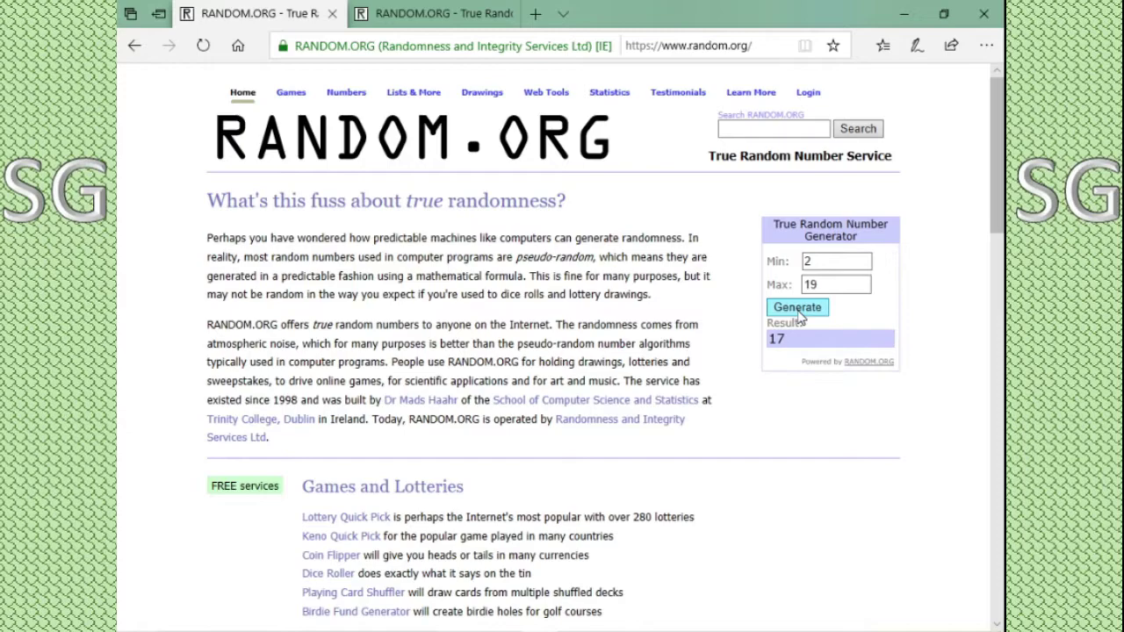
{"action": "left_click", "coordinate": [797, 309]}
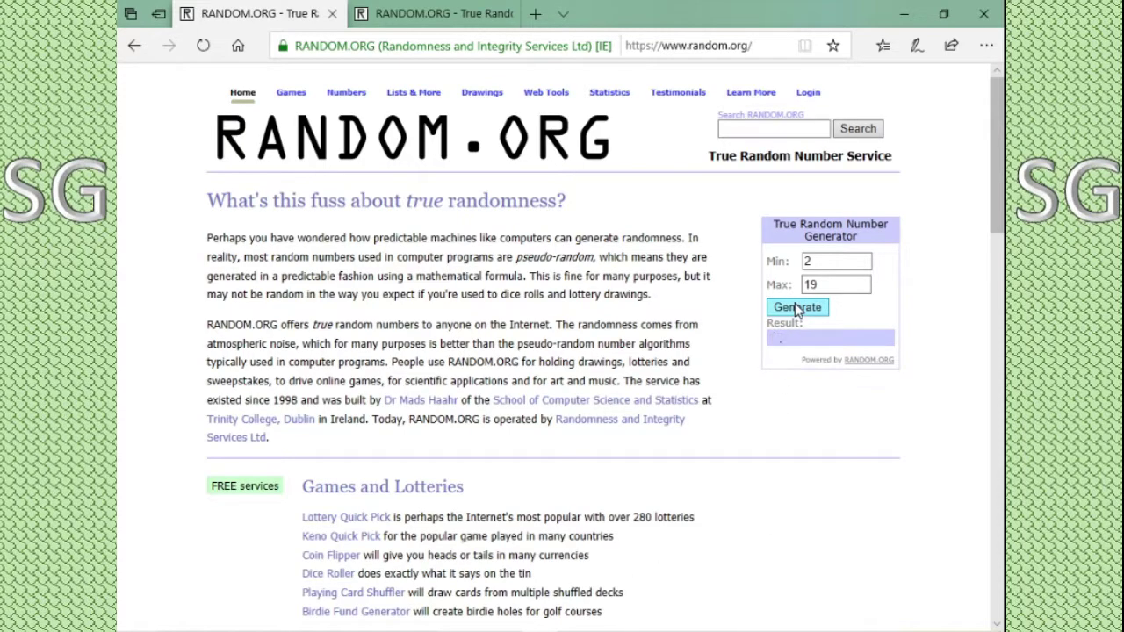
{"action": "key", "text": "alt+Tab"}
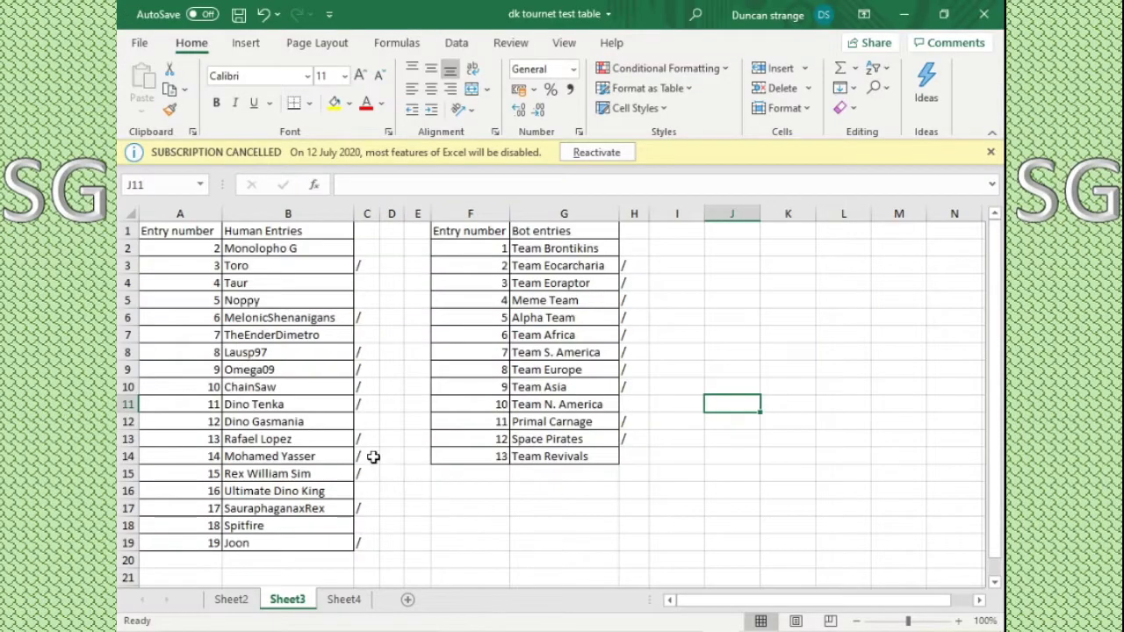
Step: Copy Dino Gasmania from Sheet3 and paste it into Group A's cell B9 on Sheet2
{"action": "left_click", "coordinate": [339, 423]}
{"action": "right_click", "coordinate": [341, 428]}
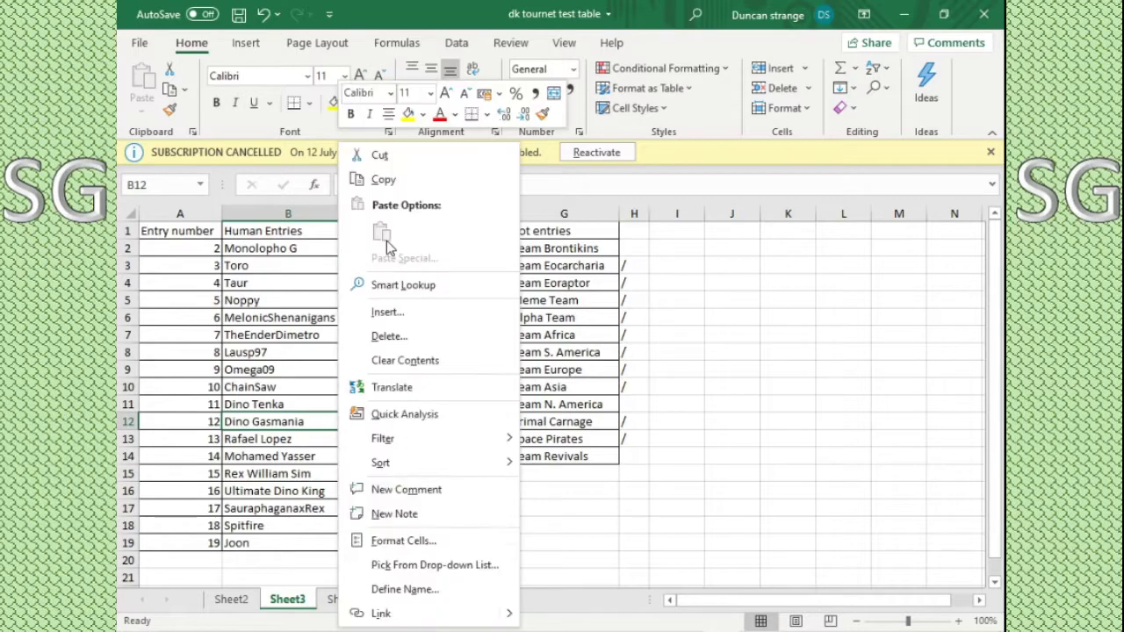
{"action": "left_click", "coordinate": [378, 182]}
{"action": "left_click", "coordinate": [231, 599]}
{"action": "left_click", "coordinate": [215, 355]}
{"action": "right_click", "coordinate": [215, 355]}
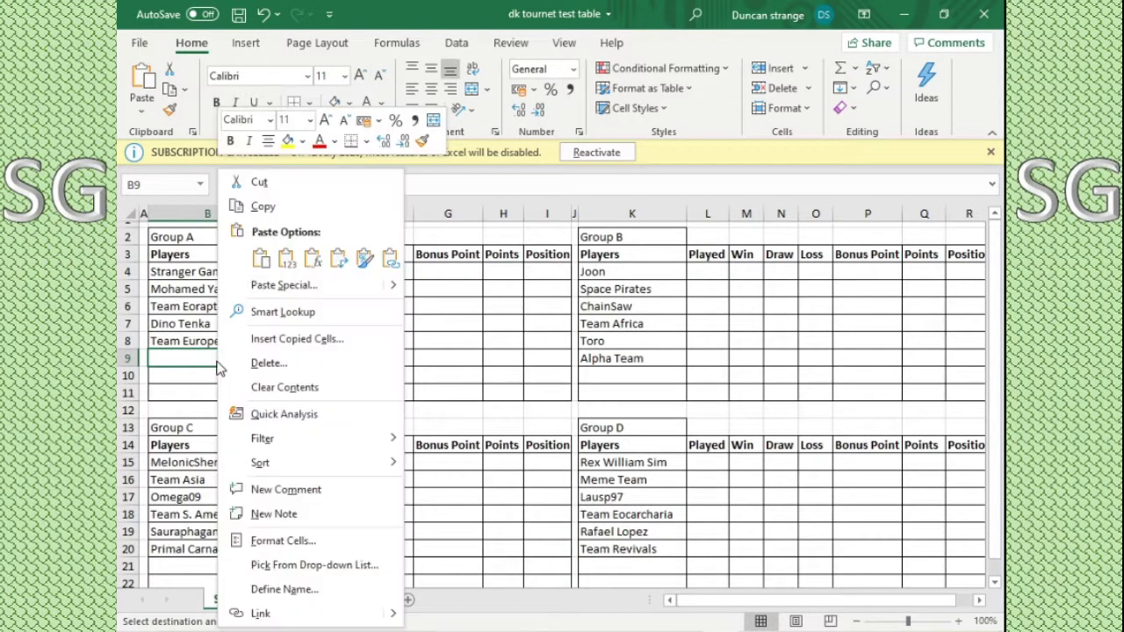
{"action": "left_click", "coordinate": [260, 258]}
{"action": "left_click", "coordinate": [233, 386]}
{"action": "double_click", "coordinate": [233, 381]}
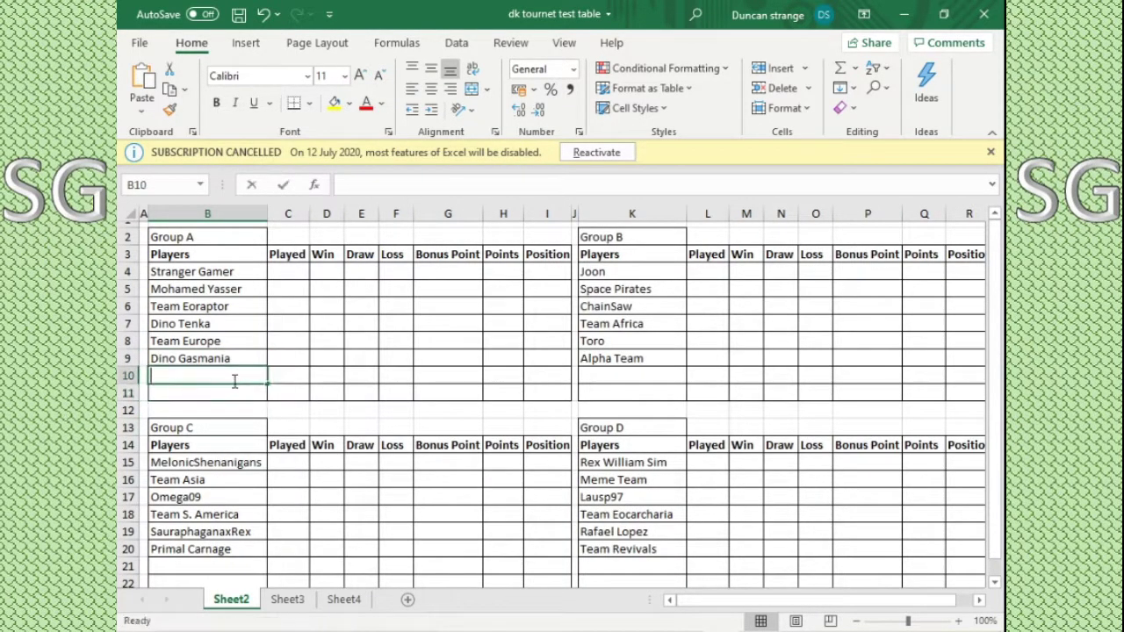
{"action": "left_click", "coordinate": [290, 602]}
{"action": "left_click", "coordinate": [795, 385]}
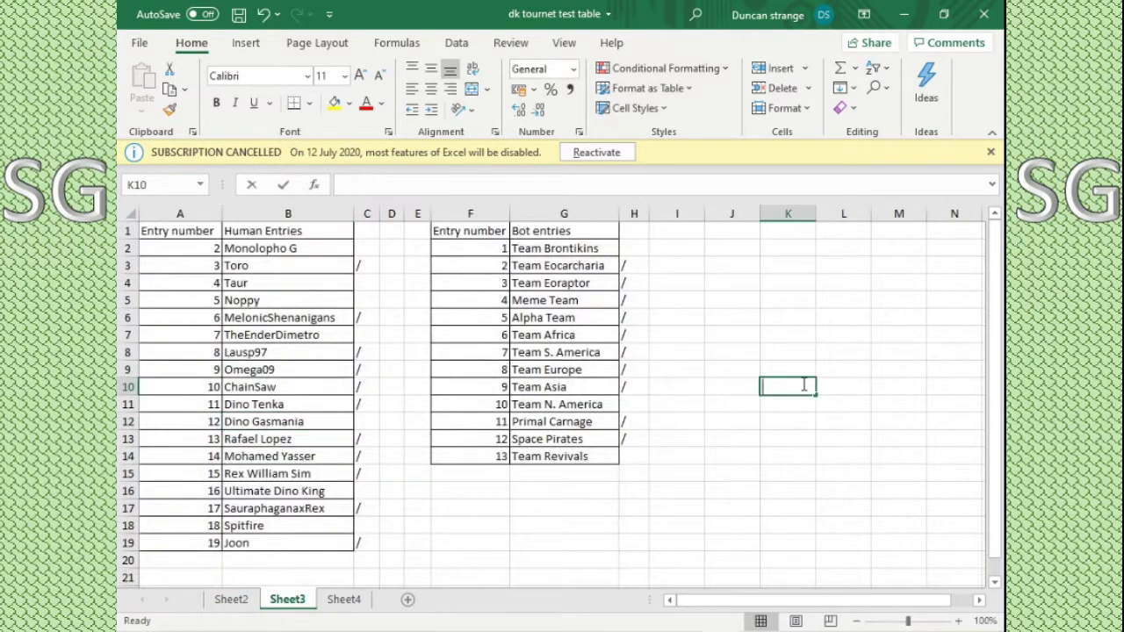
{"action": "left_click", "coordinate": [370, 422]}
{"action": "type", "text": "/"}
{"action": "key", "text": "Return"}
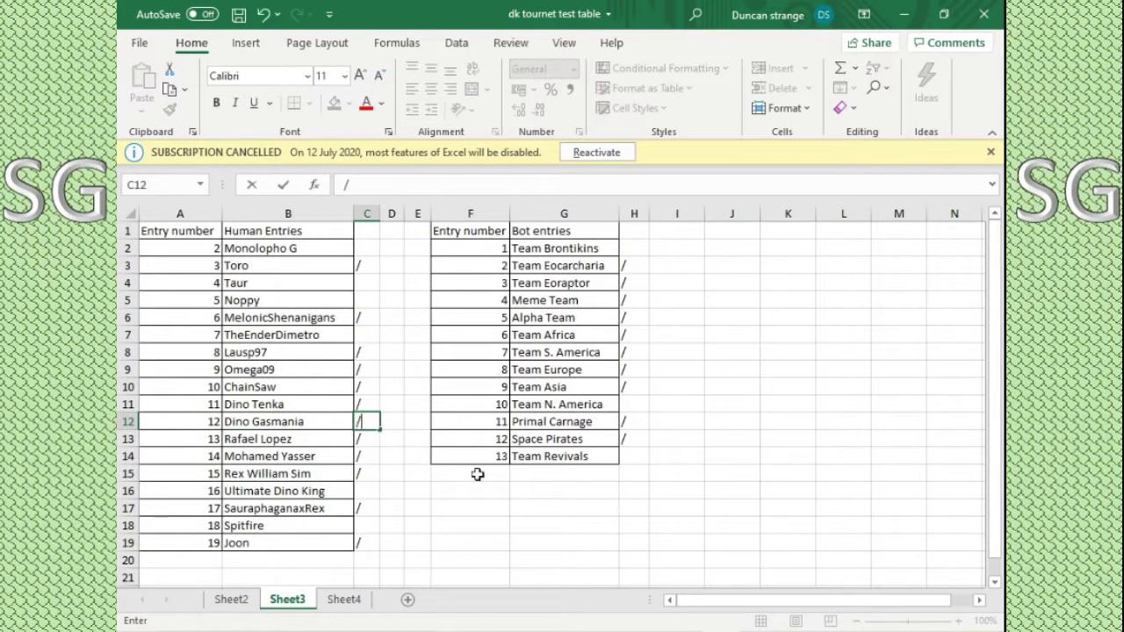
Step: Slash-mark Team Revivals in H14 on Sheet3 as drawn
{"action": "left_click", "coordinate": [547, 502]}
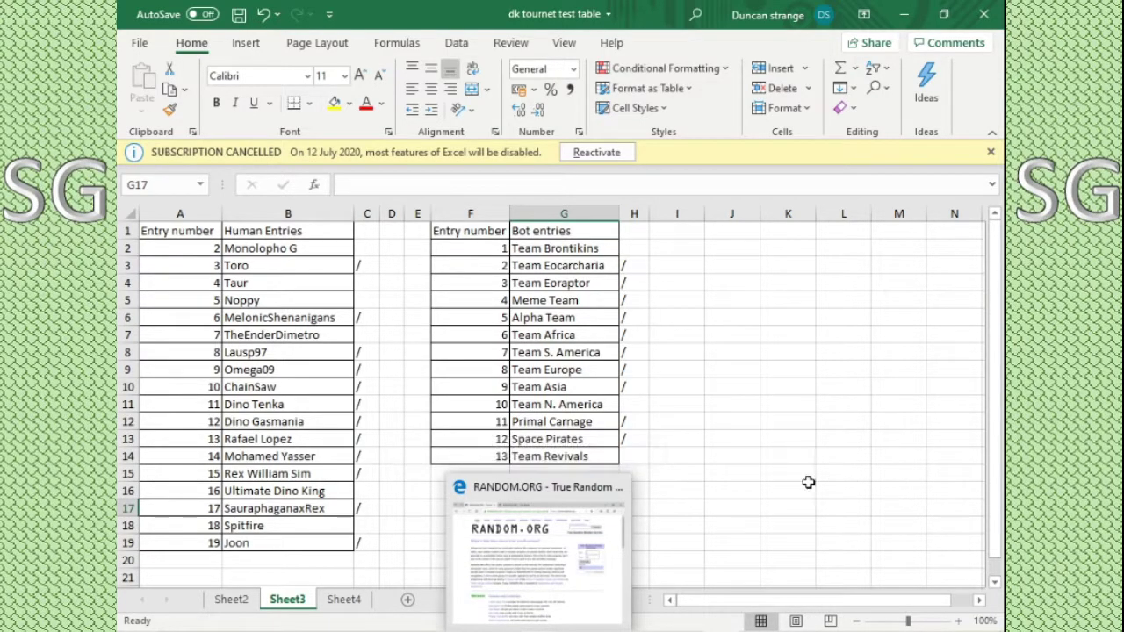
{"action": "left_click", "coordinate": [630, 462]}
{"action": "type", "text": "/"}
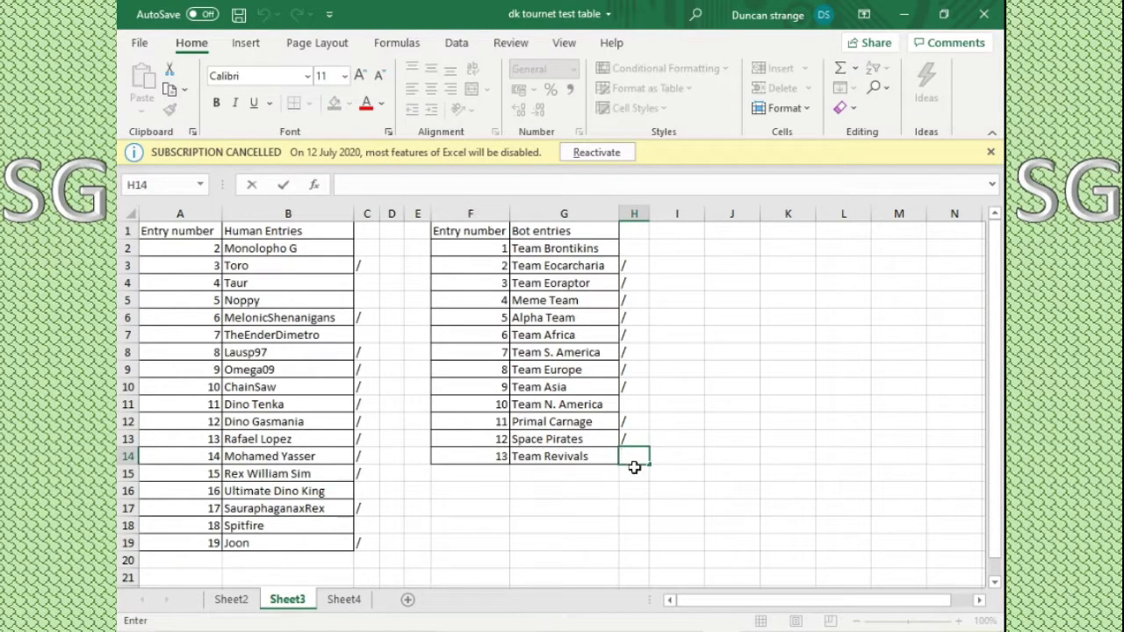
{"action": "left_click", "coordinate": [686, 478]}
Step: Generate a new random number on the other RANDOM.ORG page
{"action": "key", "text": "alt+Tab"}
{"action": "left_click", "coordinate": [404, 13]}
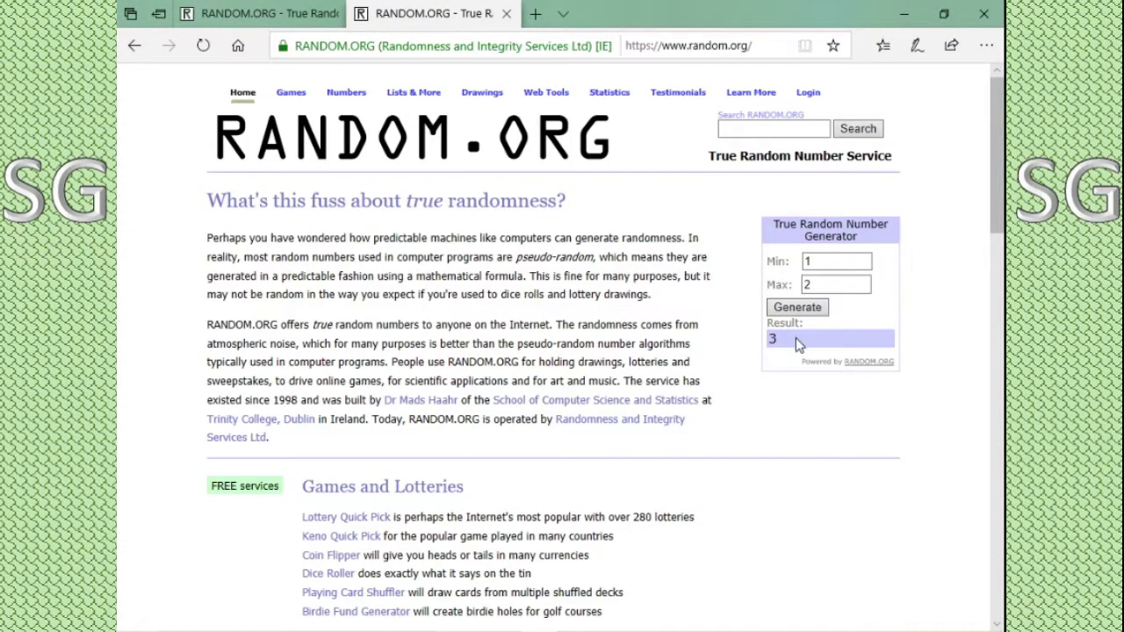
{"action": "left_click", "coordinate": [796, 309]}
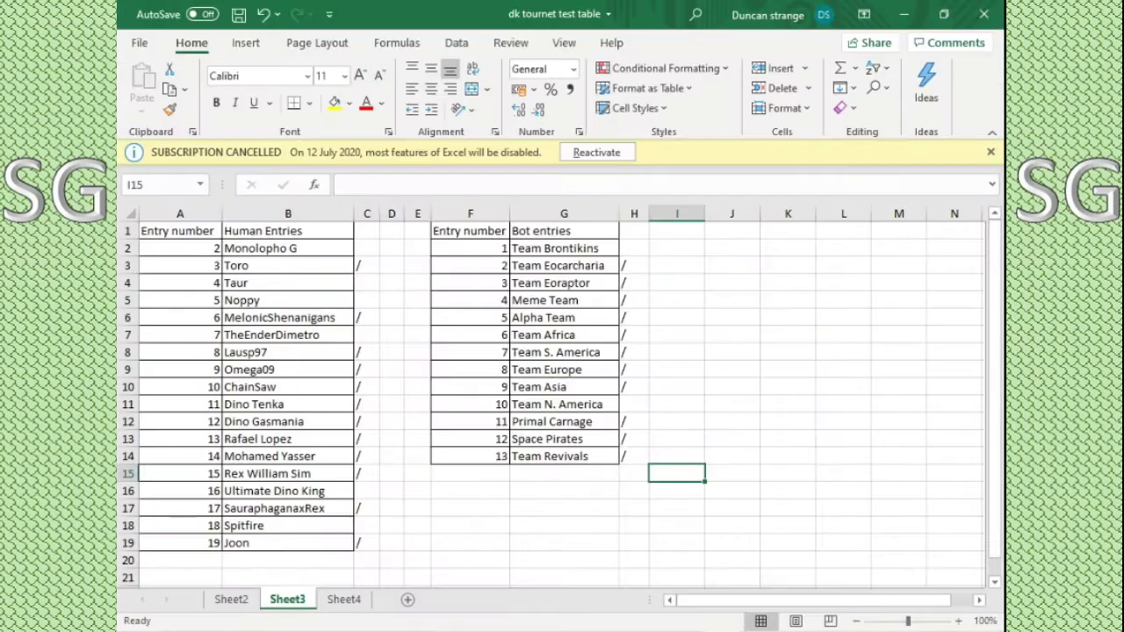
{"action": "key", "text": "alt+Tab"}
Step: Slash-mark Team N. America (H11) and Team Brontikins (H2) as drawn on Sheet3
{"action": "left_click", "coordinate": [637, 409]}
{"action": "type", "text": "/"}
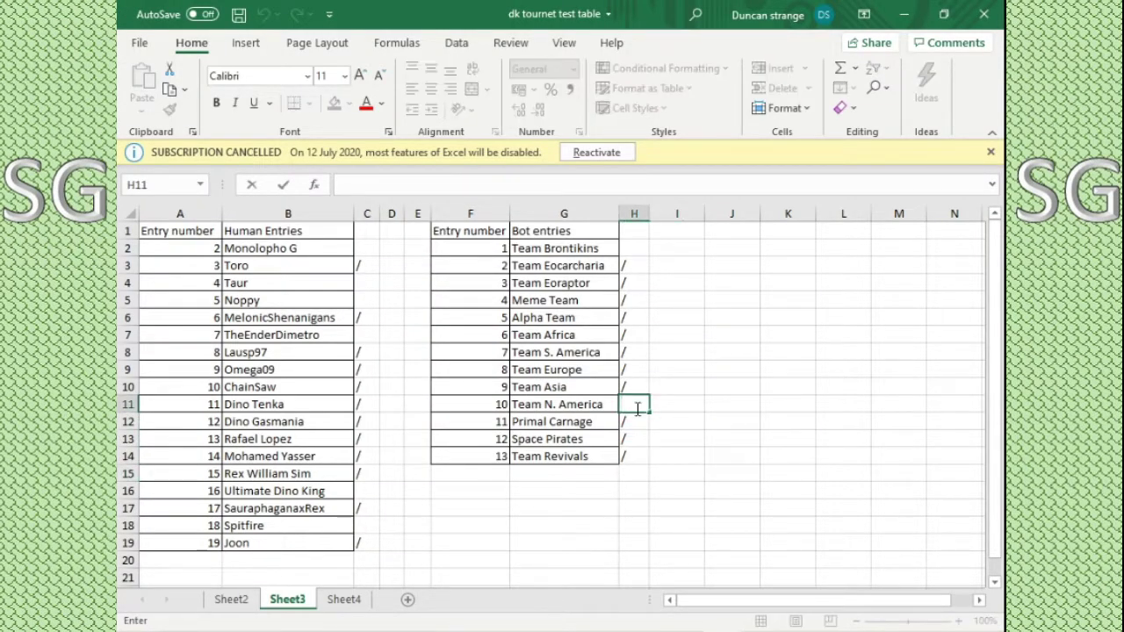
{"action": "left_click", "coordinate": [711, 406]}
{"action": "left_click", "coordinate": [629, 252]}
{"action": "type", "text": "/"}
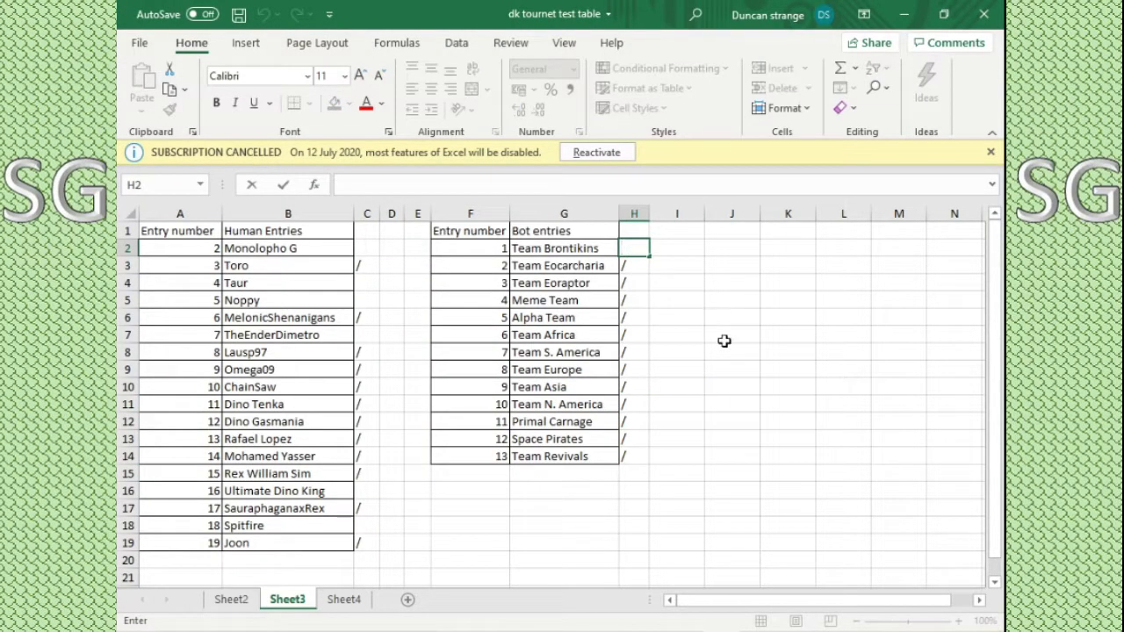
{"action": "left_click", "coordinate": [576, 411]}
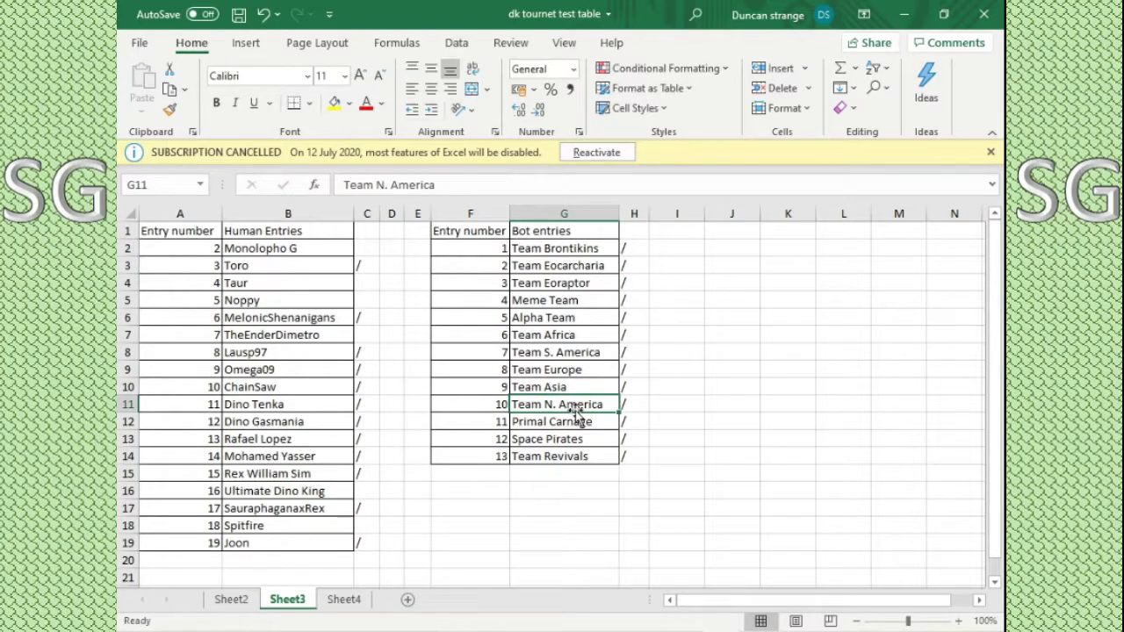
Step: Copy Team N. America and paste it into Group A's cell B10 on Sheet2
{"action": "right_click", "coordinate": [575, 411]}
{"action": "left_click", "coordinate": [648, 185]}
{"action": "left_click", "coordinate": [246, 602]}
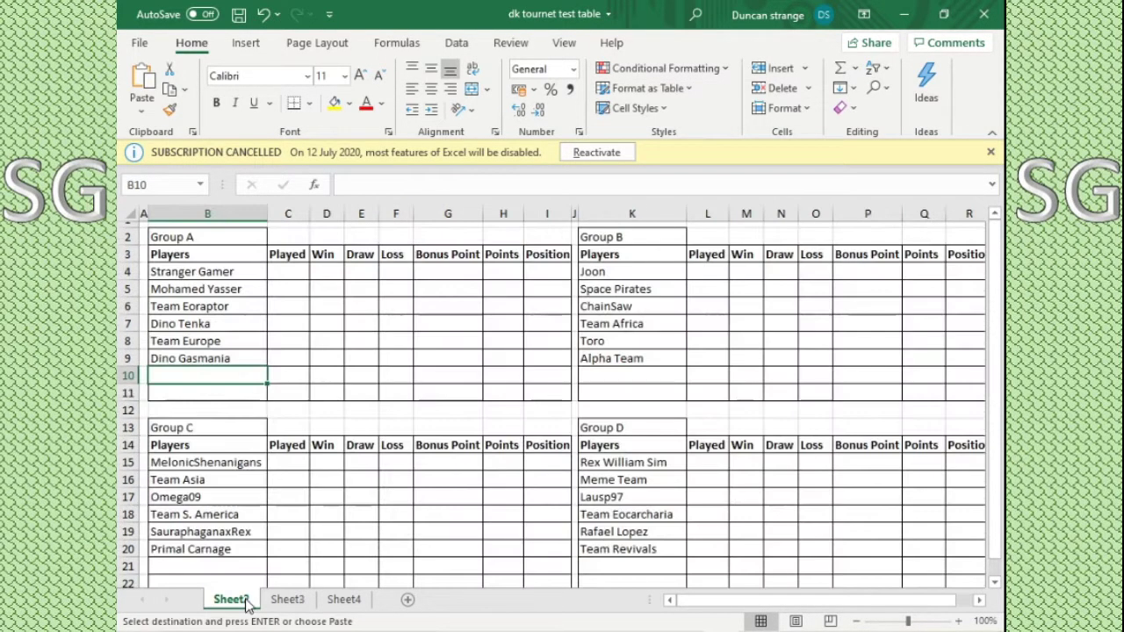
{"action": "right_click", "coordinate": [243, 376]}
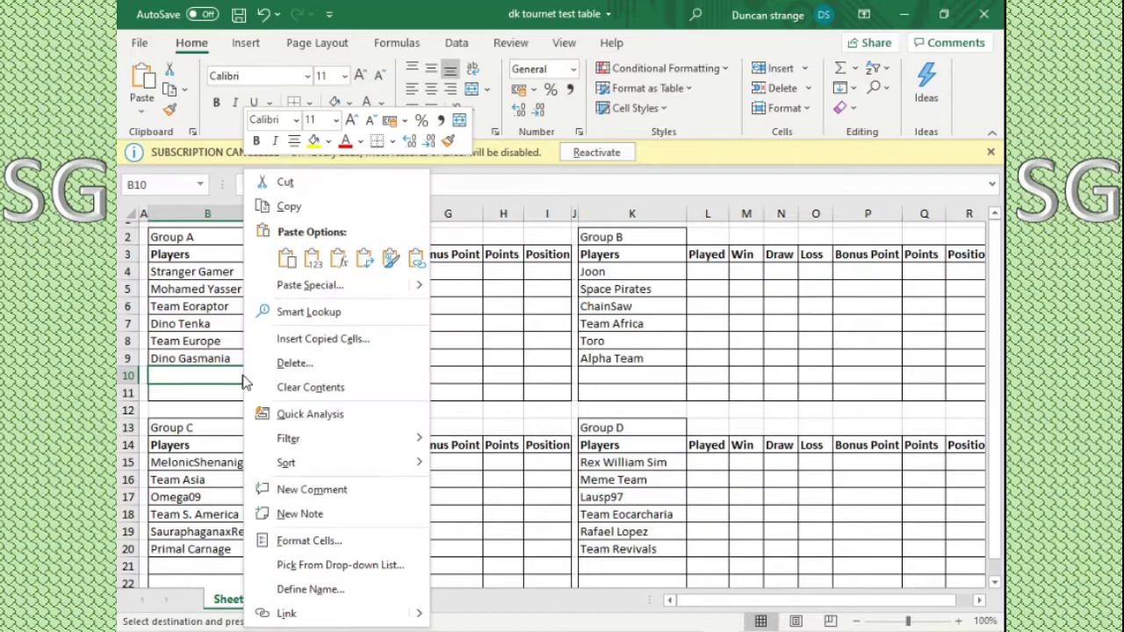
{"action": "left_click", "coordinate": [337, 258]}
Step: Copy Team Brontikins from G2 and paste it into Group B's cell K11 on Sheet2
{"action": "left_click", "coordinate": [287, 599]}
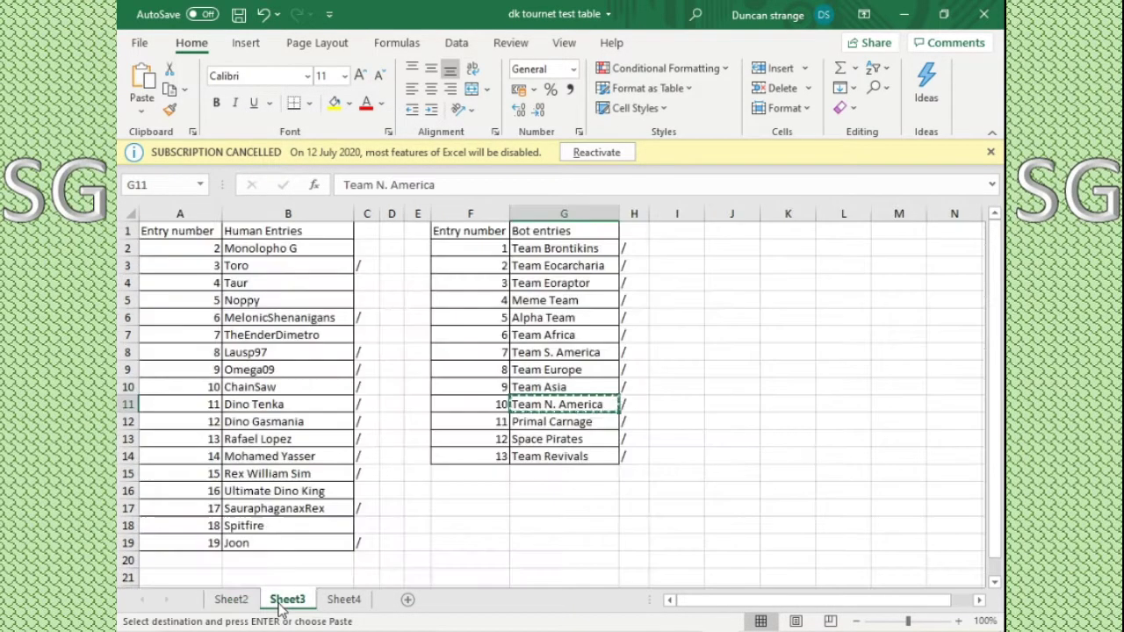
{"action": "left_click", "coordinate": [559, 263]}
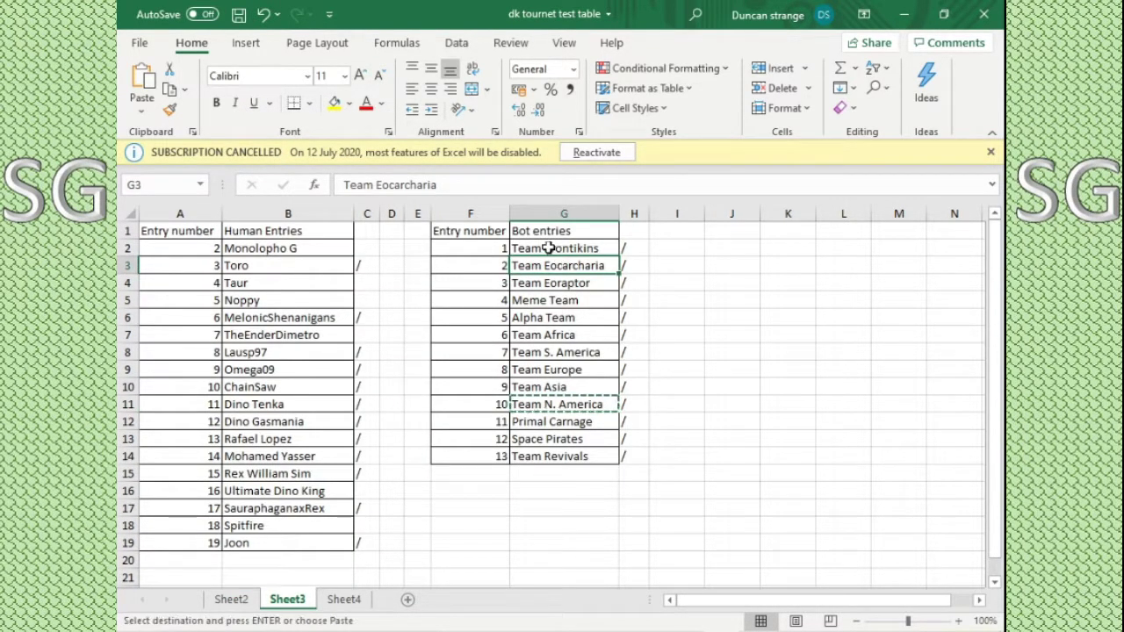
{"action": "right_click", "coordinate": [548, 248]}
{"action": "left_click", "coordinate": [595, 180]}
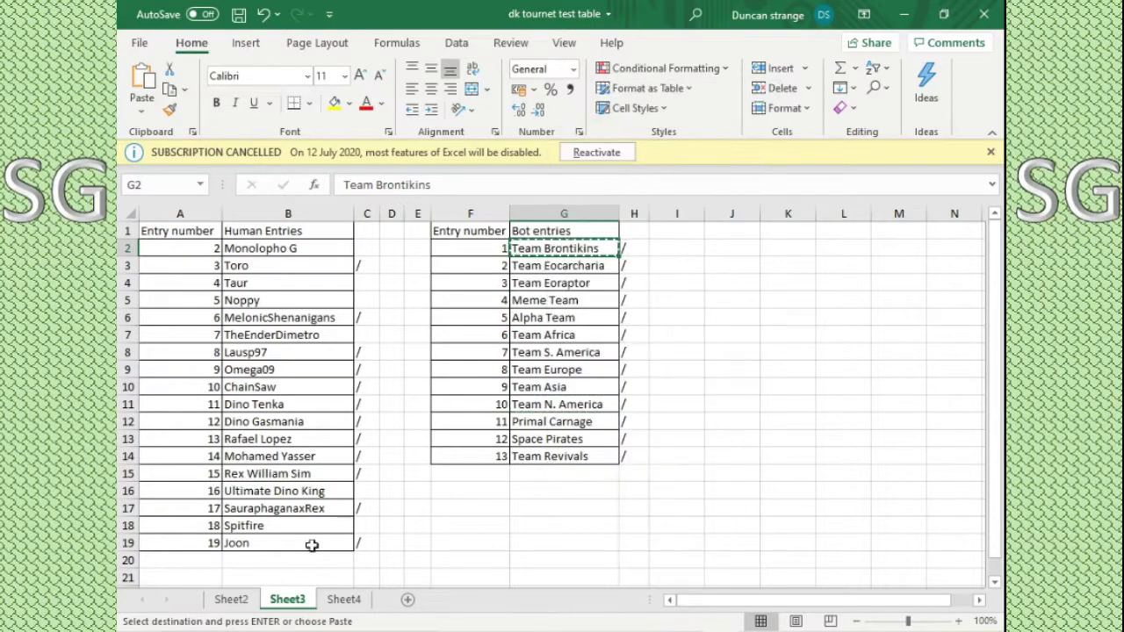
{"action": "left_click", "coordinate": [231, 599]}
{"action": "right_click", "coordinate": [597, 378]}
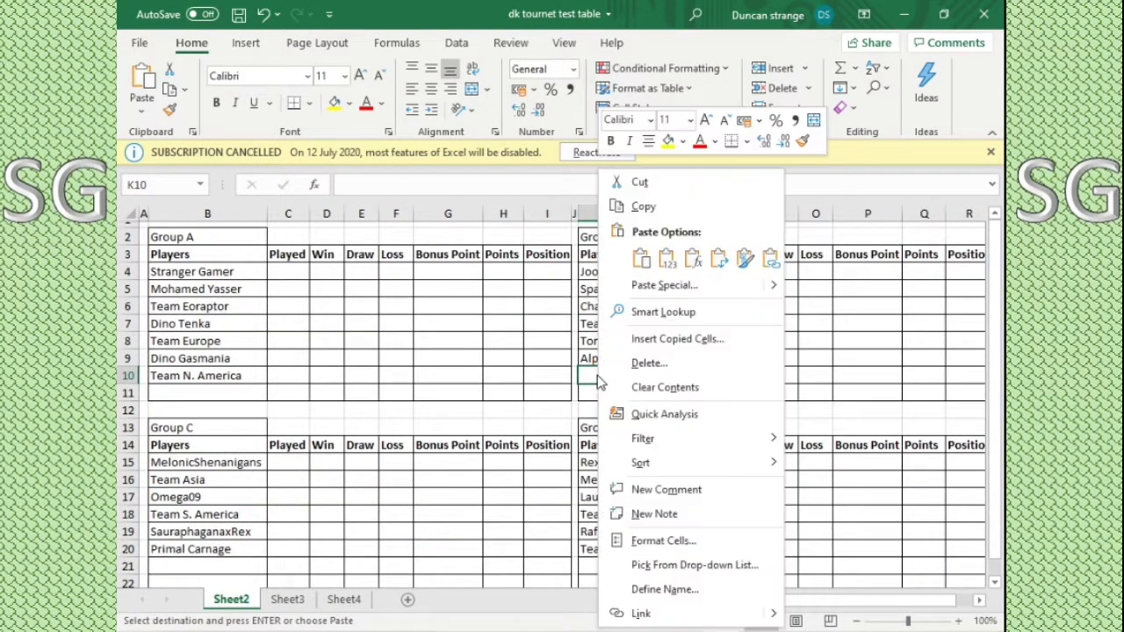
{"action": "left_click", "coordinate": [592, 399]}
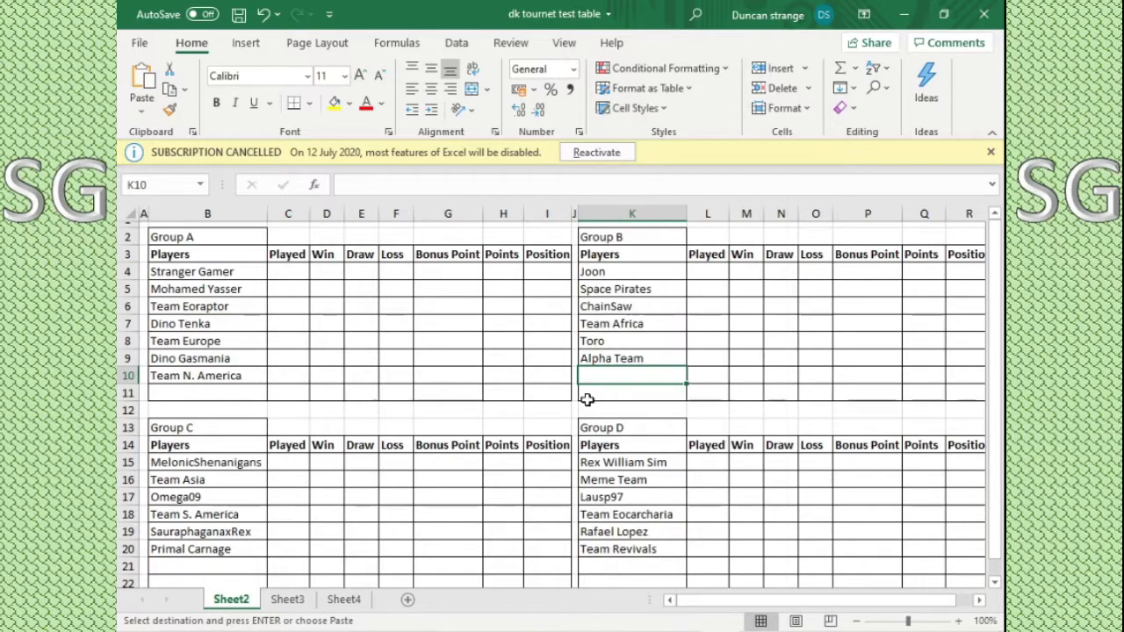
{"action": "left_click", "coordinate": [591, 396]}
{"action": "right_click", "coordinate": [592, 396]}
{"action": "left_click", "coordinate": [662, 255]}
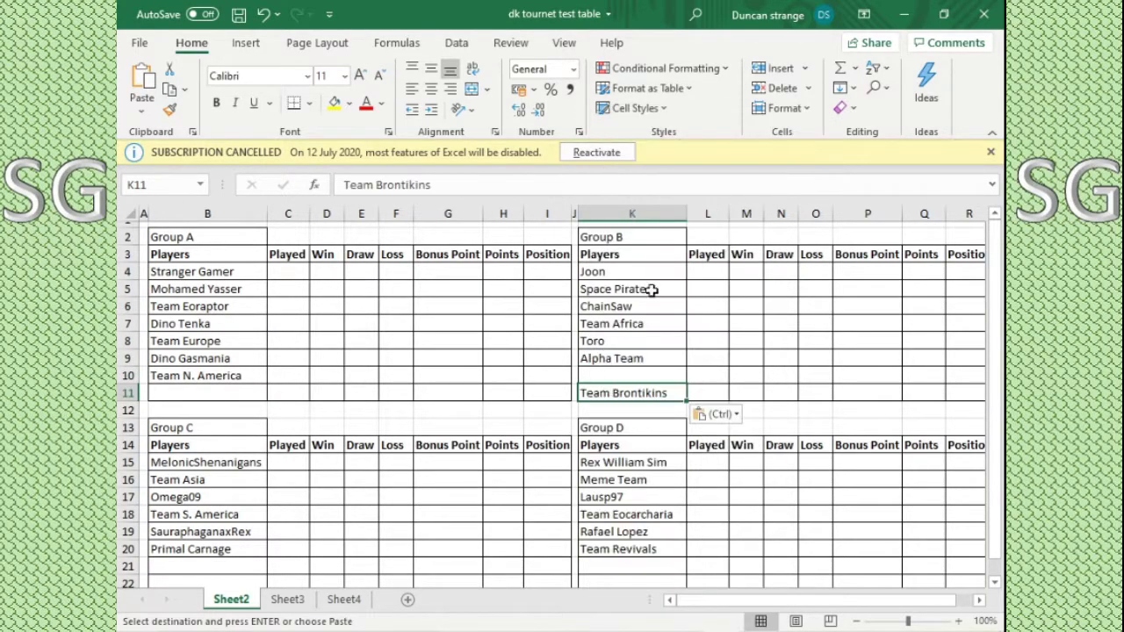
{"action": "left_click", "coordinate": [606, 374]}
Step: Generate a random number between 1 and 6 on RANDOM.ORG
{"action": "left_click", "coordinate": [287, 599]}
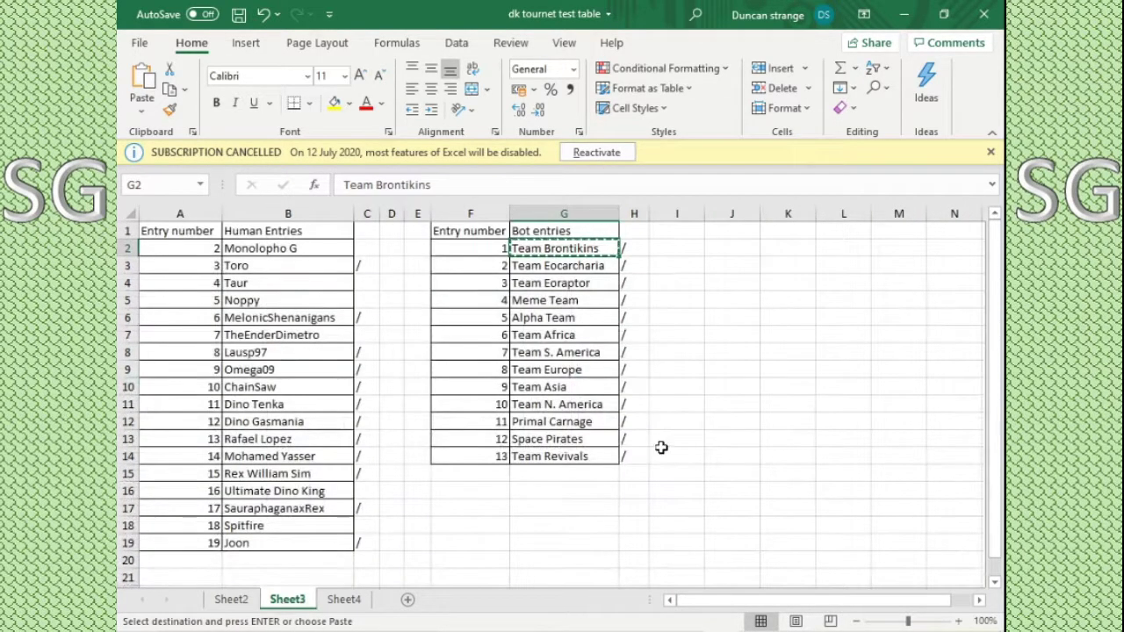
{"action": "left_click", "coordinate": [565, 509]}
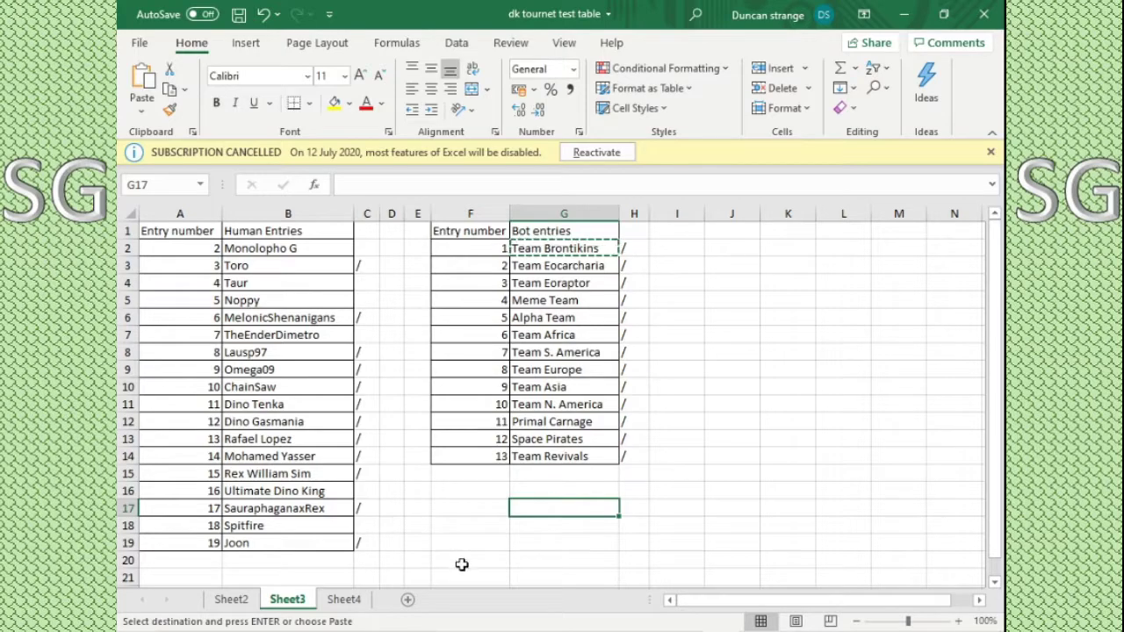
{"action": "left_click", "coordinate": [231, 599]}
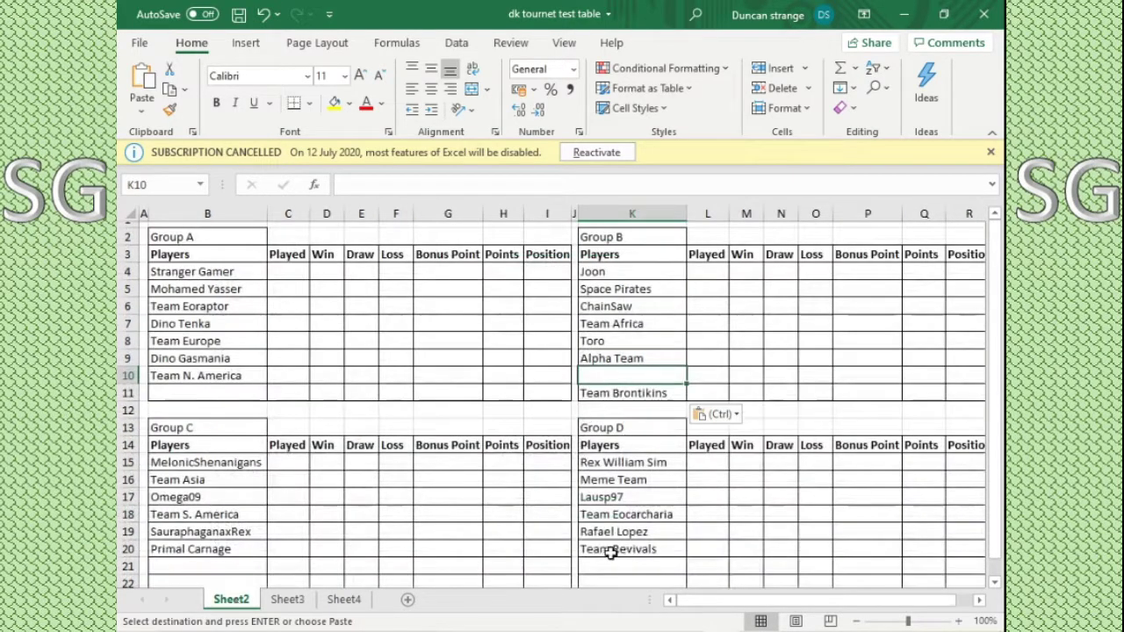
{"action": "left_click", "coordinate": [535, 631]}
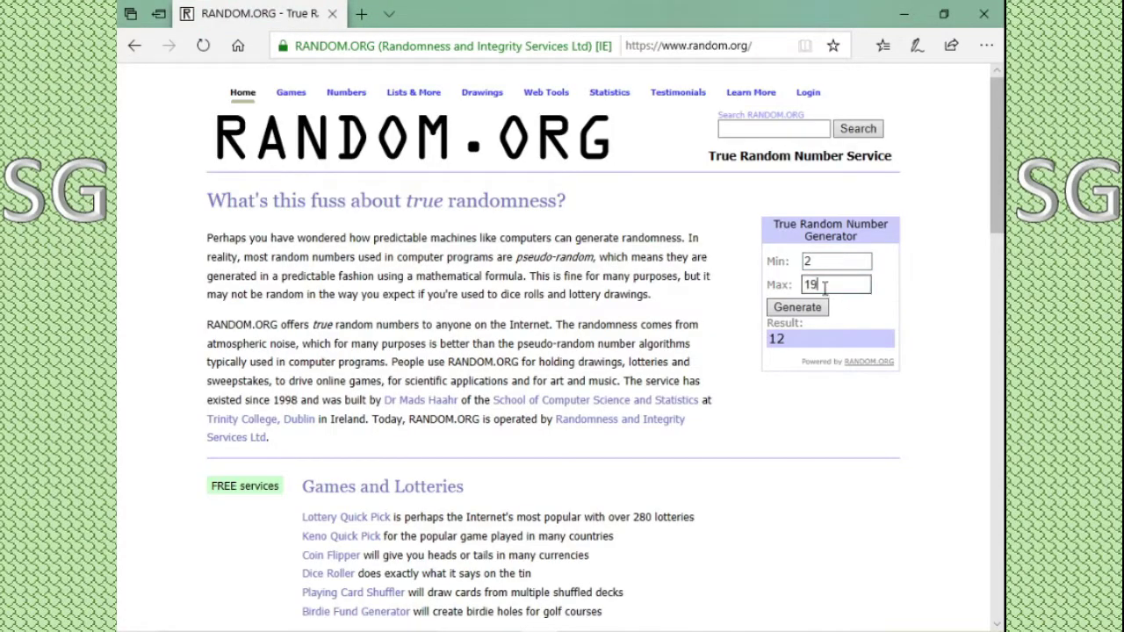
{"action": "left_click", "coordinate": [780, 260]}
{"action": "left_click", "coordinate": [776, 285]}
{"action": "type", "text": "6"}
{"action": "left_click", "coordinate": [801, 312]}
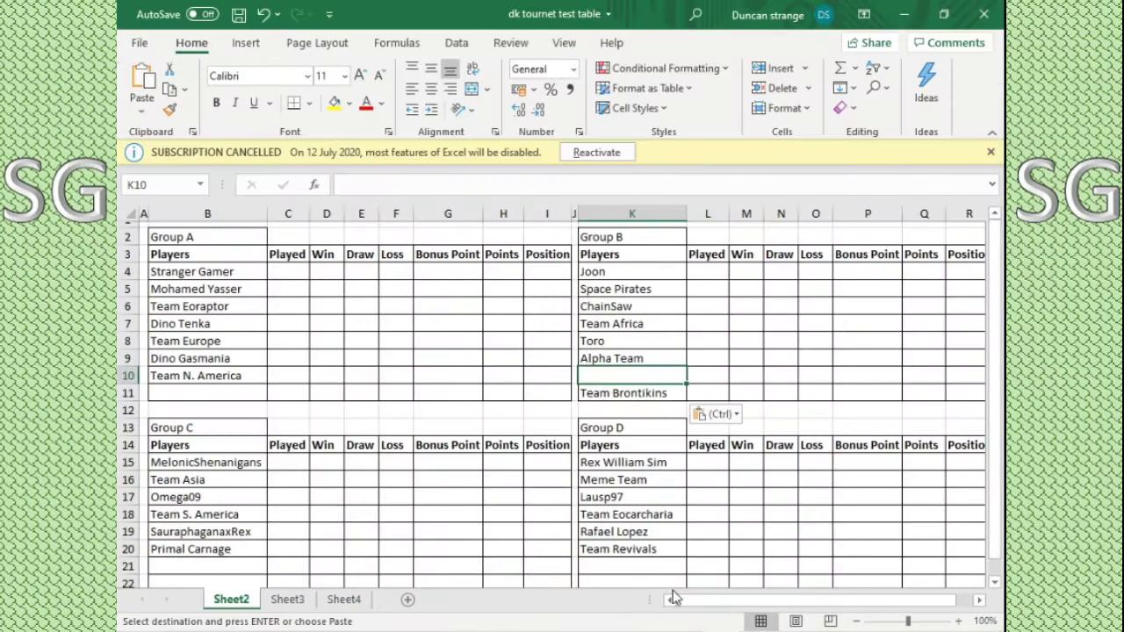
Step: Copy Monolopho G from Sheet3 B2 and paste it into Group B's cell K10
{"action": "left_click", "coordinate": [287, 599]}
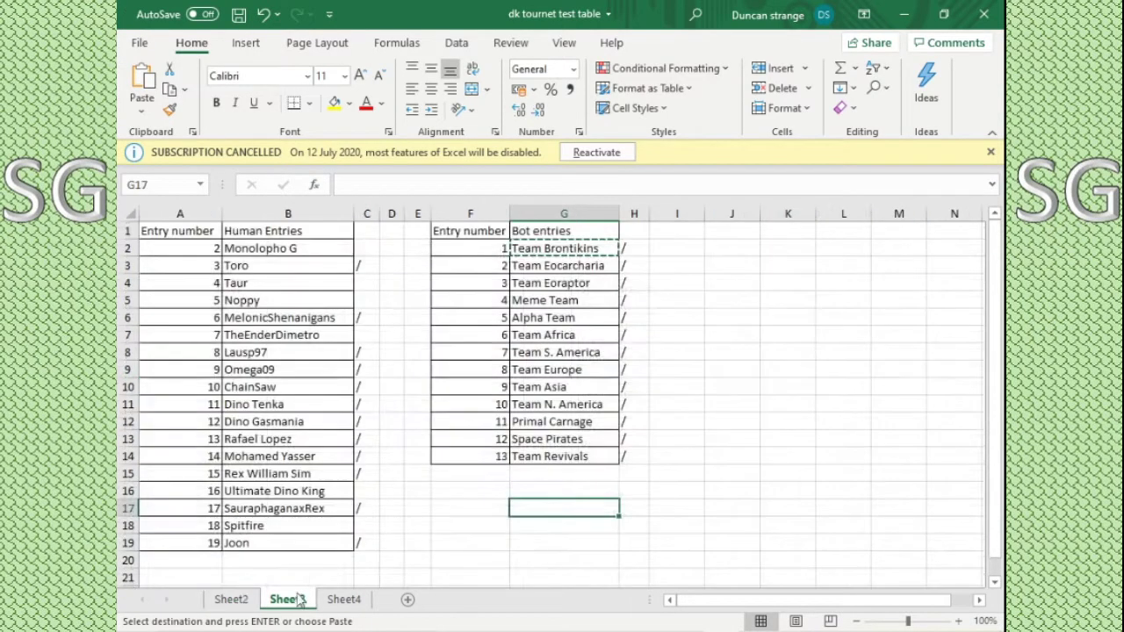
{"action": "right_click", "coordinate": [286, 251]}
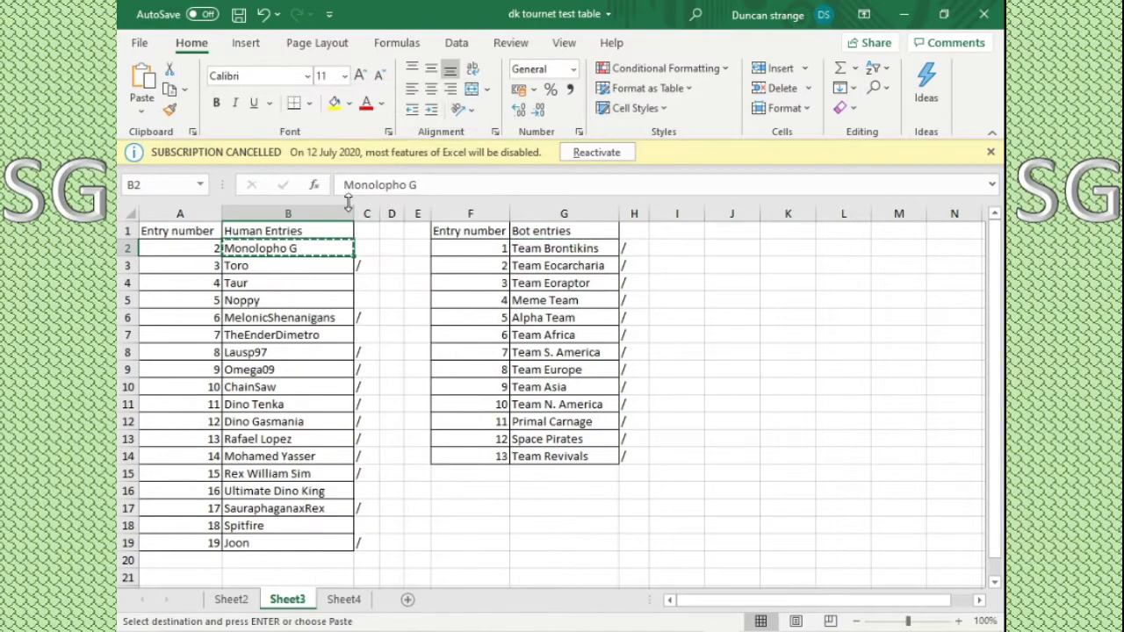
{"action": "key", "text": "Escape"}
{"action": "left_click", "coordinate": [232, 602]}
{"action": "right_click", "coordinate": [620, 380]}
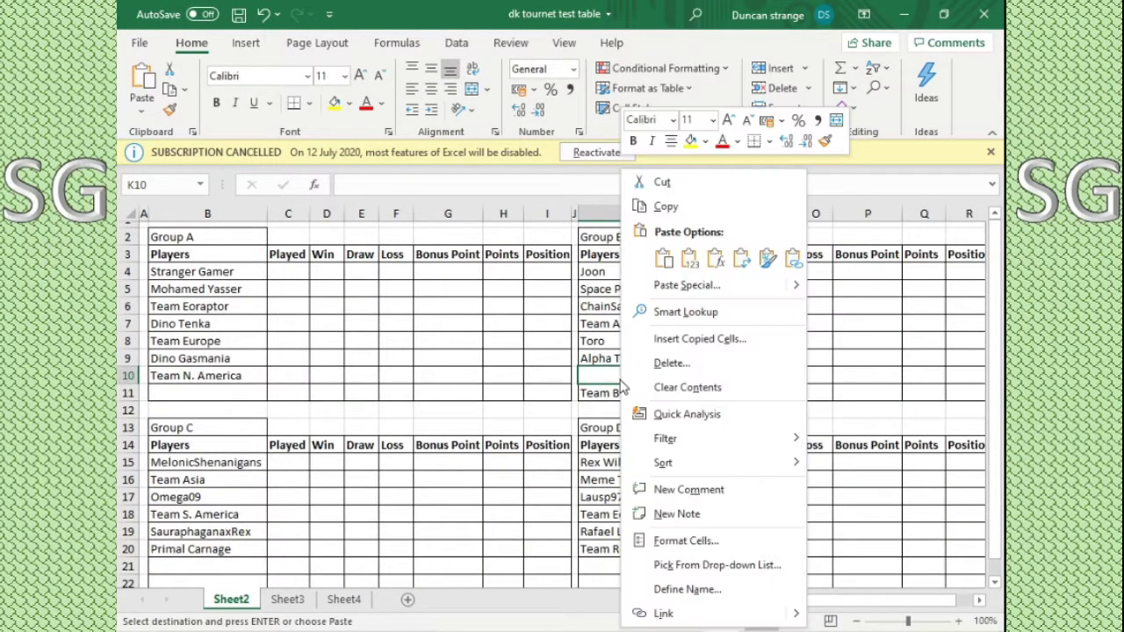
{"action": "left_click", "coordinate": [695, 261]}
Step: Look over the rows below Group B and scroll down Sheet2
{"action": "left_click", "coordinate": [653, 391]}
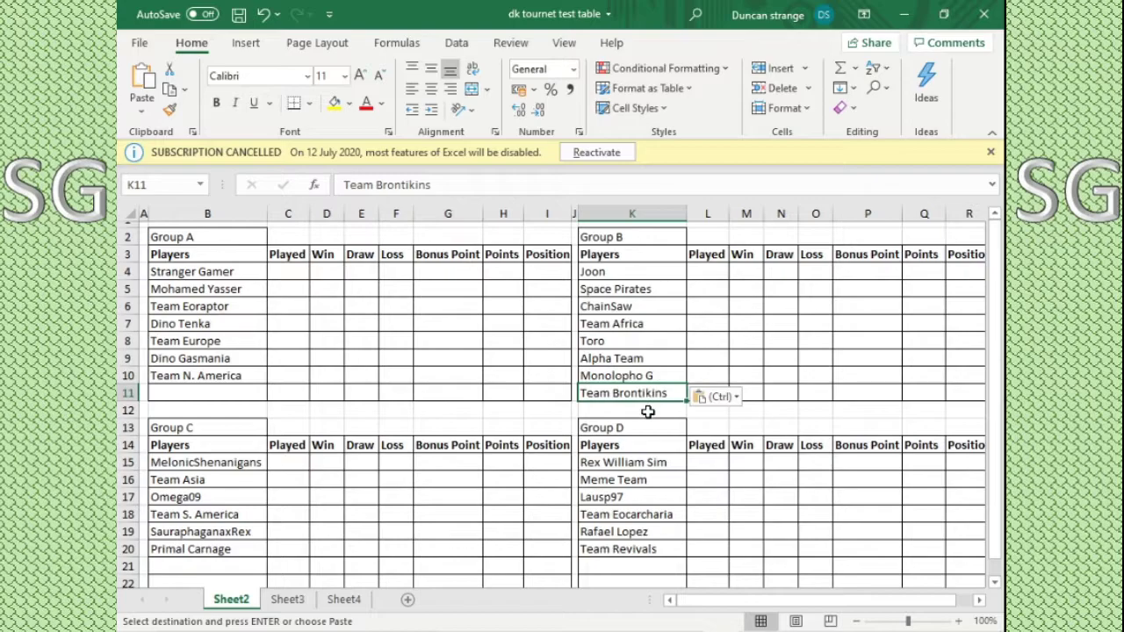
{"action": "left_click", "coordinate": [648, 409]}
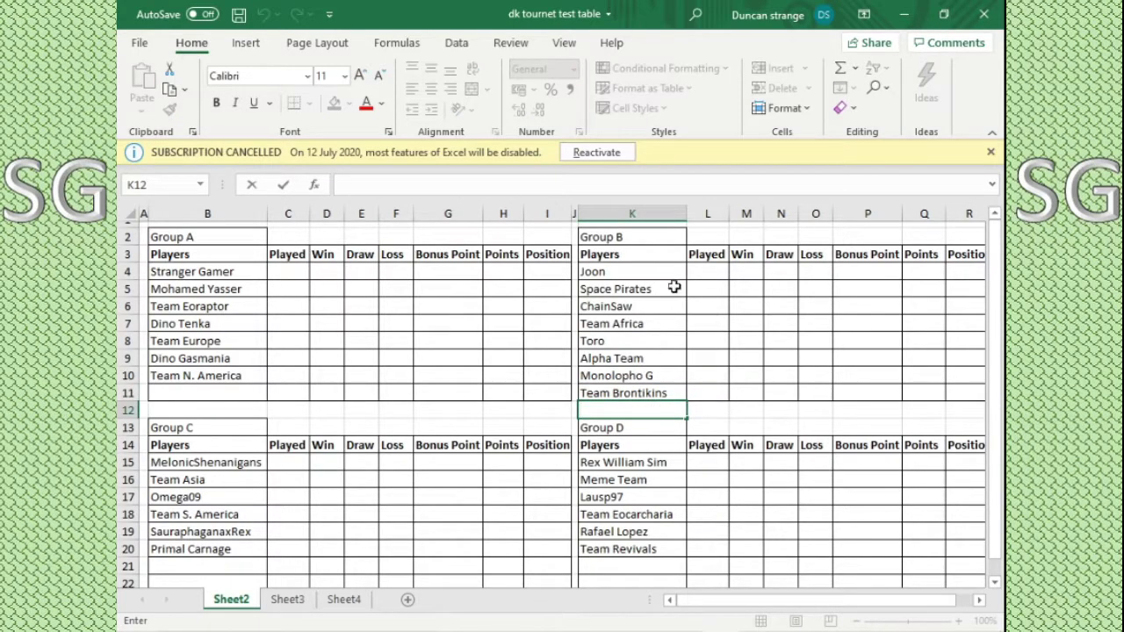
{"action": "left_click", "coordinate": [628, 338]}
{"action": "left_click", "coordinate": [701, 406]}
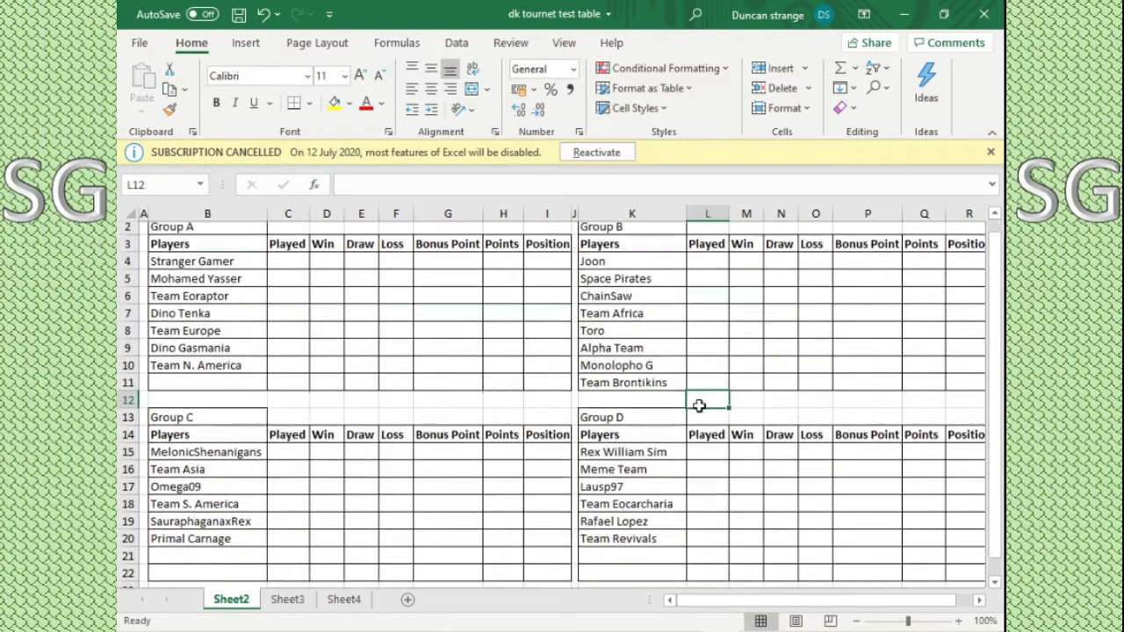
{"action": "scroll", "coordinate": [685, 400], "scroll_direction": "down", "scroll_amount": 1}
{"action": "mouse_move", "coordinate": [1001, 391]}
{"action": "left_mouse_down"}
{"action": "mouse_move", "coordinate": [1001, 377]}
{"action": "mouse_move", "coordinate": [1001, 391]}
{"action": "left_mouse_up"}
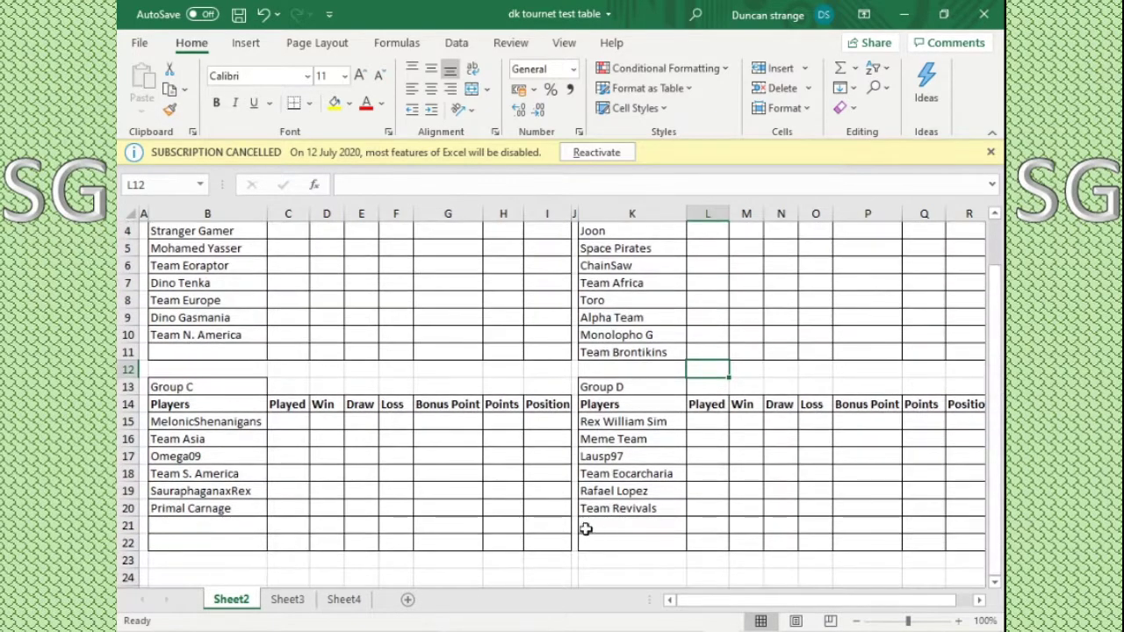
Step: Slash-mark Monolopho G as drawn on Sheet3
{"action": "left_click", "coordinate": [287, 599]}
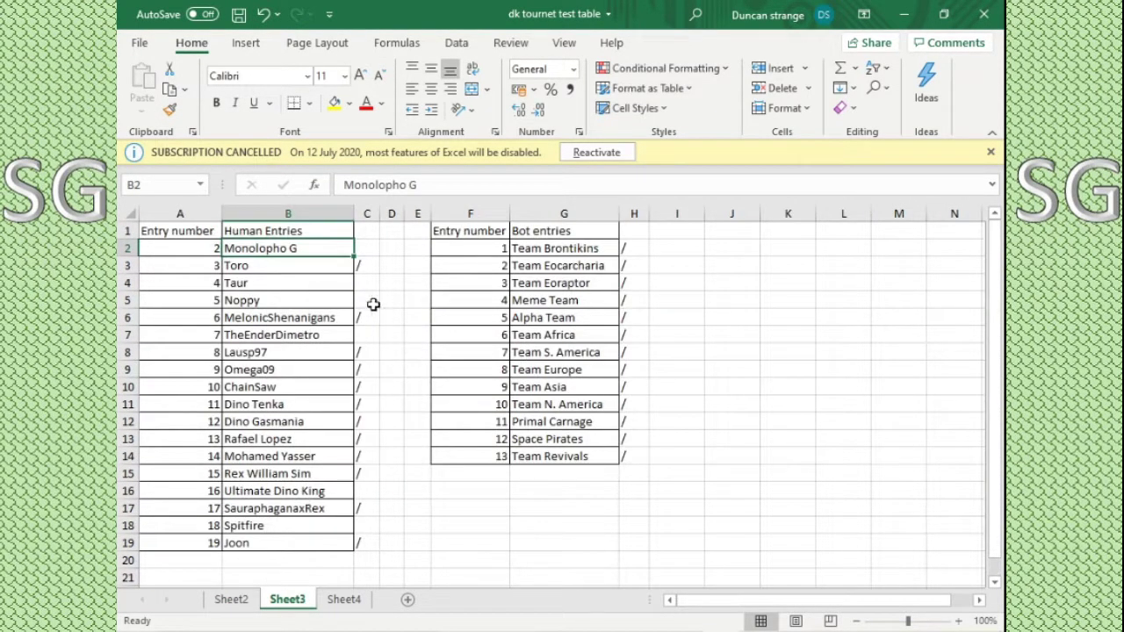
{"action": "left_click", "coordinate": [366, 249]}
{"action": "type", "text": "/"}
{"action": "left_click", "coordinate": [387, 316]}
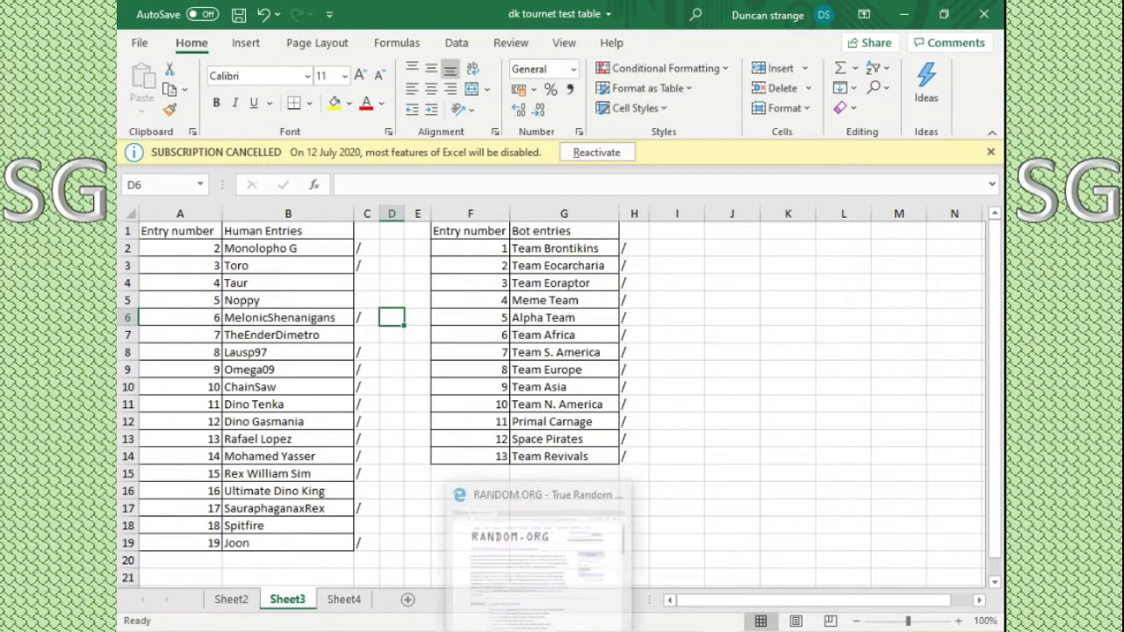
Step: Draw a new random number with the range maximum set to 5
{"action": "left_click", "coordinate": [540, 562]}
{"action": "left_click", "coordinate": [816, 308]}
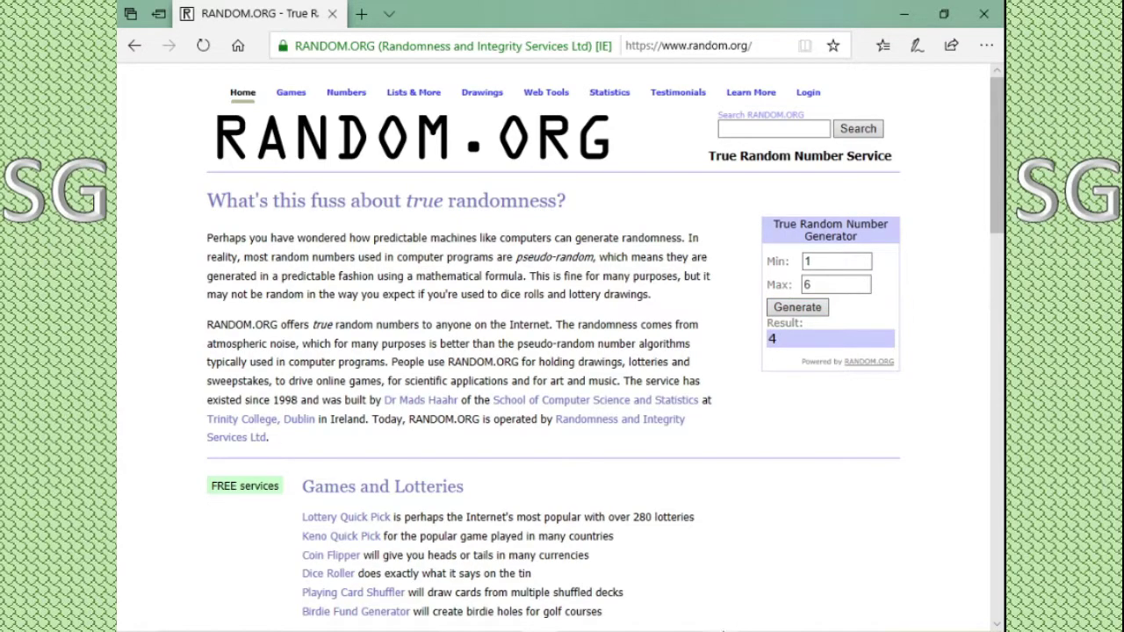
{"action": "left_click_drag", "start_coordinate": [830, 283], "coordinate": [745, 297]}
{"action": "type", "text": "5"}
{"action": "left_click", "coordinate": [810, 309]}
{"action": "left_click", "coordinate": [703, 465]}
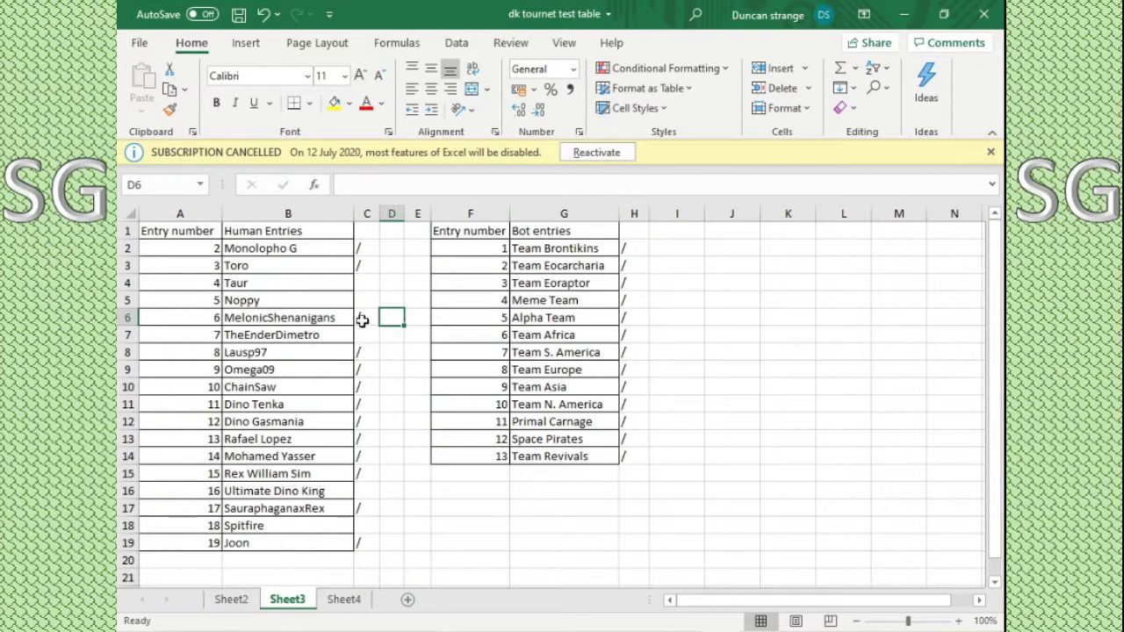
Step: Copy TheEnderDimetro from Sheet3 B7 and paste it into Group C's cell B21
{"action": "left_click", "coordinate": [337, 341]}
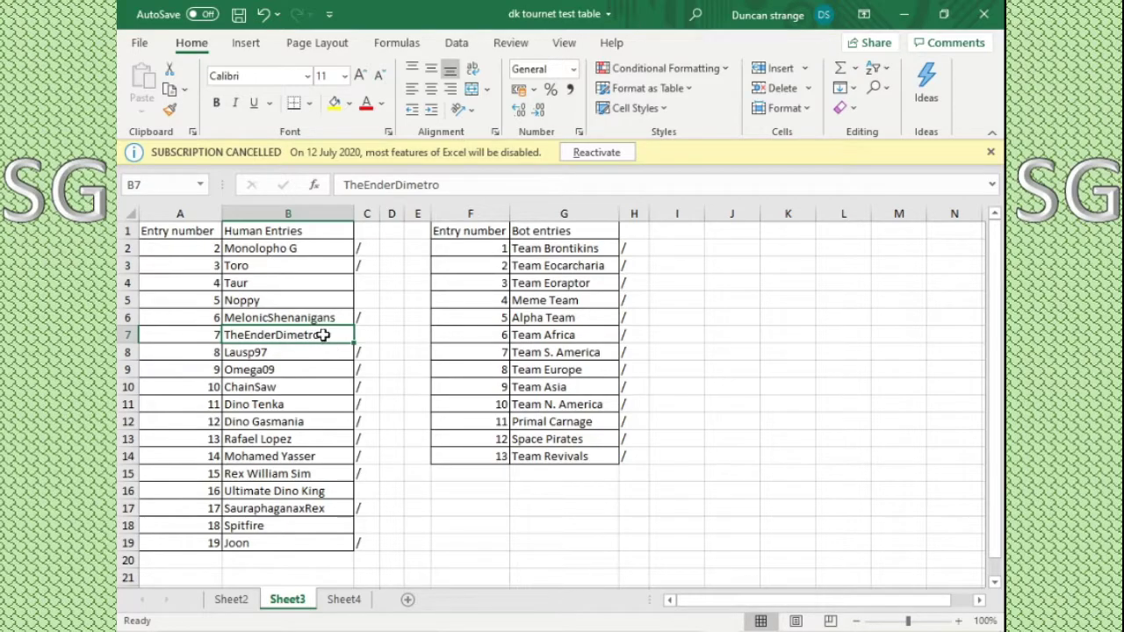
{"action": "right_click", "coordinate": [325, 341]}
{"action": "left_click", "coordinate": [367, 179]}
{"action": "left_click", "coordinate": [230, 599]}
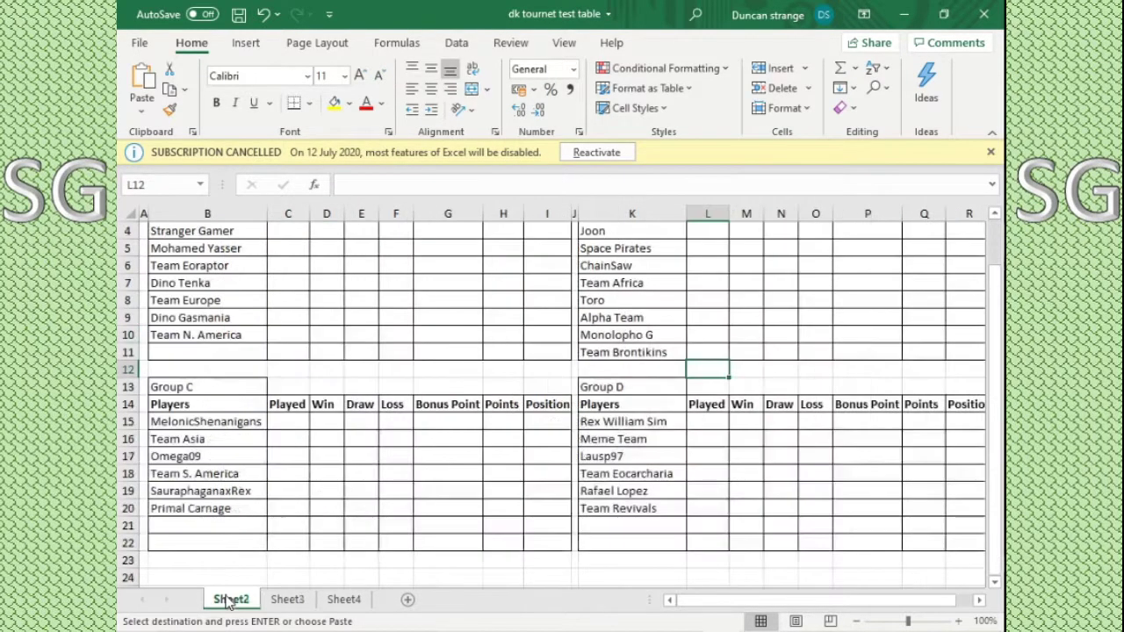
{"action": "right_click", "coordinate": [224, 527]}
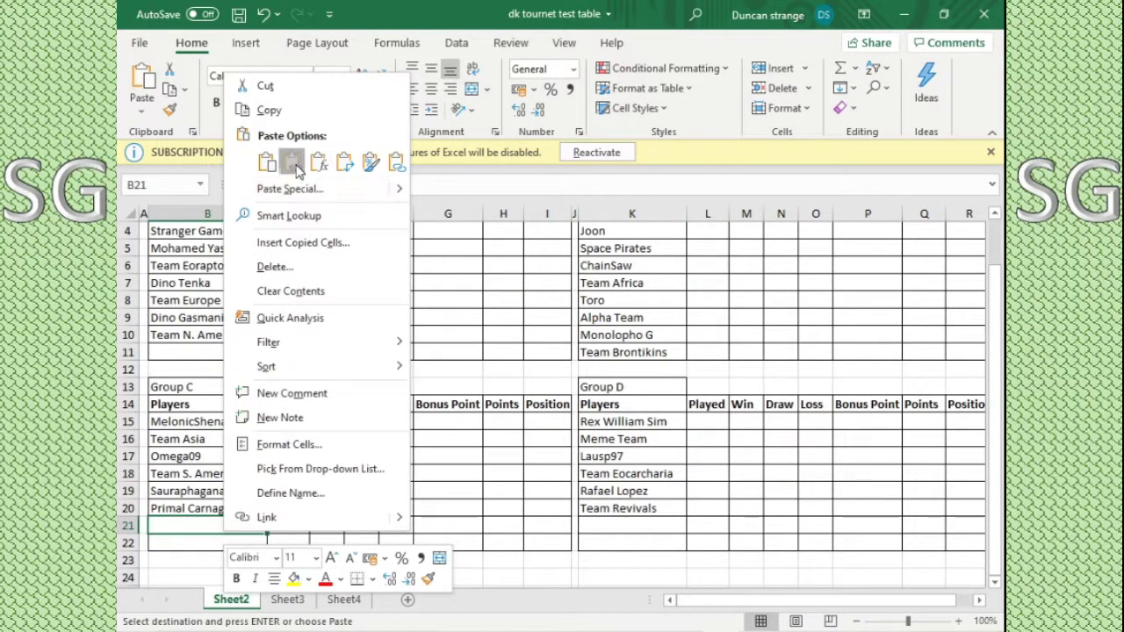
{"action": "left_click", "coordinate": [293, 160]}
{"action": "left_click", "coordinate": [580, 525]}
{"action": "left_click", "coordinate": [547, 577]}
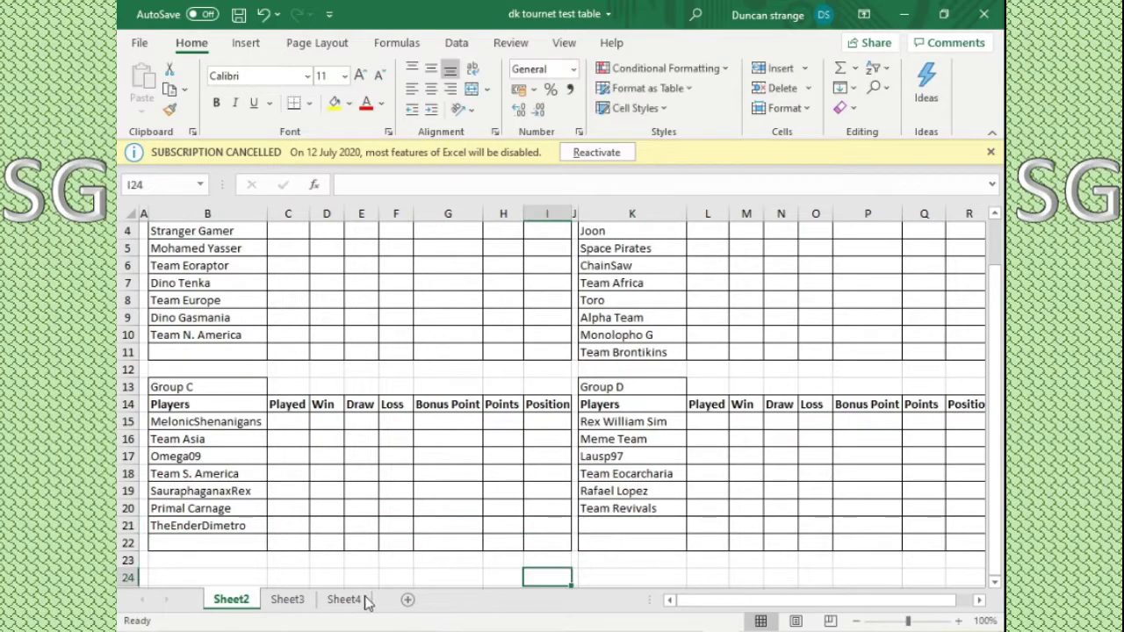
{"action": "left_click", "coordinate": [286, 604]}
{"action": "left_click", "coordinate": [375, 339]}
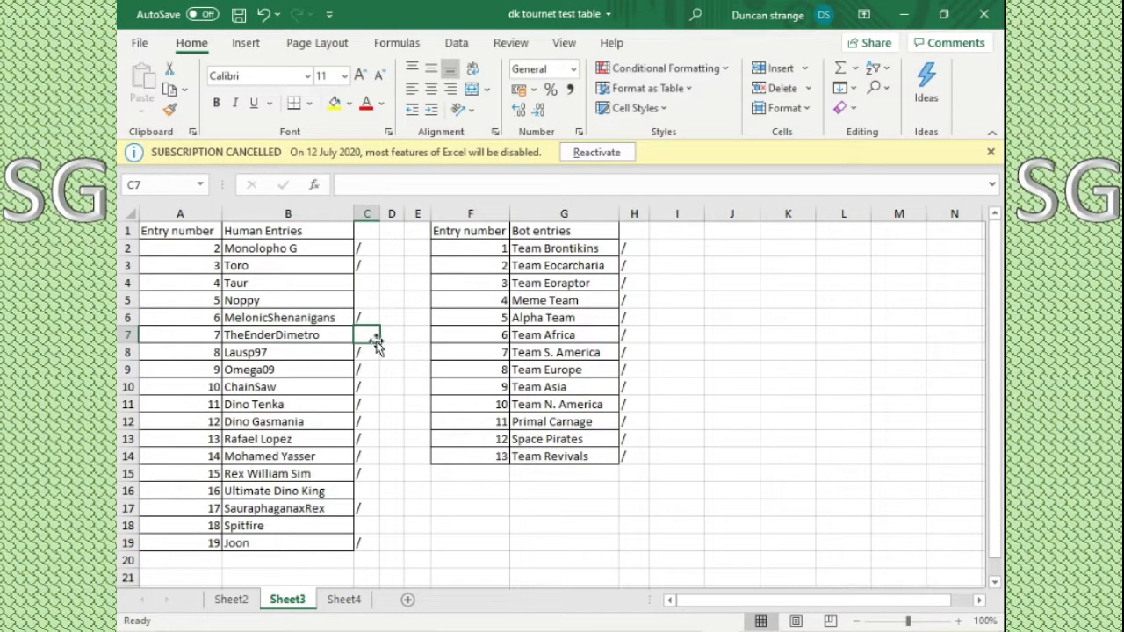
{"action": "left_click", "coordinate": [409, 400]}
{"action": "left_click", "coordinate": [371, 340]}
{"action": "type", "text": "/"}
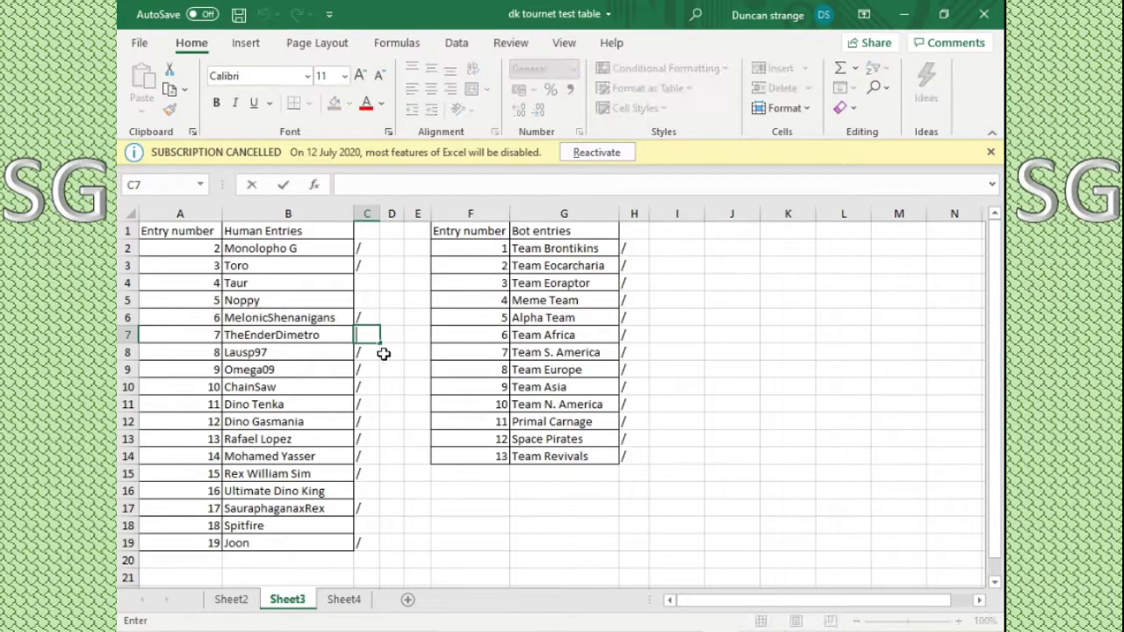
{"action": "left_click", "coordinate": [417, 387]}
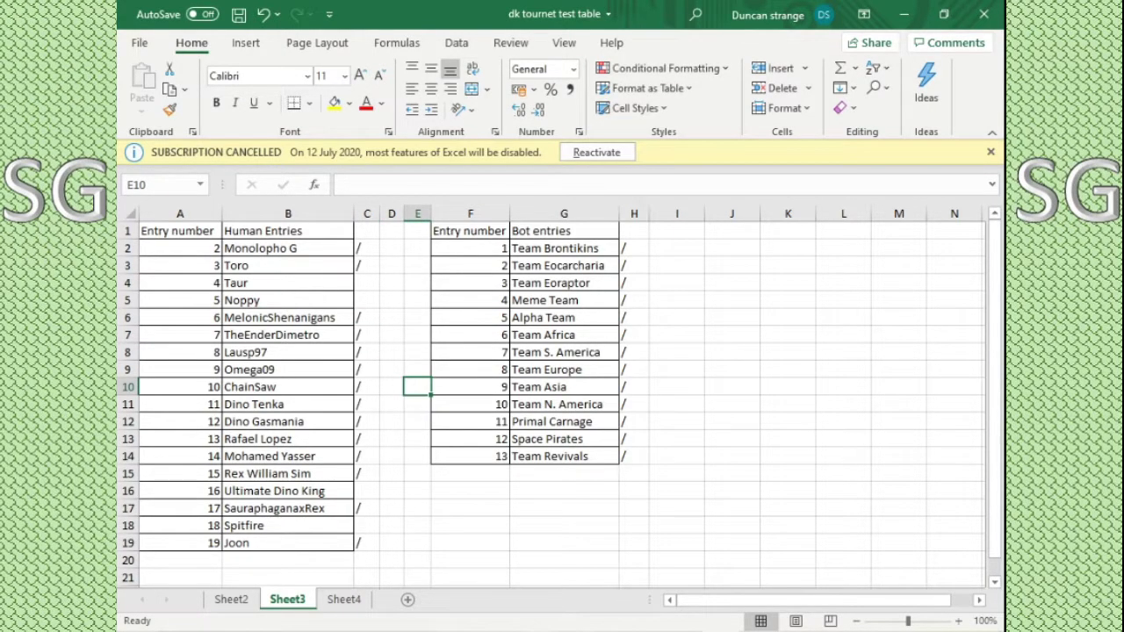
{"action": "key", "text": "alt+Tab"}
Step: Draw a random group number on random.org
{"action": "double_click", "coordinate": [807, 284]}
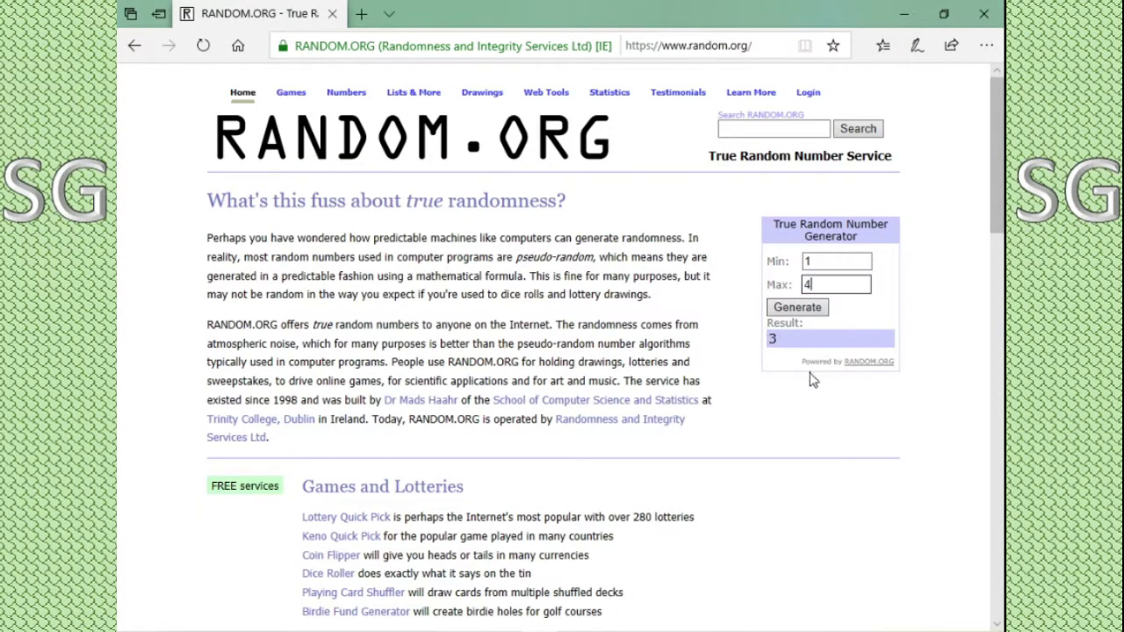
{"action": "left_click", "coordinate": [814, 307]}
{"action": "left_click", "coordinate": [775, 309]}
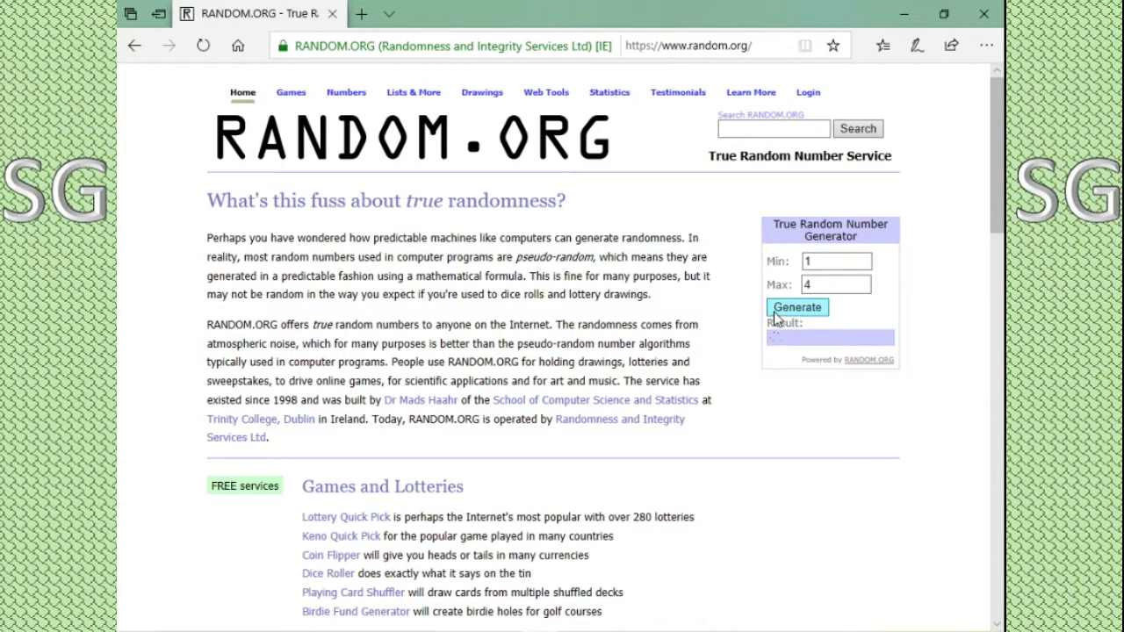
{"action": "key", "text": "alt+Tab"}
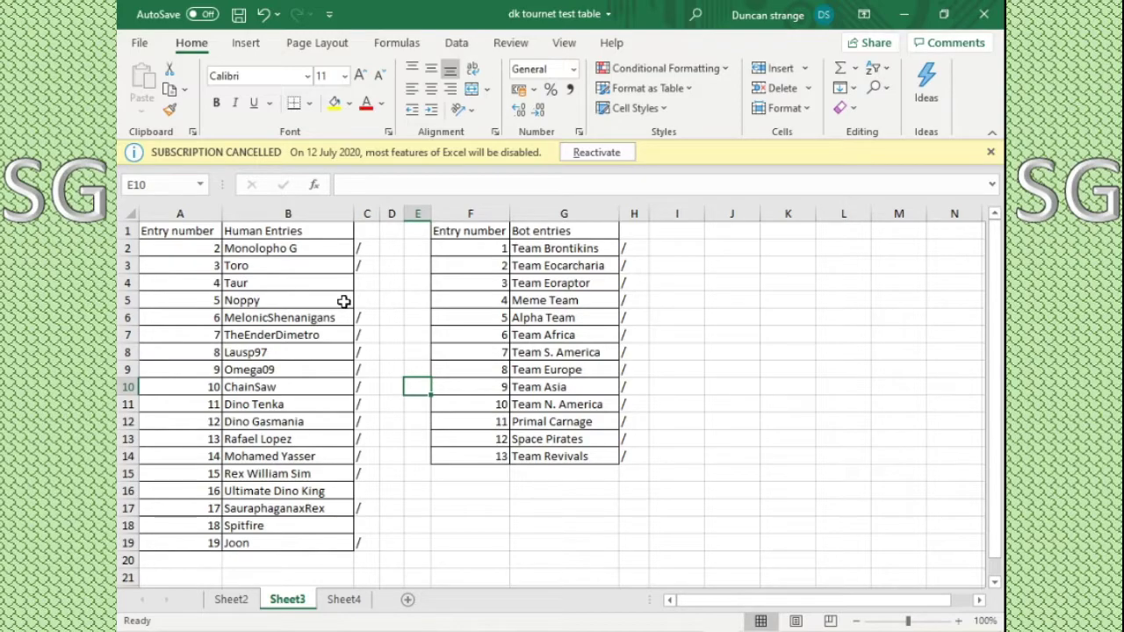
Step: Copy Ultimate Dino King from Sheet3 B16 and paste it into Group D's cell K21
{"action": "left_click", "coordinate": [337, 493]}
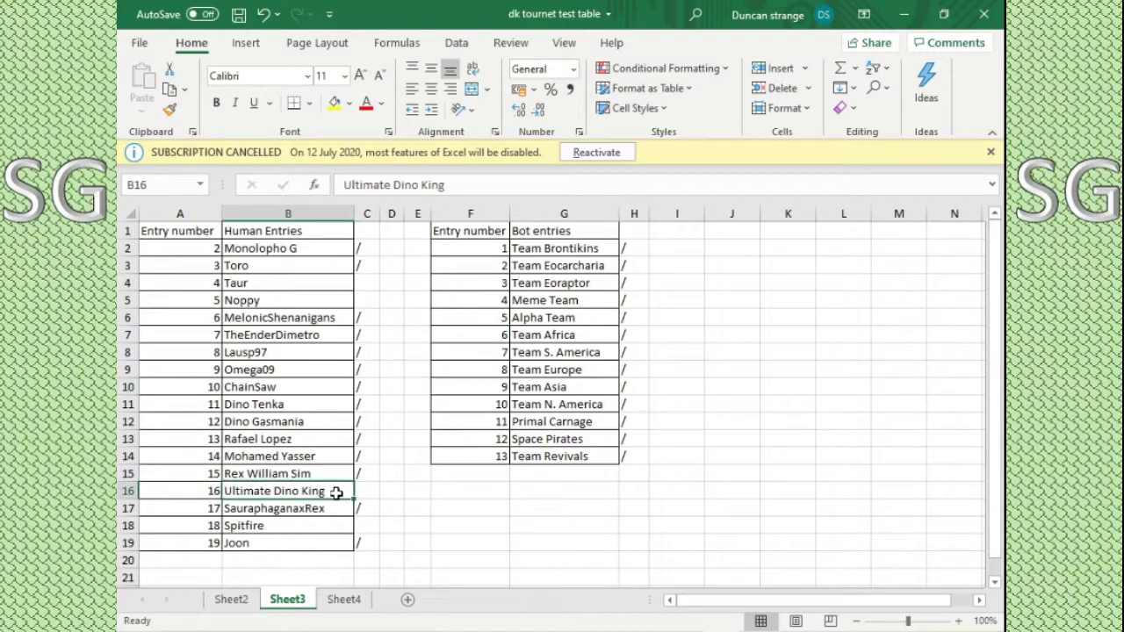
{"action": "right_click", "coordinate": [336, 494]}
{"action": "left_click", "coordinate": [397, 49]}
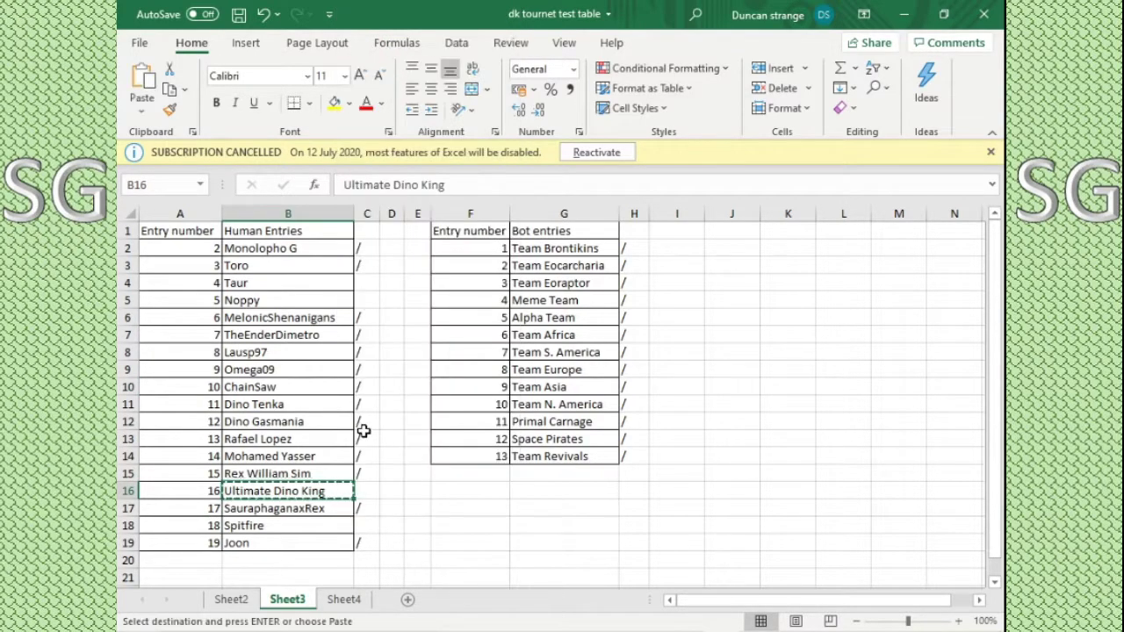
{"action": "left_click", "coordinate": [231, 599]}
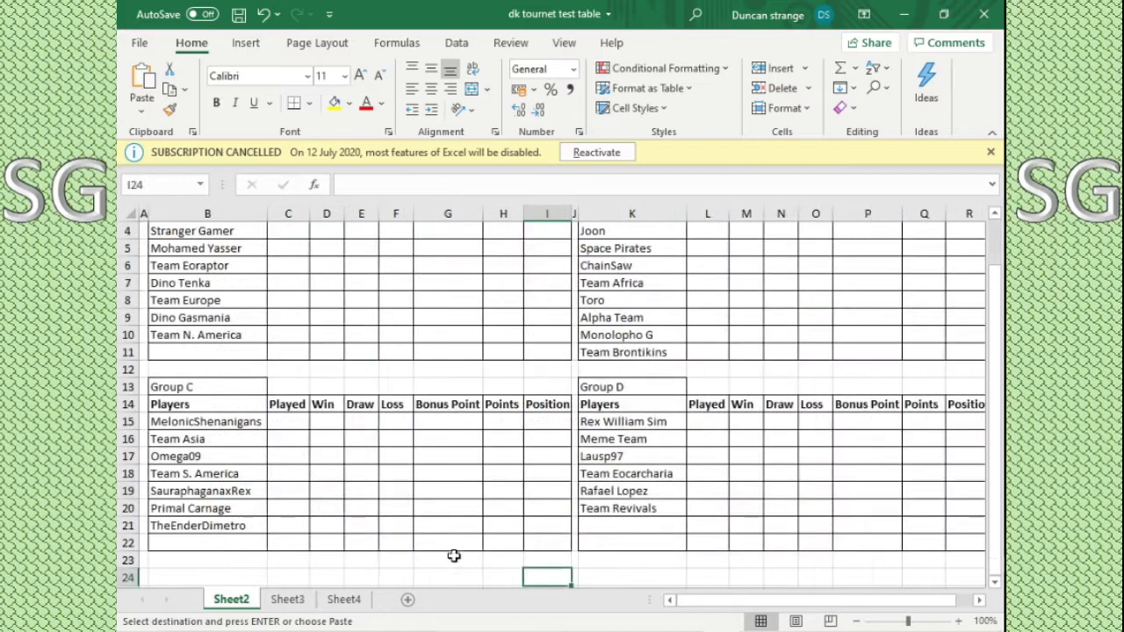
{"action": "right_click", "coordinate": [602, 533]}
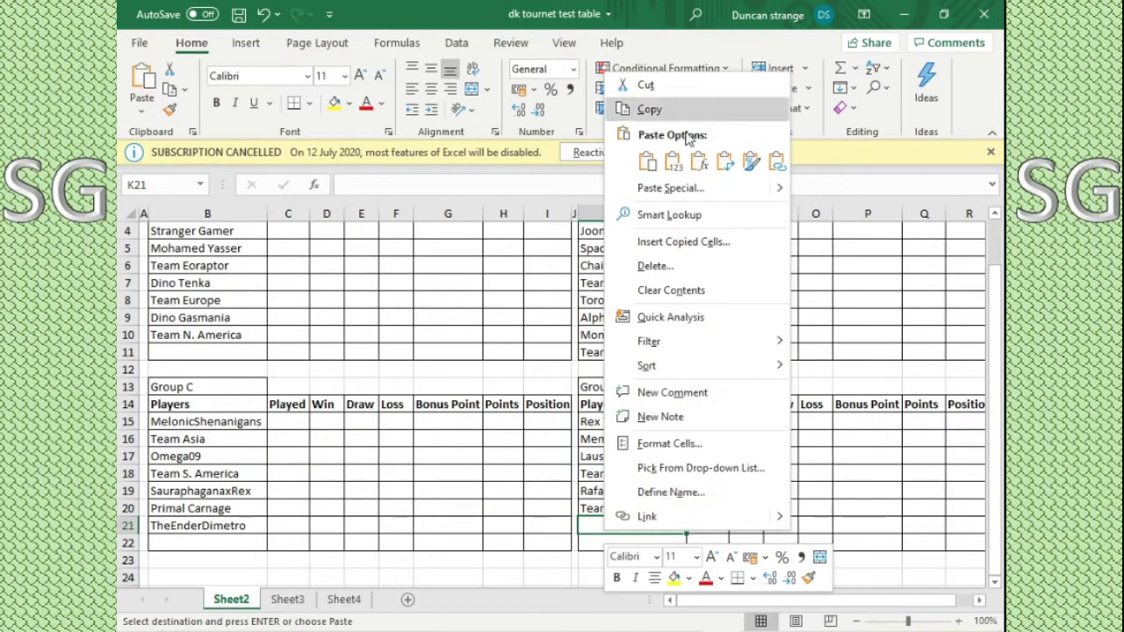
{"action": "left_click", "coordinate": [670, 167]}
Step: Review the filled group tables on Sheet2
{"action": "left_click", "coordinate": [647, 557]}
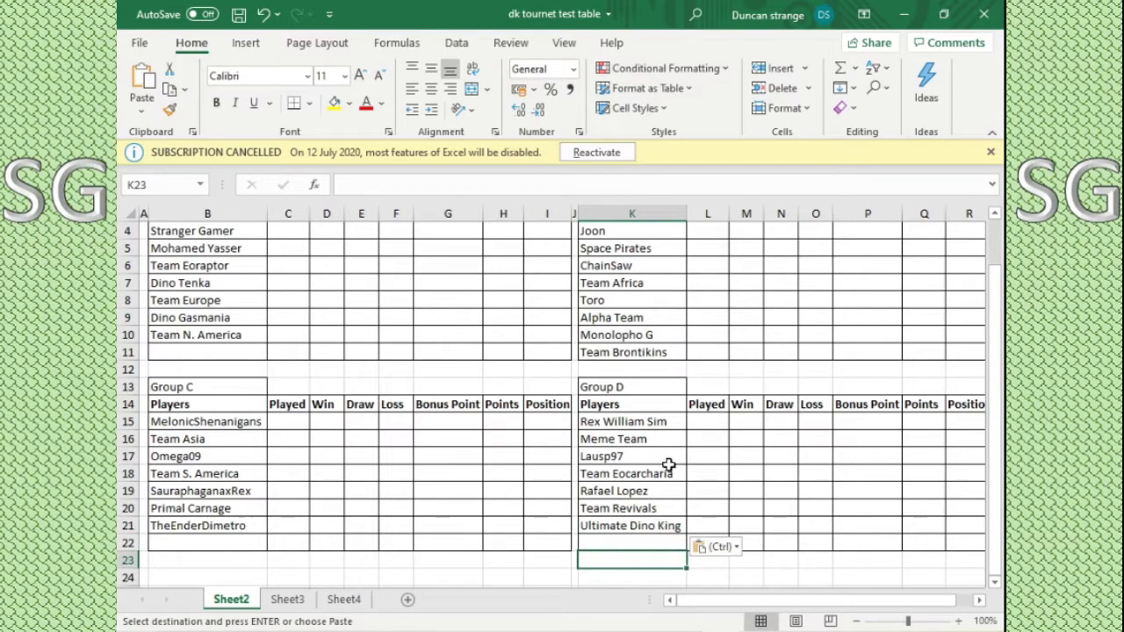
{"action": "left_click", "coordinate": [618, 368]}
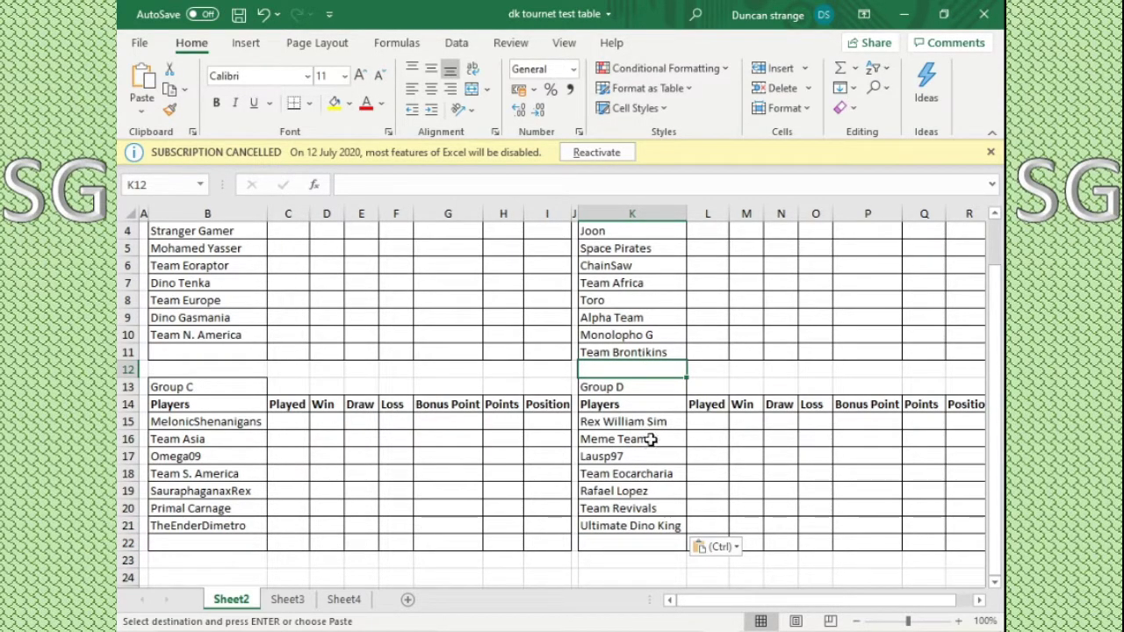
{"action": "left_click", "coordinate": [607, 423]}
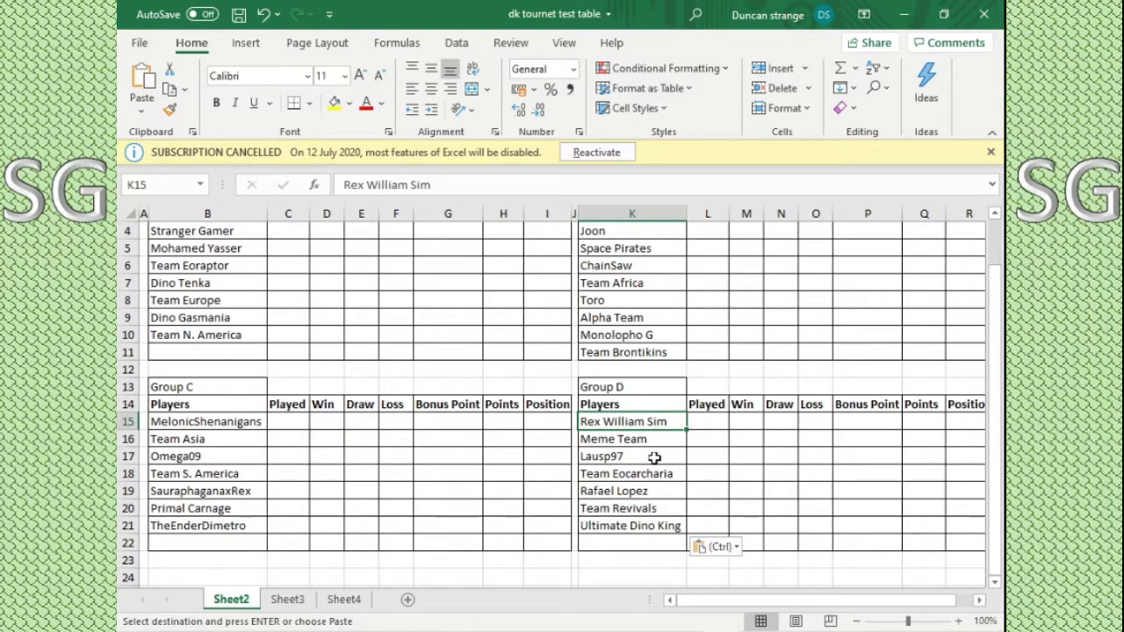
{"action": "left_click", "coordinate": [638, 474]}
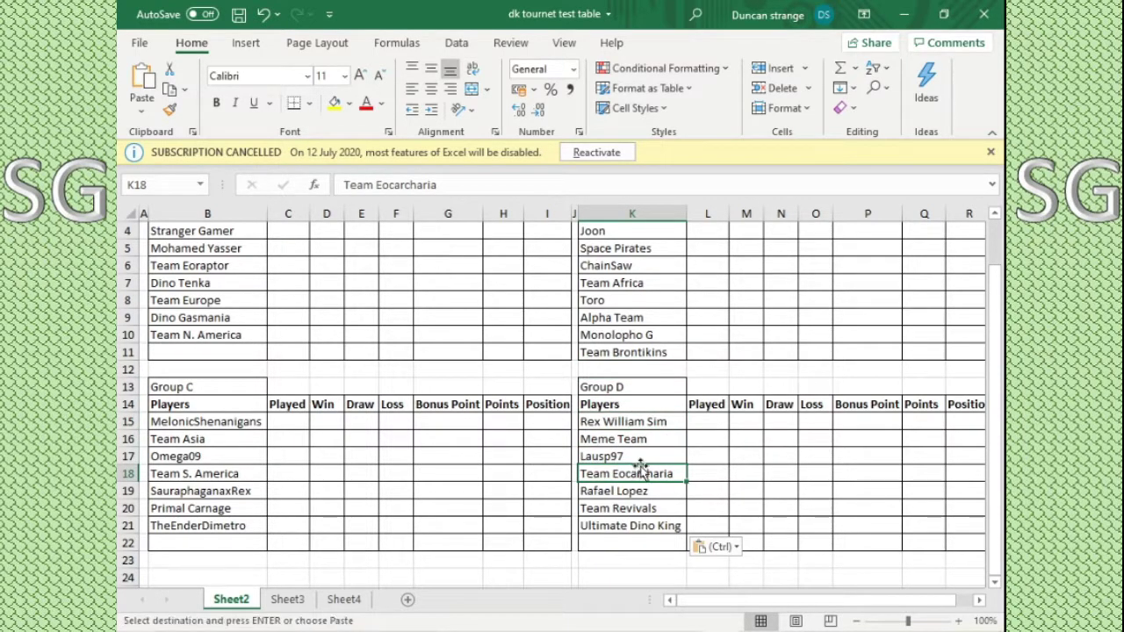
{"action": "left_click", "coordinate": [710, 386]}
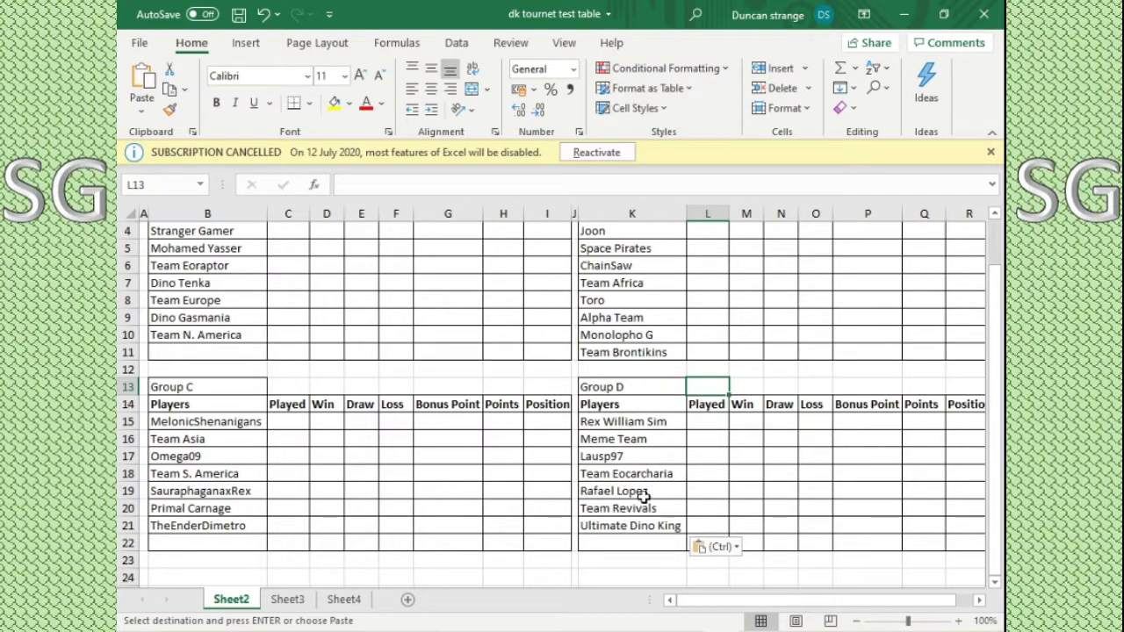
{"action": "left_click", "coordinate": [541, 383]}
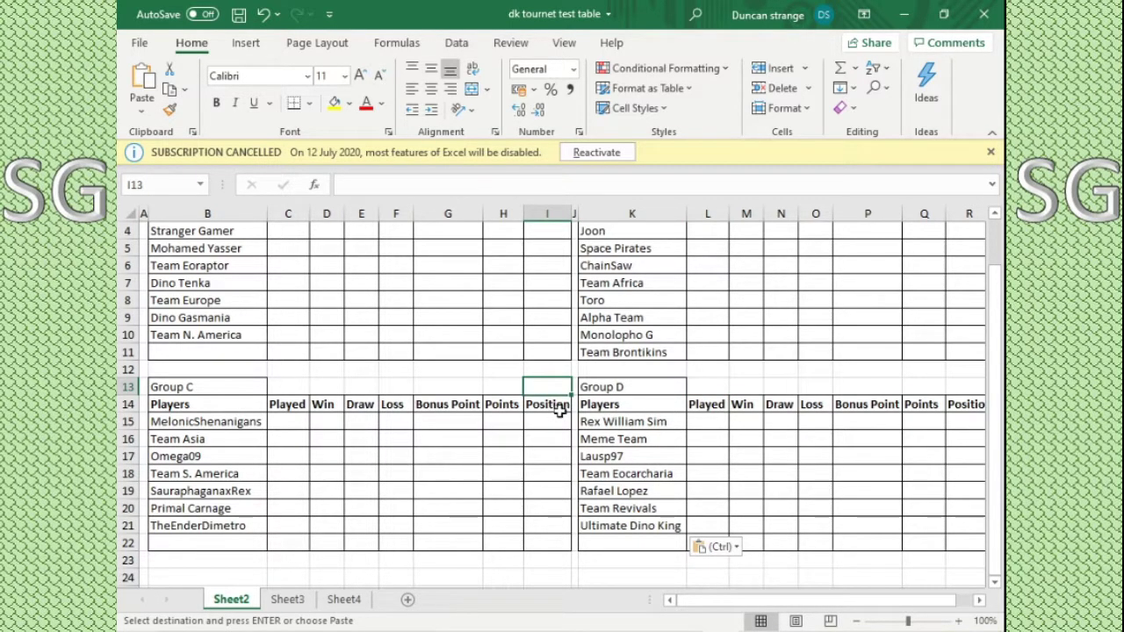
{"action": "left_click_drag", "start_coordinate": [1001, 325], "coordinate": [997, 309]}
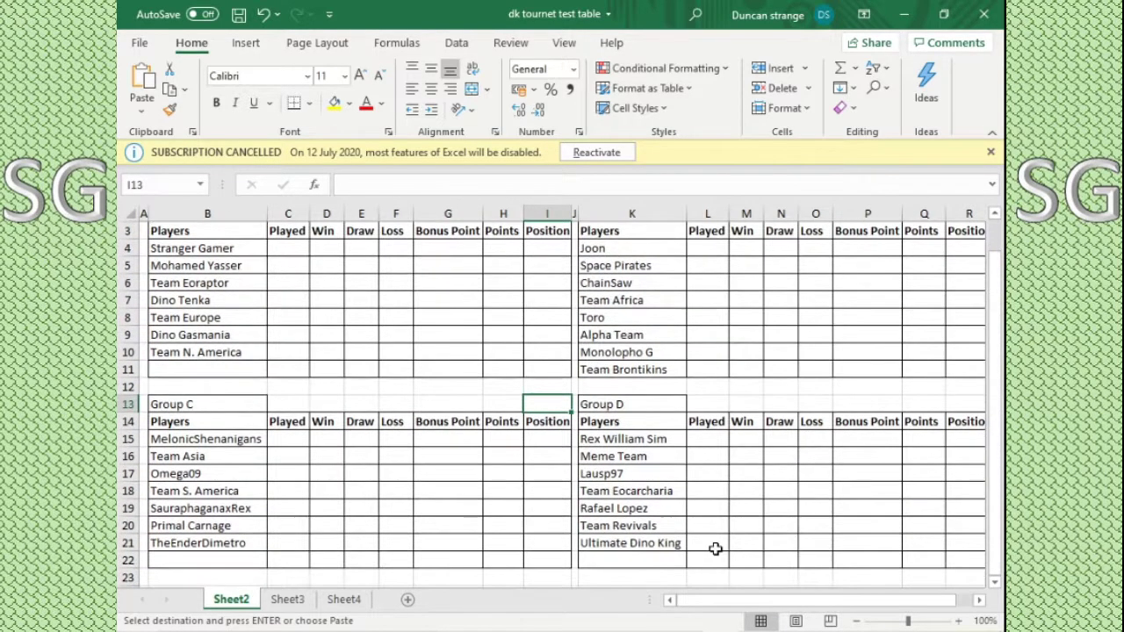
Step: Slash-mark Ultimate Dino King as drawn in Sheet3 C16 and draw a random 1–3 on random.org
{"action": "left_click", "coordinate": [287, 601]}
{"action": "double_click", "coordinate": [367, 491]}
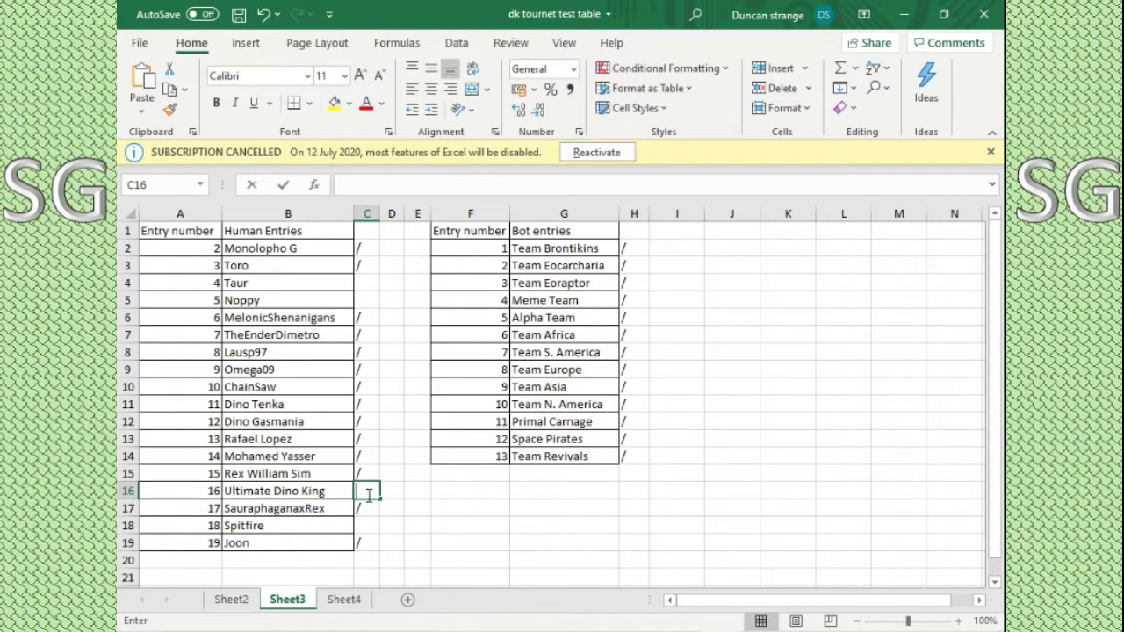
{"action": "type", "text": "/"}
{"action": "left_click", "coordinate": [406, 507]}
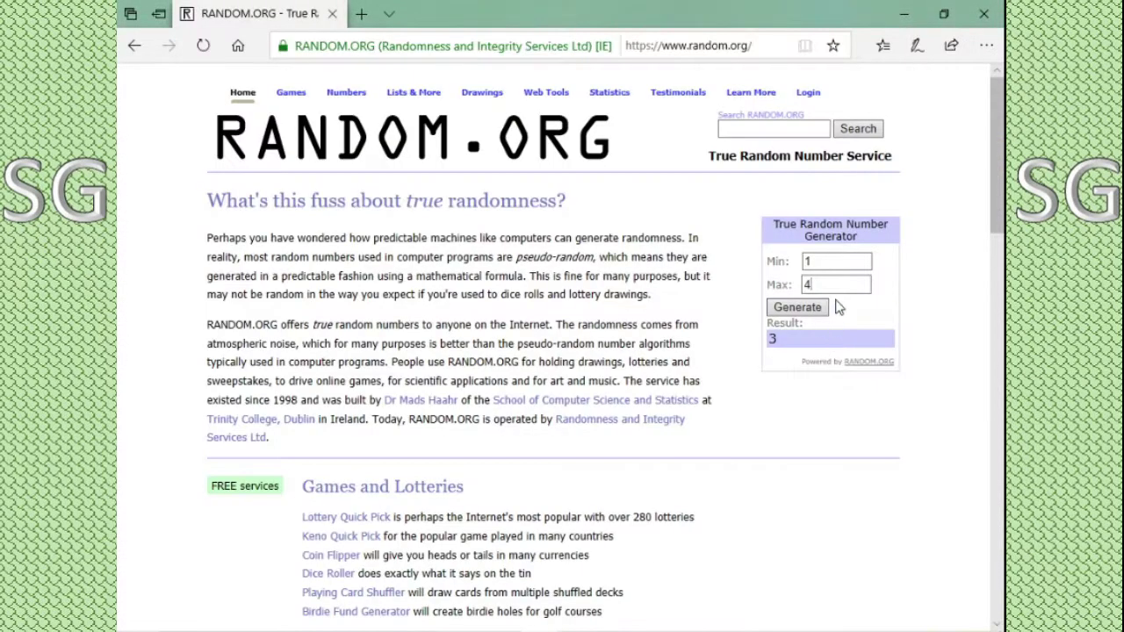
{"action": "left_click", "coordinate": [825, 284]}
{"action": "left_click", "coordinate": [819, 314]}
{"action": "left_click", "coordinate": [818, 314]}
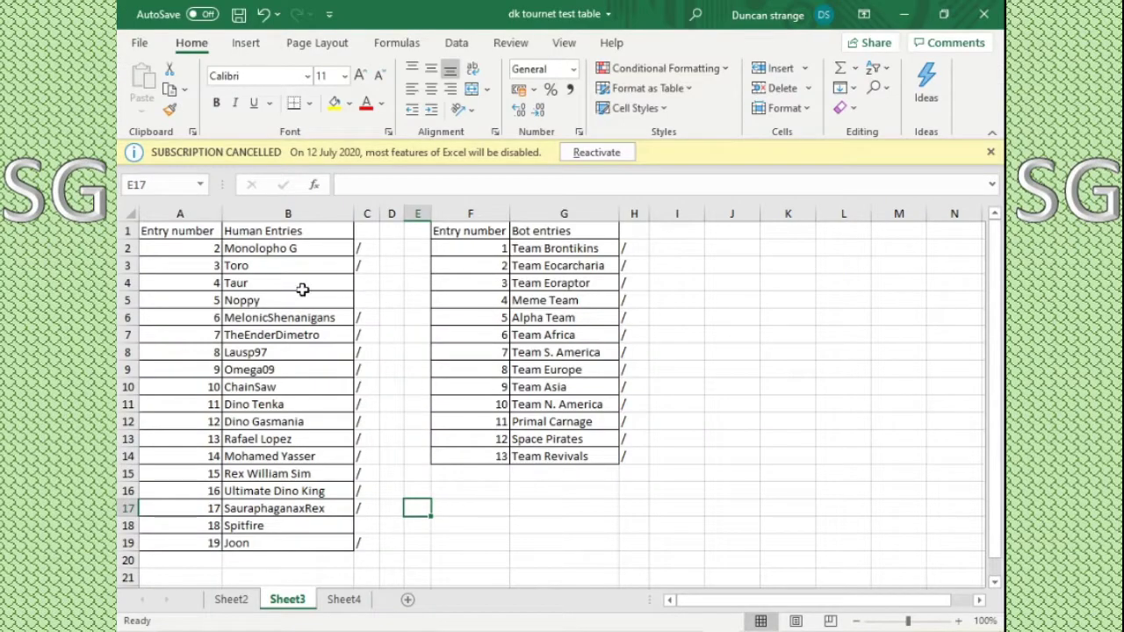
Step: Copy Taur from Sheet3 B4 into Group A's empty last row, Sheet2 B11
{"action": "left_click", "coordinate": [303, 290]}
{"action": "right_click", "coordinate": [302, 290]}
{"action": "left_click", "coordinate": [336, 174]}
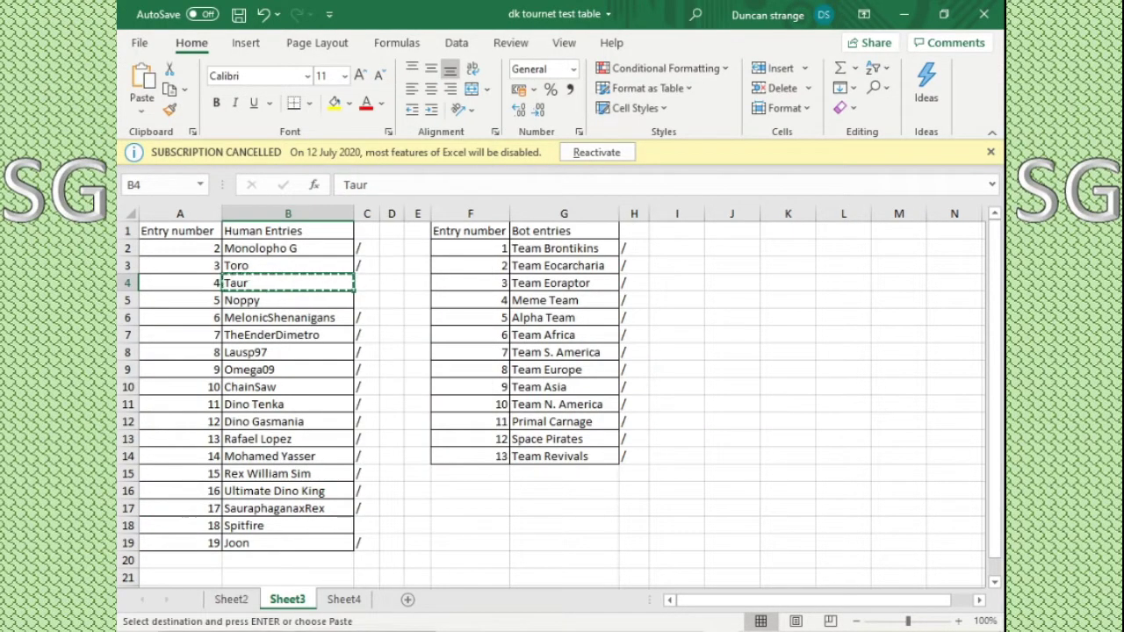
{"action": "left_click", "coordinate": [230, 600]}
{"action": "left_click", "coordinate": [220, 377]}
{"action": "right_click", "coordinate": [221, 377]}
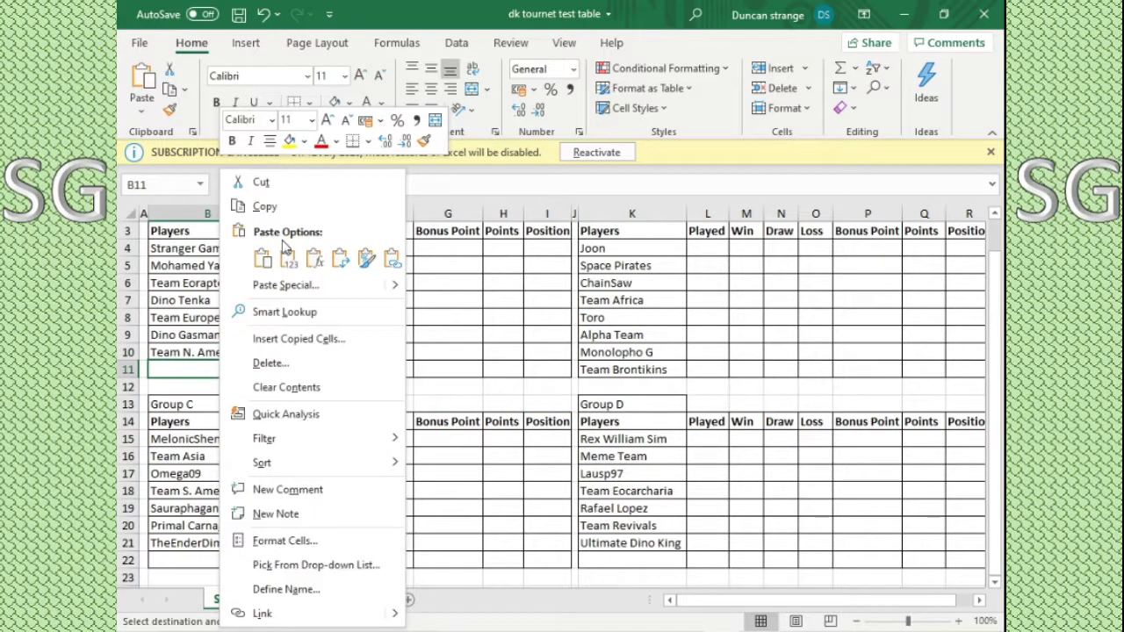
{"action": "left_click", "coordinate": [288, 258]}
{"action": "left_click", "coordinate": [396, 387]}
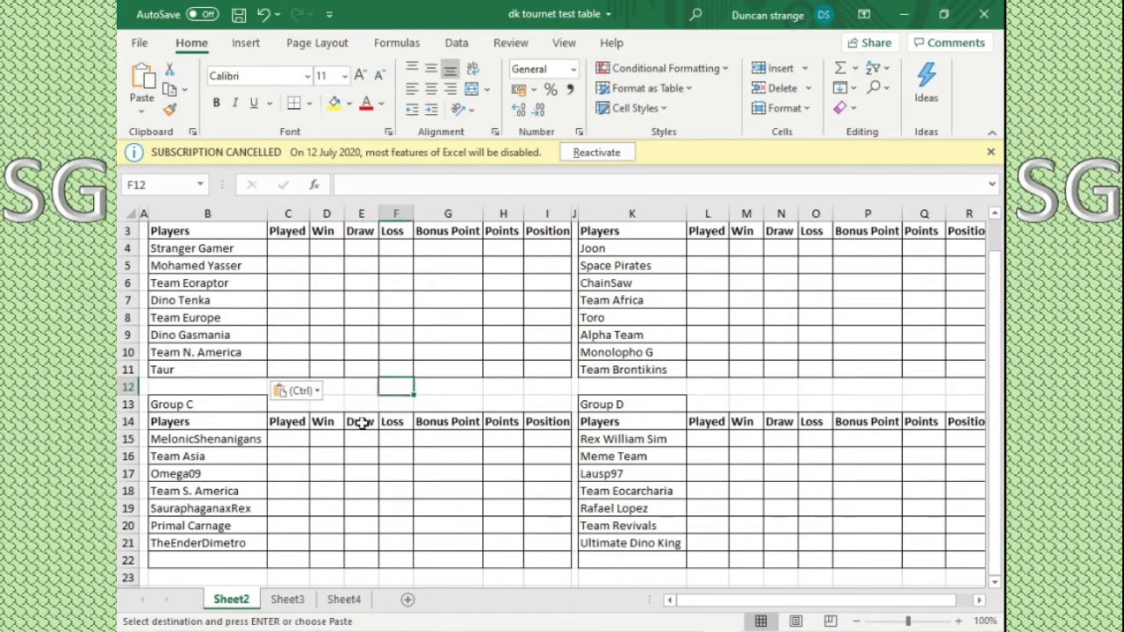
{"action": "scroll", "coordinate": [307, 421], "scroll_direction": "down", "scroll_amount": 1}
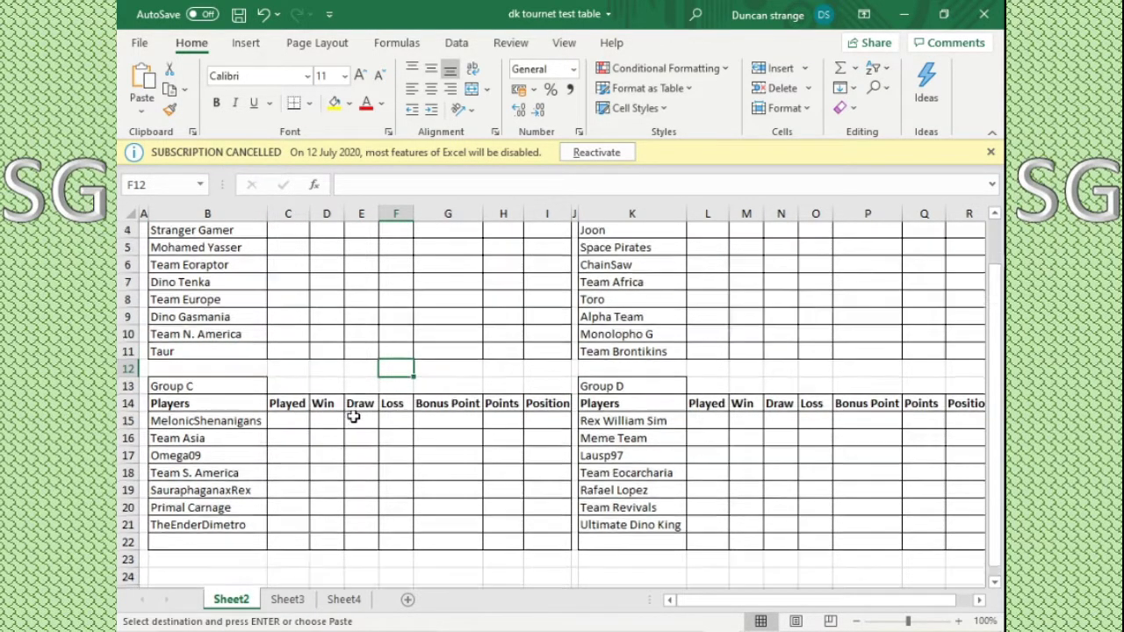
Step: Mark Taur as drawn with a slash in Sheet3 C4
{"action": "left_click", "coordinate": [295, 602]}
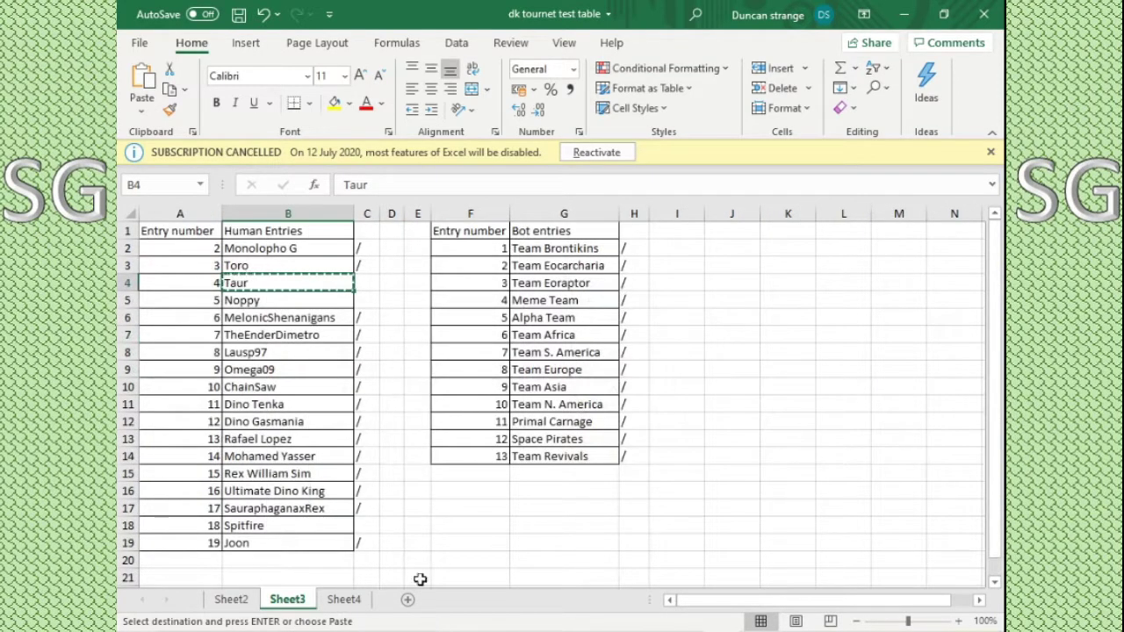
{"action": "left_click", "coordinate": [370, 284]}
{"action": "type", "text": "/"}
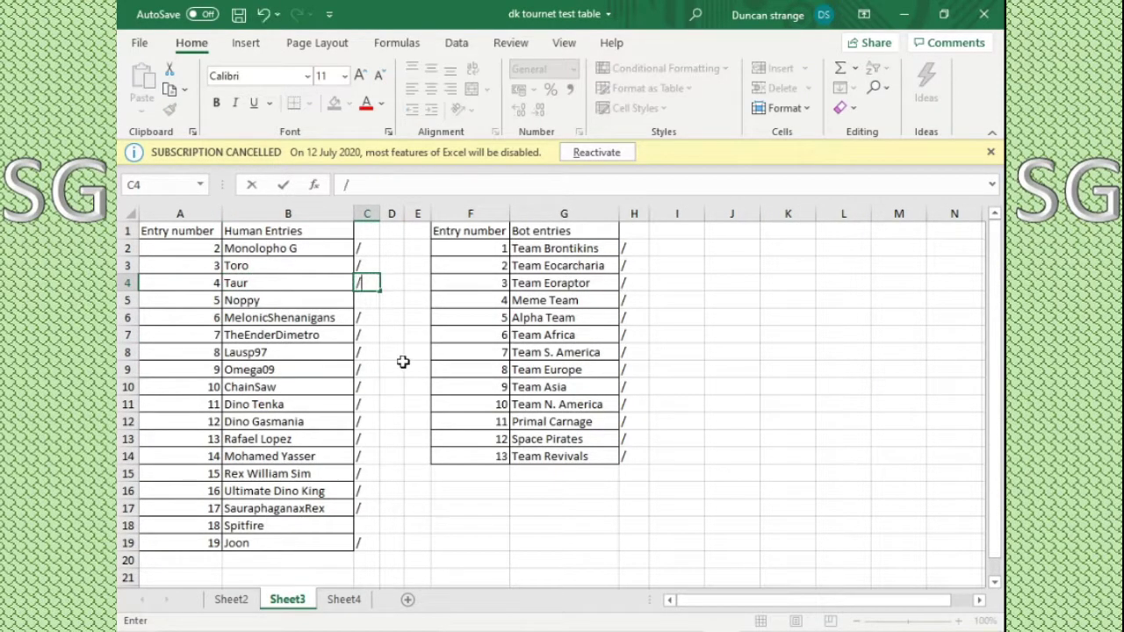
{"action": "left_click", "coordinate": [411, 368]}
Step: Draw a random number from 1 to 2 on random.org, then slash-mark Noppy in C5
{"action": "key", "text": "alt+Tab"}
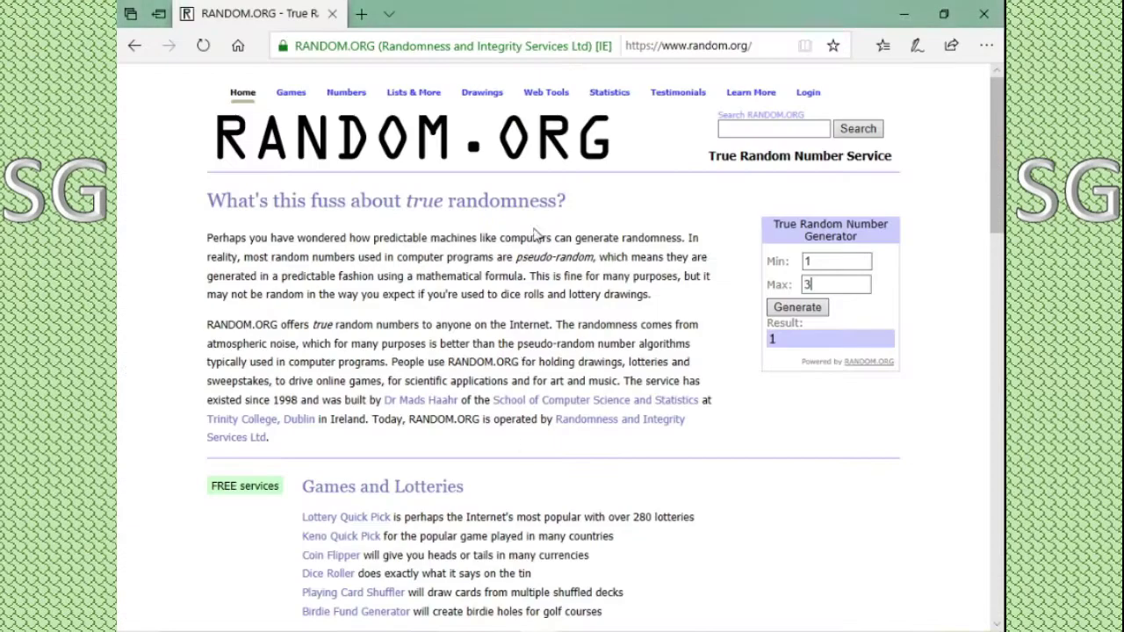
{"action": "type", "text": "2"}
{"action": "left_click", "coordinate": [802, 310]}
{"action": "left_click", "coordinate": [984, 14]}
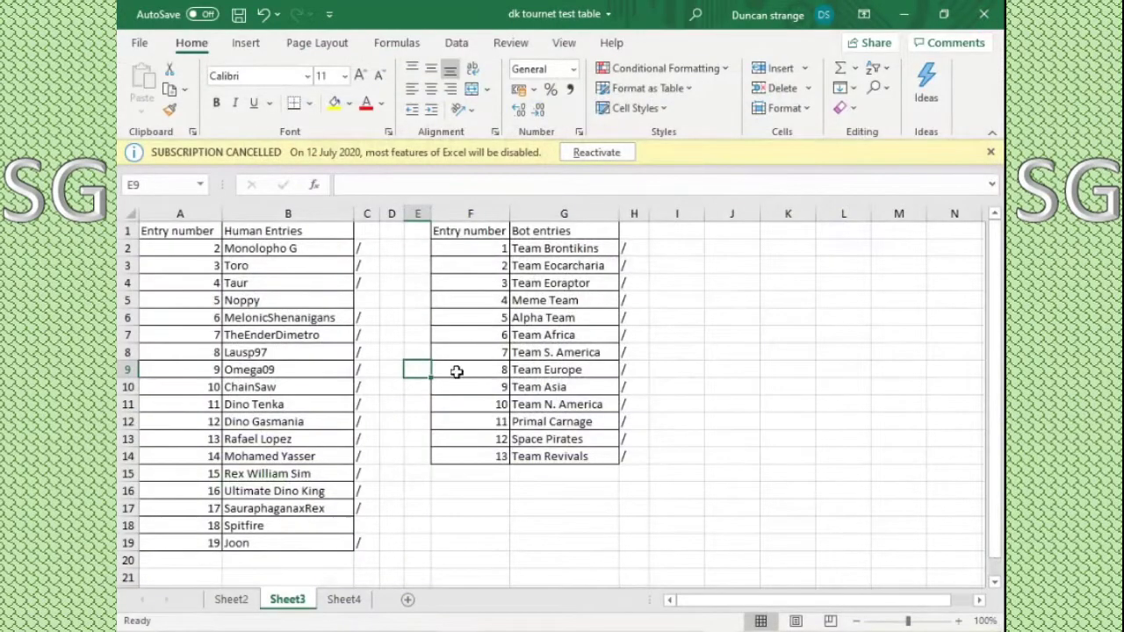
{"action": "left_click", "coordinate": [371, 297]}
{"action": "type", "text": "/"}
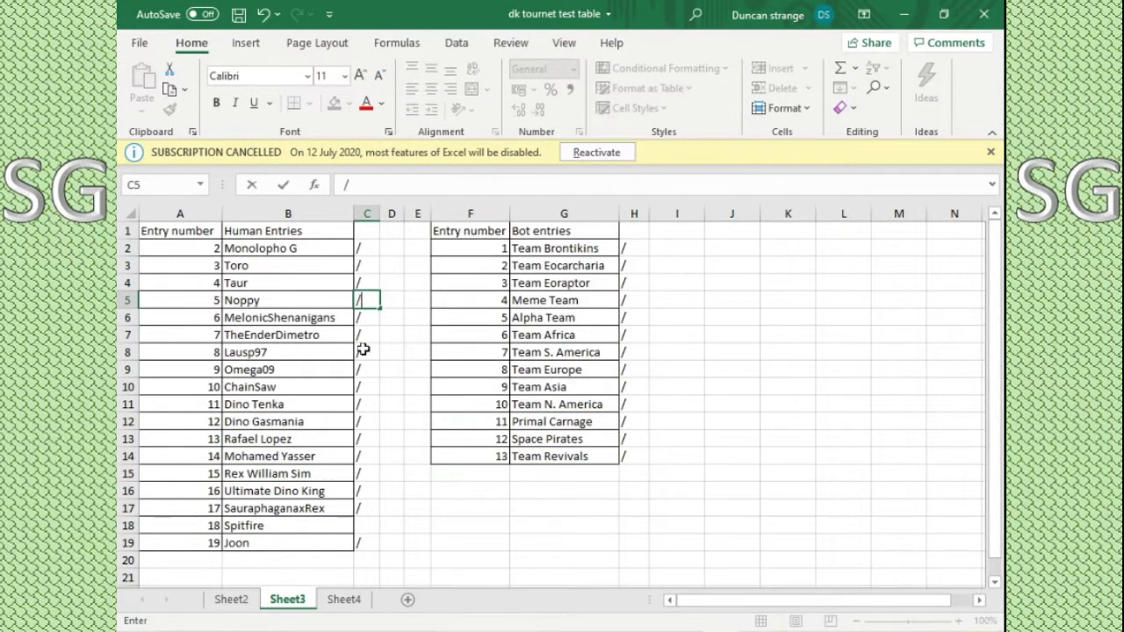
{"action": "left_click", "coordinate": [377, 519]}
Step: Copy Spitfire from Sheet3 B18 into Sheet2 B22 as Group C's last player
{"action": "left_click", "coordinate": [325, 529]}
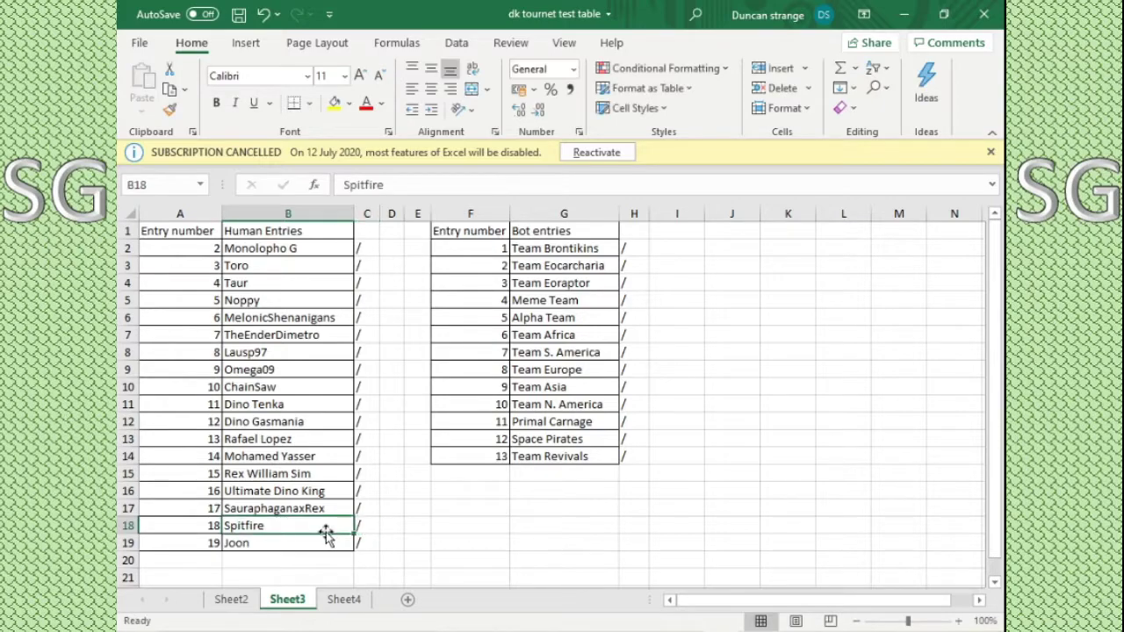
{"action": "right_click", "coordinate": [264, 524]}
{"action": "left_click", "coordinate": [311, 77]}
{"action": "left_click", "coordinate": [231, 599]}
{"action": "right_click", "coordinate": [237, 511]}
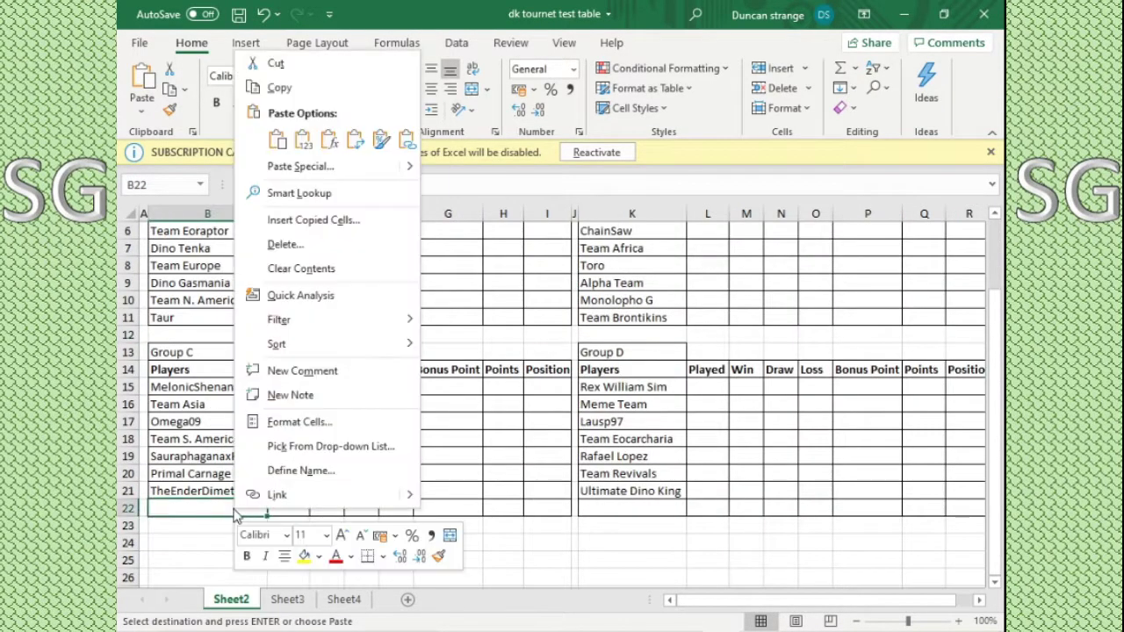
{"action": "left_click", "coordinate": [277, 139]}
Step: Copy Noppy from Sheet3 B5 into Sheet2 K22 as Group D's last player
{"action": "left_click", "coordinate": [287, 599]}
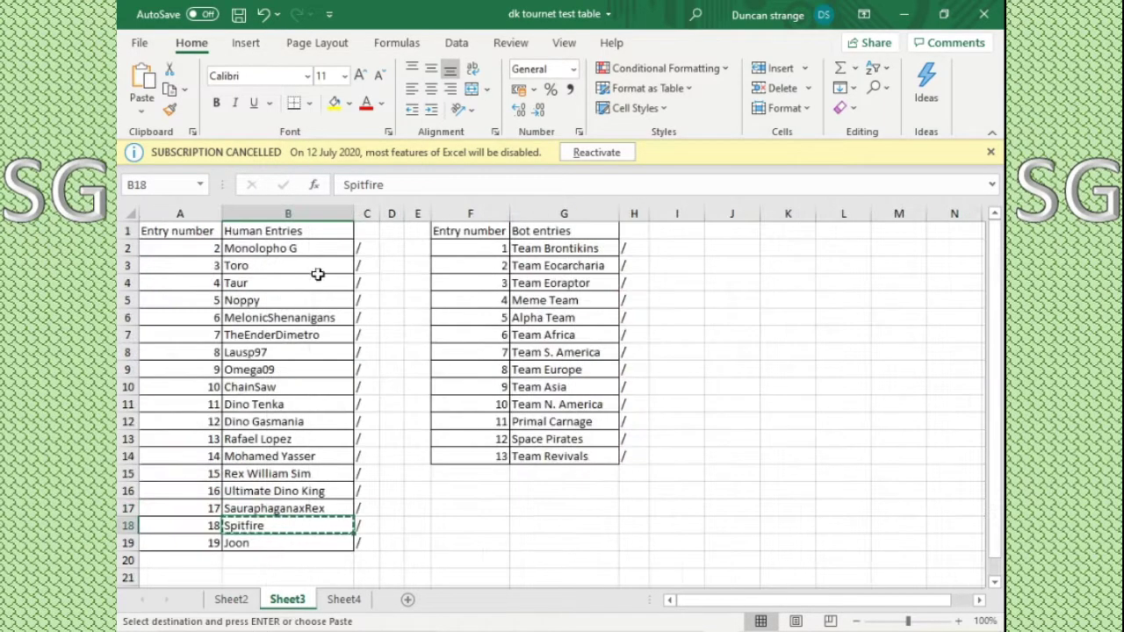
{"action": "right_click", "coordinate": [285, 302]}
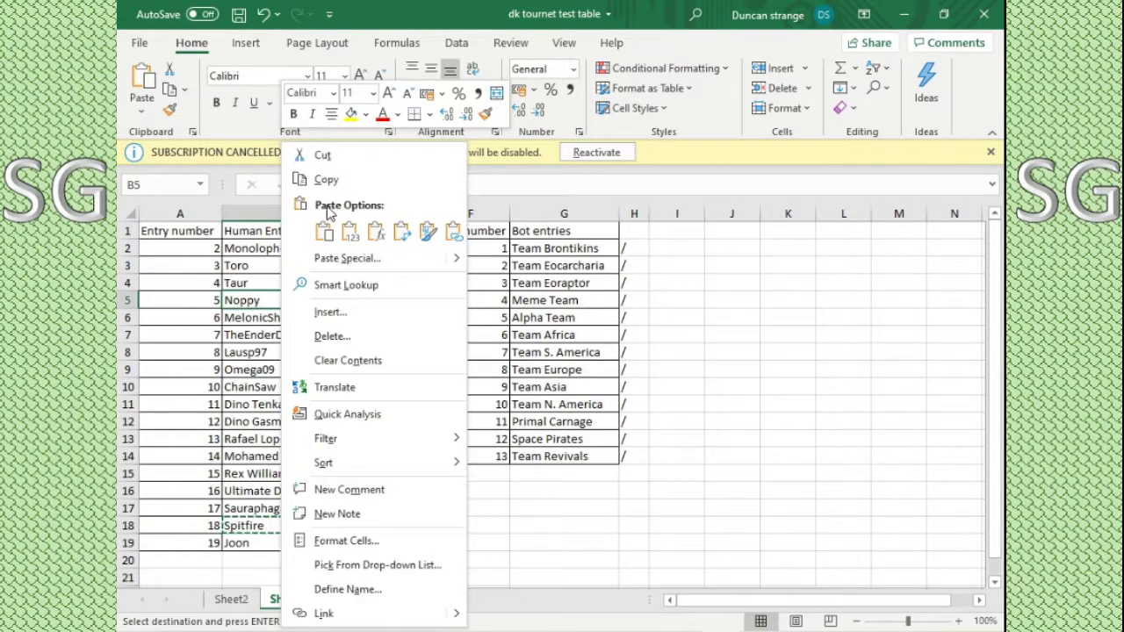
{"action": "left_click", "coordinate": [316, 178]}
{"action": "left_click", "coordinate": [231, 599]}
{"action": "left_click", "coordinate": [643, 507]}
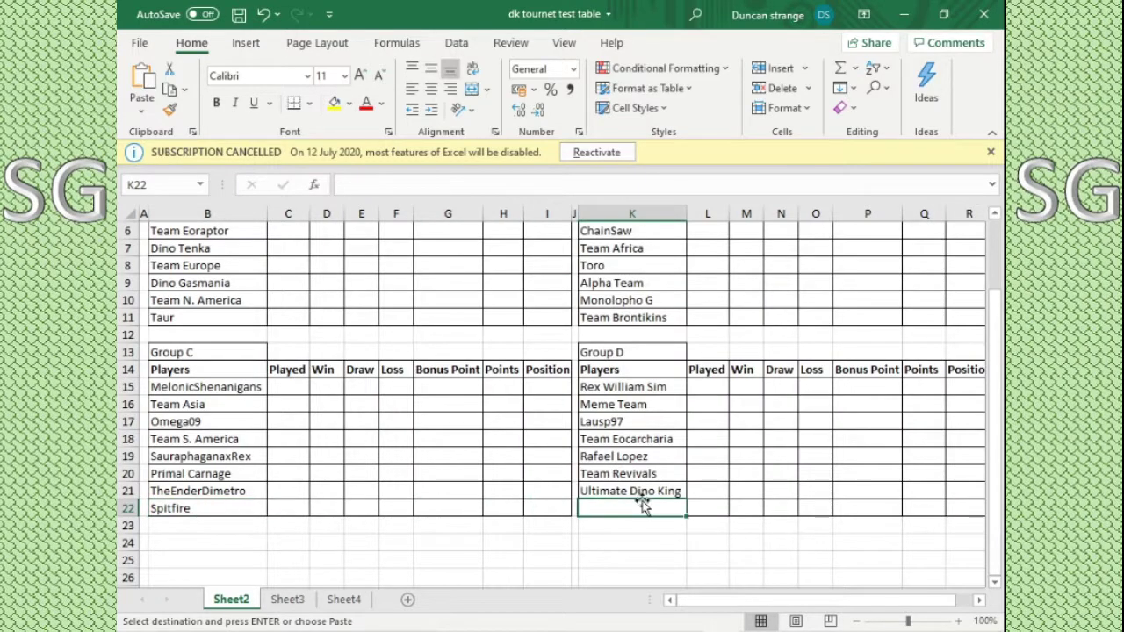
{"action": "right_click", "coordinate": [628, 511]}
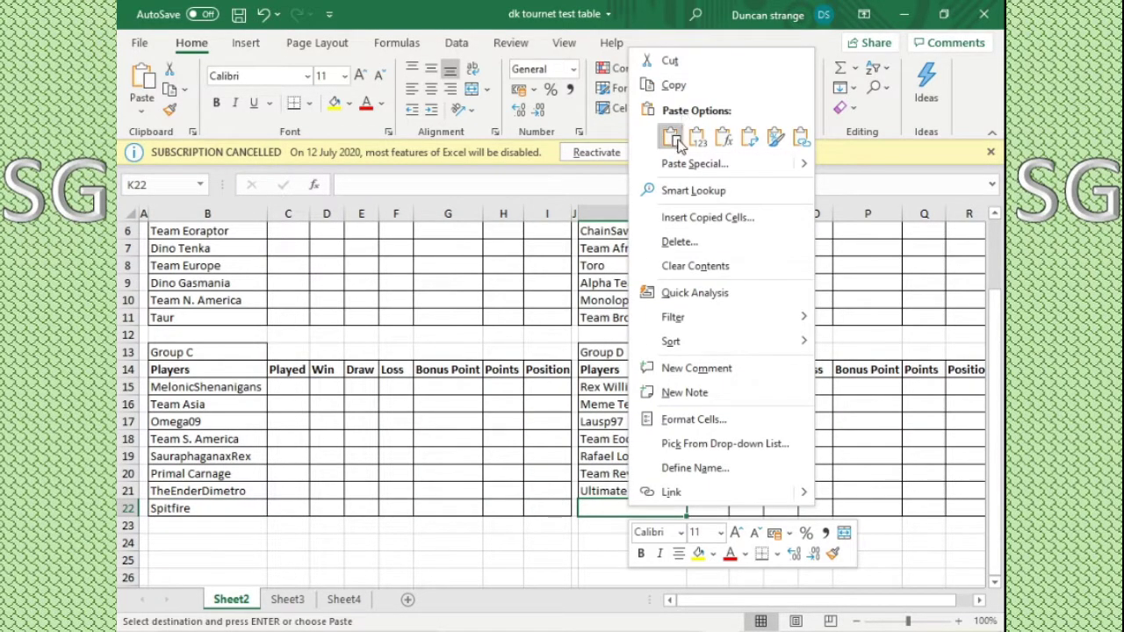
{"action": "left_click", "coordinate": [662, 123]}
{"action": "left_click", "coordinate": [533, 344]}
{"action": "key", "text": "BackSpace"}
{"action": "scroll", "coordinate": [527, 359], "scroll_direction": "up", "scroll_amount": 1}
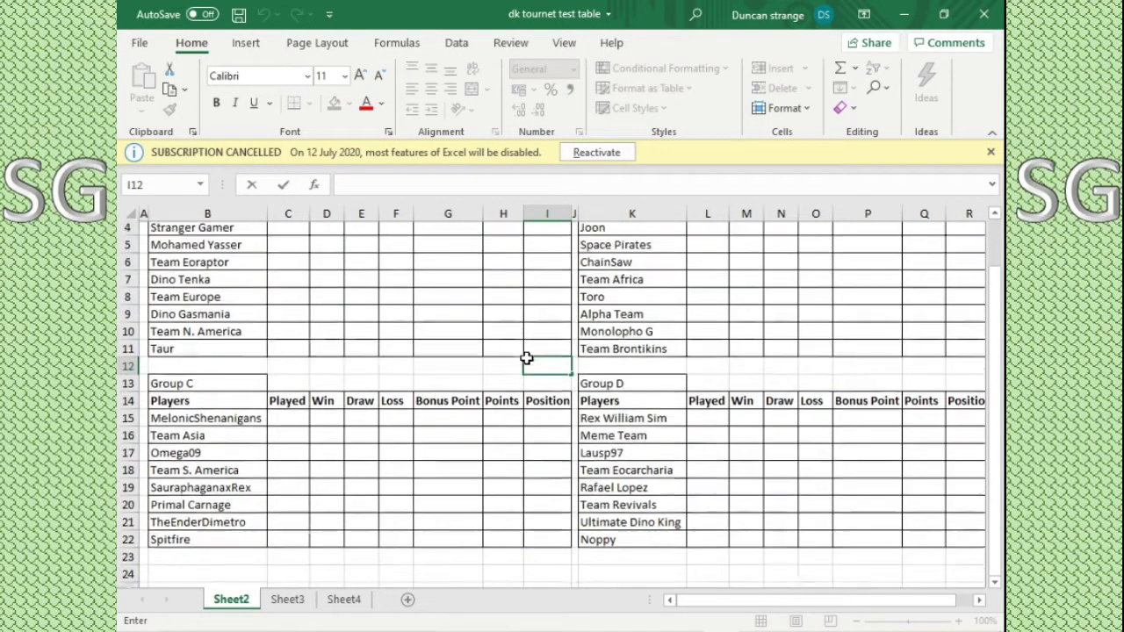
{"action": "scroll", "coordinate": [1004, 329], "scroll_direction": "up", "scroll_amount": 1}
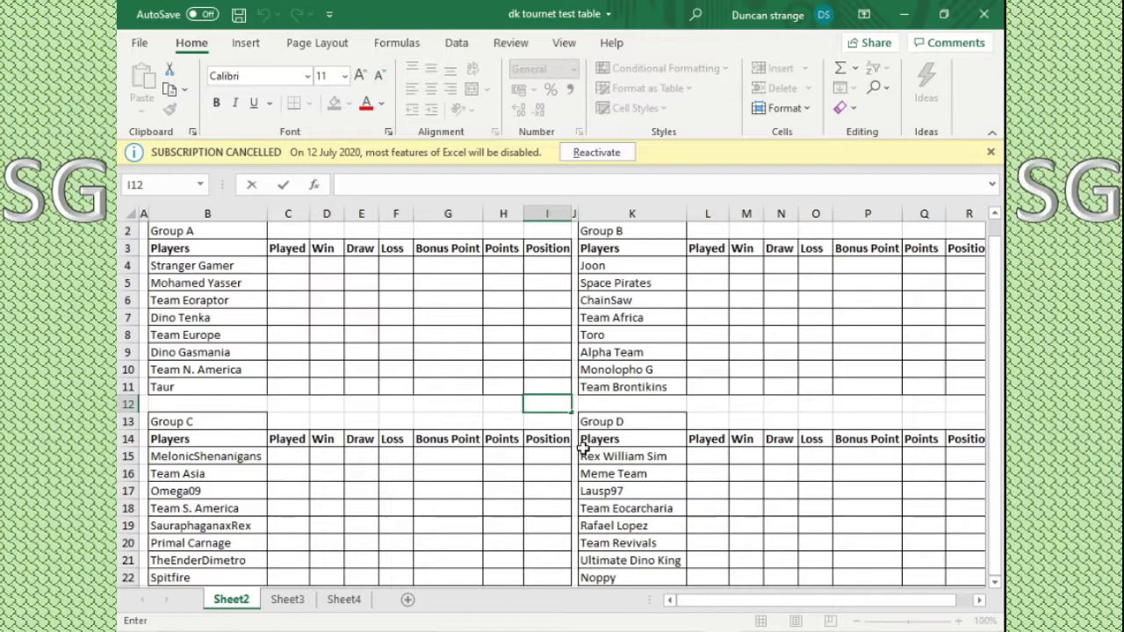
{"action": "left_click", "coordinate": [660, 563]}
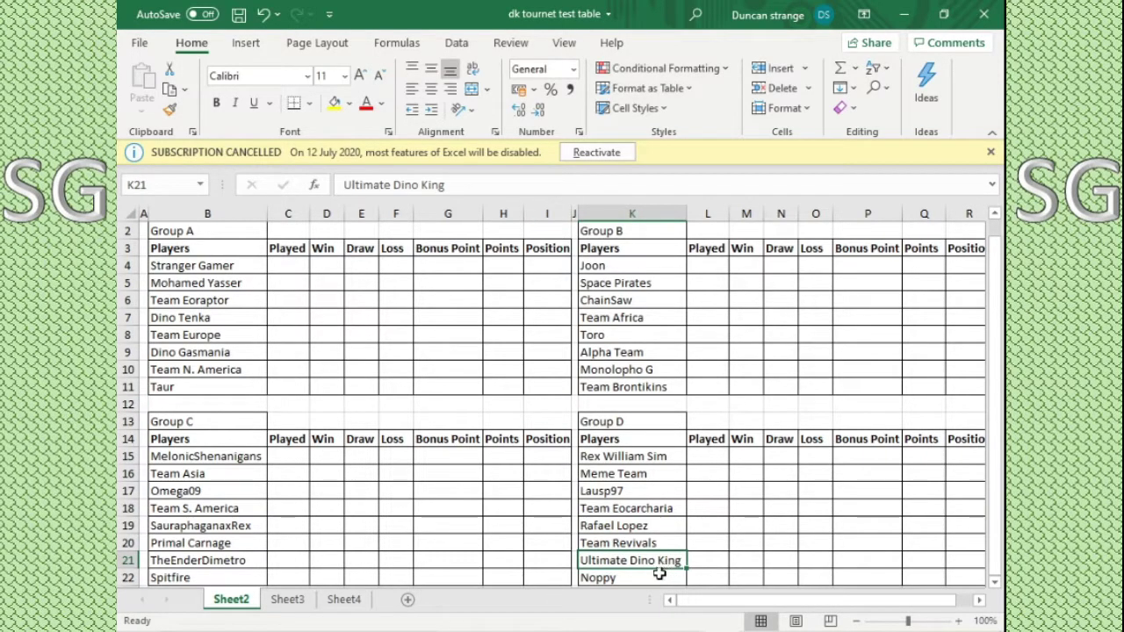
{"action": "left_click", "coordinate": [624, 493]}
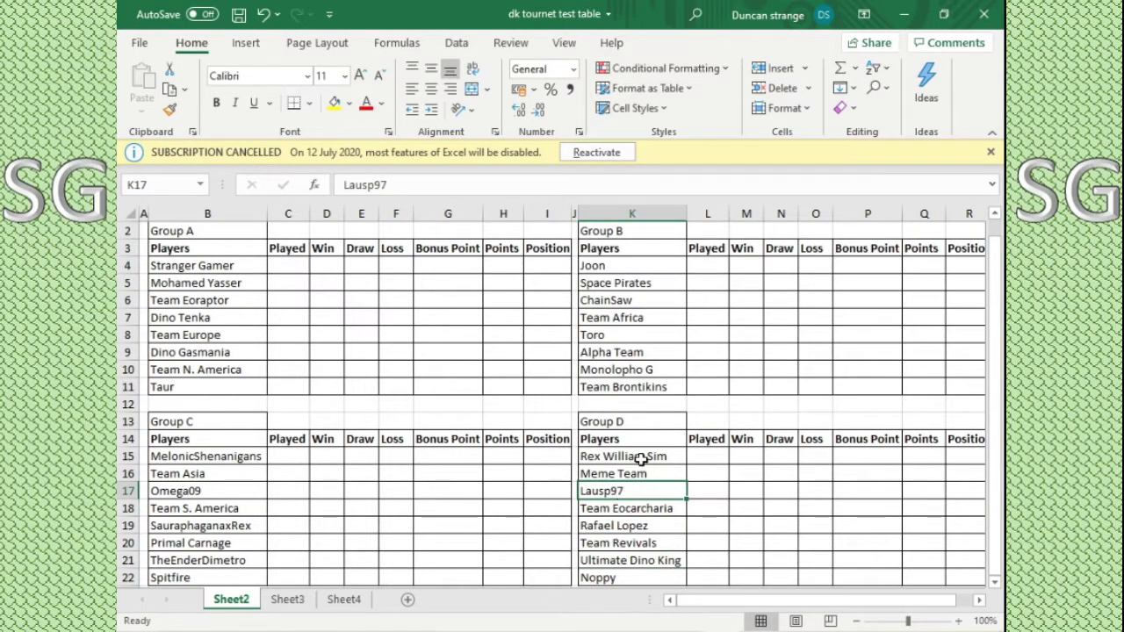
{"action": "left_click", "coordinate": [642, 459]}
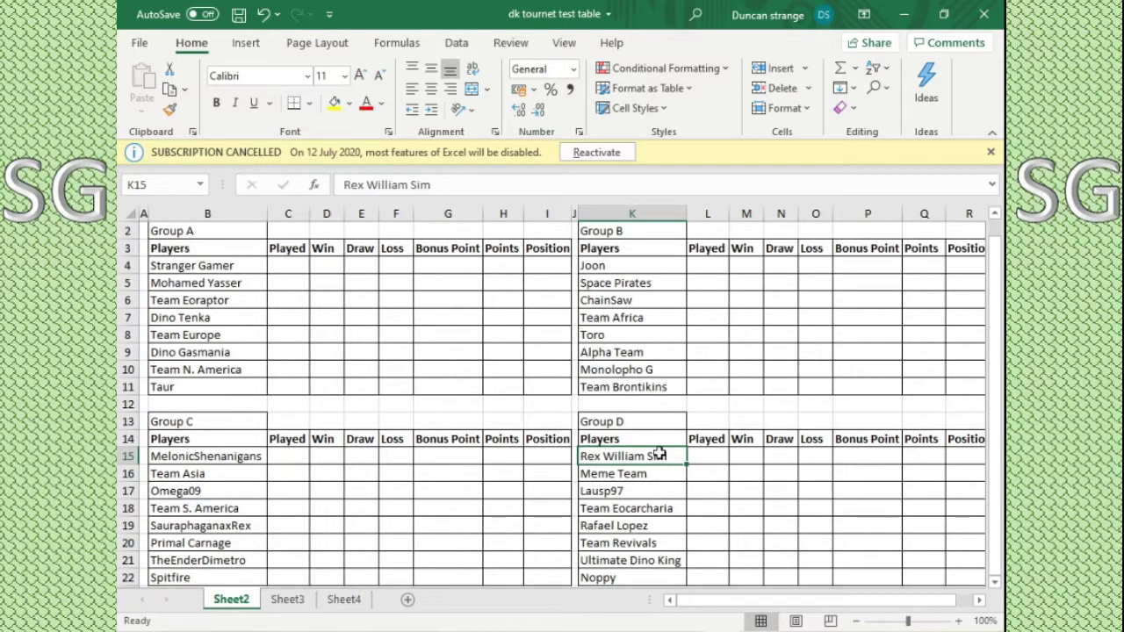
{"action": "left_click", "coordinate": [990, 152]}
{"action": "left_click", "coordinate": [625, 450]}
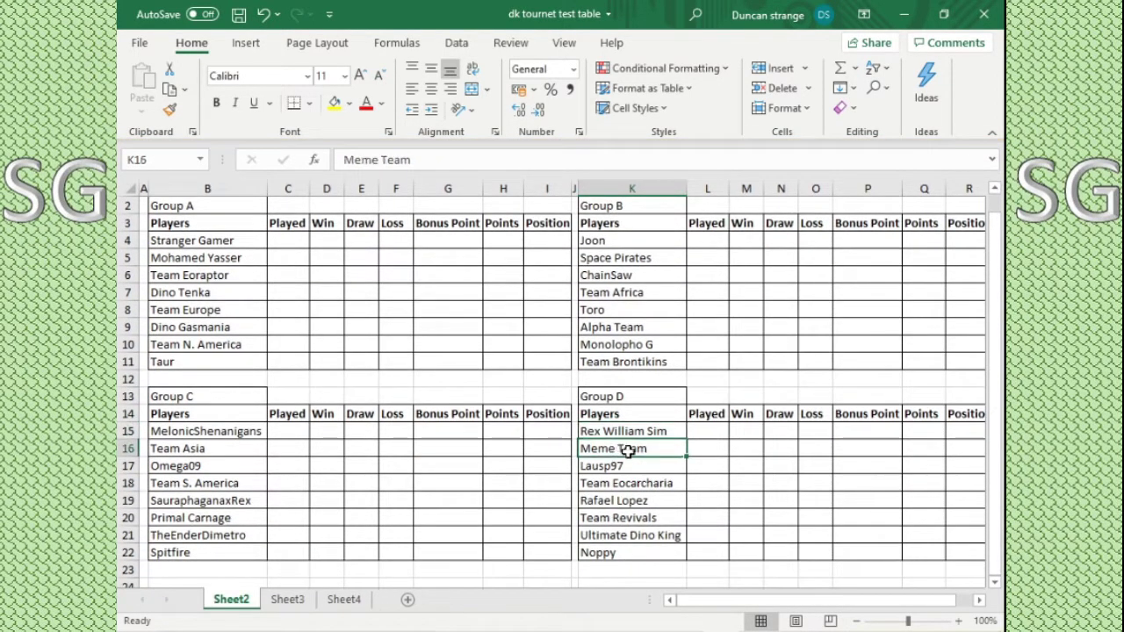
{"action": "left_click", "coordinate": [647, 499]}
{"action": "left_click", "coordinate": [655, 485]}
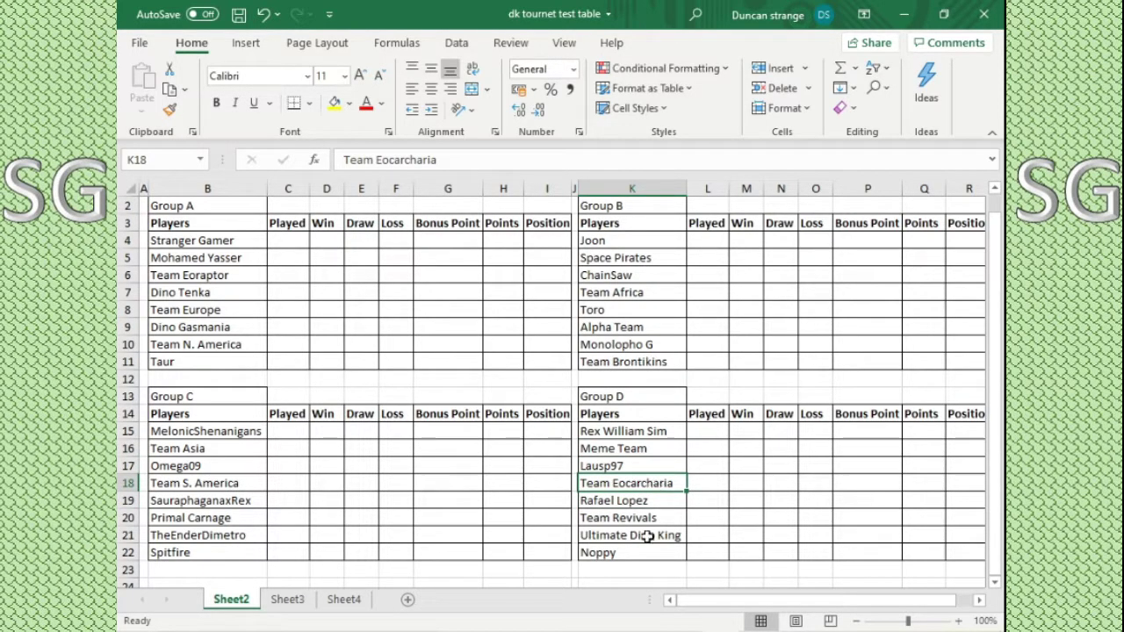
{"action": "left_click", "coordinate": [651, 522]}
{"action": "left_click", "coordinate": [629, 556]}
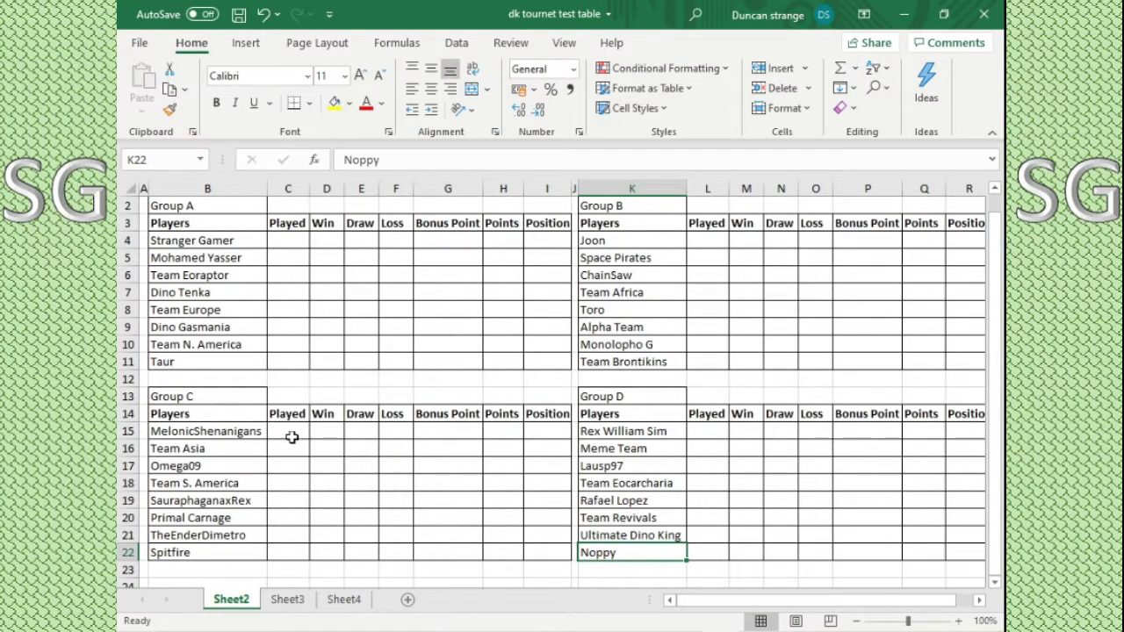
{"action": "left_click", "coordinate": [253, 439]}
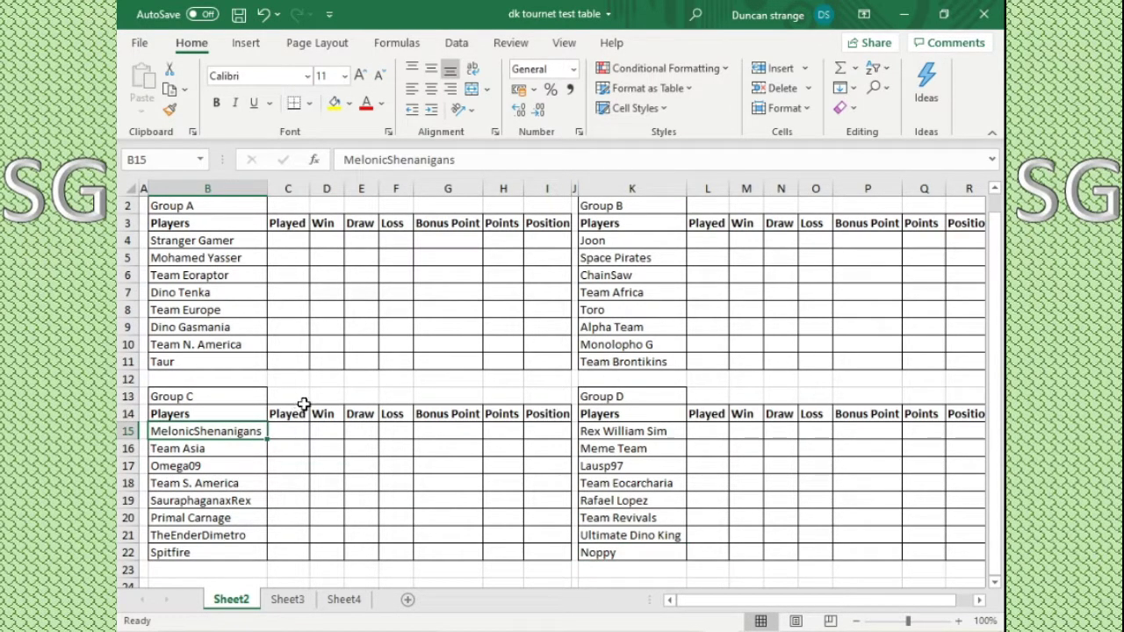
{"action": "left_click", "coordinate": [243, 504]}
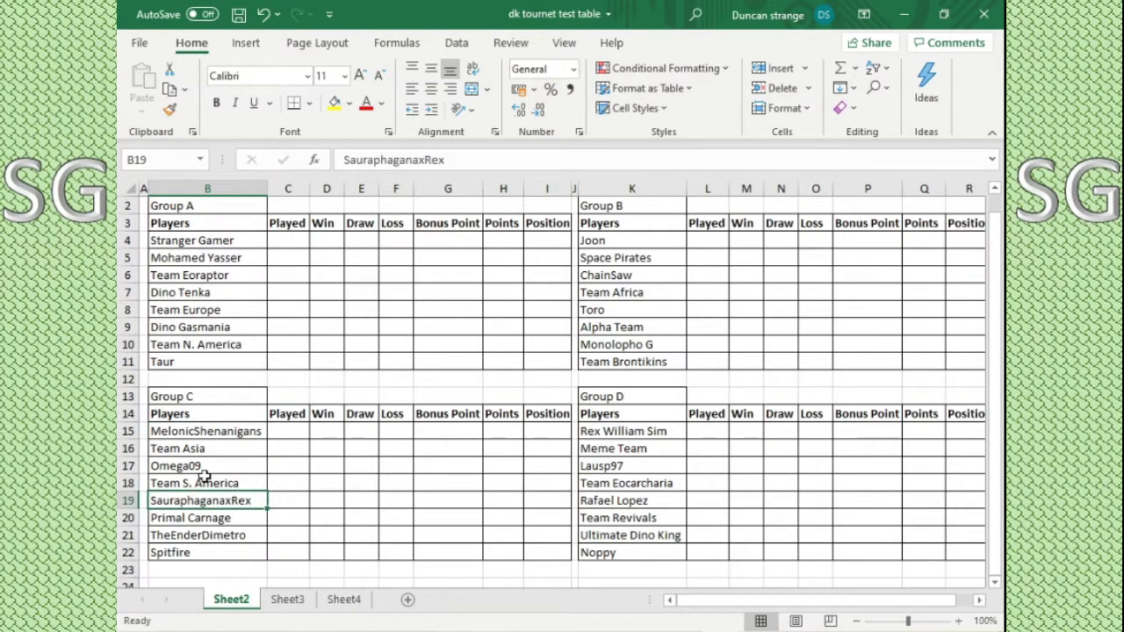
{"action": "left_click", "coordinate": [218, 468]}
{"action": "left_click", "coordinate": [210, 541]}
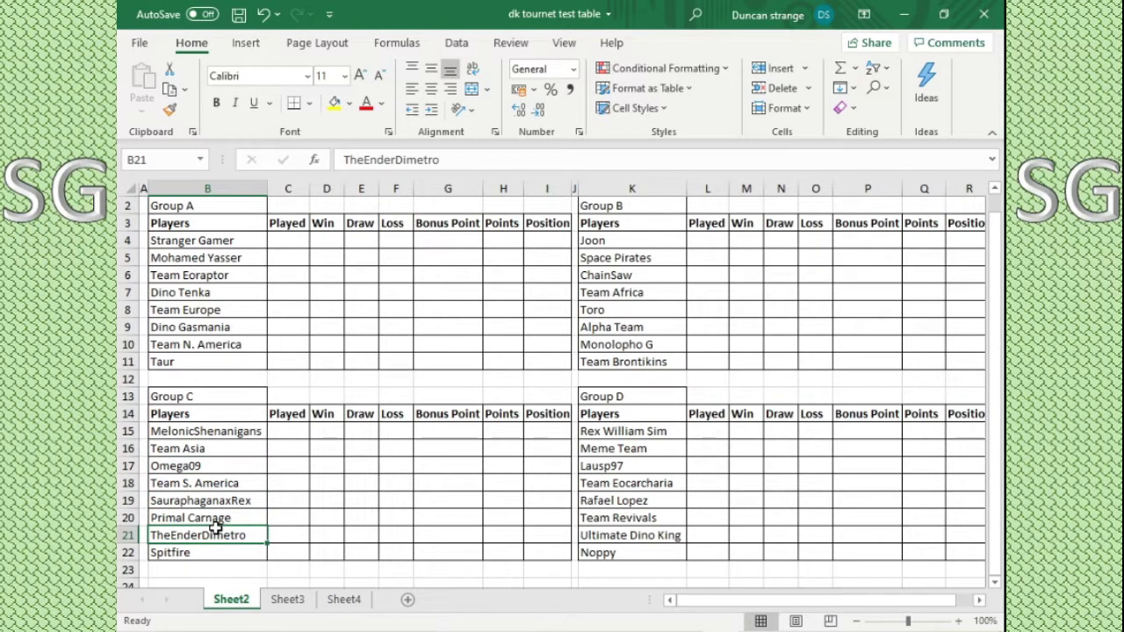
{"action": "left_click", "coordinate": [218, 485]}
{"action": "left_click", "coordinate": [215, 467]}
{"action": "left_click", "coordinate": [231, 448]}
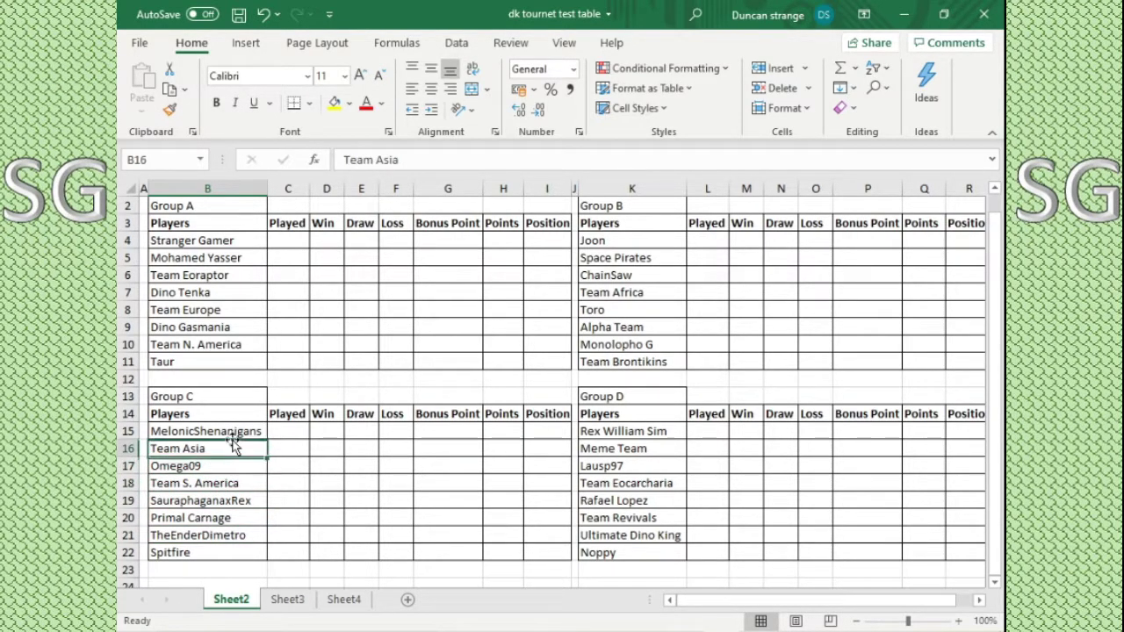
{"action": "left_click", "coordinate": [235, 431]}
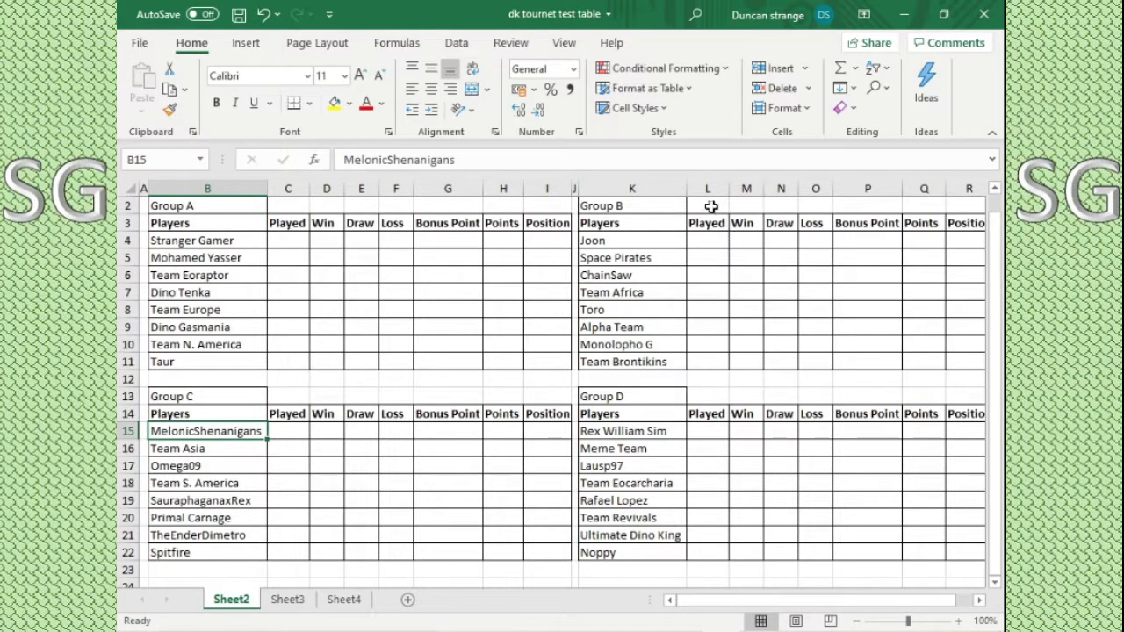
{"action": "left_click", "coordinate": [650, 360]}
{"action": "left_click", "coordinate": [650, 292]}
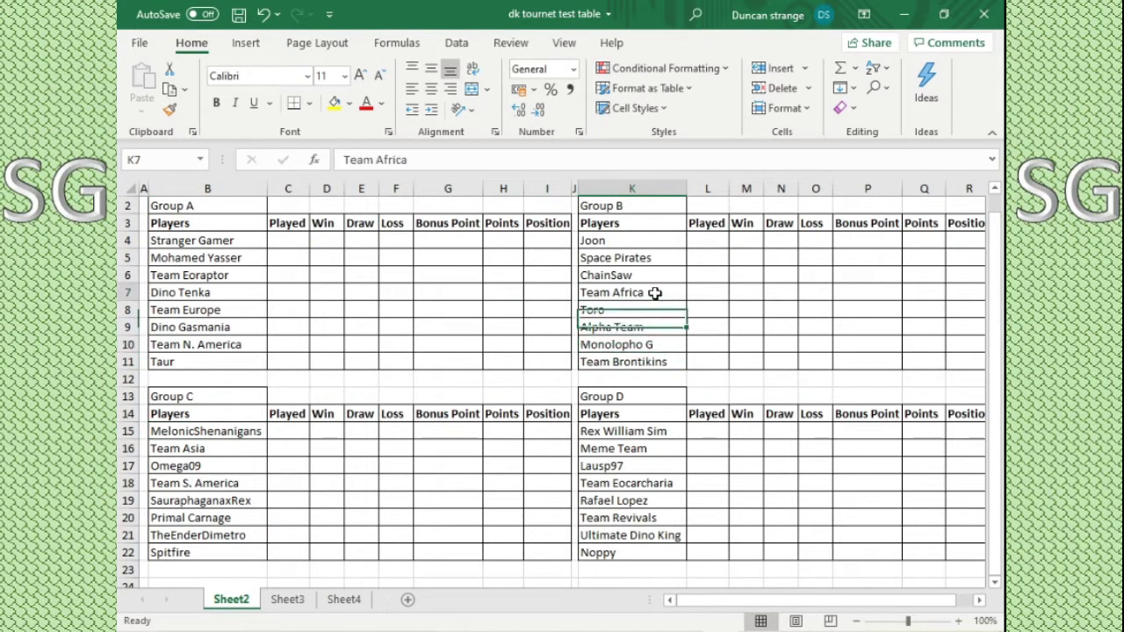
{"action": "left_click", "coordinate": [643, 255]}
{"action": "left_click", "coordinate": [645, 243]}
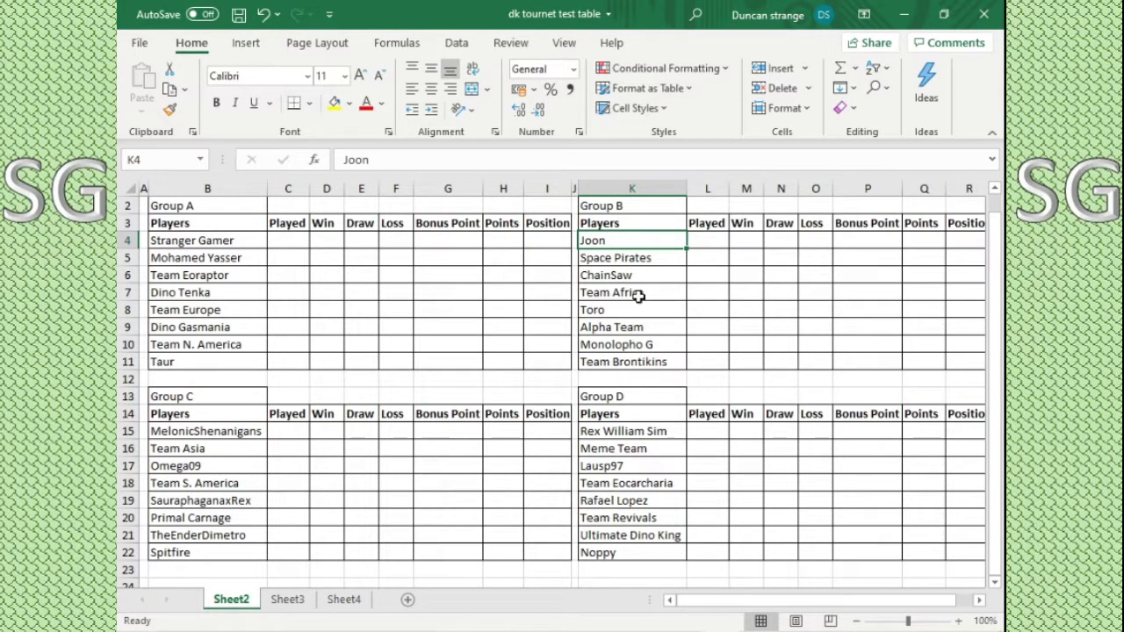
{"action": "left_click", "coordinate": [468, 307]}
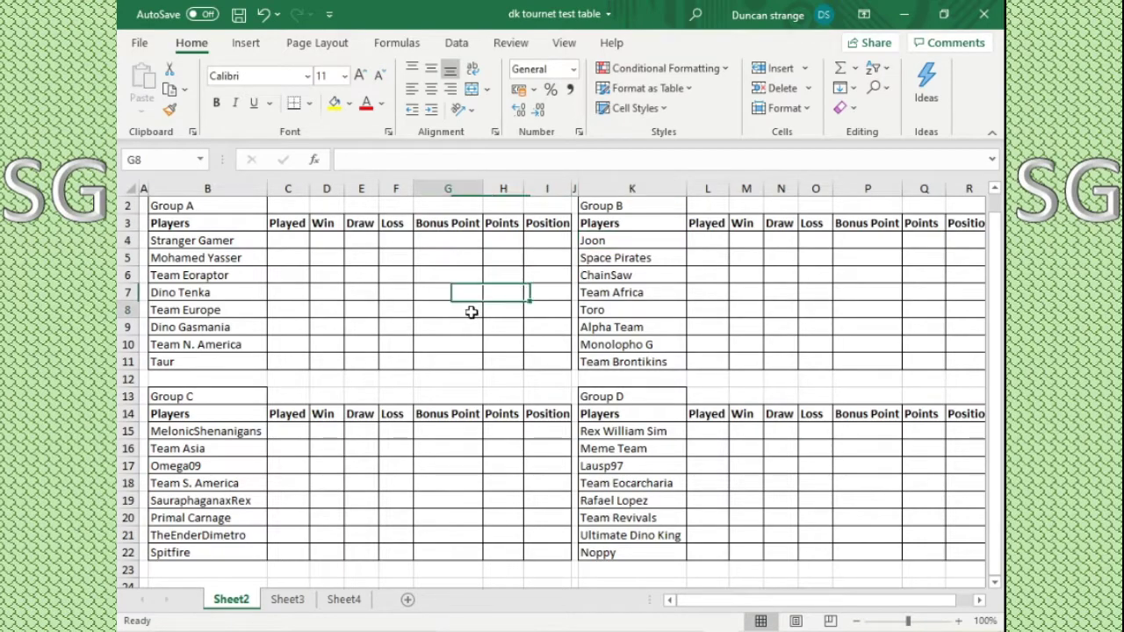
{"action": "left_click", "coordinate": [249, 245]}
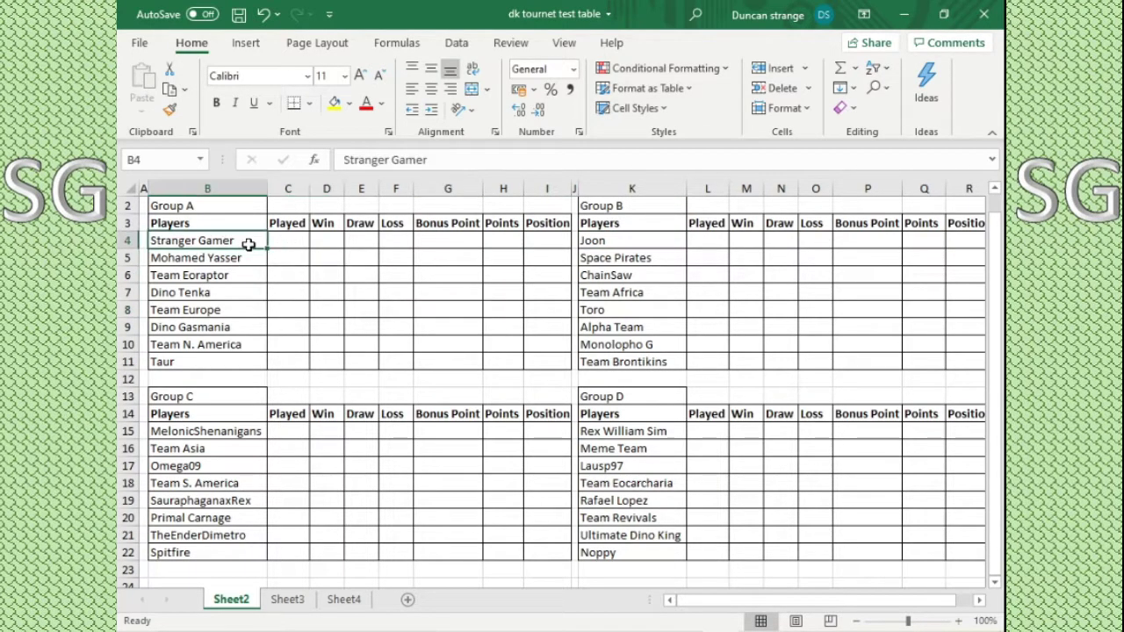
{"action": "left_click", "coordinate": [235, 331]}
{"action": "left_click", "coordinate": [243, 376]}
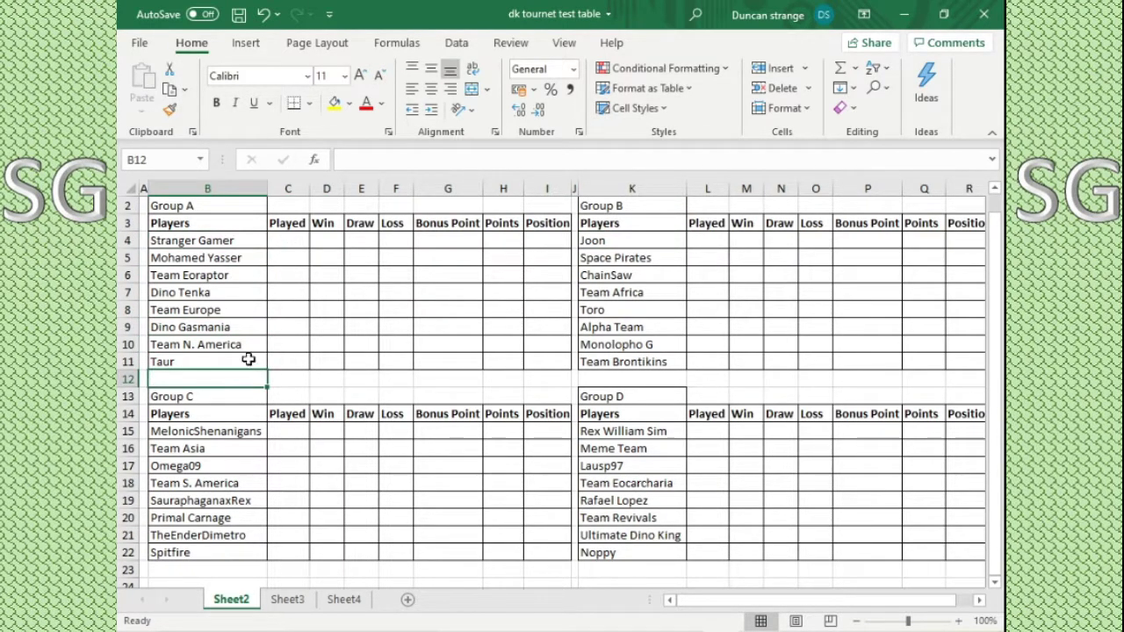
{"action": "left_click", "coordinate": [248, 359]}
{"action": "left_click", "coordinate": [248, 246]}
{"action": "left_click", "coordinate": [230, 376]}
{"action": "left_click", "coordinate": [230, 366]}
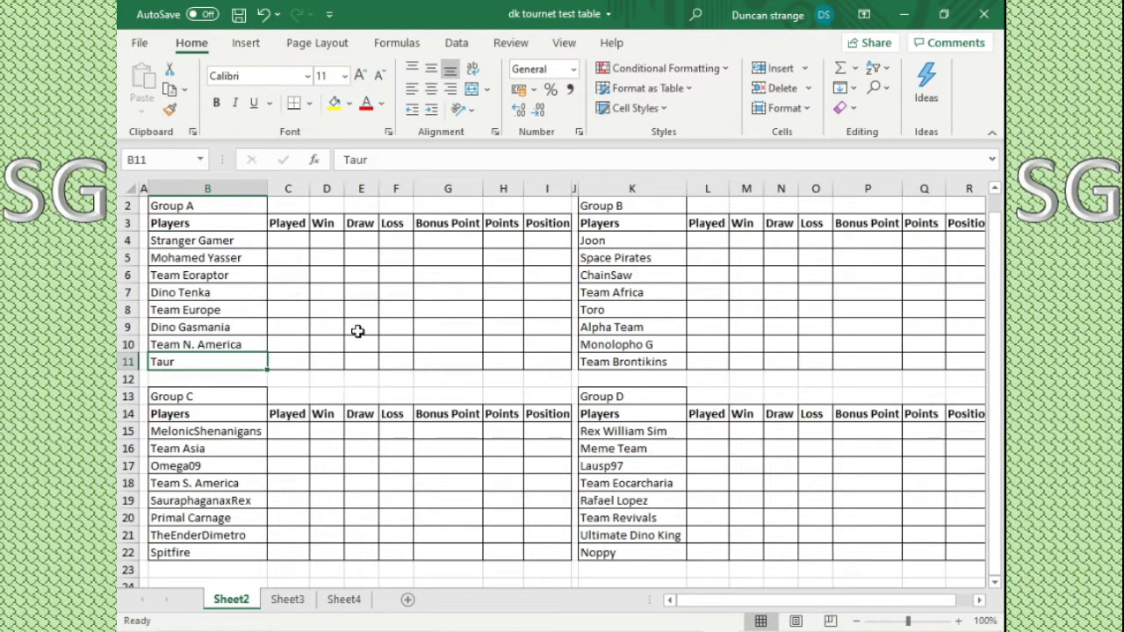
{"action": "left_click", "coordinate": [252, 259]}
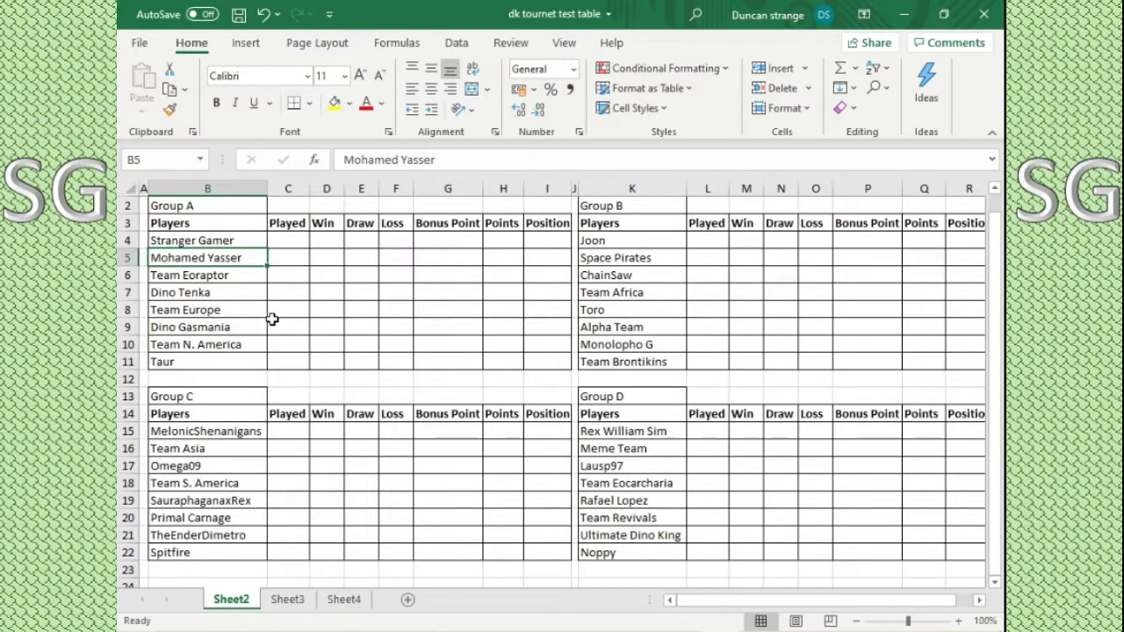
{"action": "left_click", "coordinate": [360, 295]}
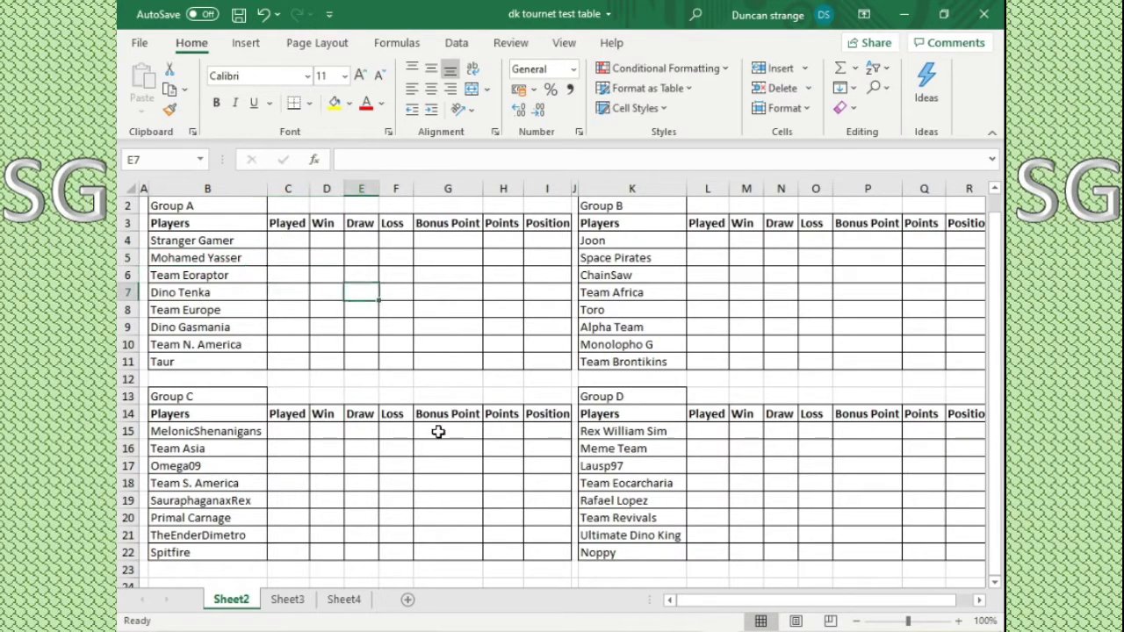
{"action": "left_click", "coordinate": [439, 432]}
{"action": "left_click", "coordinate": [435, 383]}
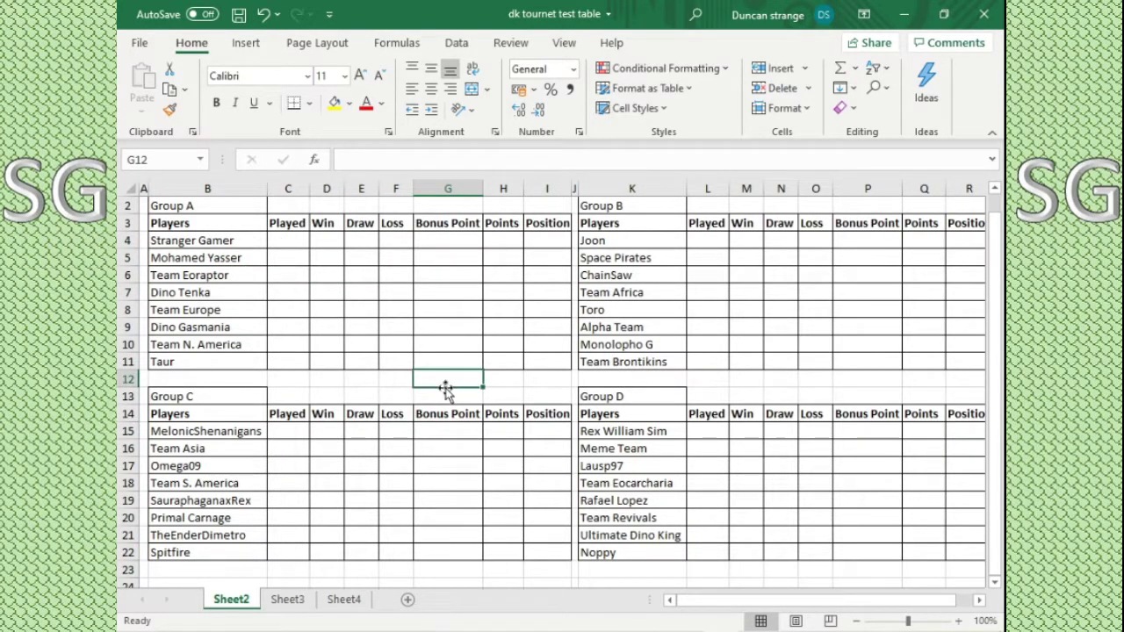
{"action": "left_click", "coordinate": [678, 436]}
{"action": "left_click", "coordinate": [661, 481]}
{"action": "left_click", "coordinate": [672, 439]}
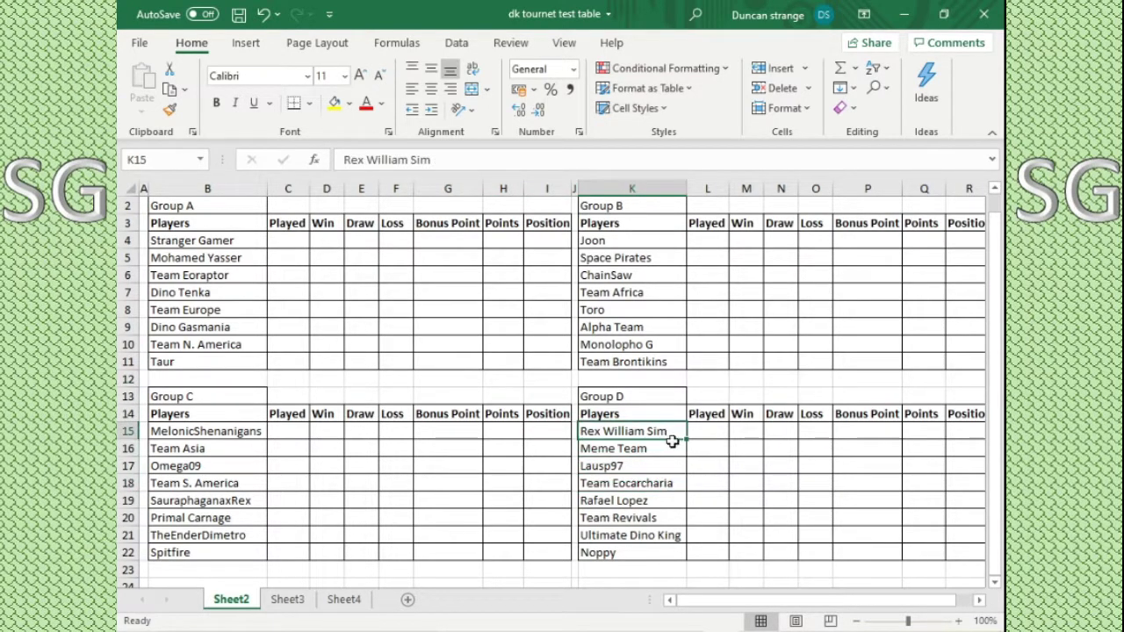
{"action": "left_click", "coordinate": [661, 466]}
{"action": "left_click_drag", "start_coordinate": [647, 552], "coordinate": [649, 537]}
{"action": "left_click", "coordinate": [647, 538]}
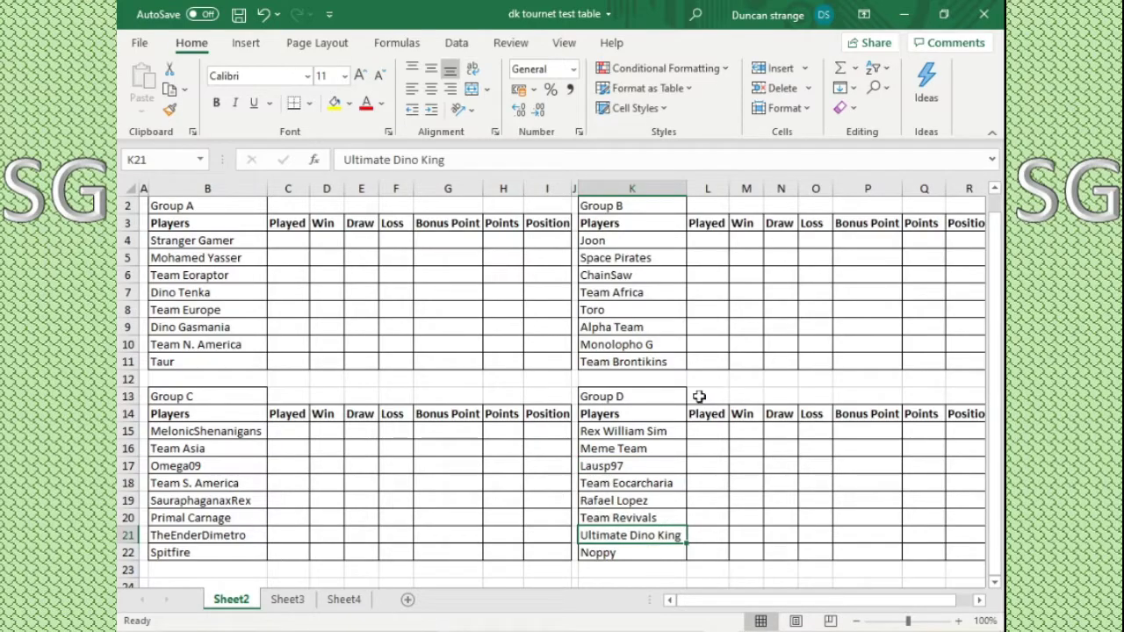
{"action": "left_click", "coordinate": [650, 483]}
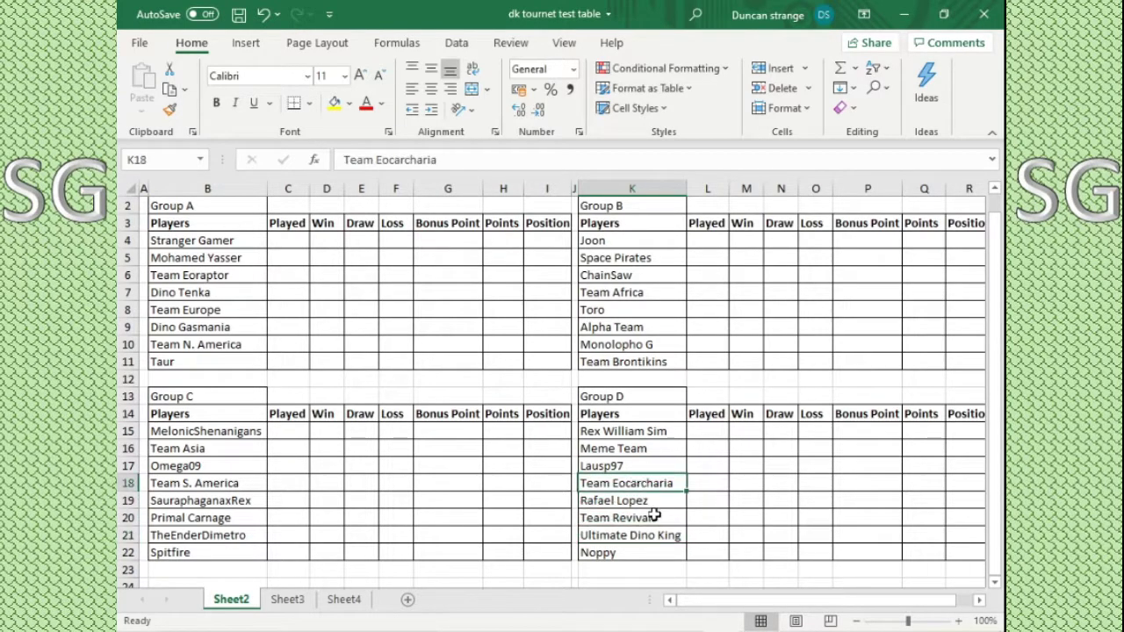
{"action": "left_click", "coordinate": [707, 391]}
{"action": "left_click", "coordinate": [567, 397]}
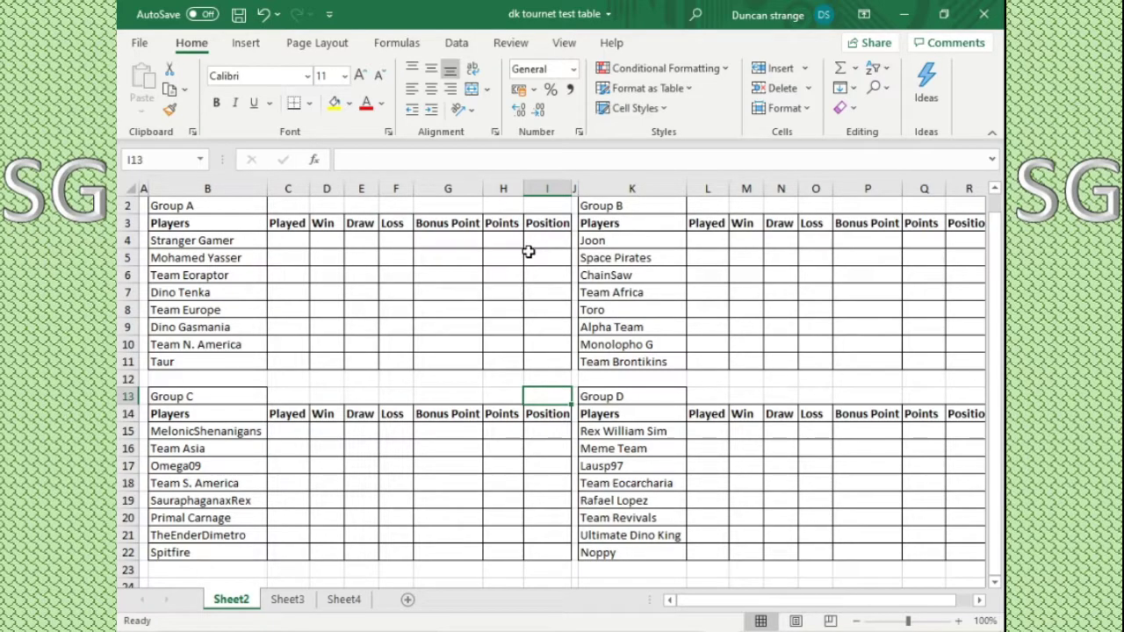
Step: Review Group A and B names such as Stranger Gamer, Dino Tenka and Space Pirates
{"action": "left_click", "coordinate": [237, 240]}
{"action": "left_click", "coordinate": [616, 224]}
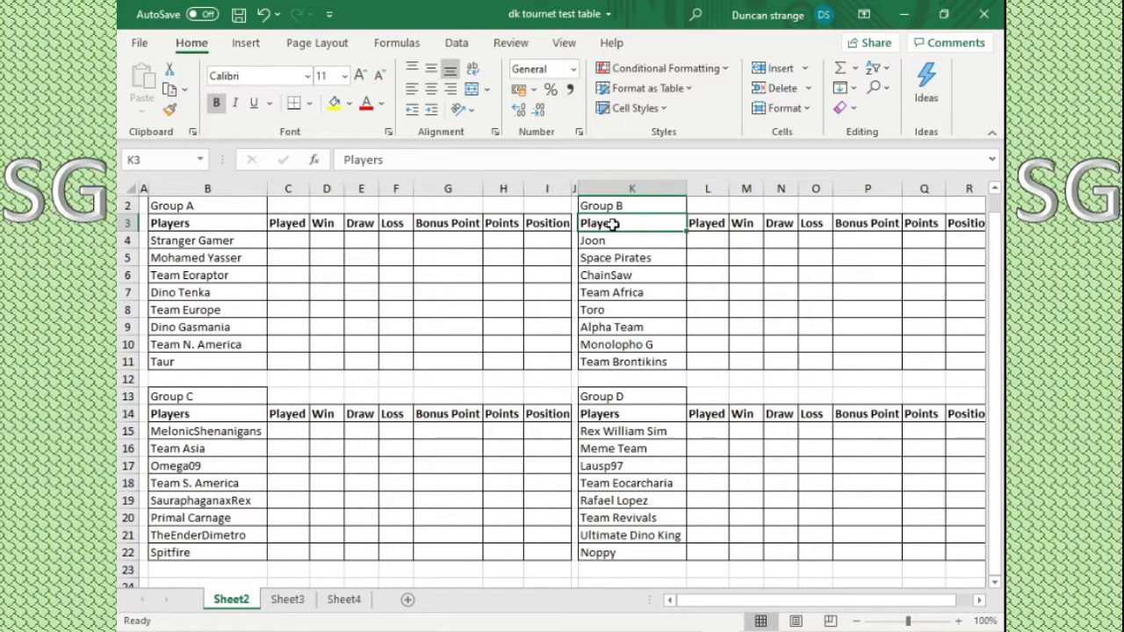
{"action": "left_click", "coordinate": [230, 293]}
{"action": "left_click", "coordinate": [630, 260]}
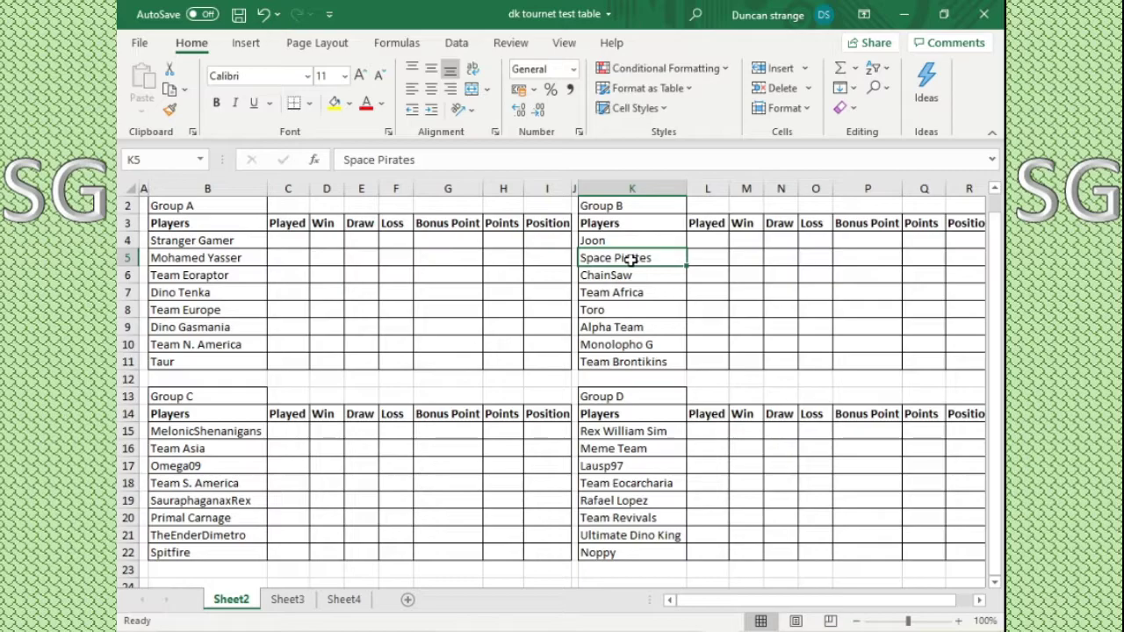
{"action": "left_click", "coordinate": [253, 261]}
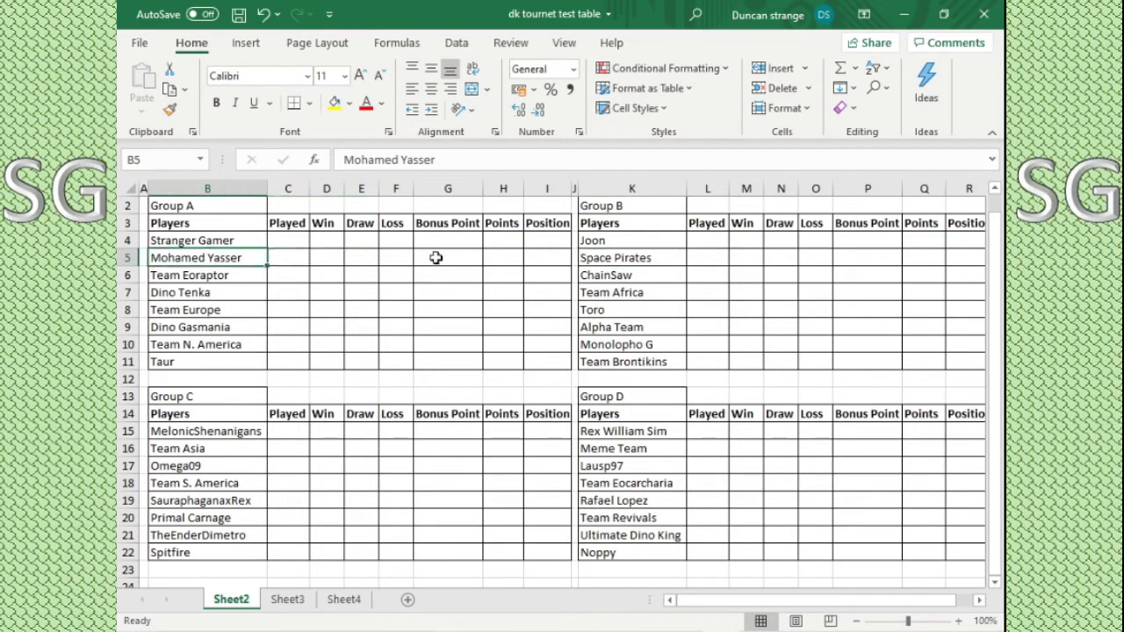
{"action": "left_click", "coordinate": [658, 260]}
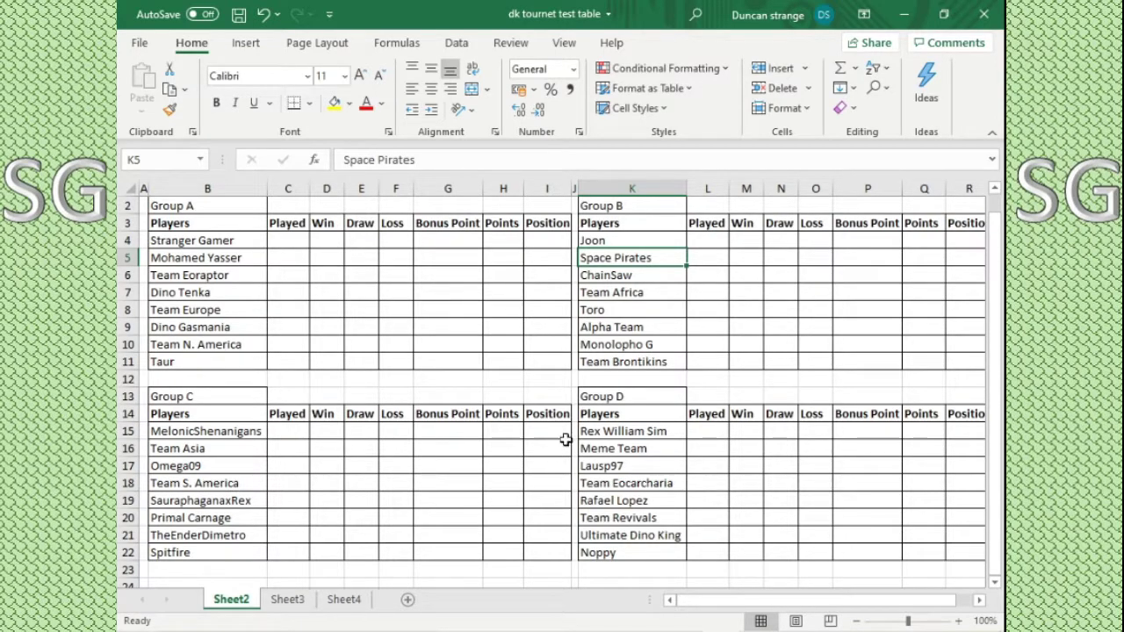
{"action": "left_click", "coordinate": [526, 380]}
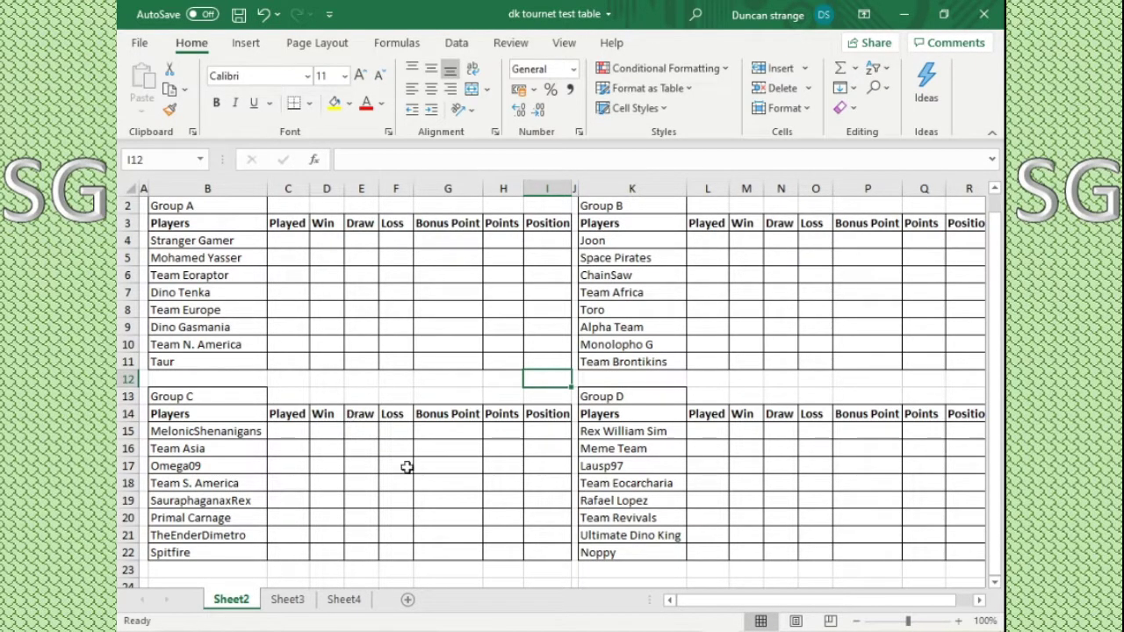
Step: Check Group D's Lausp97, Noppy and Ultimate Dino King, then glance at the Sheet4 fixtures
{"action": "left_click", "coordinate": [615, 465]}
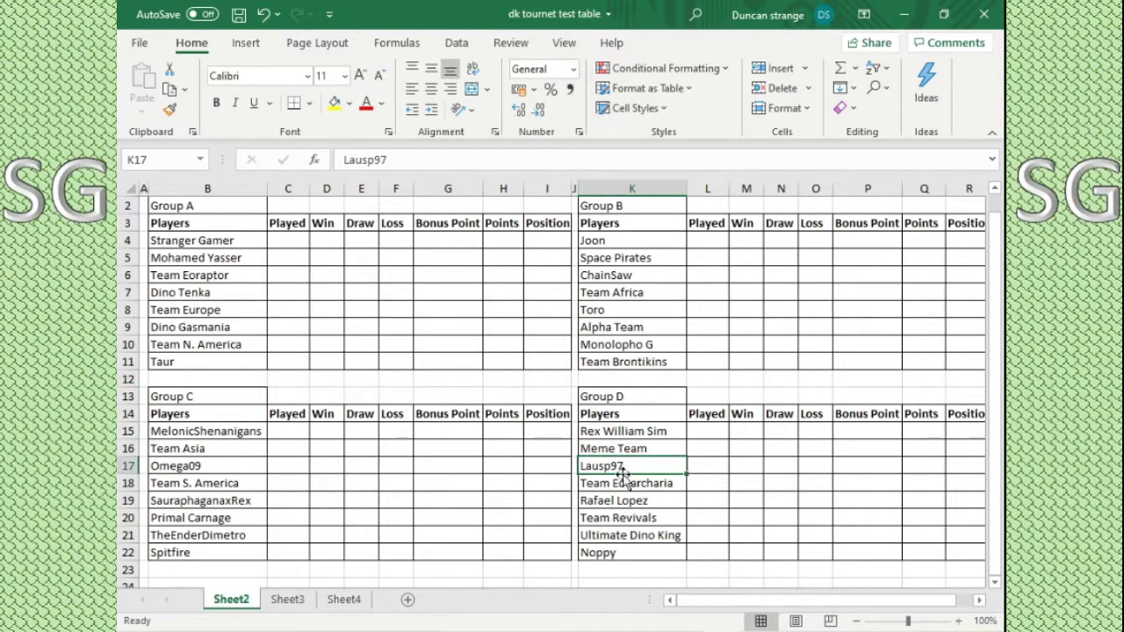
{"action": "left_click", "coordinate": [641, 553]}
{"action": "left_click", "coordinate": [648, 538]}
{"action": "left_click", "coordinate": [641, 466]}
{"action": "left_click", "coordinate": [340, 600]}
{"action": "left_click", "coordinate": [231, 600]}
Step: Glance at Sheet3 and Sheet4, then return to Sheet2 at Stranger Gamer in Group A
{"action": "left_click", "coordinate": [282, 605]}
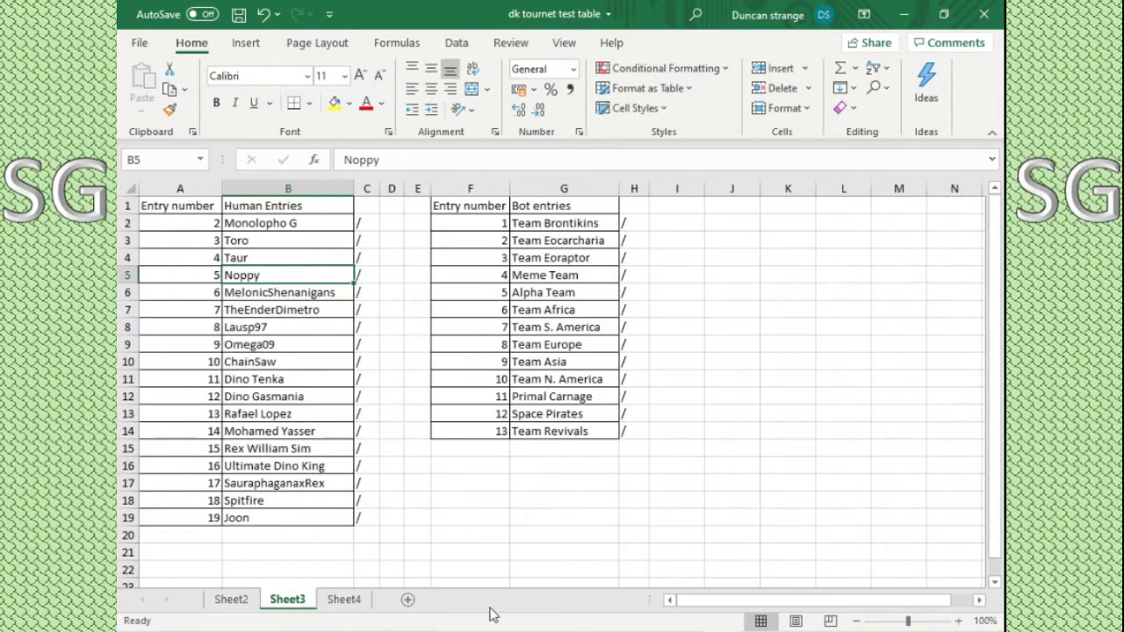
{"action": "left_click", "coordinate": [358, 607]}
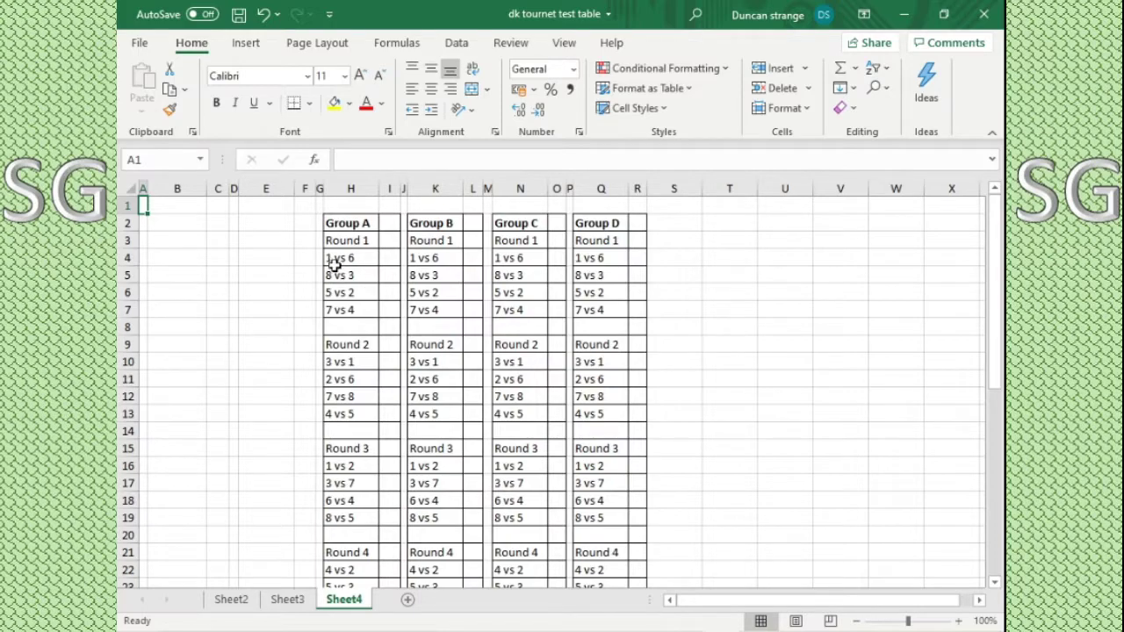
{"action": "left_click", "coordinate": [241, 603]}
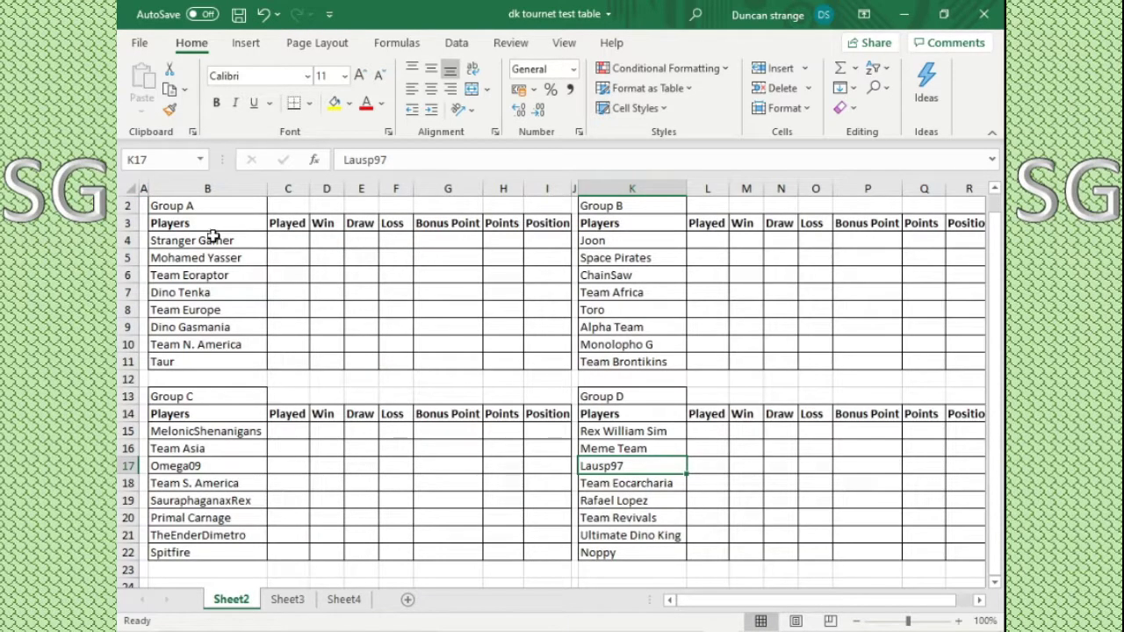
{"action": "left_click", "coordinate": [214, 235]}
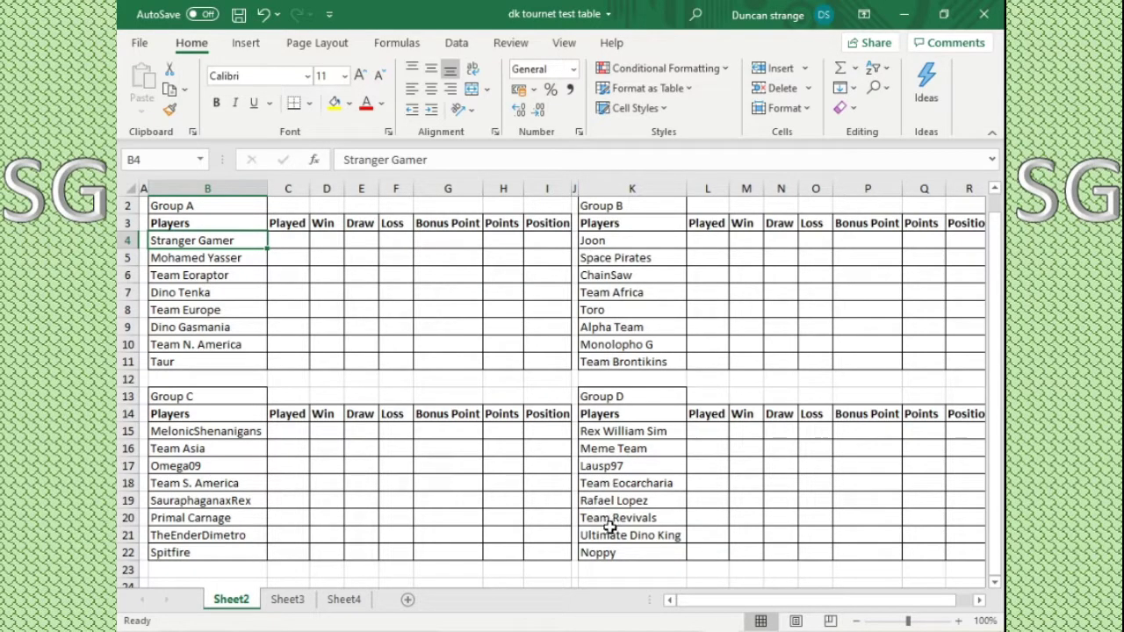
Step: Compare the Sheet3 entries and Sheet4 fixtures twice more, ending on Sheet2 at Dino Gasmania
{"action": "left_click", "coordinate": [288, 599]}
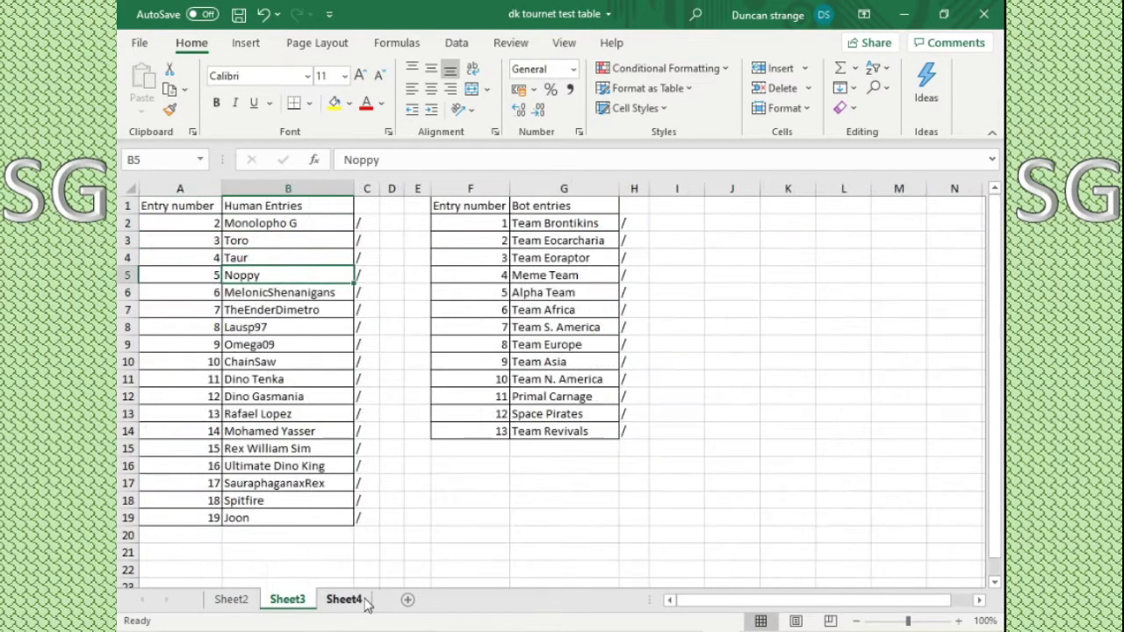
{"action": "left_click", "coordinate": [344, 600]}
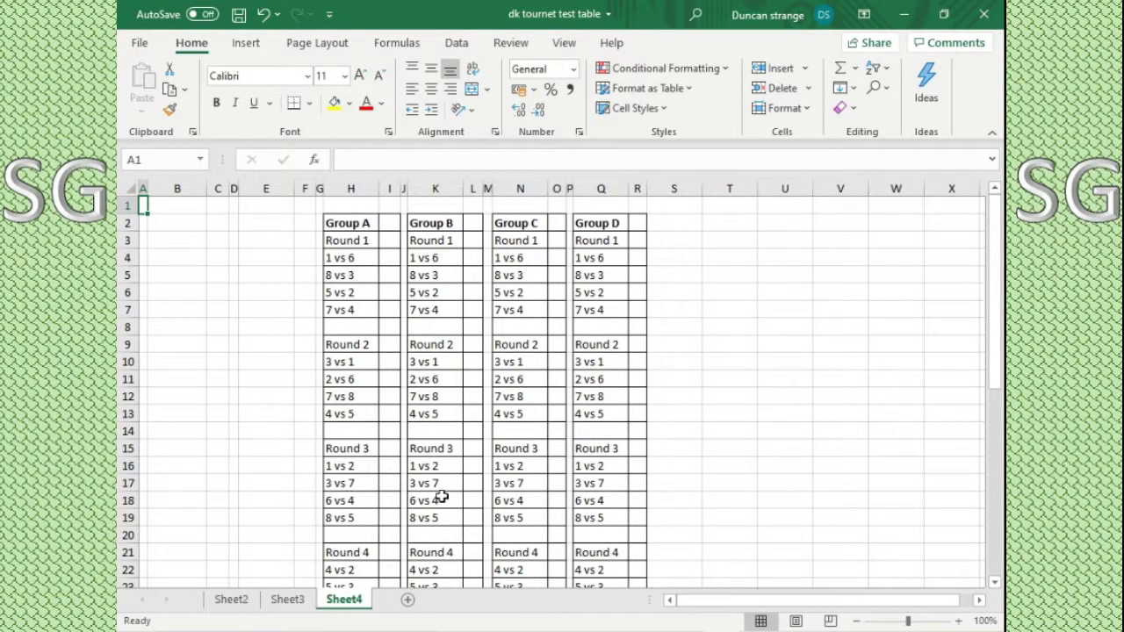
{"action": "left_click", "coordinate": [237, 603]}
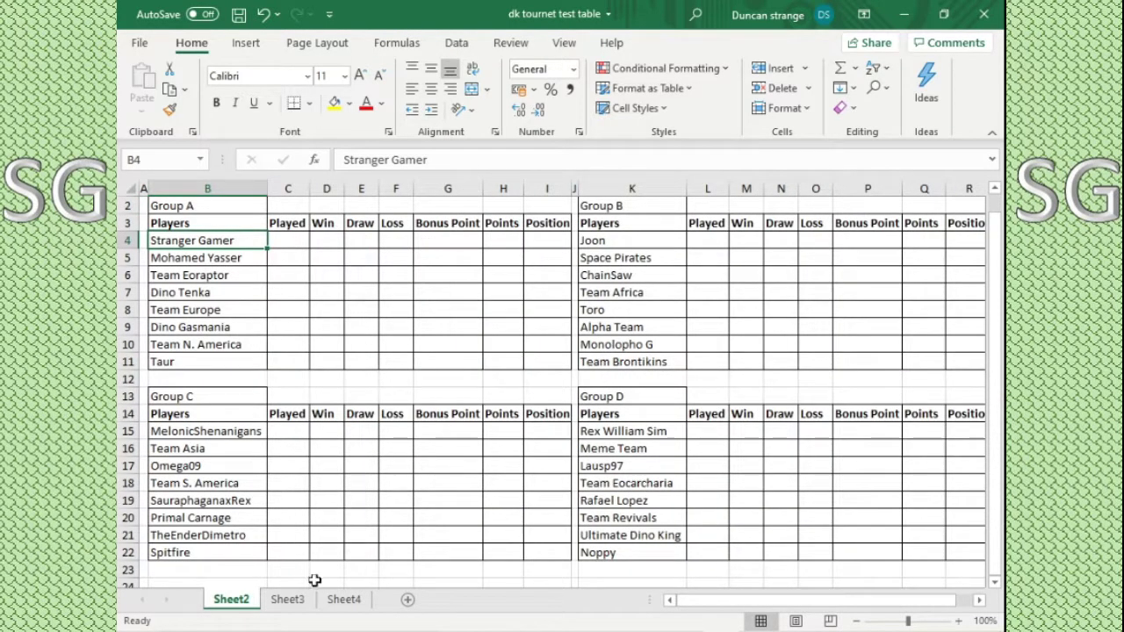
{"action": "left_click", "coordinate": [285, 599]}
{"action": "left_click", "coordinate": [343, 599]}
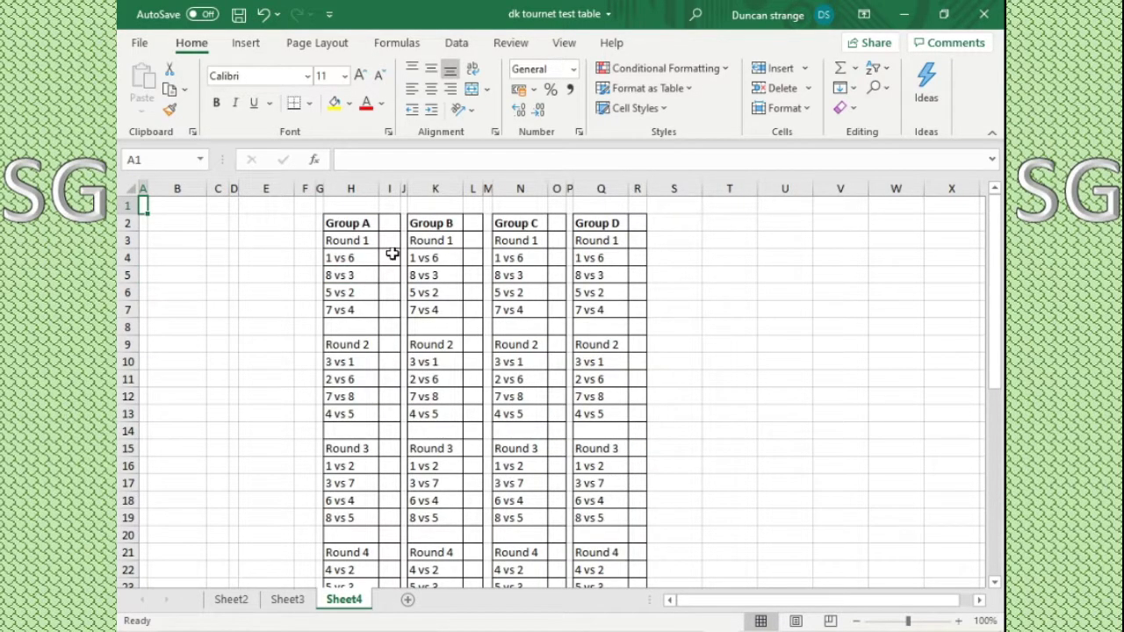
{"action": "left_click", "coordinate": [239, 603]}
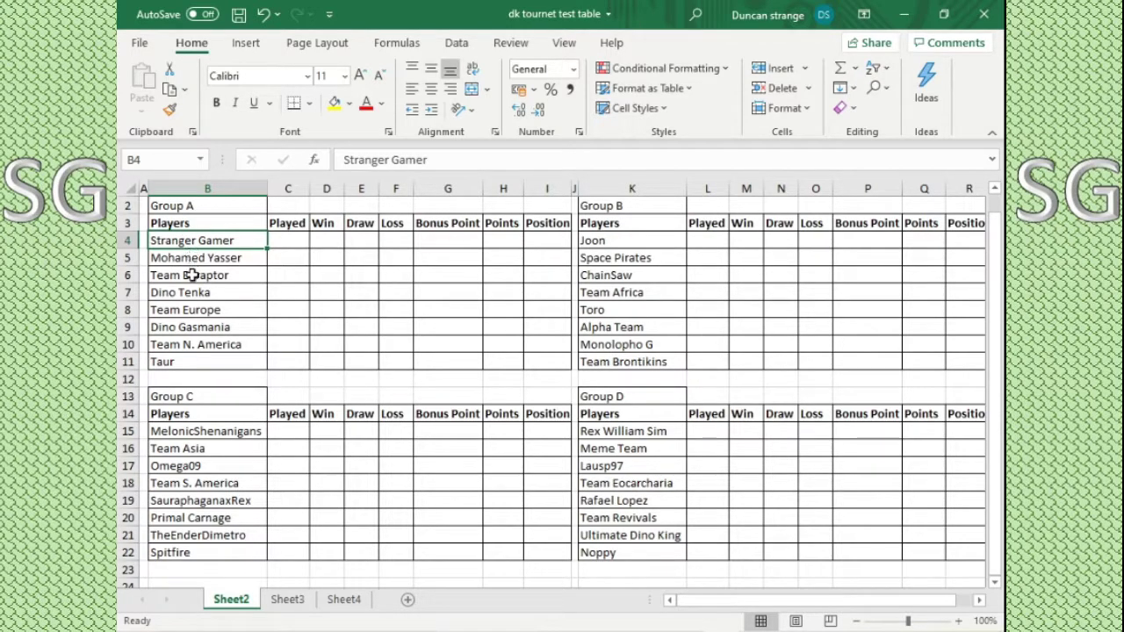
{"action": "left_click", "coordinate": [192, 331]}
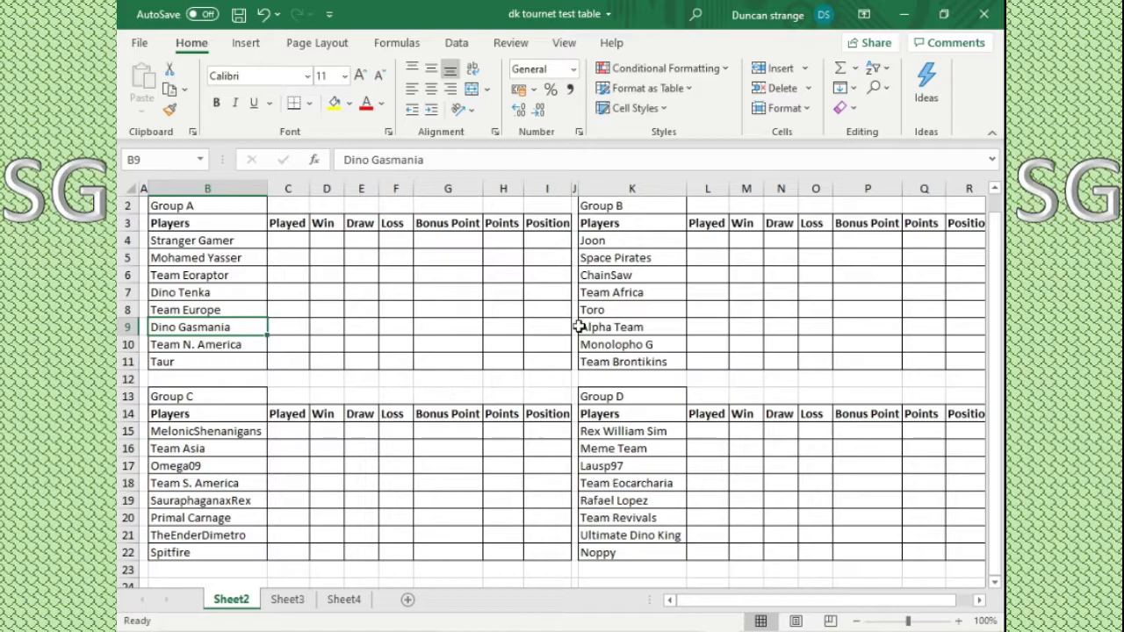
{"action": "left_click", "coordinate": [496, 241]}
{"action": "left_click", "coordinate": [479, 245]}
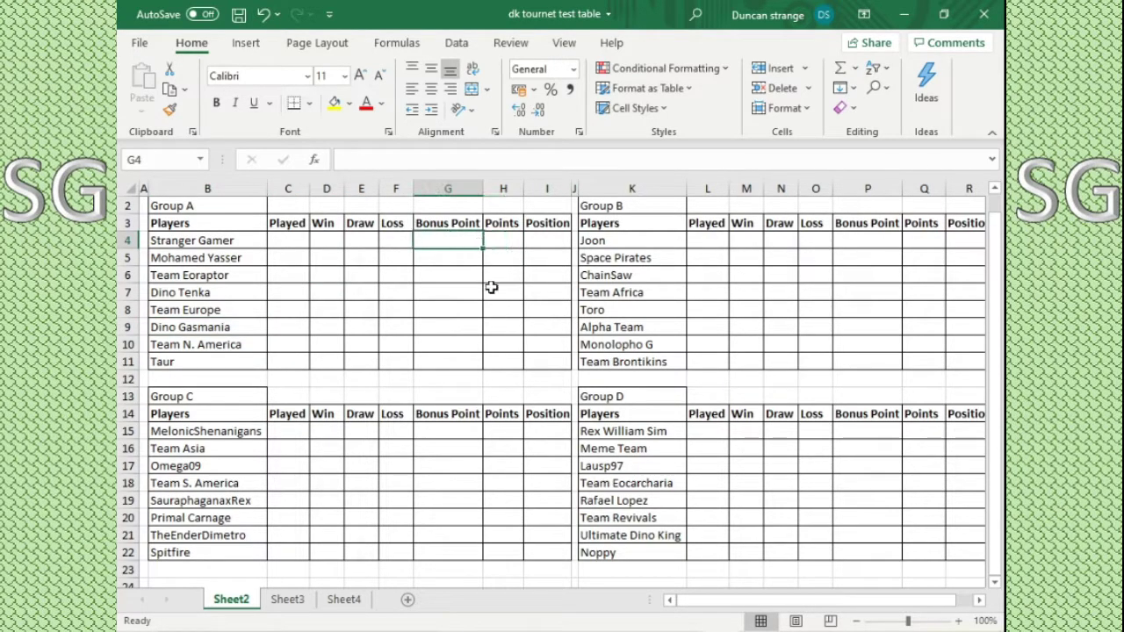